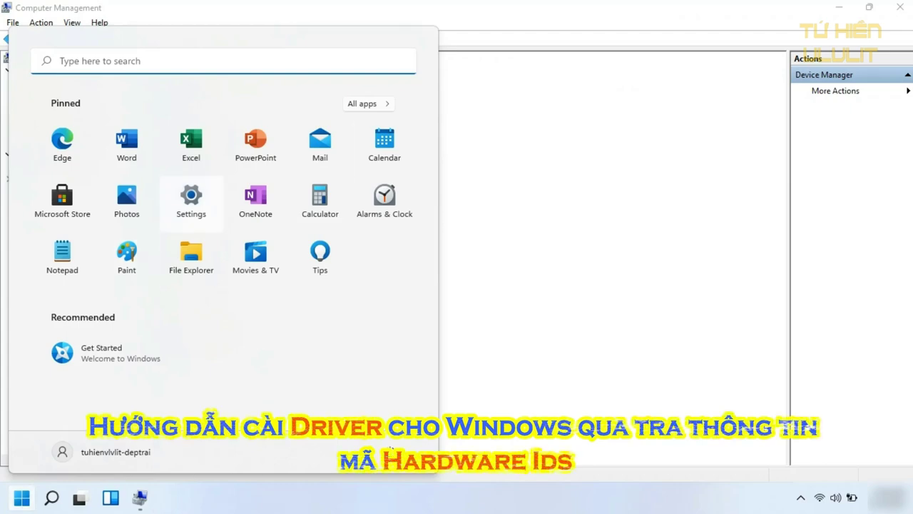
# Check the Windows Update status in Settings and close the Settings window
pyautogui.click(191, 200)
pyautogui.click(82, 426)
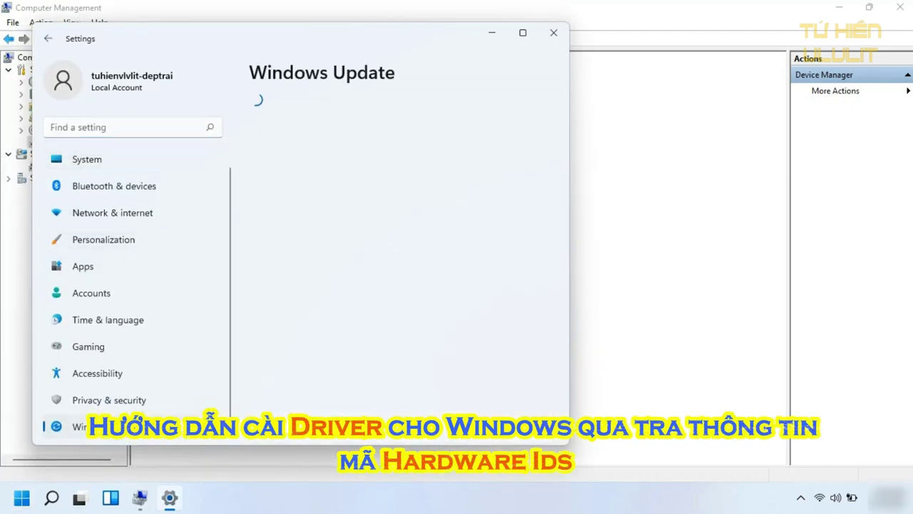
pyautogui.click(522, 32)
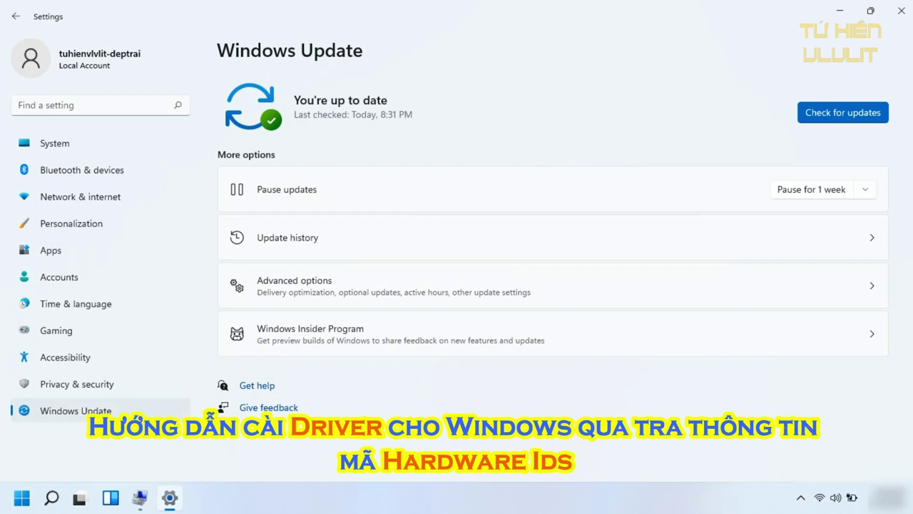
pyautogui.click(871, 11)
pyautogui.click(555, 32)
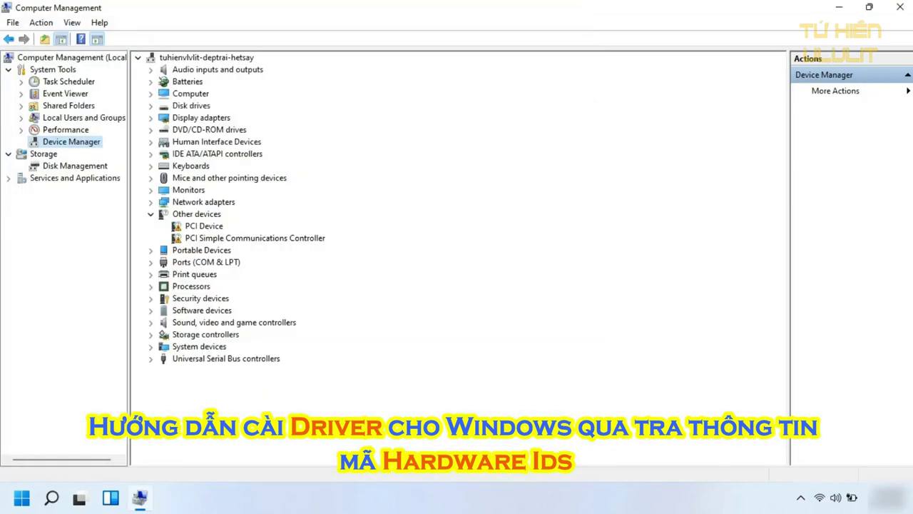
# Open the properties of the PCI Device under Other devices and show its Details page
pyautogui.click(203, 226)
pyautogui.rightClick(208, 225)
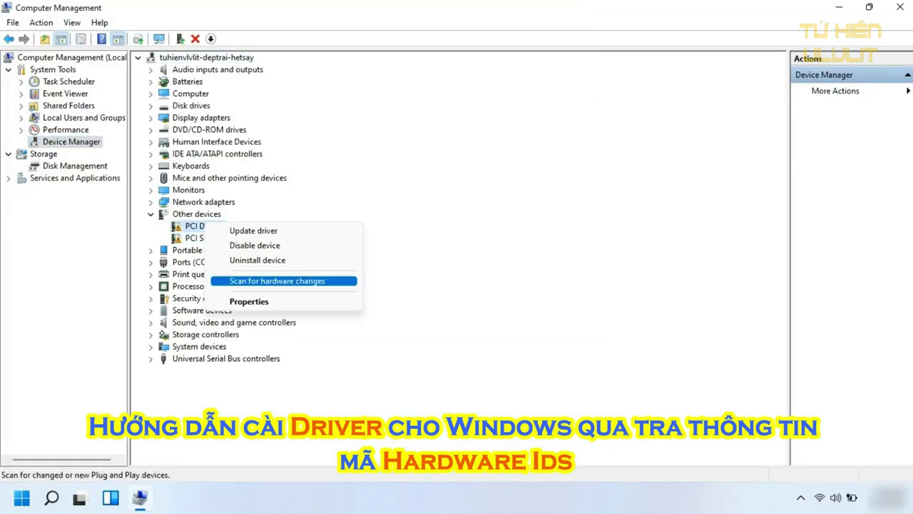
pyautogui.press('Down')
pyautogui.press('Return')
pyautogui.hotkey('ctrl', 'Tab')
pyautogui.hotkey('ctrl', 'Tab')
pyautogui.press('Tab')
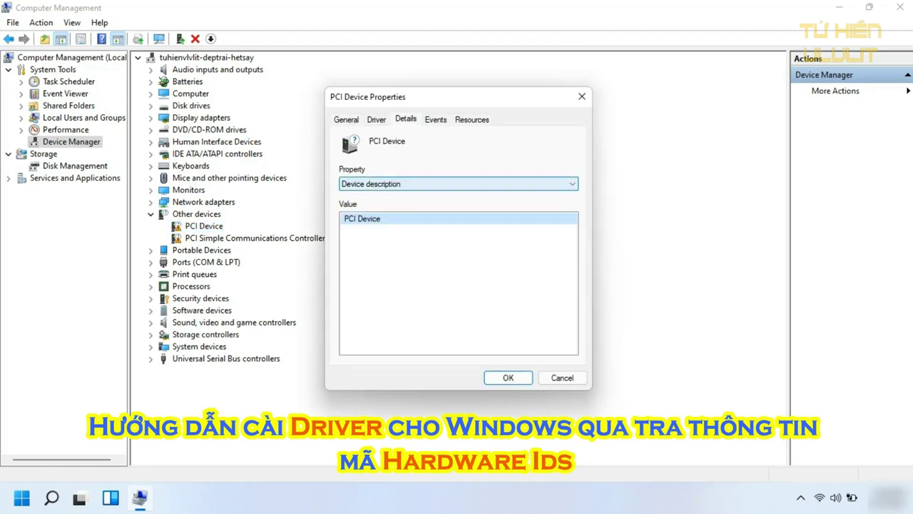
# Show the device's Hardware Ids property and copy the first value, ending in REV_01
pyautogui.hotkey('alt', 'Down')
pyautogui.press('Down')
pyautogui.press('Down')
pyautogui.press('Return')
pyautogui.press('Tab')
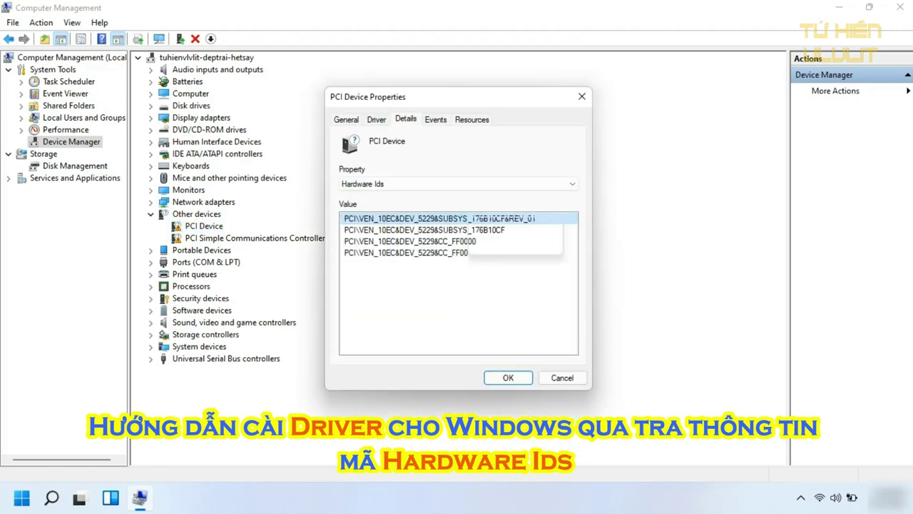
pyautogui.hotkey('shift', 'F10')
pyautogui.press('Return')
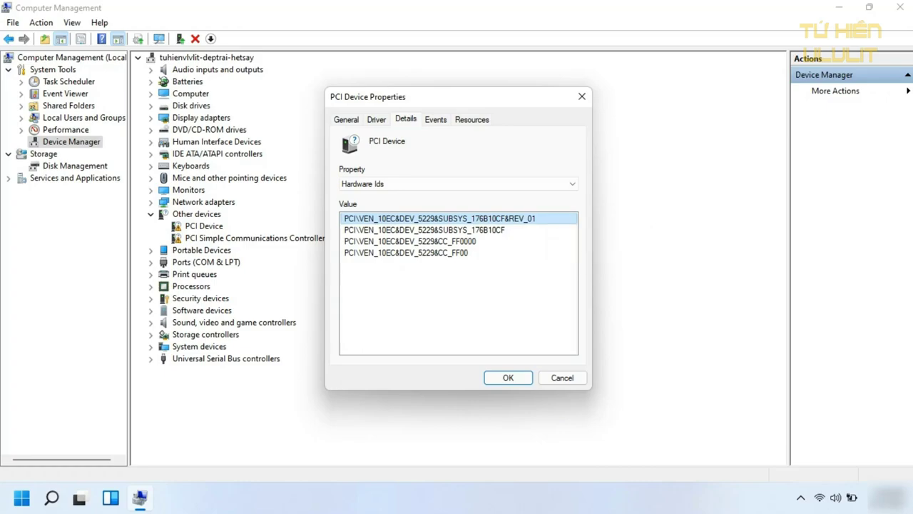
# Close the device properties and search Google in Chrome for PCI\VEN_10EC&DEV_5229&SUBSYS_176B10CF&REV_01
pyautogui.press('Escape')
pyautogui.press('super+d')
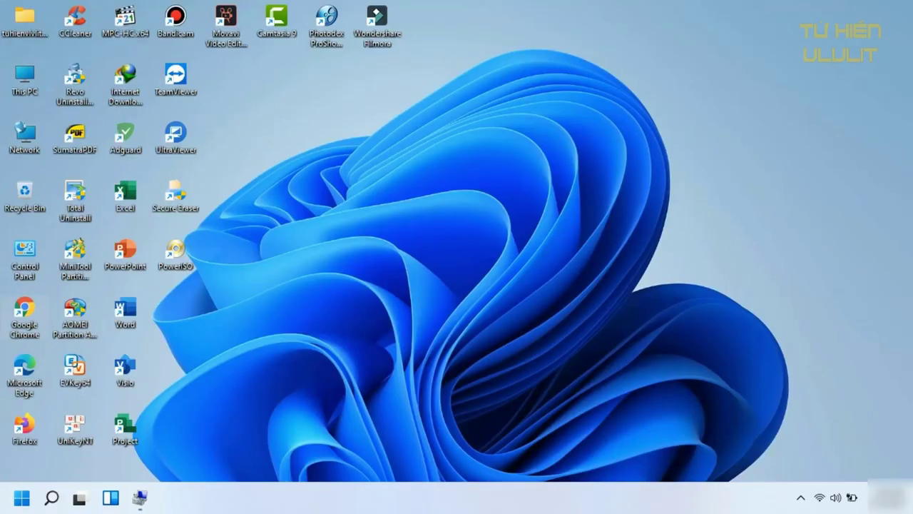
pyautogui.hotkey('ctrl', 'v')
pyautogui.press('Return')
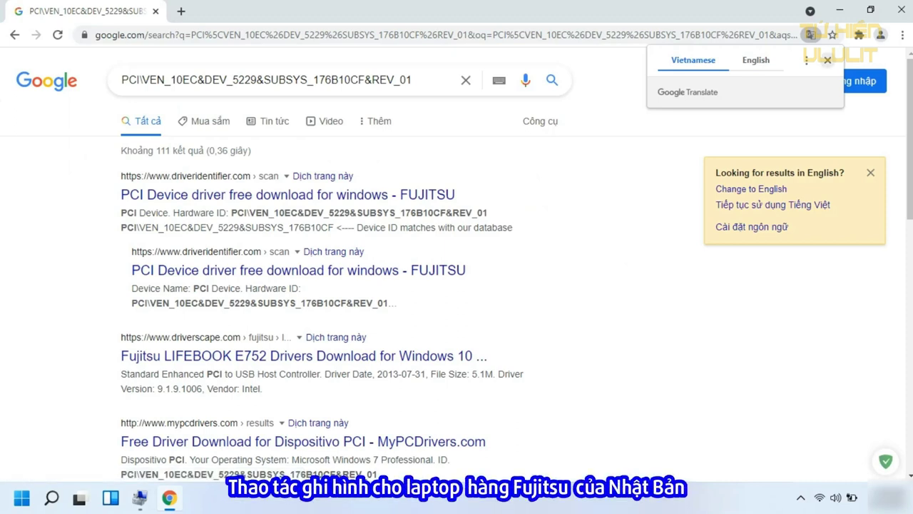
# Open the first driveridentifier.com result in a new tab and show its list of Realtek PCIE CardReader drivers
pyautogui.rightClick(278, 195)
pyautogui.click(311, 207)
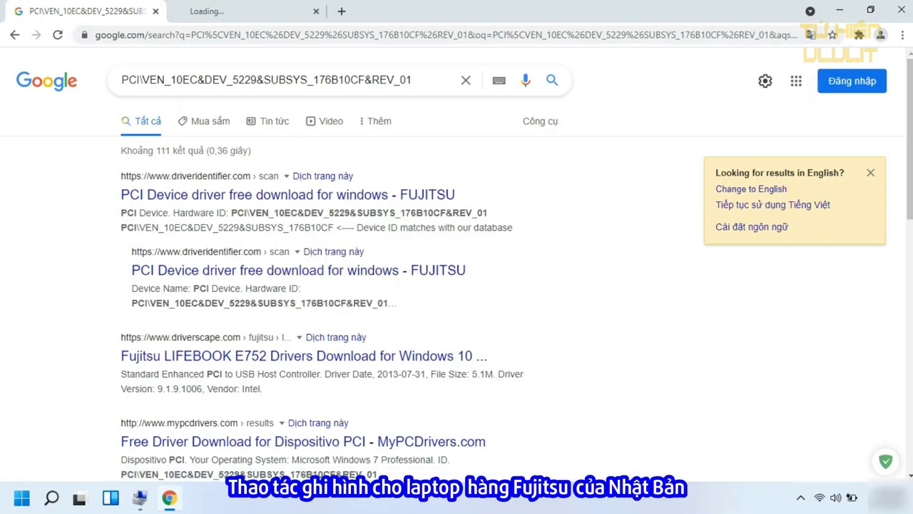
pyautogui.hotkey('ctrl', 'Tab')
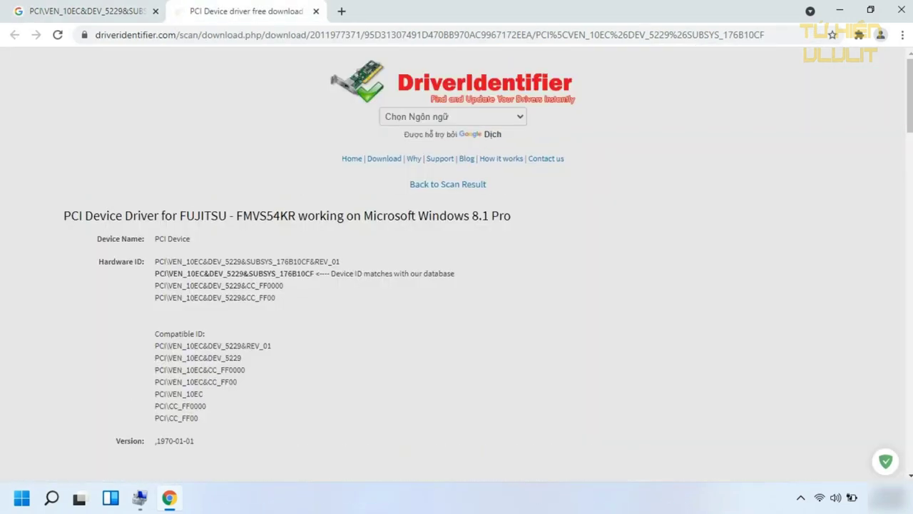
pyautogui.scroll(-8, 457, 264)
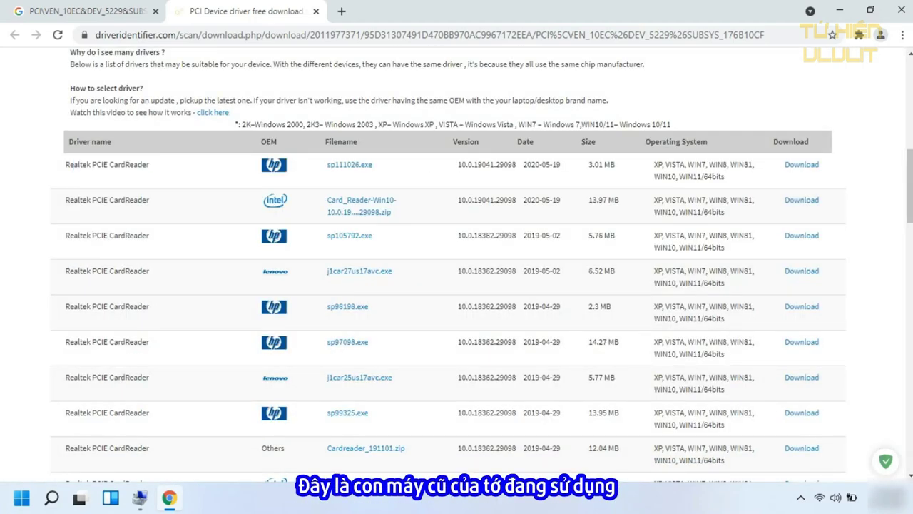
# Launch System Information by searching Windows for "msinf" and view the system summary in a maximized window
pyautogui.press('super+d')
pyautogui.press('super+s')
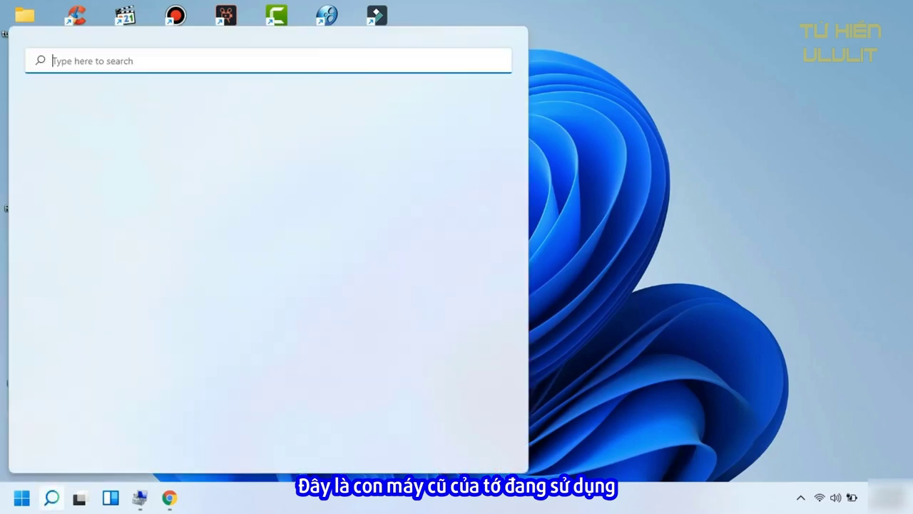
pyautogui.write('ms')
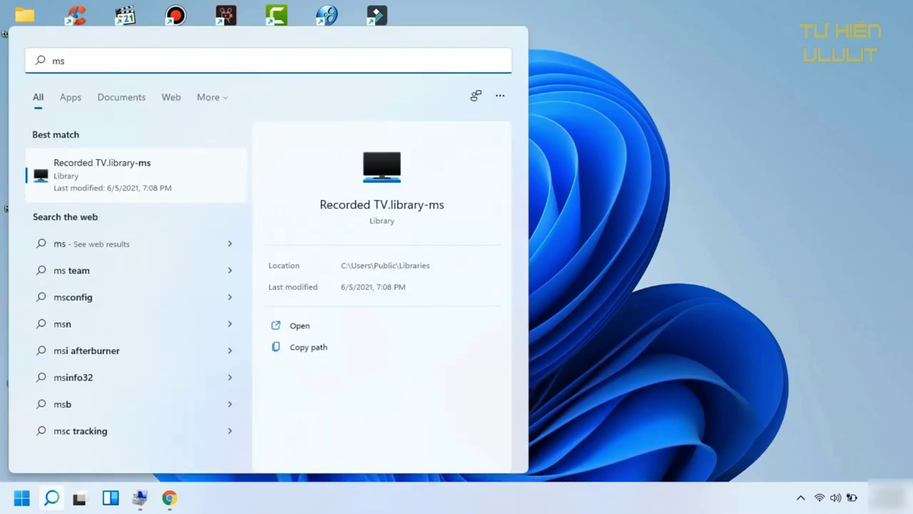
pyautogui.write('inf')
pyautogui.press('Return')
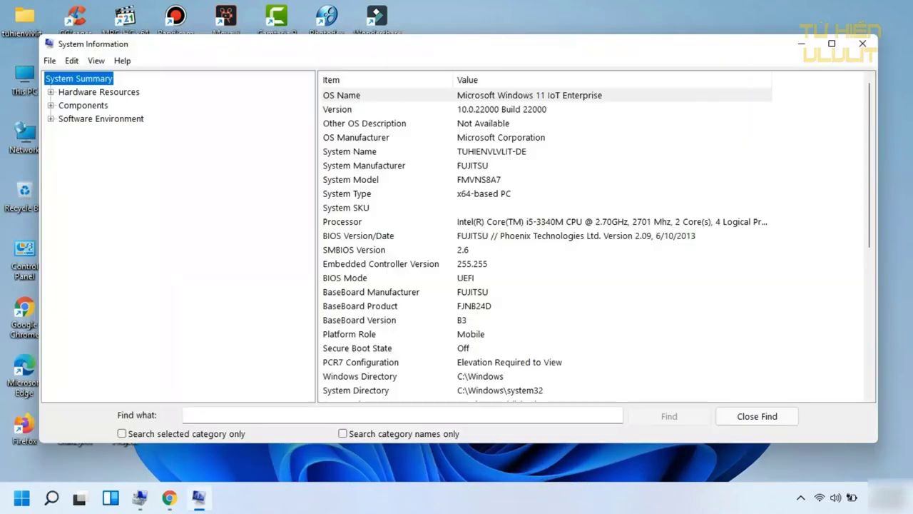
pyautogui.press('super+Up')
pyautogui.press('Tab')
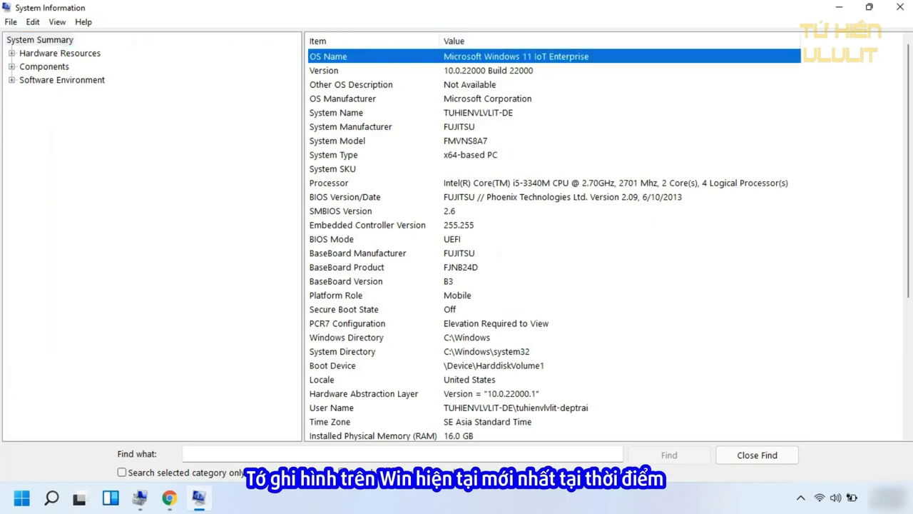
# Search Google in a new Chrome tab for "fujitsu fmvns8a7", taking the model from System Information
pyautogui.click(839, 7)
pyautogui.click(169, 497)
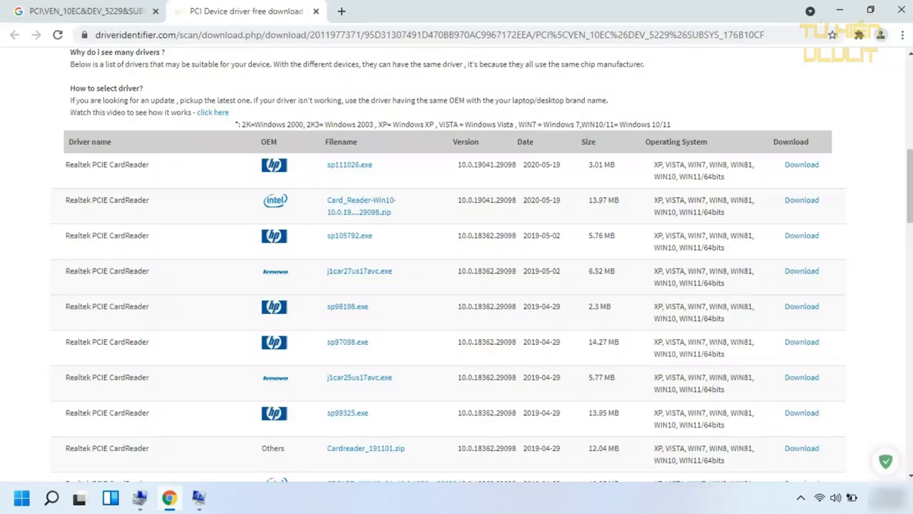
pyautogui.click(341, 11)
pyautogui.write('fujitsu')
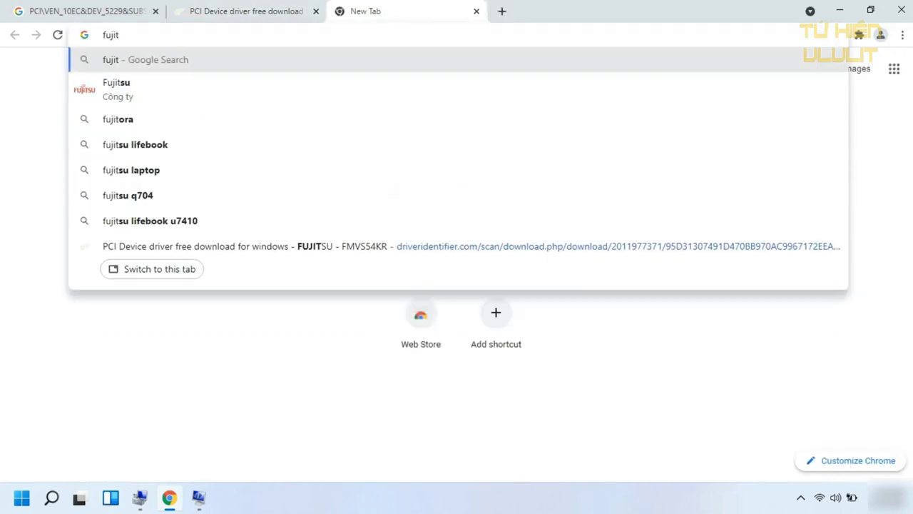
pyautogui.click(199, 497)
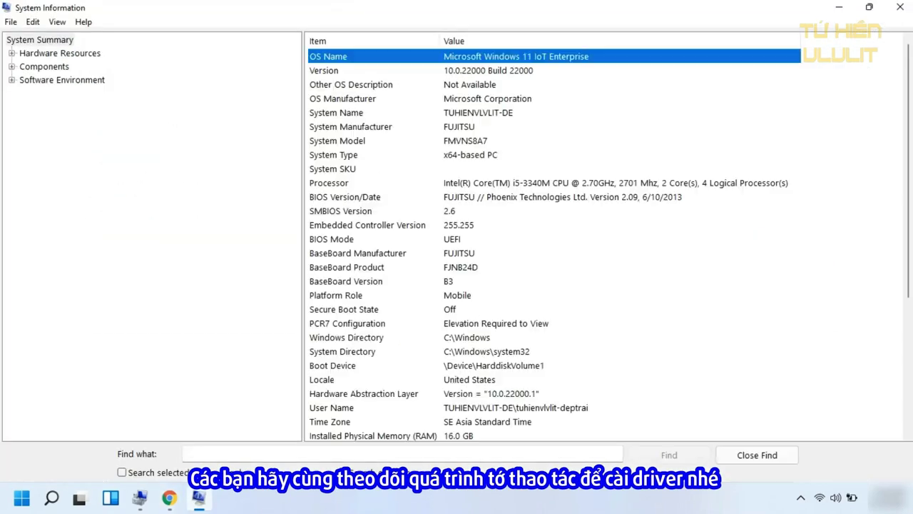
pyautogui.hotkey('alt', 'Tab')
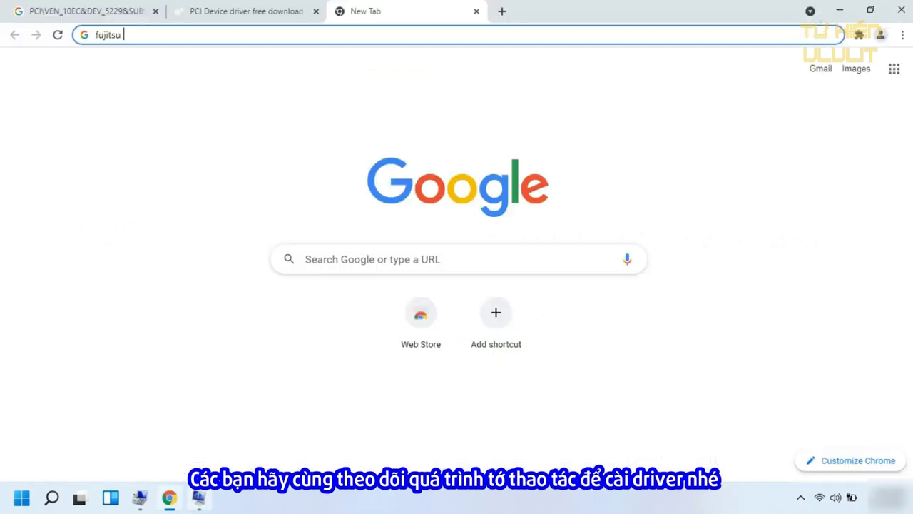
pyautogui.write('fmvns8a7')
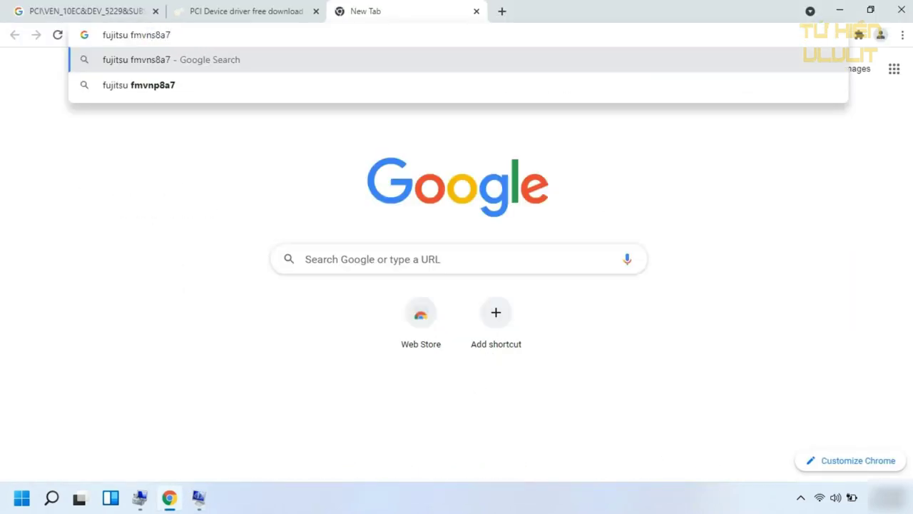
pyautogui.press('Return')
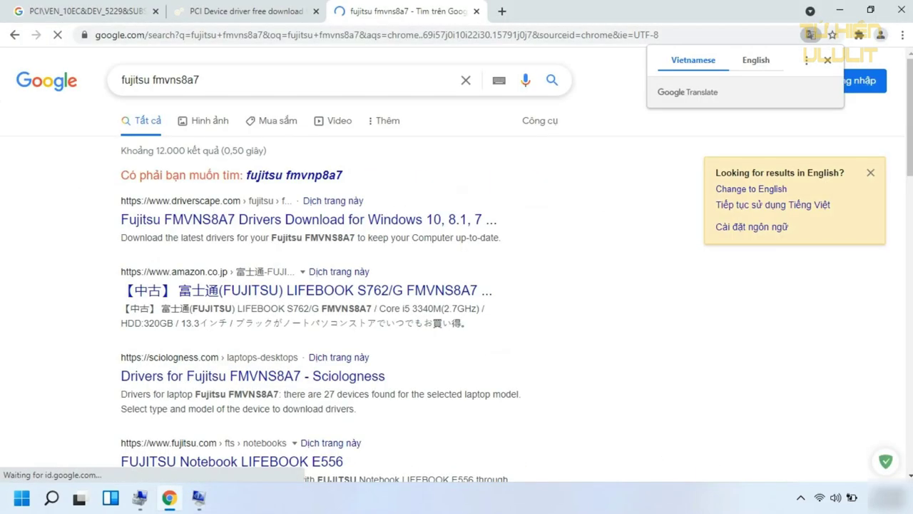
# Refine the Google search to "fujitsu fmvns8a7 drivers" and recheck the system model in System Information
pyautogui.click(202, 80)
pyautogui.write('d')
pyautogui.click(214, 107)
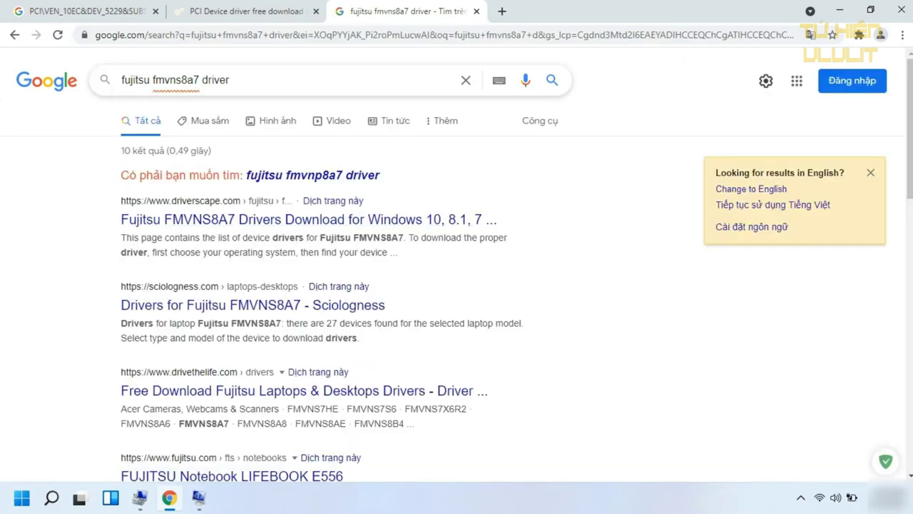
pyautogui.write('s')
pyautogui.press('Return')
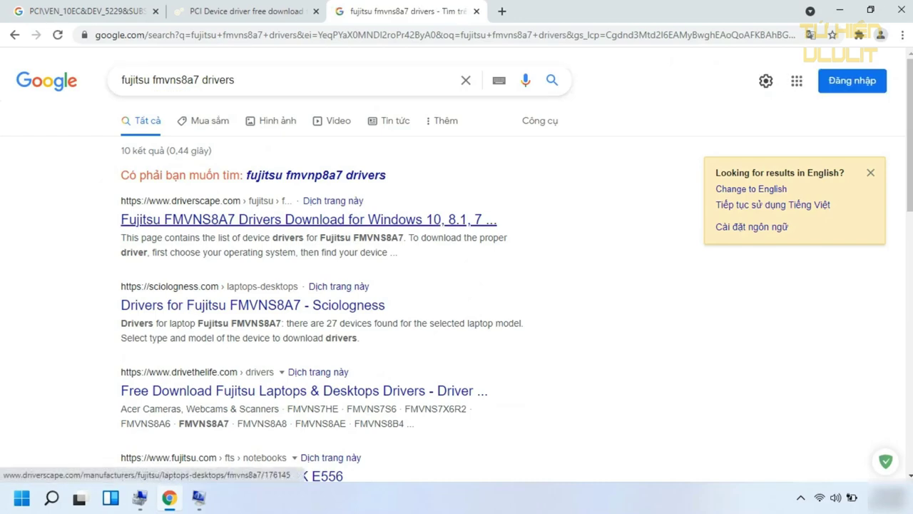
pyautogui.click(198, 498)
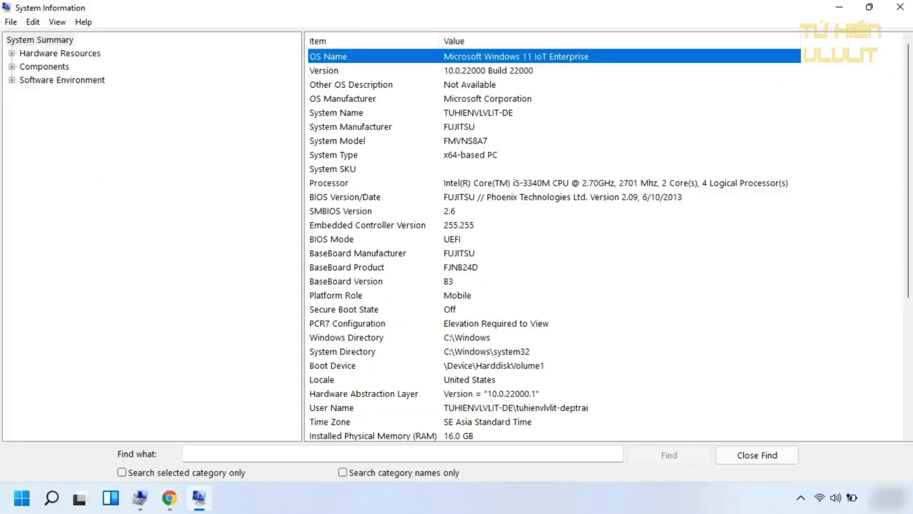
pyautogui.click(337, 141)
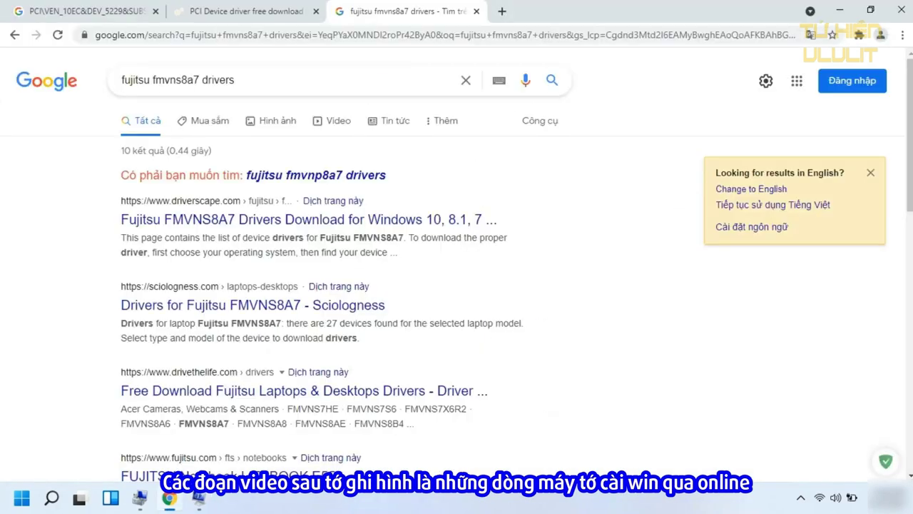
# Look through the Google results and open the drivethelife.com Fujitsu Laptops & Desktops drivers result in a new tab
pyautogui.scroll(-7, 457, 285)
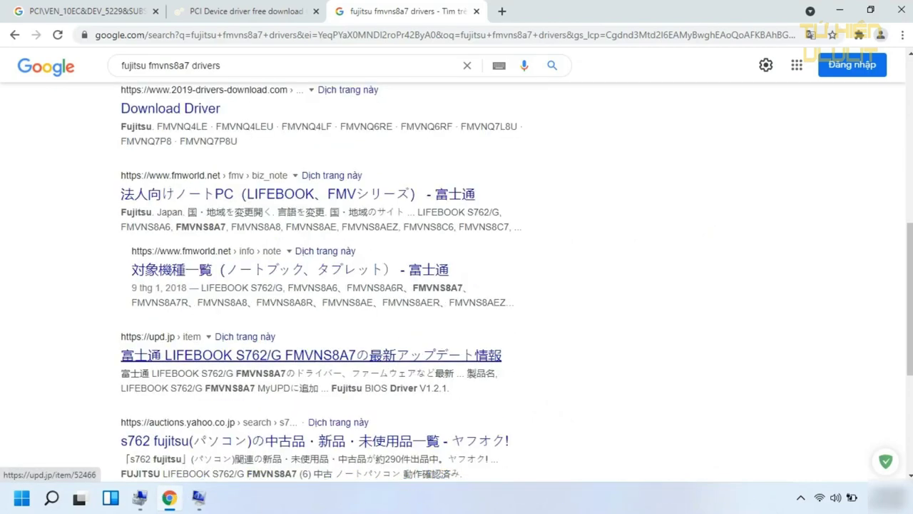
pyautogui.scroll(-2, 457, 285)
pyautogui.scroll(-2, 457, 285)
pyautogui.scroll(10, 300, 323)
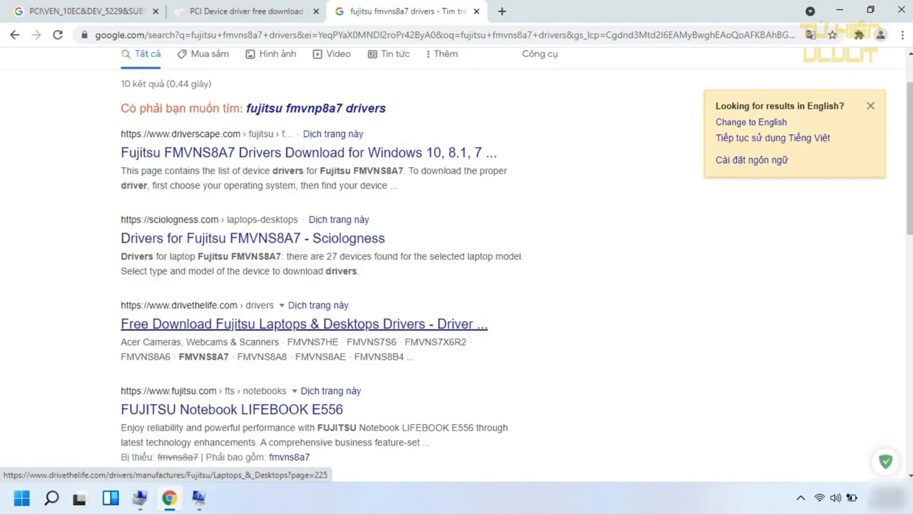
pyautogui.rightClick(383, 325)
pyautogui.click(424, 333)
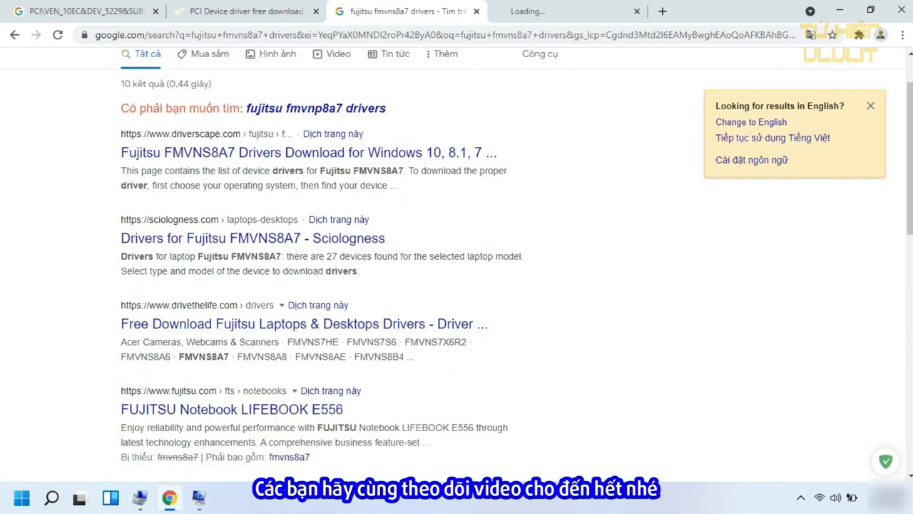
pyautogui.click(528, 11)
# Look through the Fujitsu model list and open the FMVNS8A7 driver page
pyautogui.scroll(-3, 457, 286)
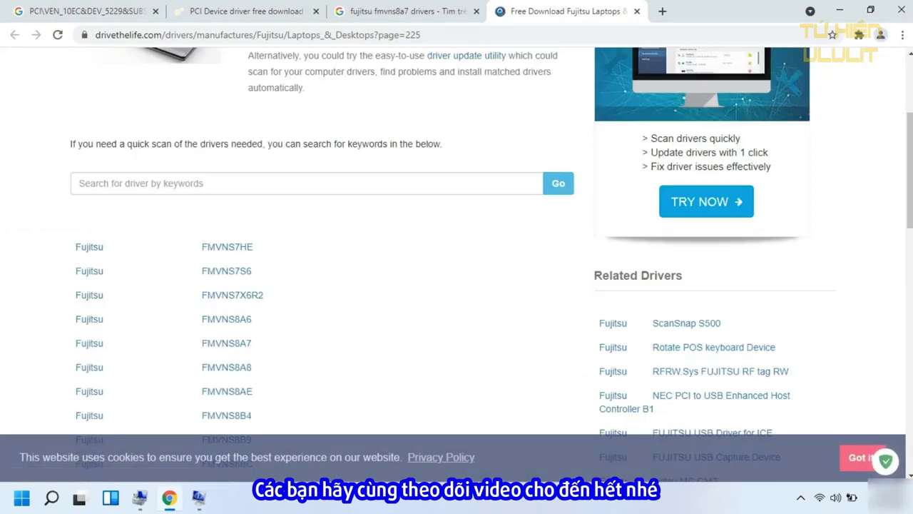
pyautogui.scroll(-7, 457, 286)
pyautogui.scroll(15, 457, 285)
pyautogui.scroll(-3, 457, 286)
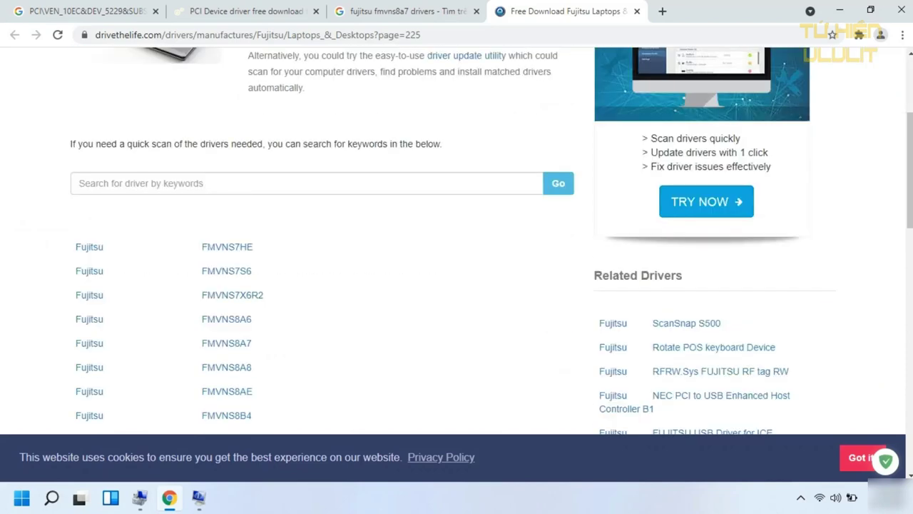
pyautogui.press('F5')
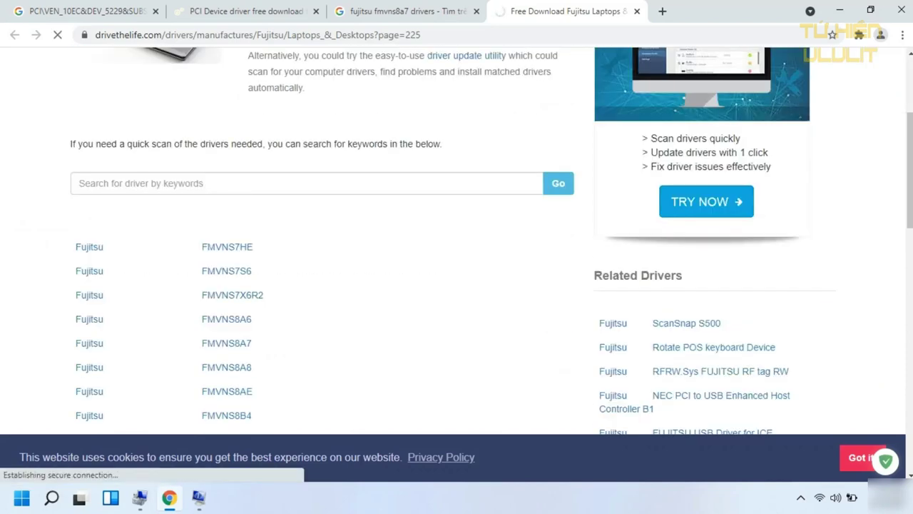
# Examine the supported operating systems of the FMVNS8A7 installer and close the page's tab
pyautogui.scroll(-2, 457, 285)
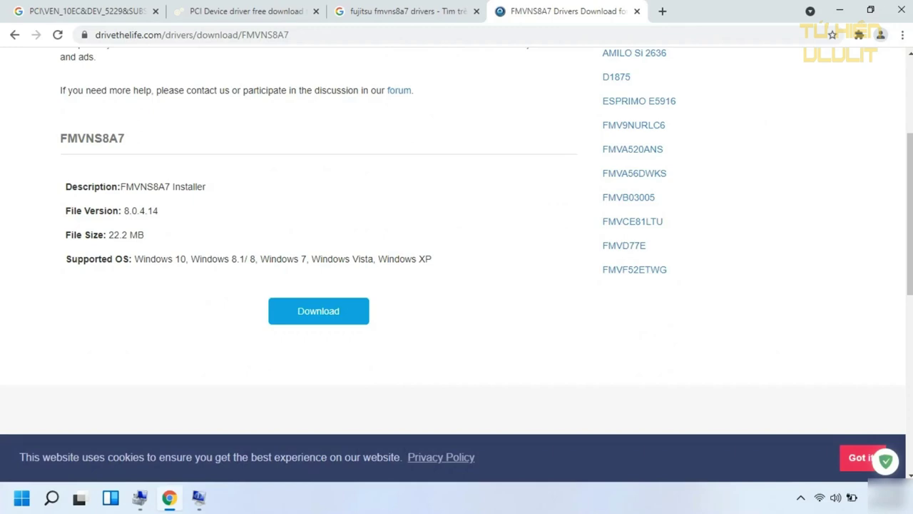
pyautogui.moveTo(136, 258); pyautogui.dragTo(288, 259)
pyautogui.scroll(3, 288, 259)
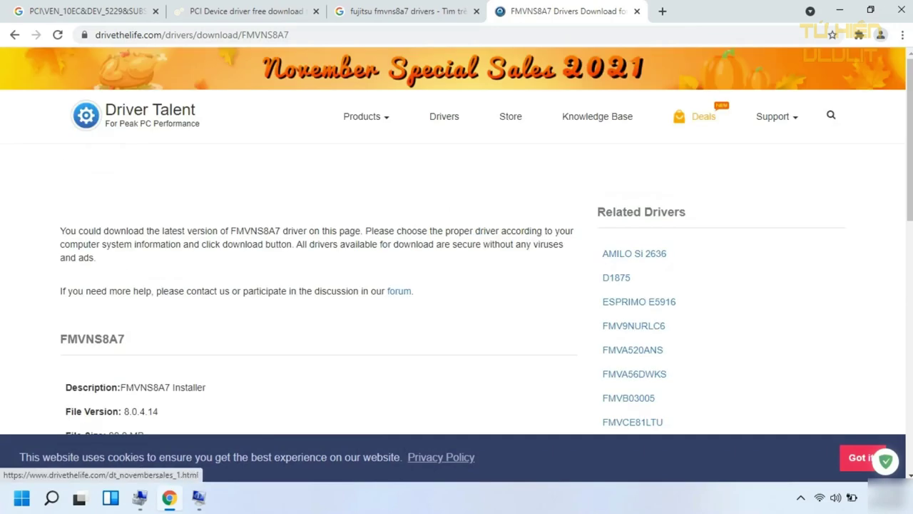
pyautogui.click(637, 10)
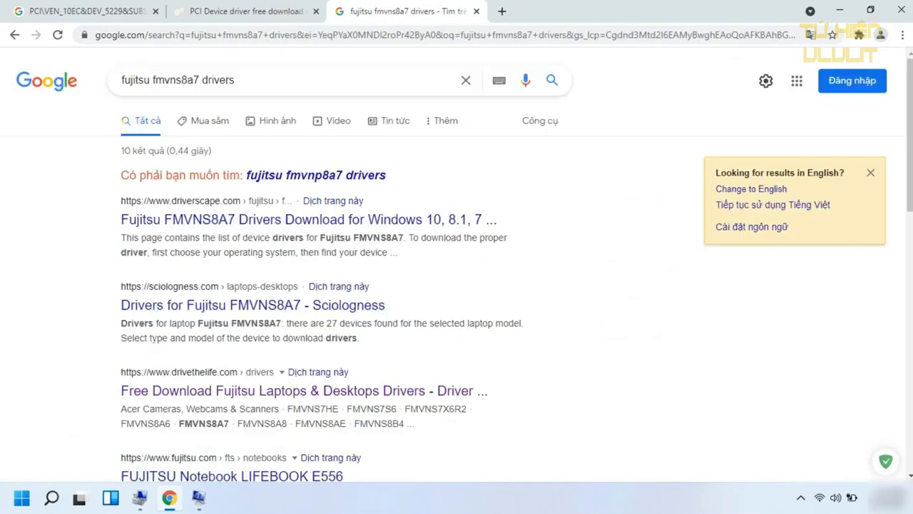
# Open the FUJITSU Notebook LIFEBOOK E556 search result in a new tab and look through its product page
pyautogui.scroll(-2, 232, 343)
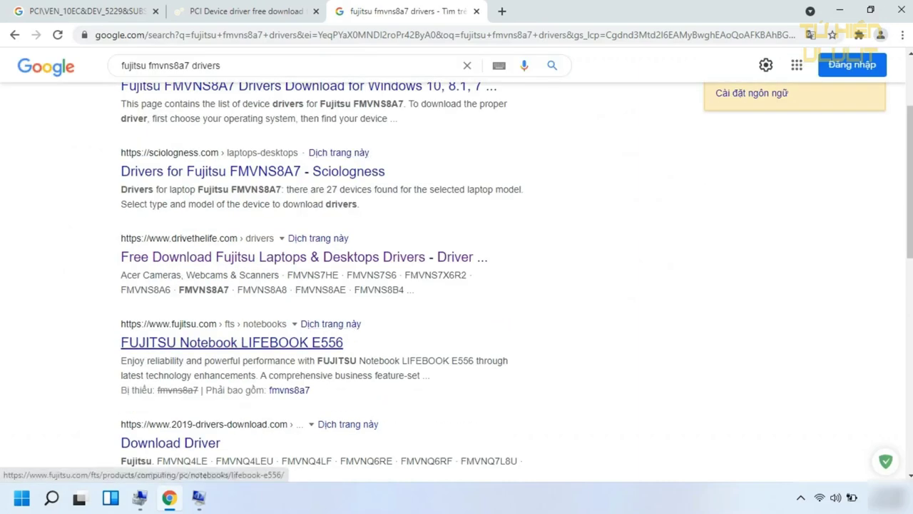
pyautogui.middleClick(232, 342)
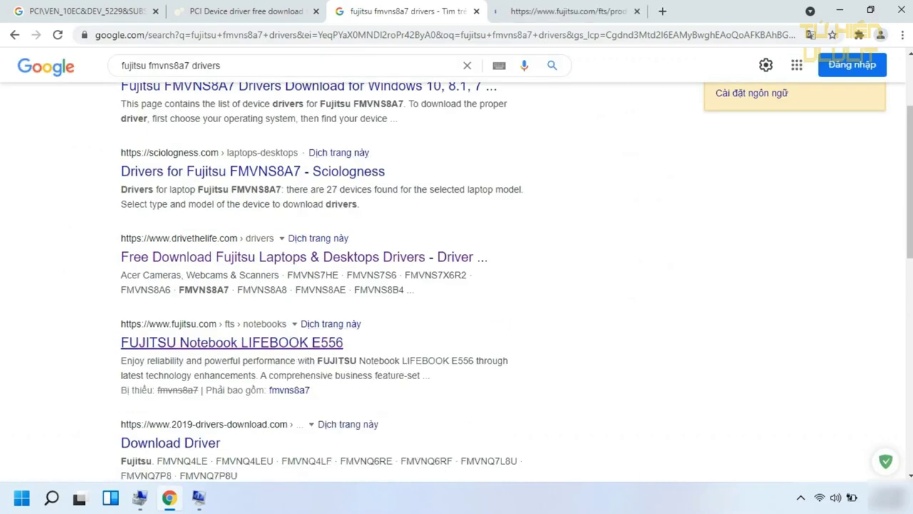
pyautogui.hotkey('ctrl', 'Tab')
pyautogui.scroll(-15, 457, 264)
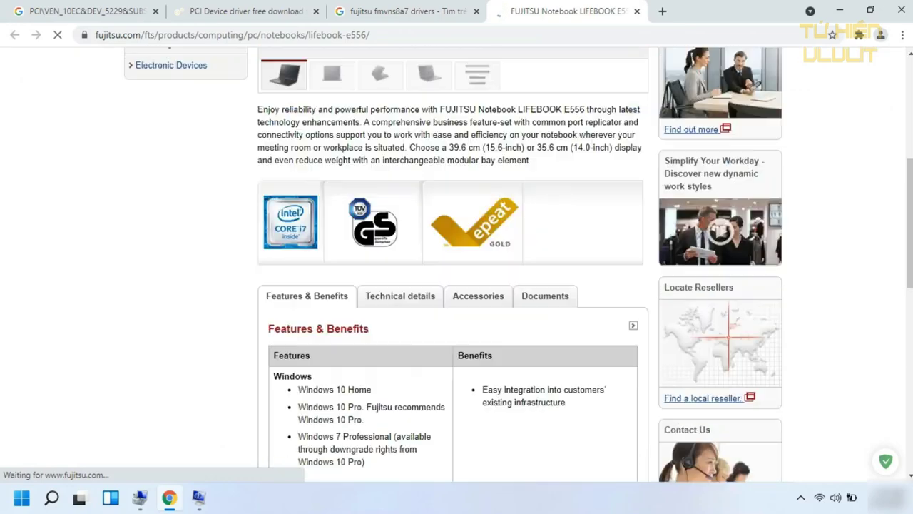
pyautogui.scroll(7, 457, 264)
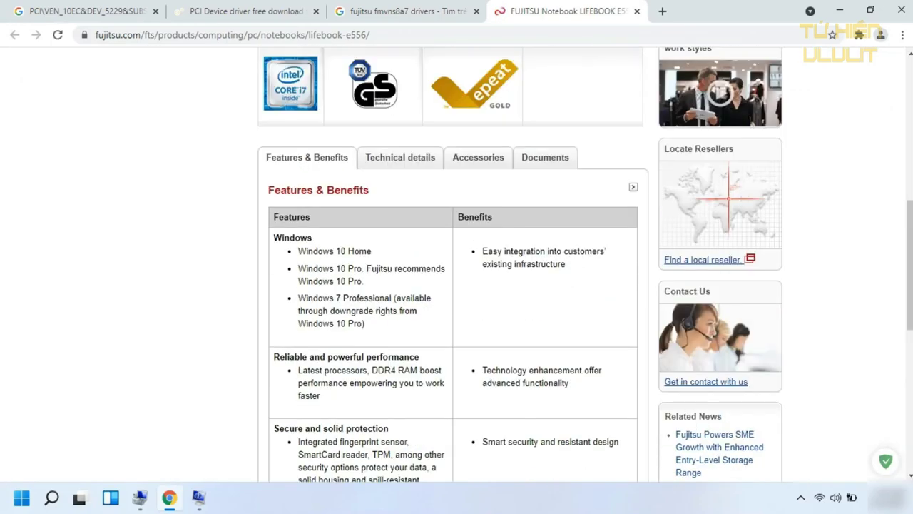
# Examine the LIFEBOOK E556's technical details and features, close its tab and return to the PCI Device driver page
pyautogui.click(400, 156)
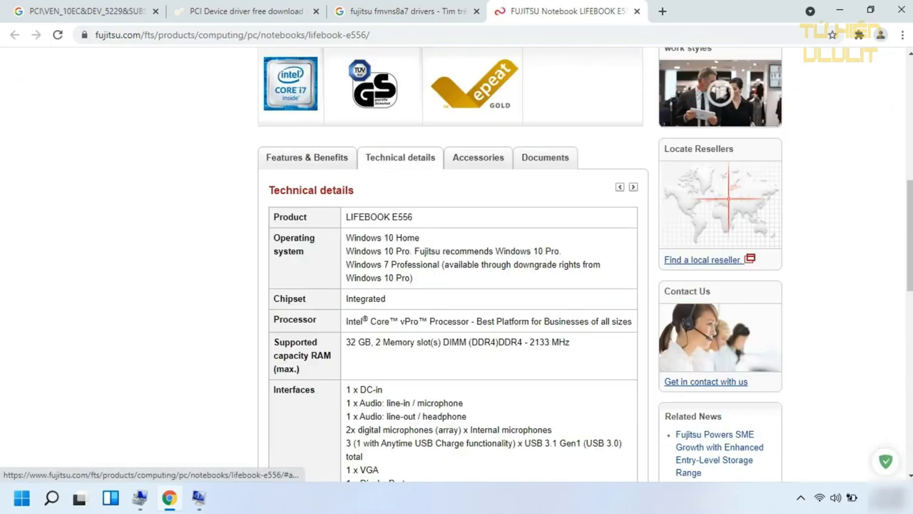
pyautogui.click(307, 157)
pyautogui.scroll(8, 306, 157)
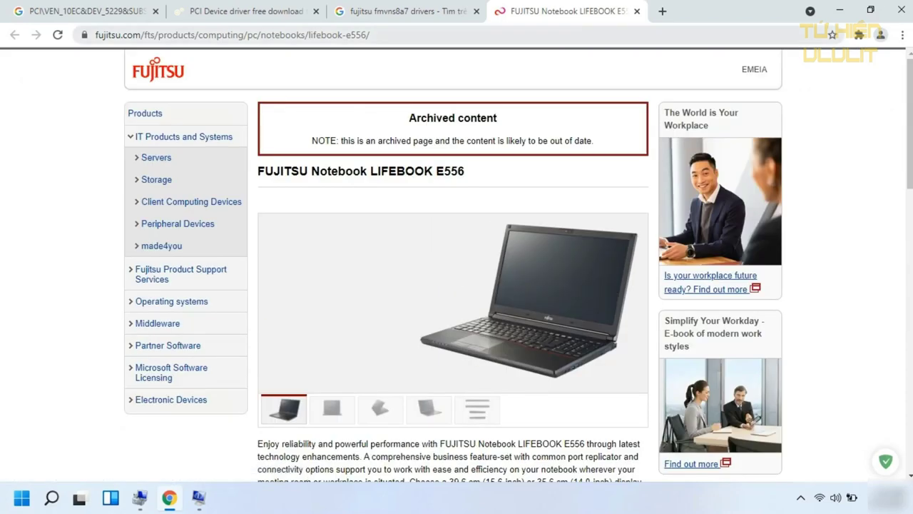
pyautogui.click(637, 11)
pyautogui.click(246, 10)
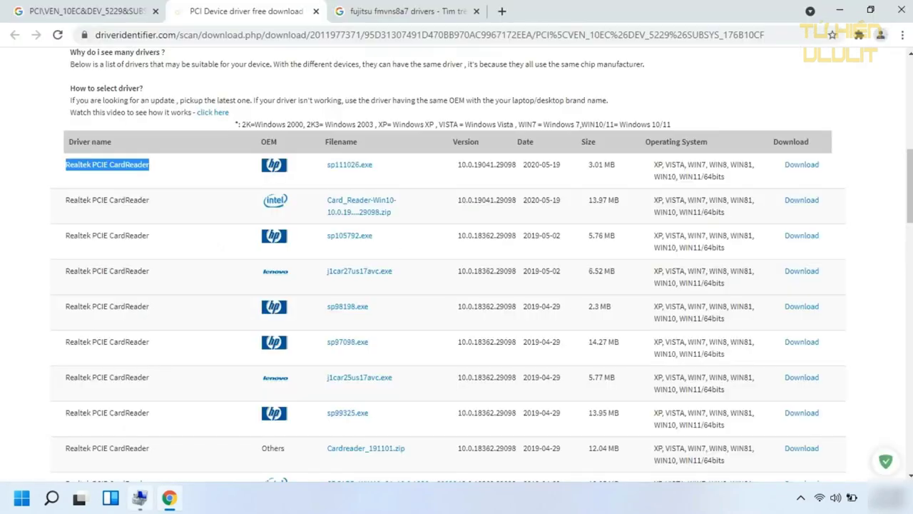
# Copy the hardware ID of the PCI Simple Communications Controller from its properties in Computer Management's Device Manager
pyautogui.click(140, 497)
pyautogui.rightClick(270, 238)
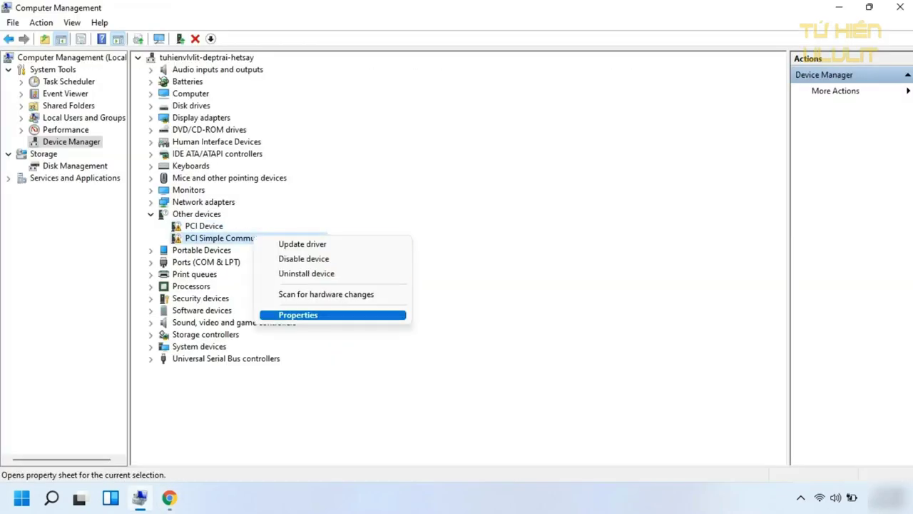
pyautogui.click(300, 318)
pyautogui.click(405, 119)
pyautogui.click(456, 183)
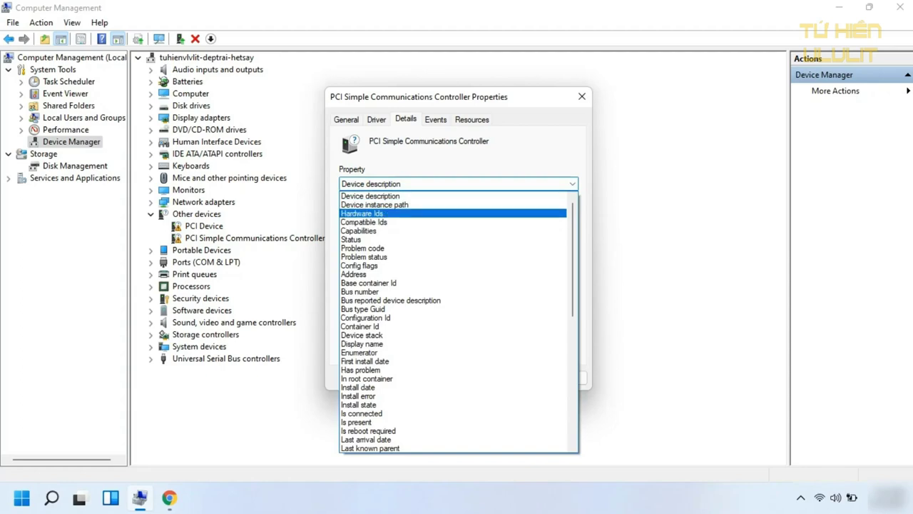
pyautogui.click(362, 213)
pyautogui.click(498, 377)
pyautogui.press('super+Down')
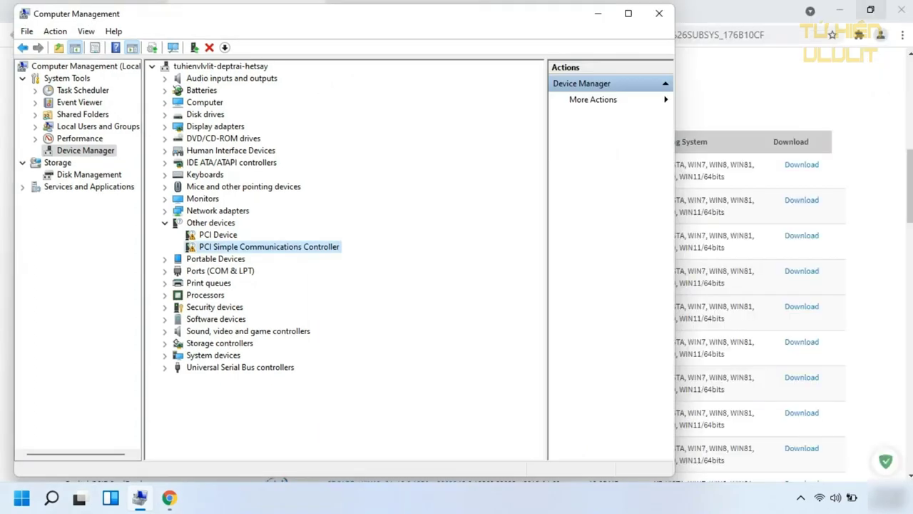
# Search Google for "PCI\VEN_8086&DEV_1E3A&SUBSYS_16EA10CF&REV_04" in place of the laptop model query
pyautogui.hotkey('ctrl', '1')
pyautogui.hotkey('ctrl', '3')
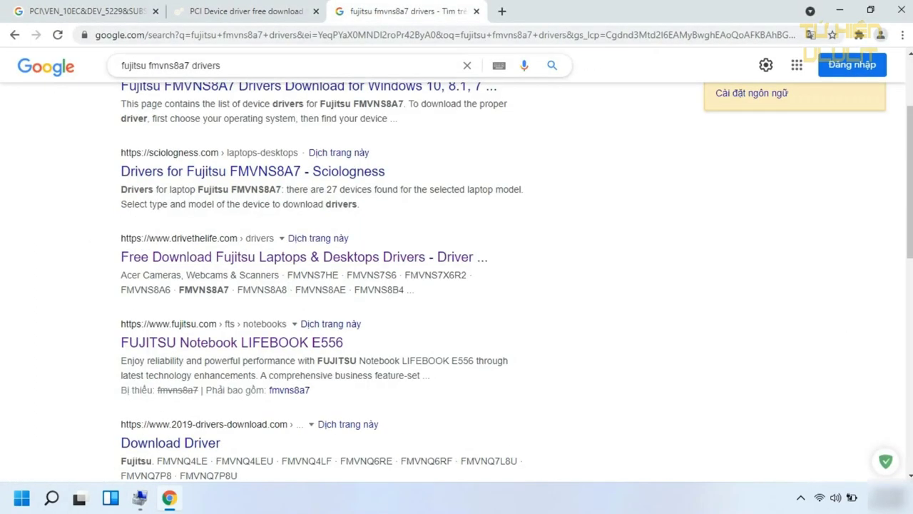
pyautogui.hotkey('ctrl', 'a')
pyautogui.write('PCI\\VEN_8086&DEV_1E3A&SUBSYS_16EA10CF&REV_04')
pyautogui.press('Return')
# Open the driveridentifier.com result for the FUJITSU PCI Simple Communications Controller driver in a new tab and switch to it
pyautogui.rightClick(232, 195)
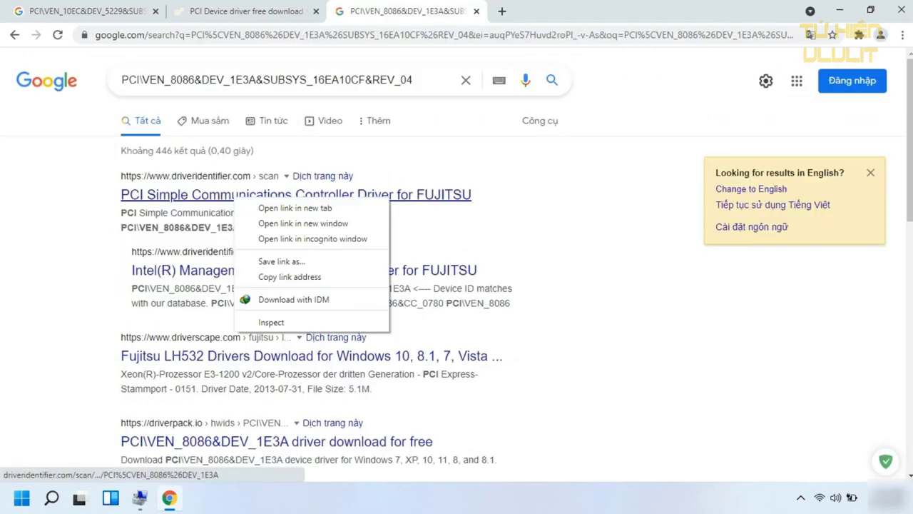
pyautogui.click(286, 206)
pyautogui.hotkey('ctrl', 'Tab')
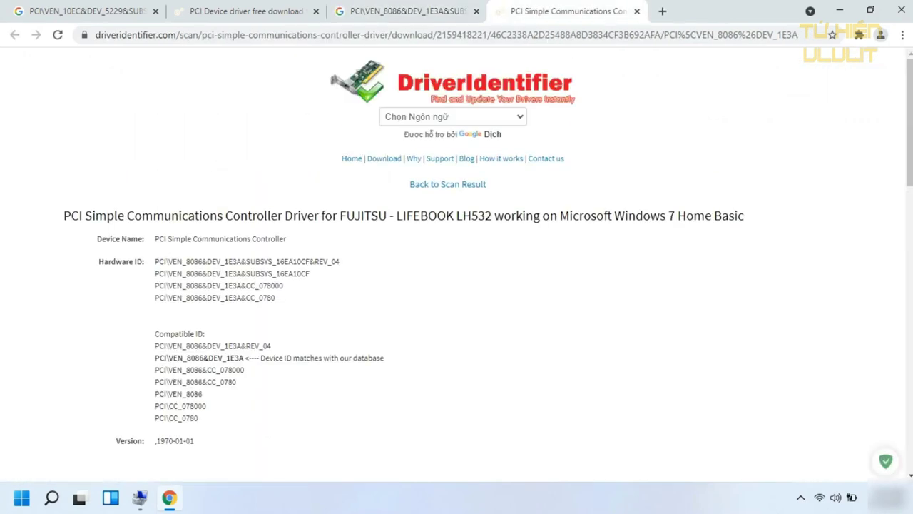
# Examine the device name and the matching Intel(R) Management Engine Interface driver files listed on the page
pyautogui.moveTo(63, 215); pyautogui.dragTo(446, 215)
pyautogui.click(447, 216)
pyautogui.scroll(-7, 456, 285)
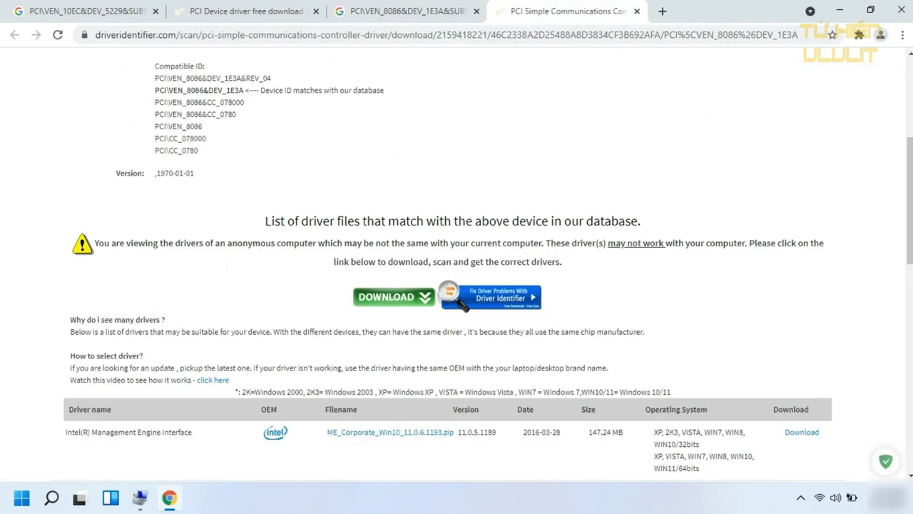
pyautogui.moveTo(192, 165); pyautogui.dragTo(66, 165)
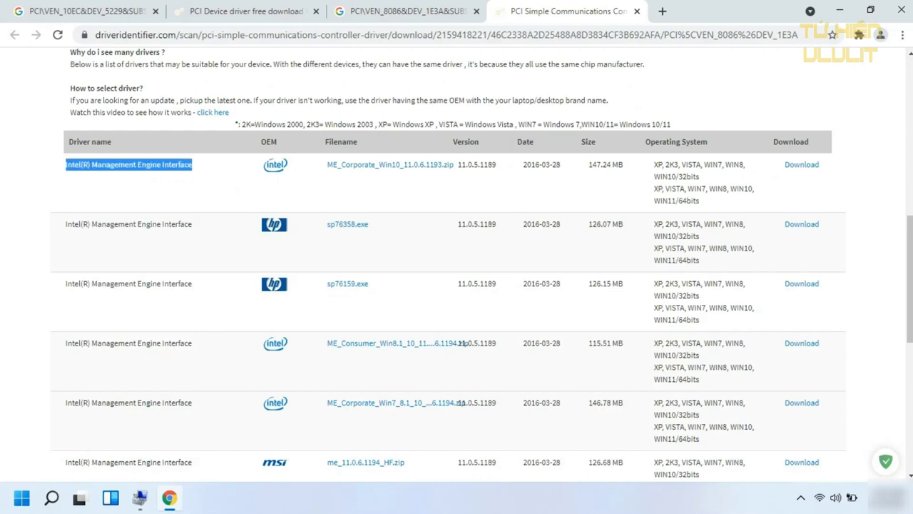
pyautogui.scroll(-6, 482, 266)
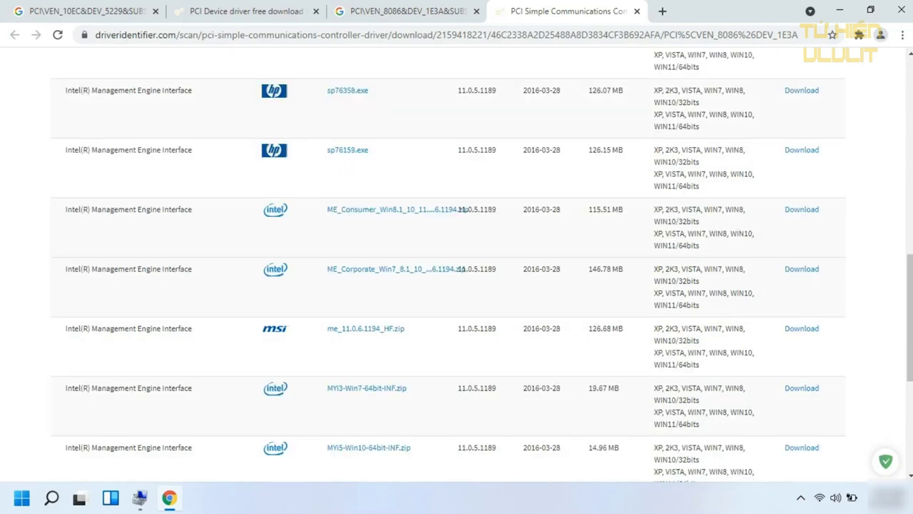
pyautogui.scroll(8, 482, 266)
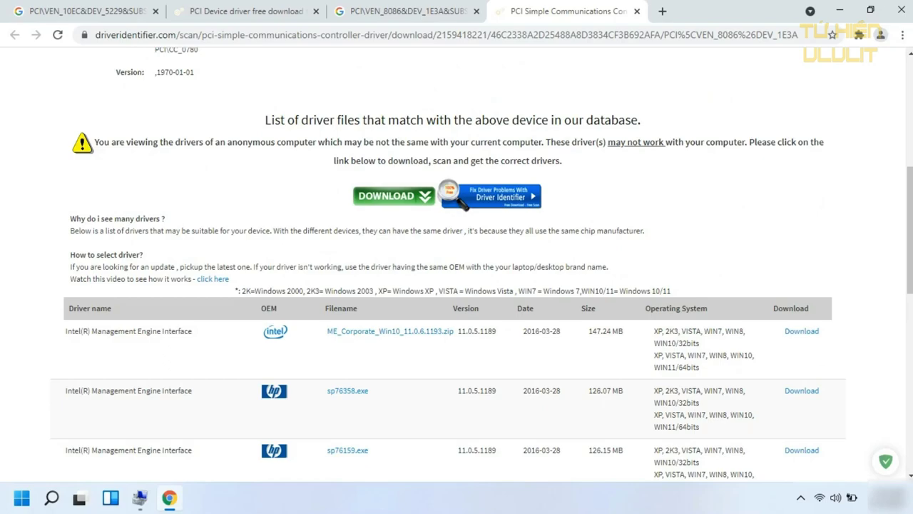
pyautogui.hotkey('alt', 'Tab')
pyautogui.hotkey('alt', 'Tab')
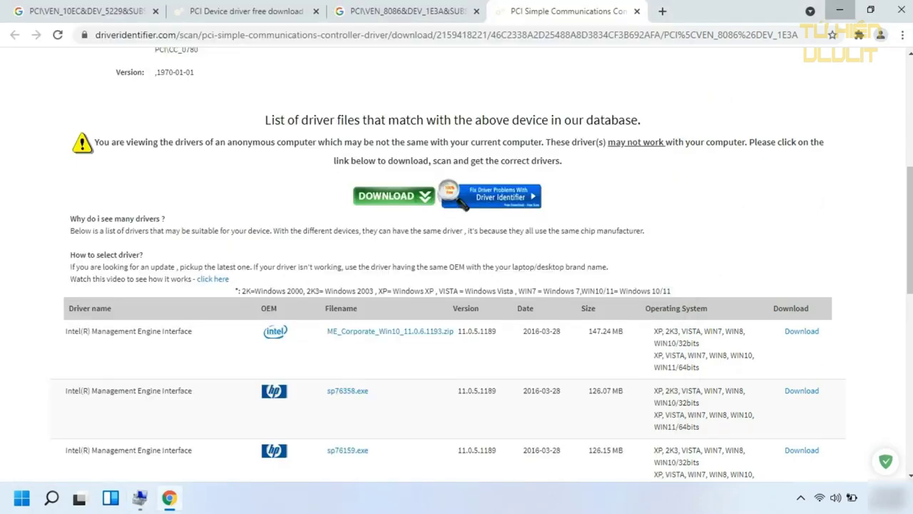
# In File Explorer, open "driver may fujitsu 762-g i5he3dongM" under (setup)windows on drive H: and check the Card_Reader archive's contents
pyautogui.press('super+d')
pyautogui.press('Return')
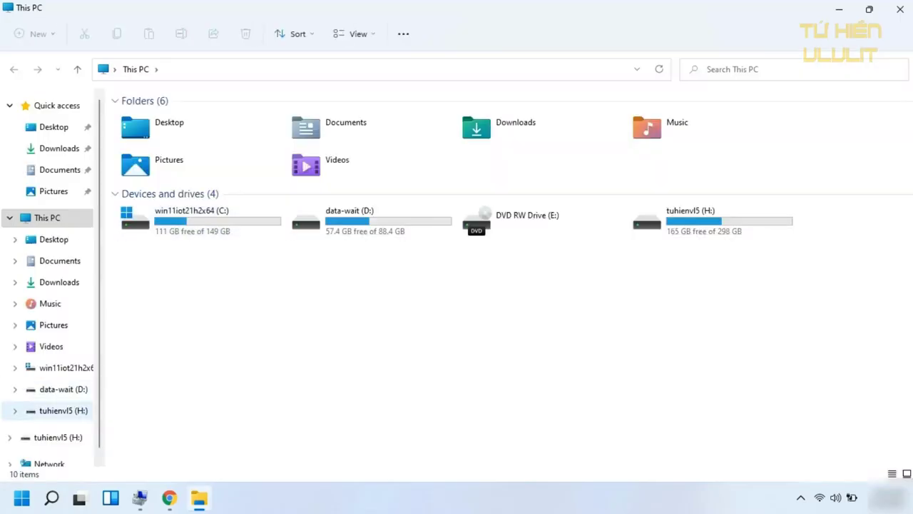
pyautogui.click(64, 410)
pyautogui.doubleClick(164, 241)
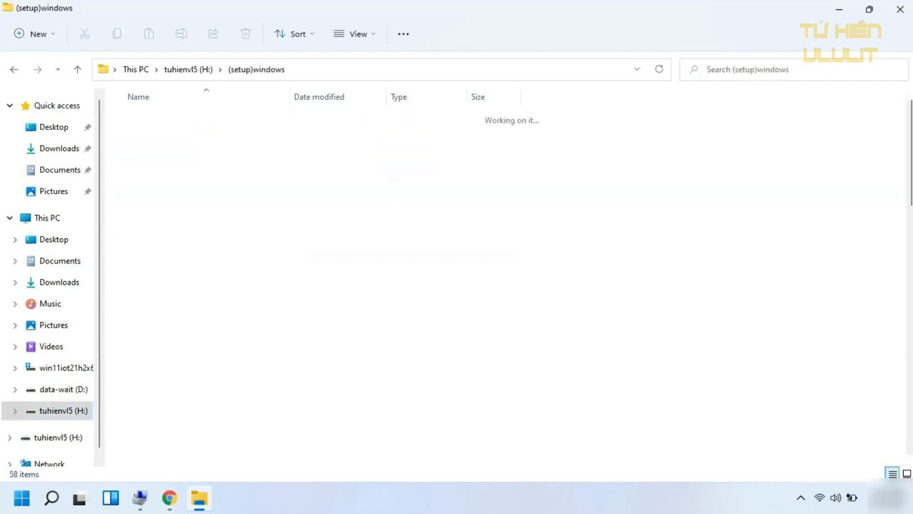
pyautogui.press('Return')
pyautogui.press('Down')
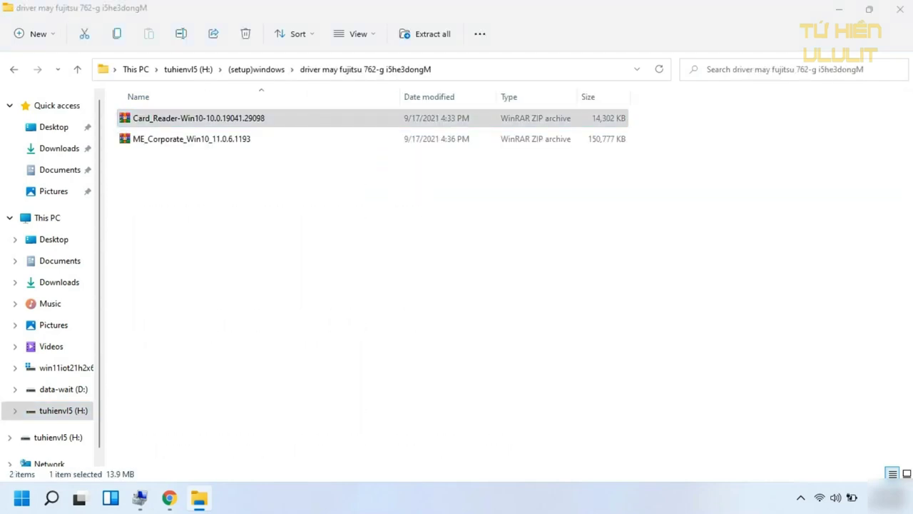
pyautogui.press('Return')
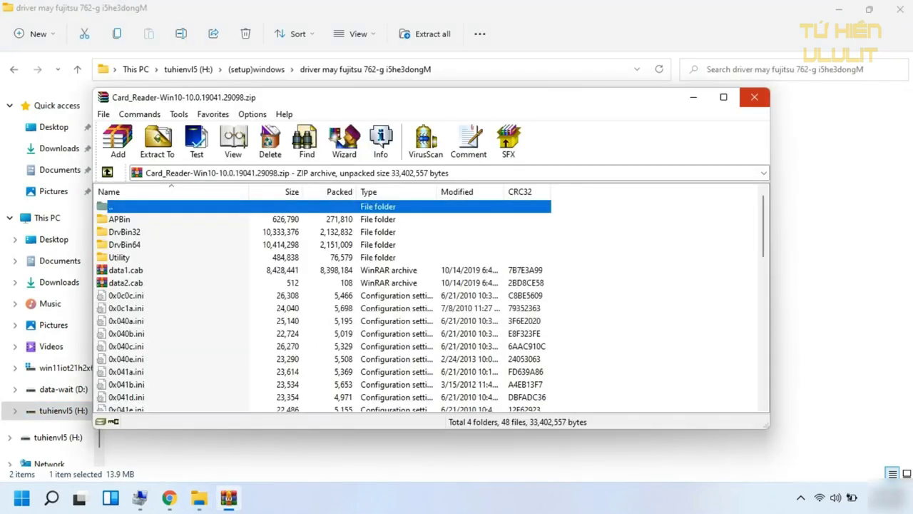
pyautogui.press('Escape')
# Copy the Card_Reader-Win10-10.0.19041.29098 and ME_Corporate_Win10_11.0.6.1193 archives to the desktop
pyautogui.hotkey('ctrl', 'a')
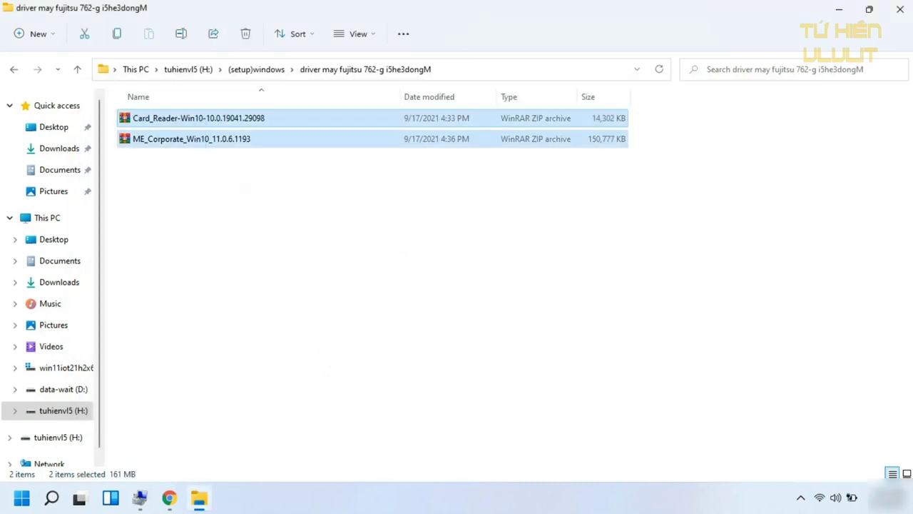
pyautogui.rightClick(201, 123)
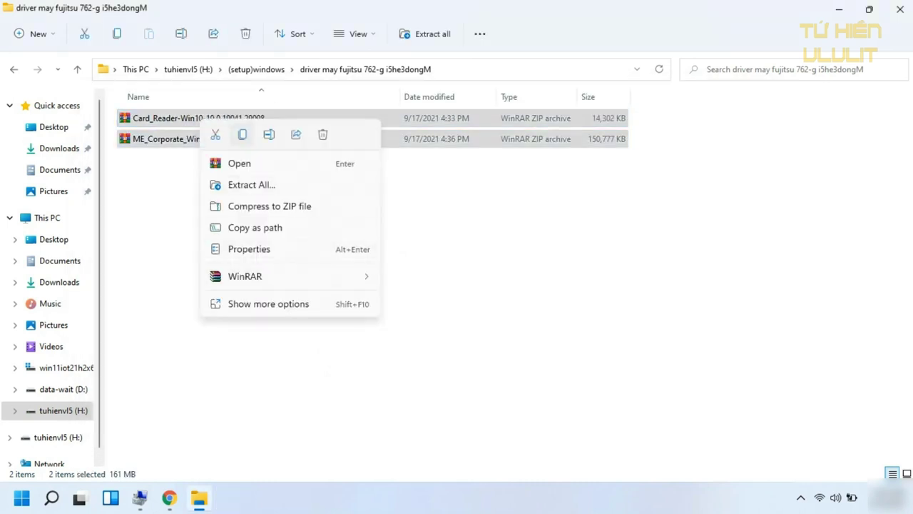
pyautogui.click(243, 134)
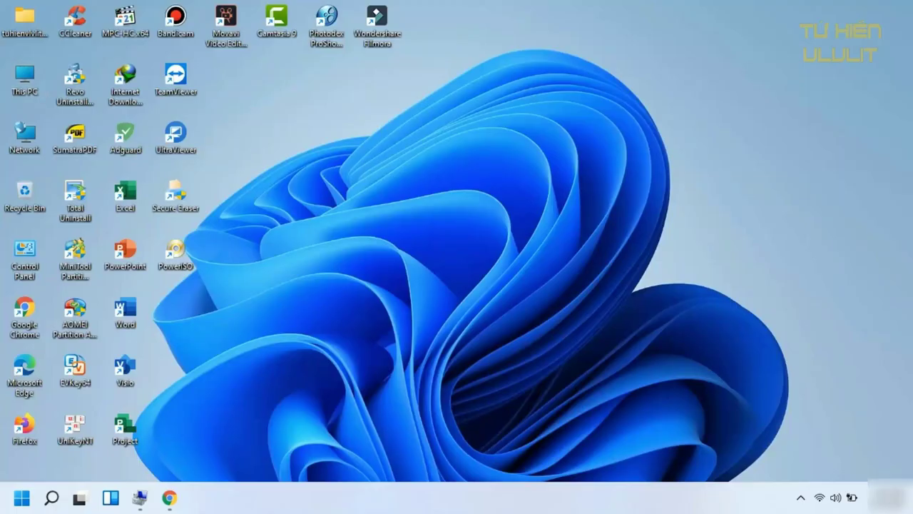
pyautogui.rightClick(369, 161)
pyautogui.click(384, 176)
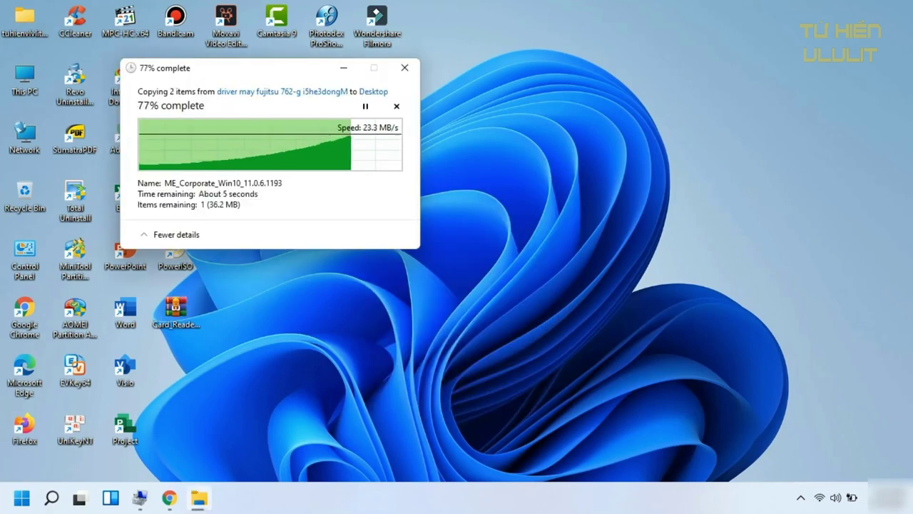
# Move the Card_Reader archive to a clear desktop area and extract it into its own Card_Reader-Win10-10.0.19041.29098 folder
pyautogui.moveTo(175, 308); pyautogui.dragTo(428, 191)
pyautogui.rightClick(435, 190)
pyautogui.moveTo(499, 367)
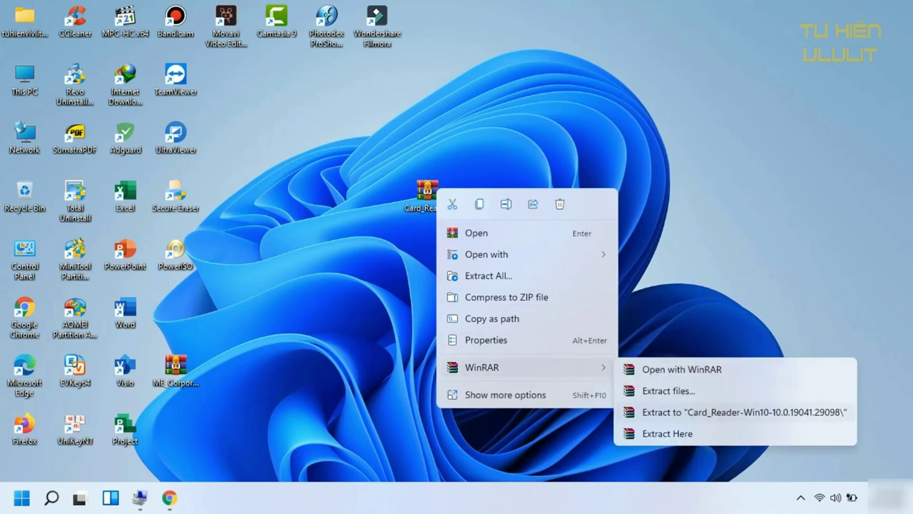
pyautogui.click(745, 412)
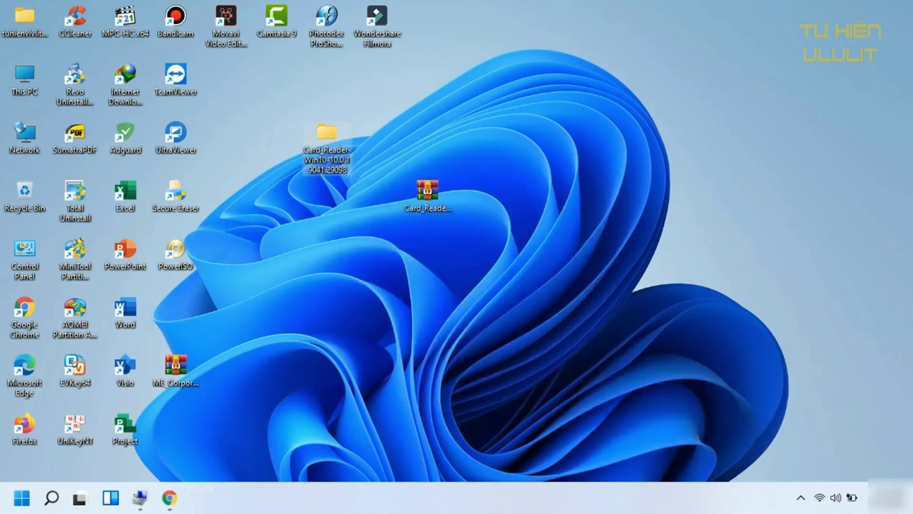
# Extract the ME_Corporate archive into its own ME_Corporate_Win10_11.0.6.1193 folder and place that folder beside the Card_Reader folder
pyautogui.moveTo(175, 365); pyautogui.dragTo(573, 127)
pyautogui.rightClick(574, 124)
pyautogui.moveTo(614, 300)
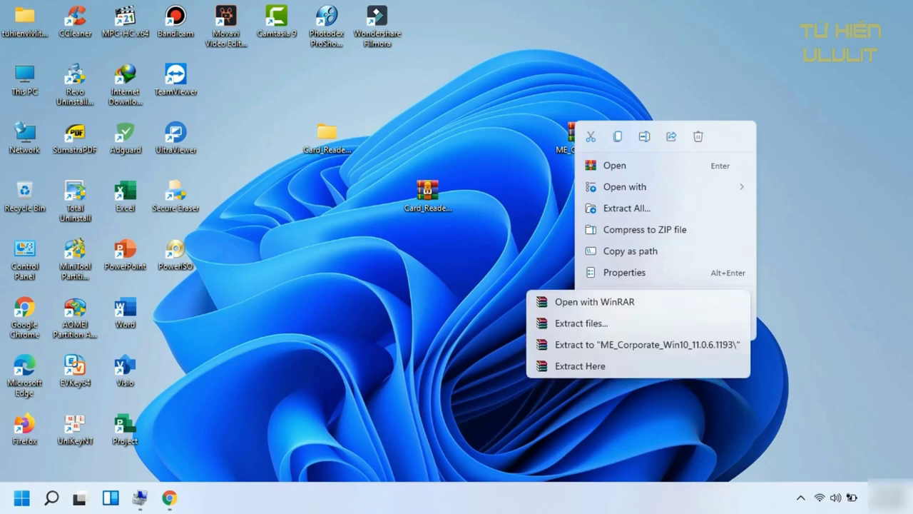
pyautogui.click(642, 344)
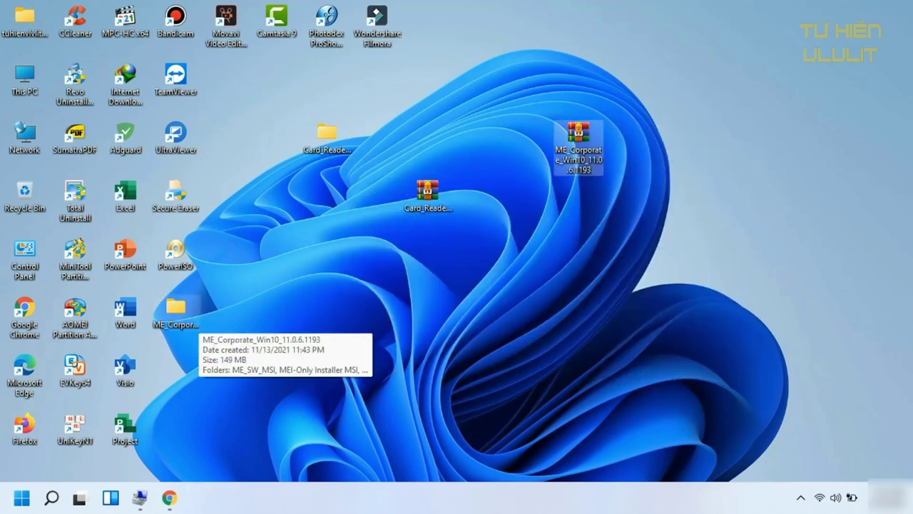
pyautogui.moveTo(176, 314); pyautogui.dragTo(377, 132)
# Install the Realtek Card Reader driver with the setup program in the extracted Card_Reader folder and finish the wizard
pyautogui.doubleClick(327, 132)
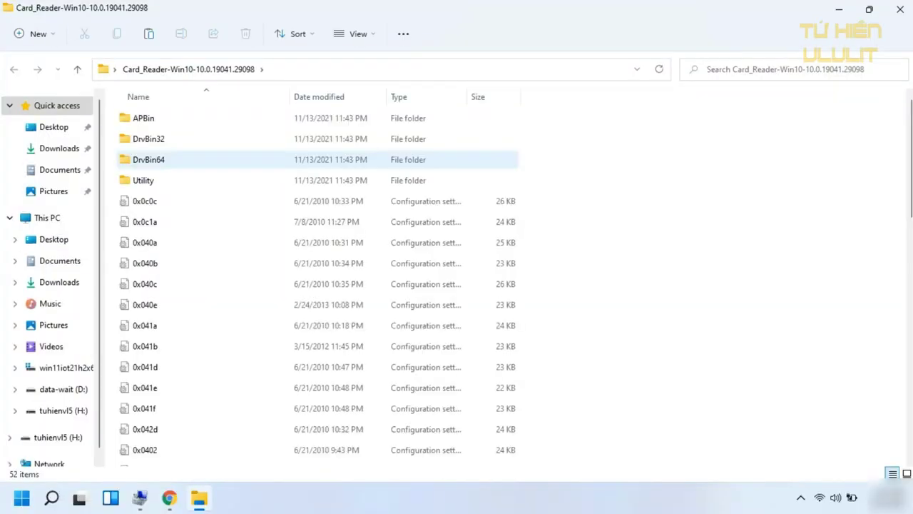
pyautogui.scroll(-3, 314, 286)
pyautogui.scroll(-5, 314, 285)
pyautogui.doubleClick(143, 312)
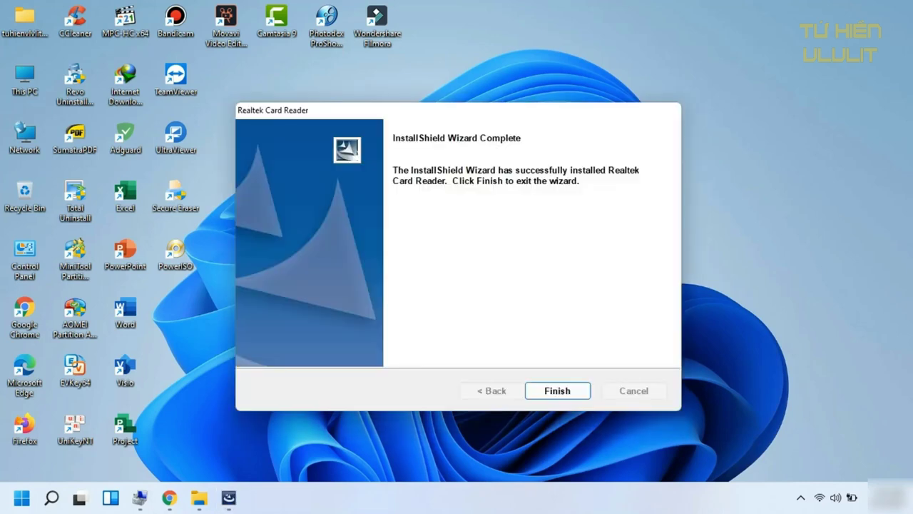
pyautogui.click(559, 391)
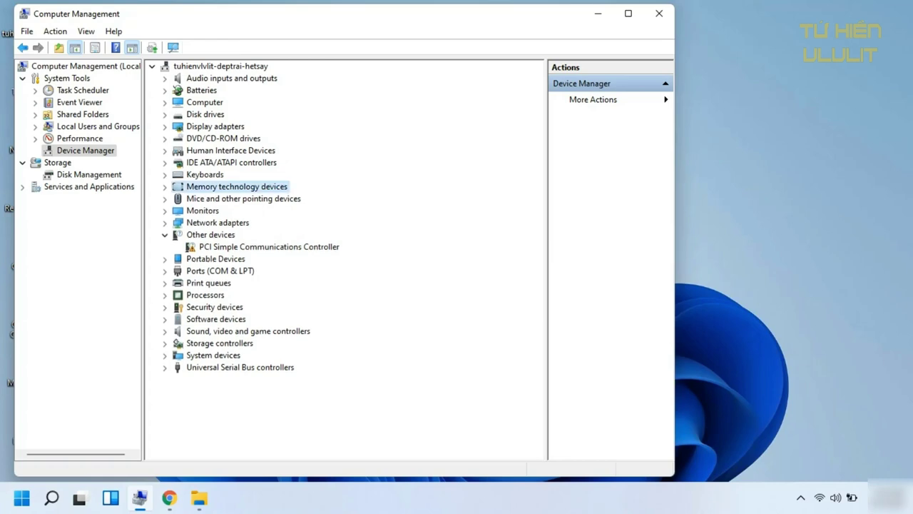
# Check the PCI Simple Communications Controller entry and review the device list again in a reopened Device Manager
pyautogui.click(269, 246)
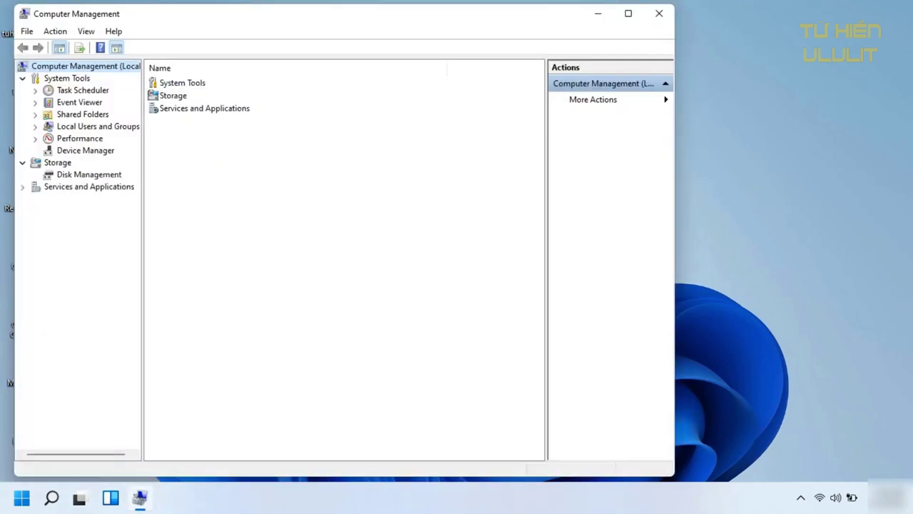
pyautogui.click(86, 150)
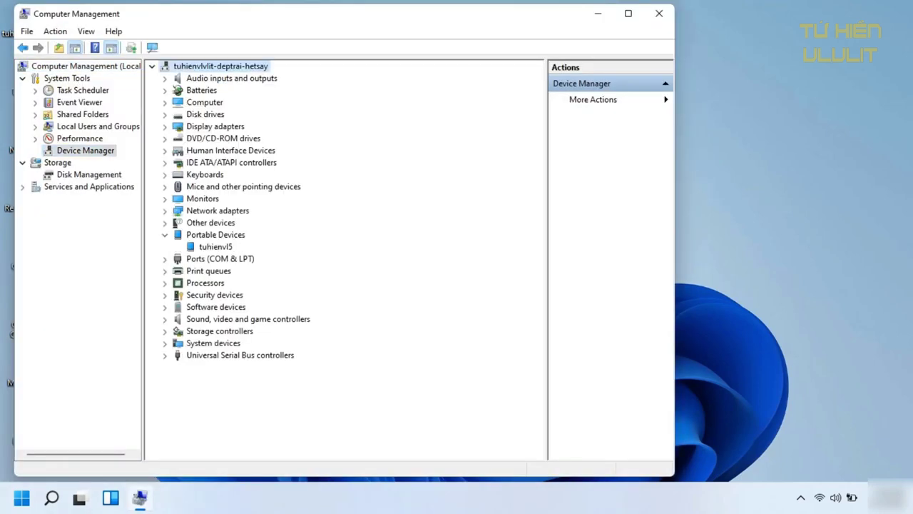
# Launch MEISetup from the MEI-Only Installer MSI subfolder of the extracted ME_Corporate_Win10_11.0.6.1193 folder
pyautogui.click(598, 14)
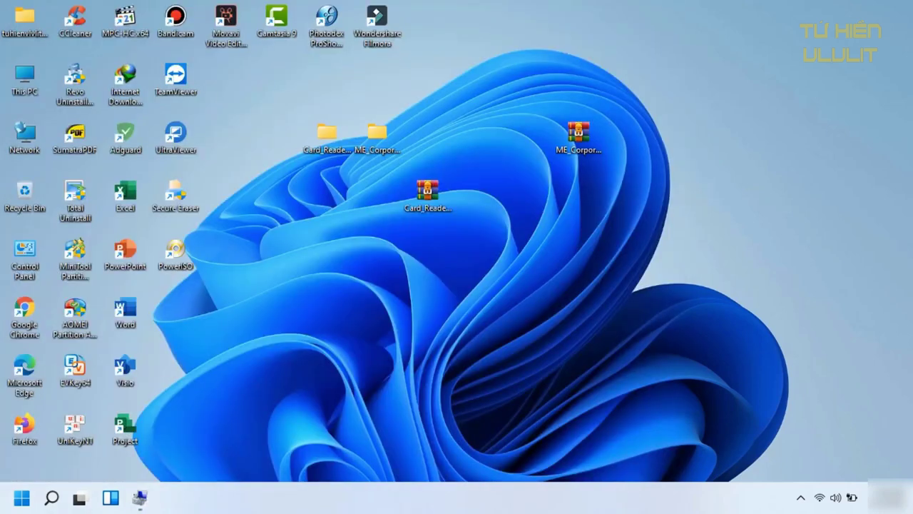
pyautogui.doubleClick(377, 135)
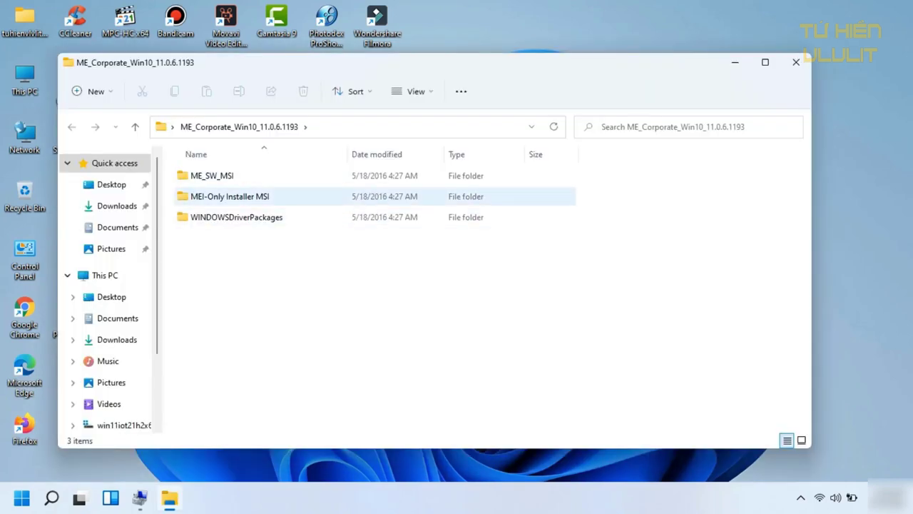
pyautogui.doubleClick(230, 196)
pyautogui.click(207, 196)
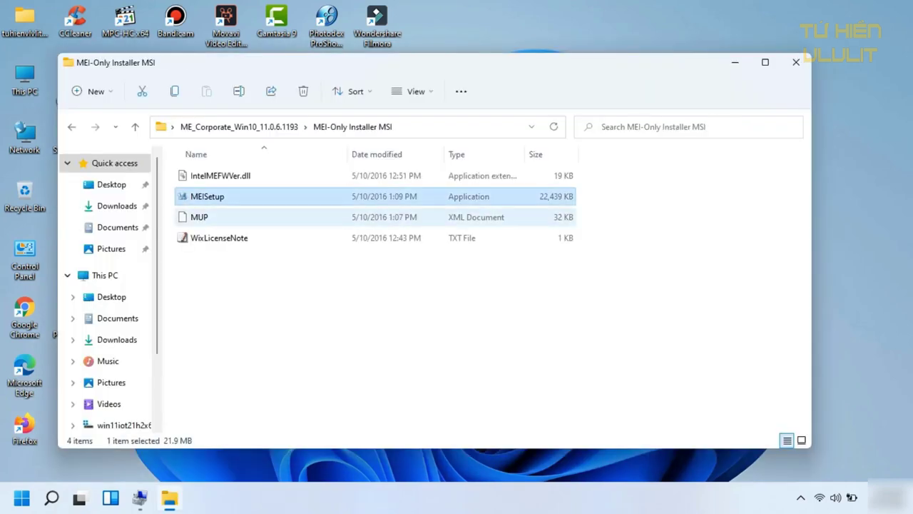
pyautogui.doubleClick(207, 196)
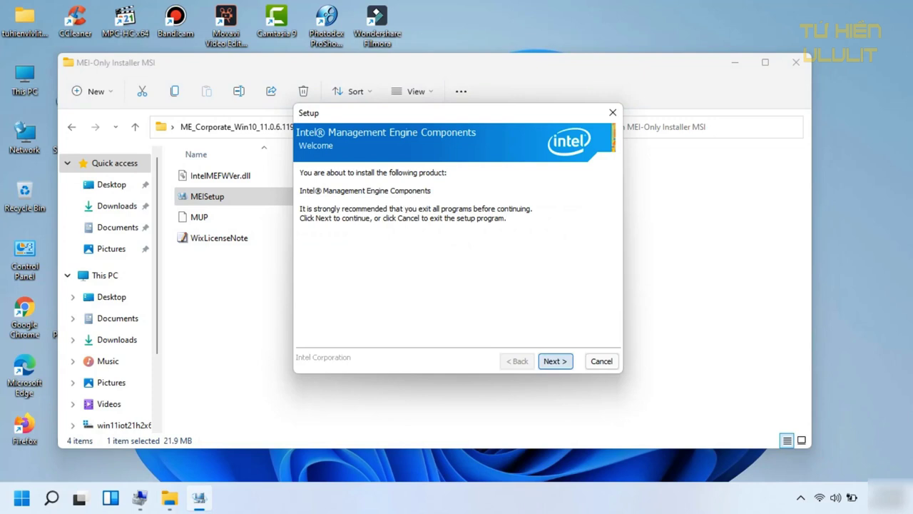
# Install Intel Management Engine Components by accepting the license, keeping the default destination folder and finishing the wizard
pyautogui.press('Return')
pyautogui.hotkey('alt', 'a')
pyautogui.press('Return')
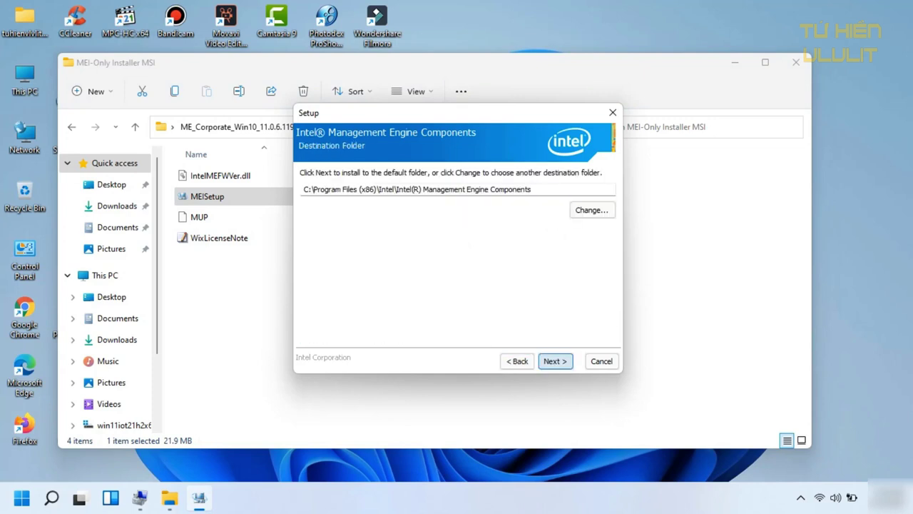
pyautogui.press('Return')
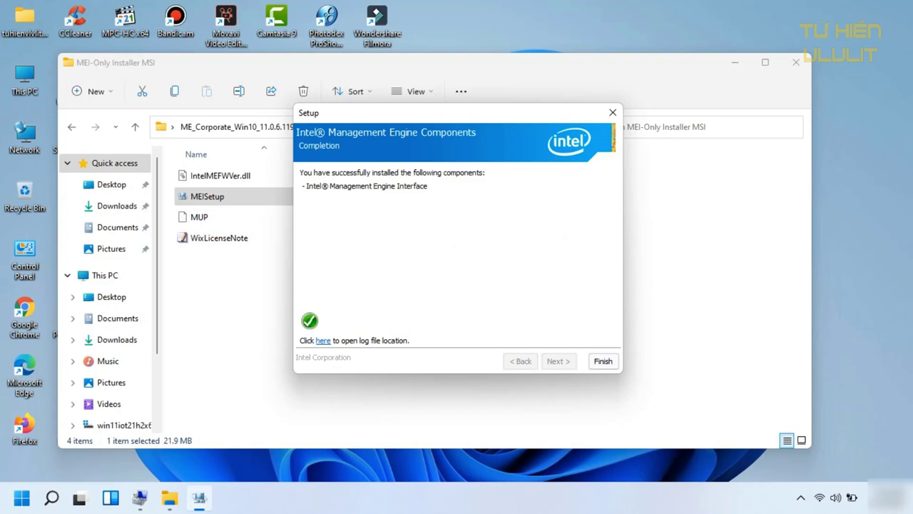
pyautogui.press('Return')
# Return to Device Manager and check the Intel(R) Management Engine Interface entry among the system devices
pyautogui.hotkey('alt', 'Tab')
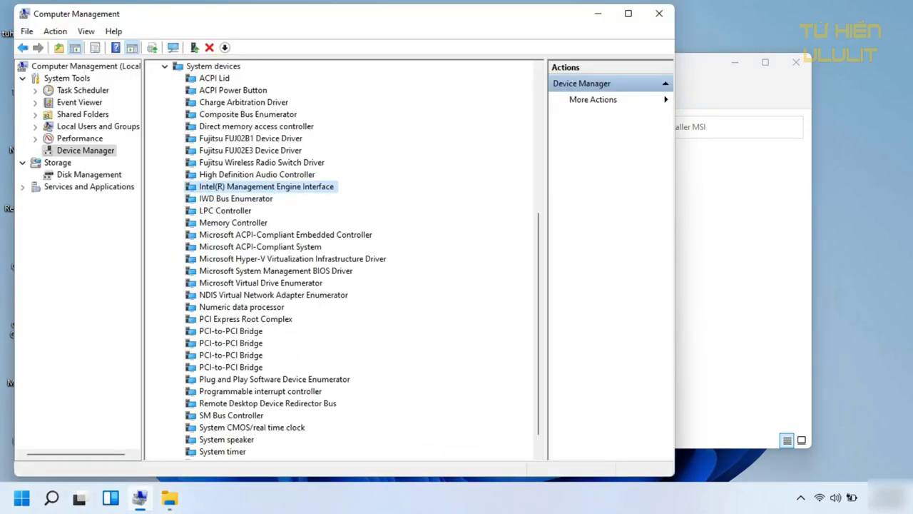
pyautogui.scroll(-1, 349, 260)
pyautogui.scroll(5, 349, 260)
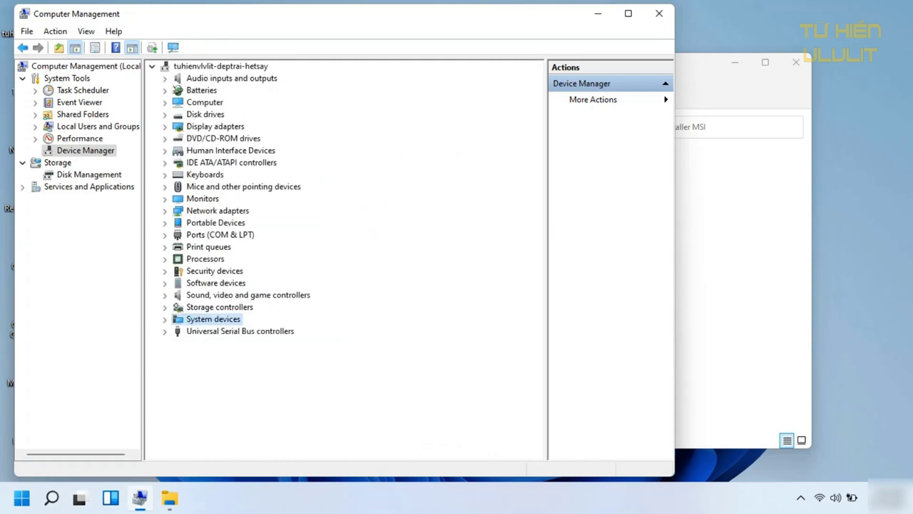
# Review the devices under Universal Serial Bus controllers, collapse the category, and close Computer Management and the installer folder
pyautogui.press('End')
pyautogui.press('Up')
pyautogui.press('Up')
pyautogui.press('Up')
pyautogui.press('Up')
pyautogui.press('Up')
pyautogui.press('Up')
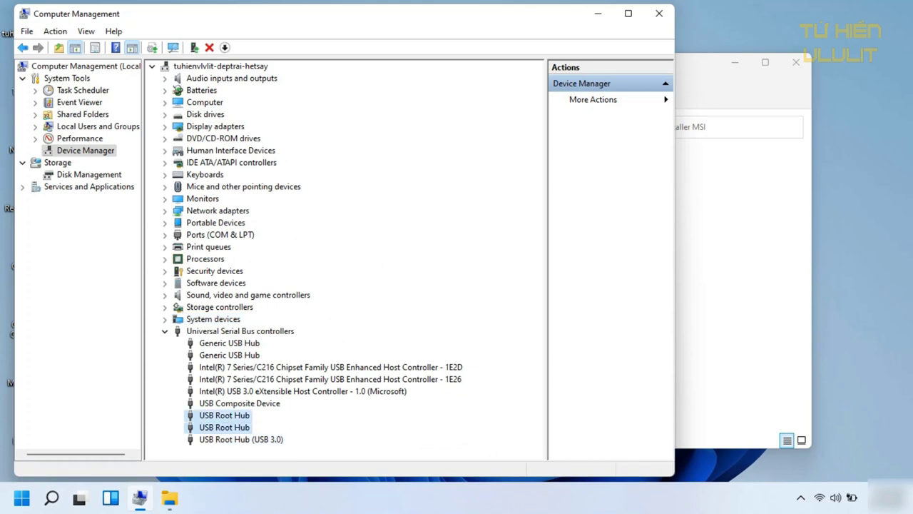
pyautogui.press('Up')
pyautogui.press('Up')
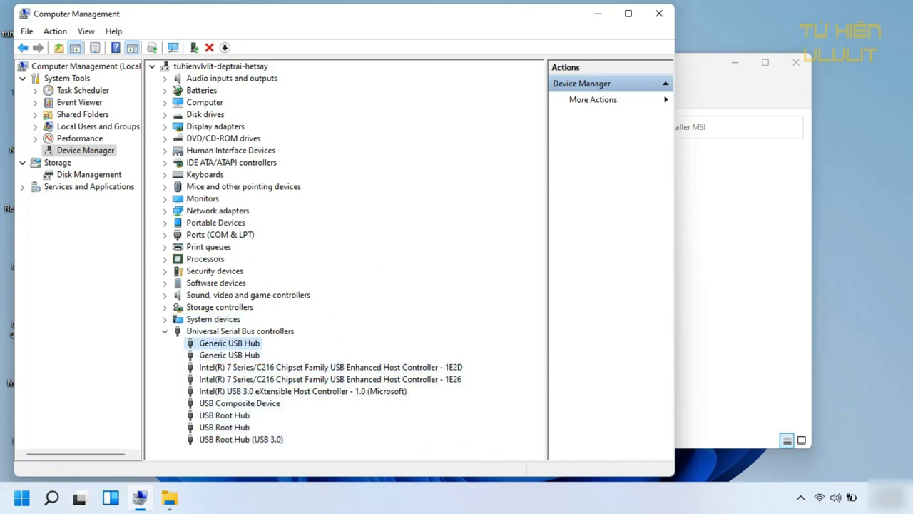
pyautogui.press('Up')
pyautogui.press('Left')
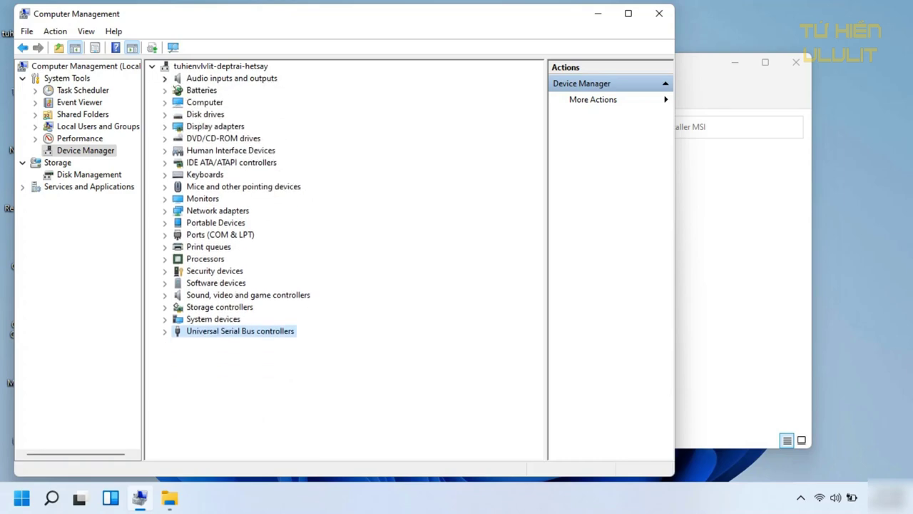
pyautogui.click(659, 12)
pyautogui.click(797, 62)
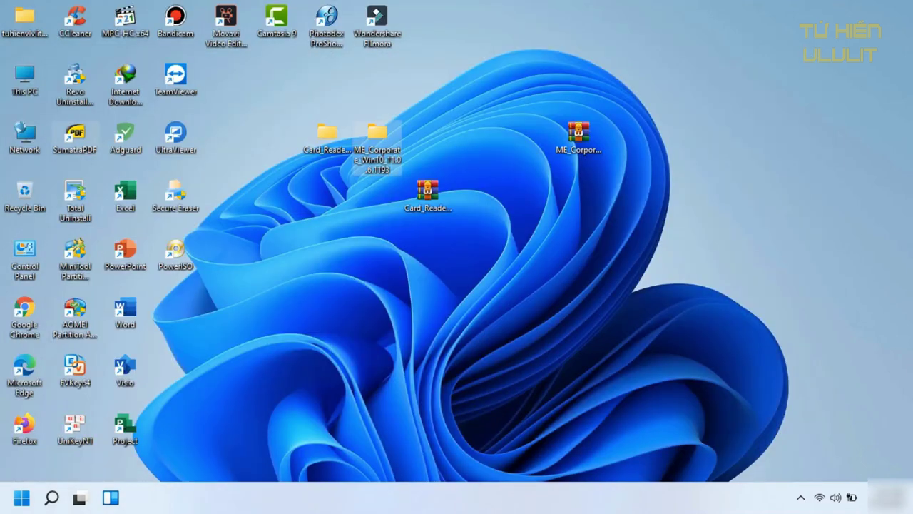
# Open Programs and Features from Control Panel, select Intel Management Engine Components, and maximize the window
pyautogui.doubleClick(24, 255)
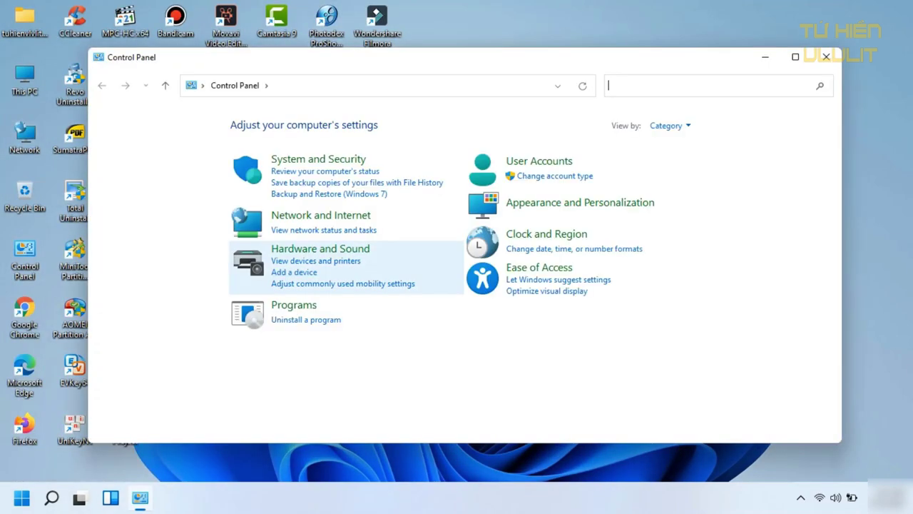
pyautogui.click(289, 307)
pyautogui.click(317, 125)
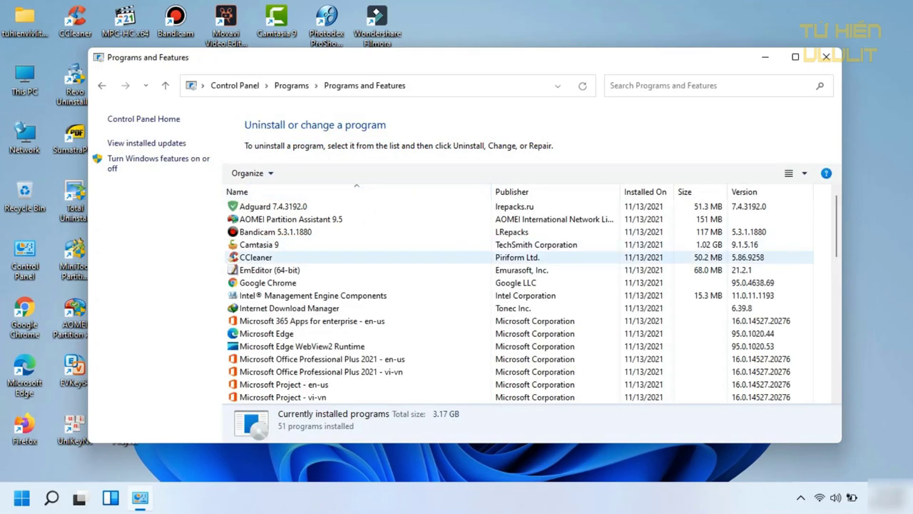
pyautogui.click(314, 295)
pyautogui.click(796, 57)
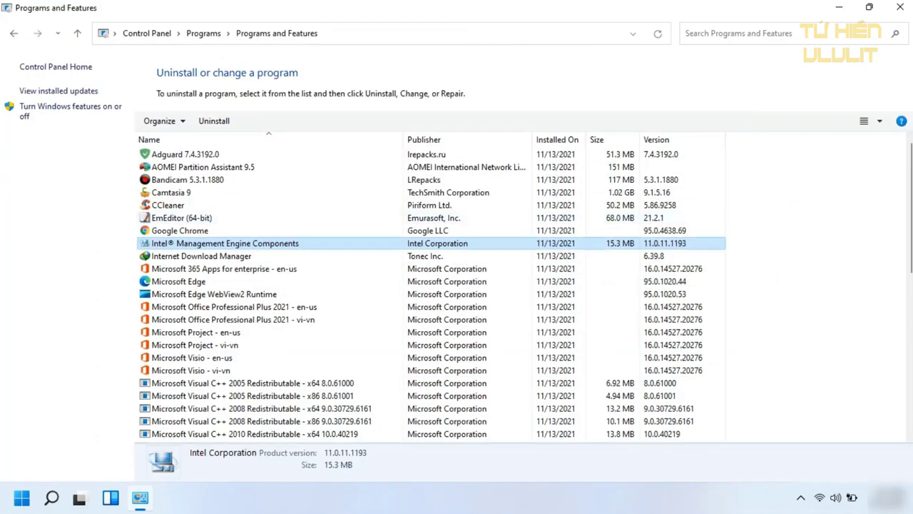
# Look through the installed programs for the Realtek Card Reader and Intel Management Engine Components entries
pyautogui.scroll(-9, 428, 285)
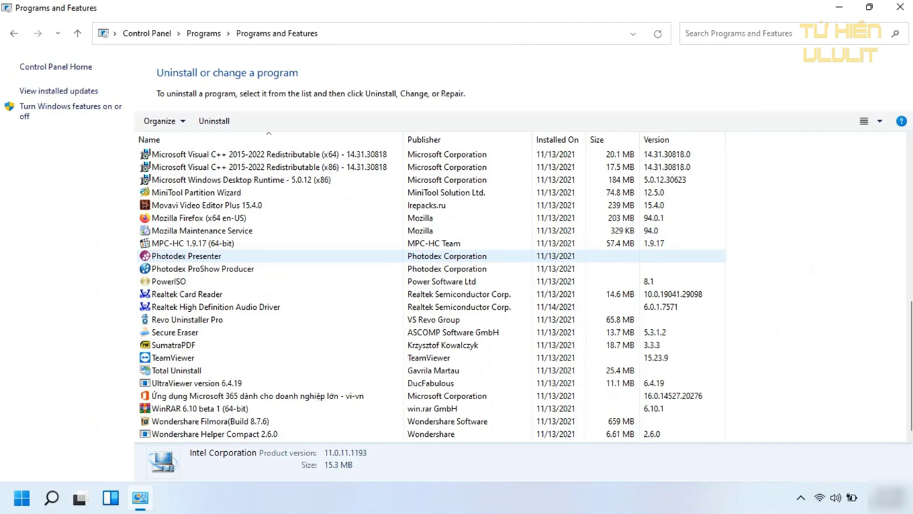
pyautogui.scroll(6, 322, 321)
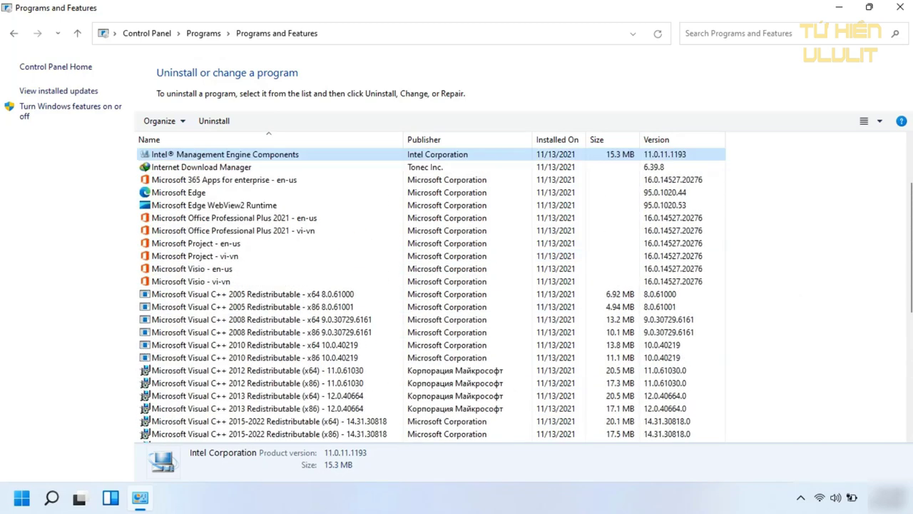
pyautogui.scroll(-2, 285, 218)
pyautogui.scroll(4, 286, 217)
pyautogui.scroll(-4, 285, 285)
pyautogui.scroll(1, 286, 409)
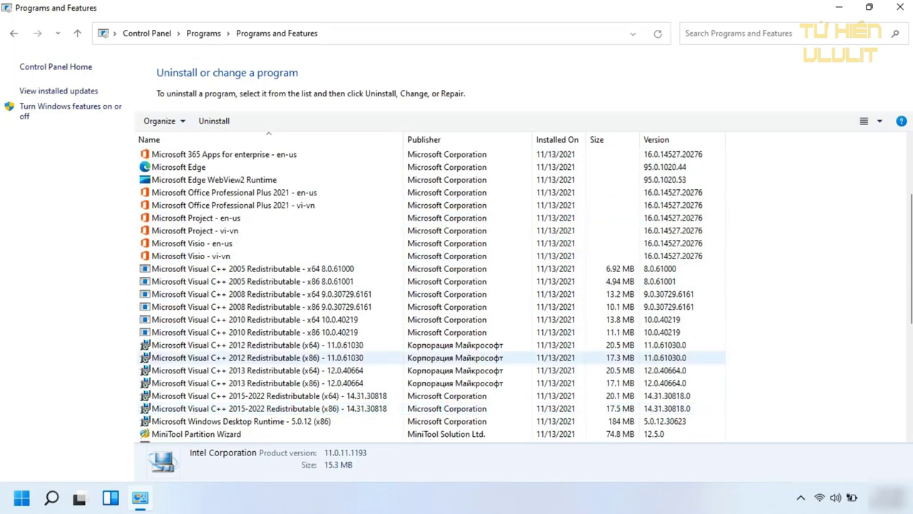
pyautogui.scroll(-6, 285, 408)
# Close Programs and Features, and select the two extracted driver folders and their archives on the desktop
pyautogui.click(869, 6)
pyautogui.click(827, 57)
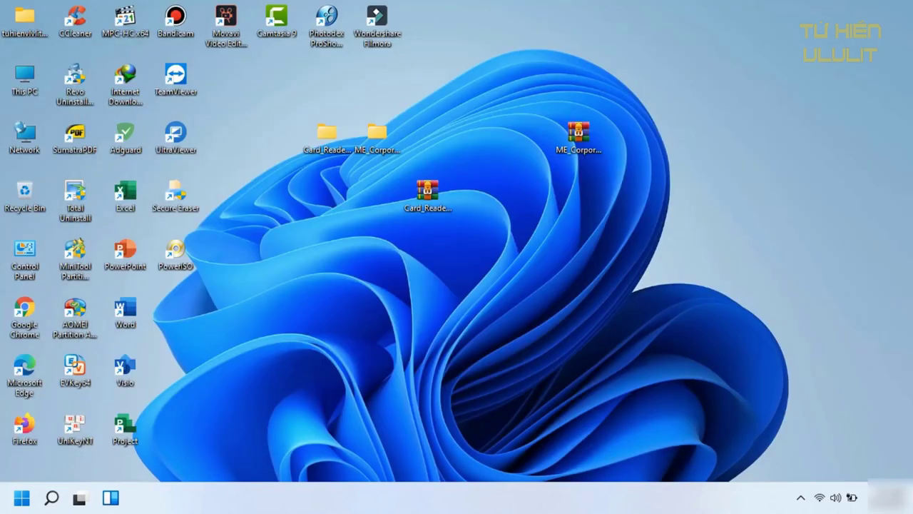
pyautogui.moveTo(271, 92); pyautogui.dragTo(611, 221)
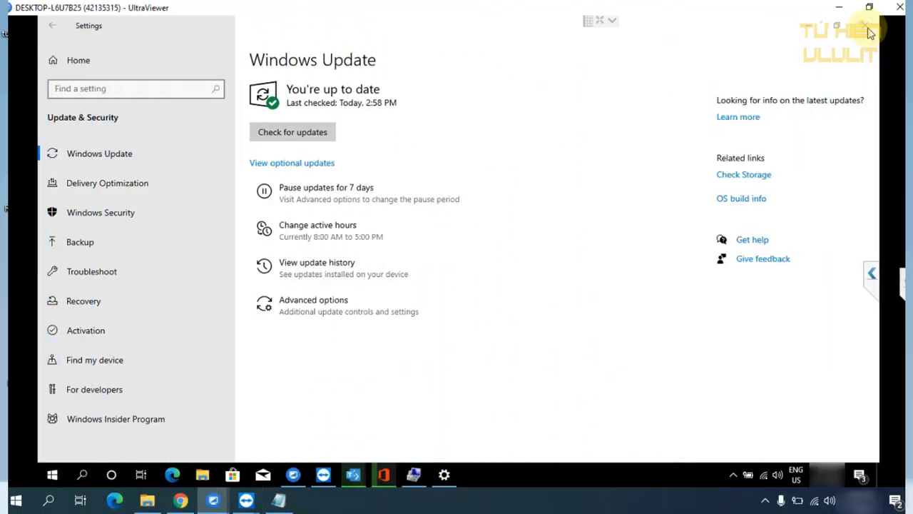
# In the UltraViewer remote session, close the Windows Update settings and open the SM Bus Controller's properties from Device Manager
pyautogui.click(869, 32)
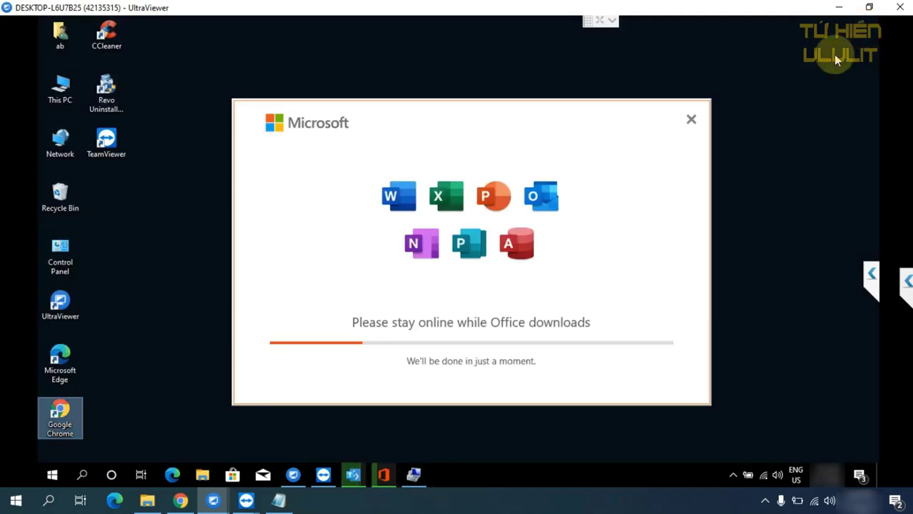
pyautogui.click(415, 476)
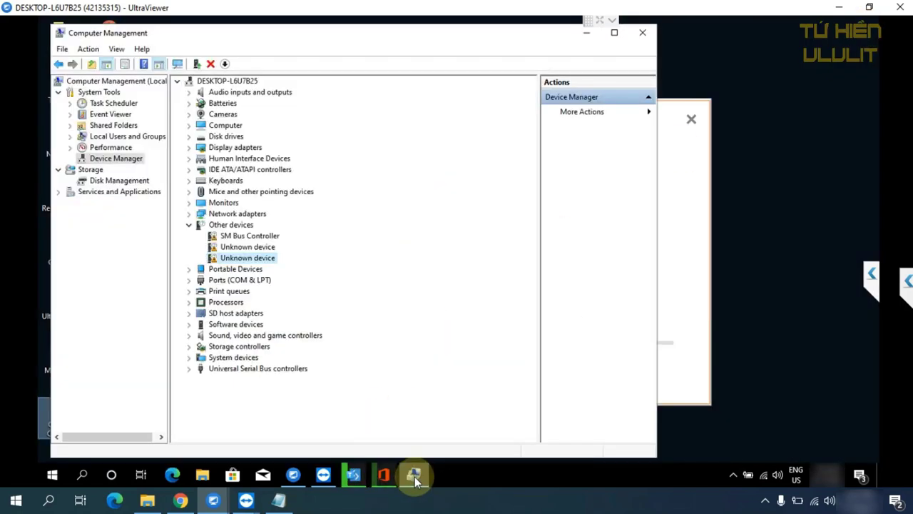
pyautogui.click(260, 236)
pyautogui.rightClick(259, 235)
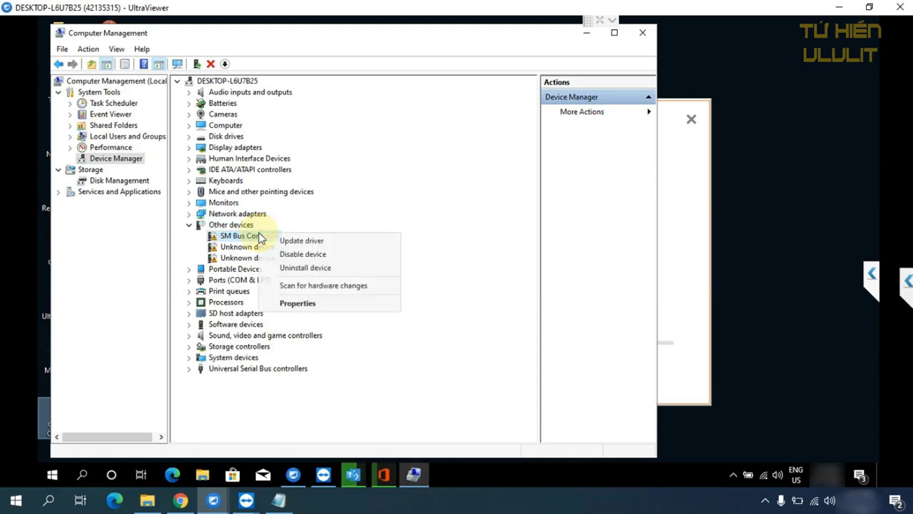
pyautogui.click(307, 305)
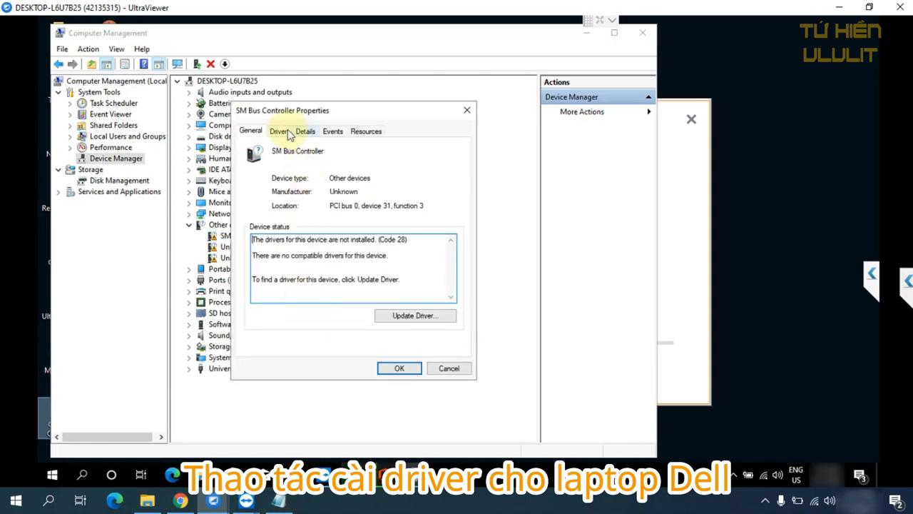
# Copy the SM Bus Controller's first hardware ID, ending in REV_04, from its device details and dismiss the properties
pyautogui.click(280, 132)
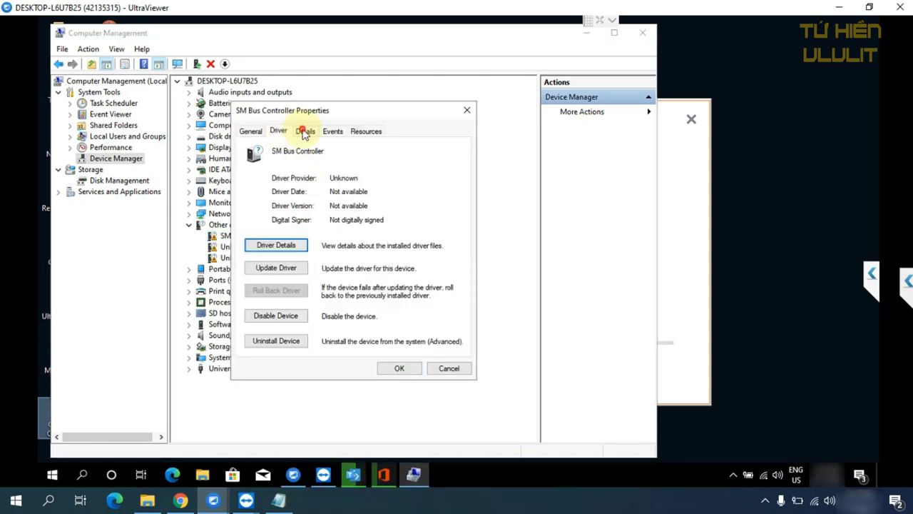
pyautogui.click(305, 131)
pyautogui.click(282, 190)
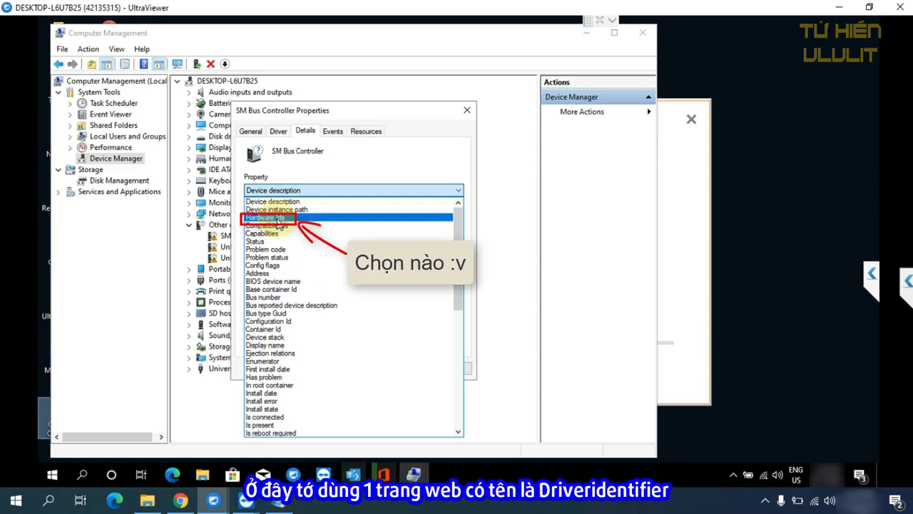
pyautogui.click(279, 217)
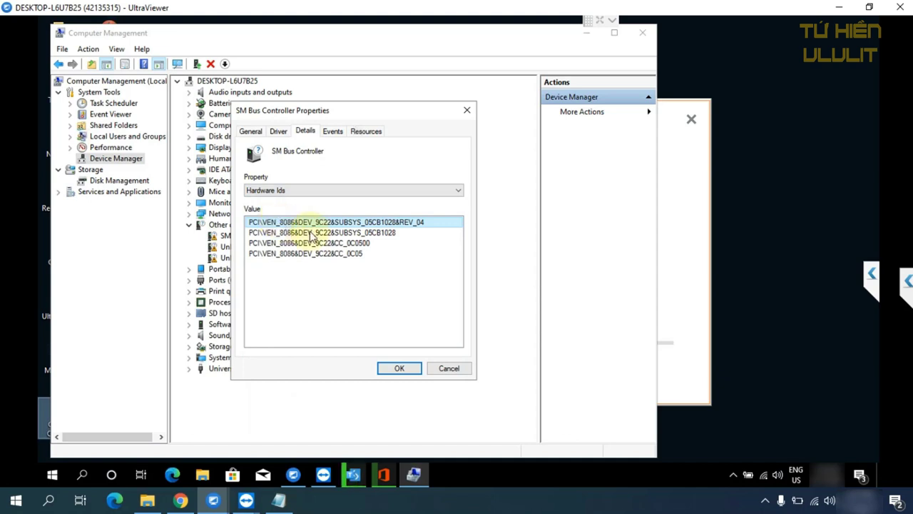
pyautogui.rightClick(358, 221)
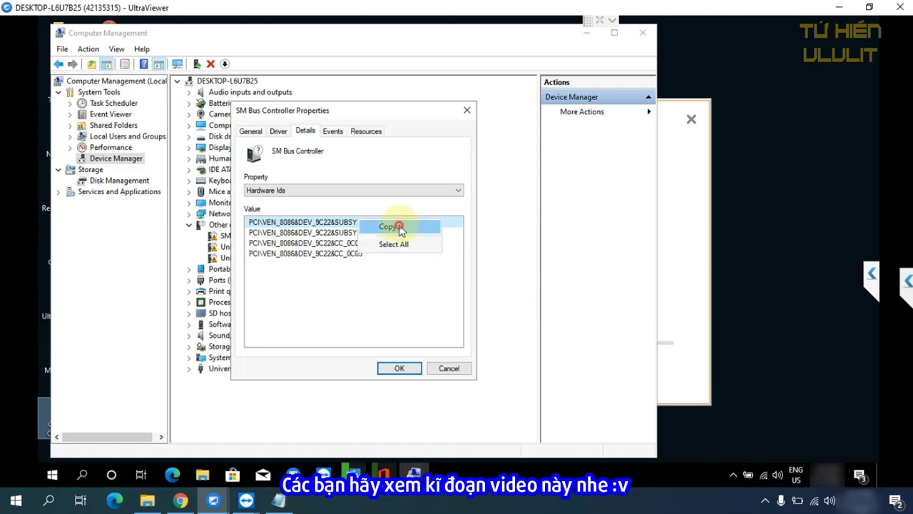
pyautogui.click(399, 227)
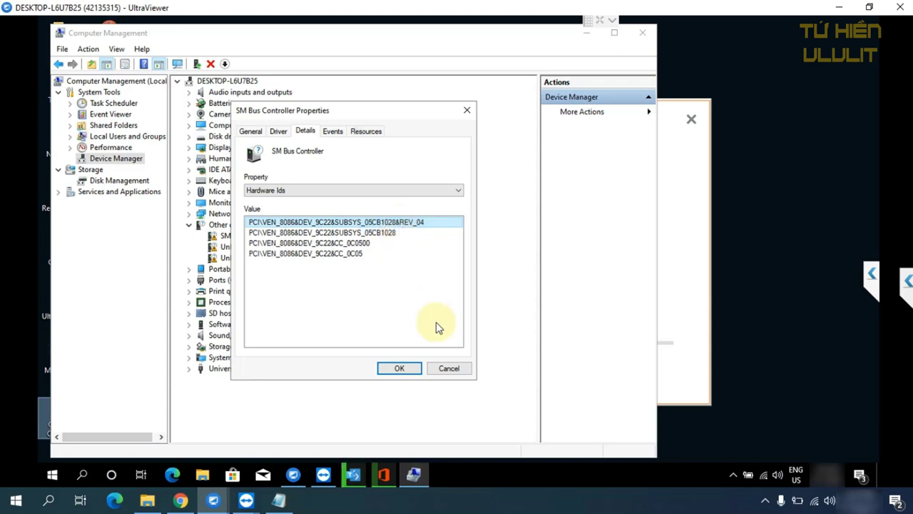
pyautogui.click(447, 374)
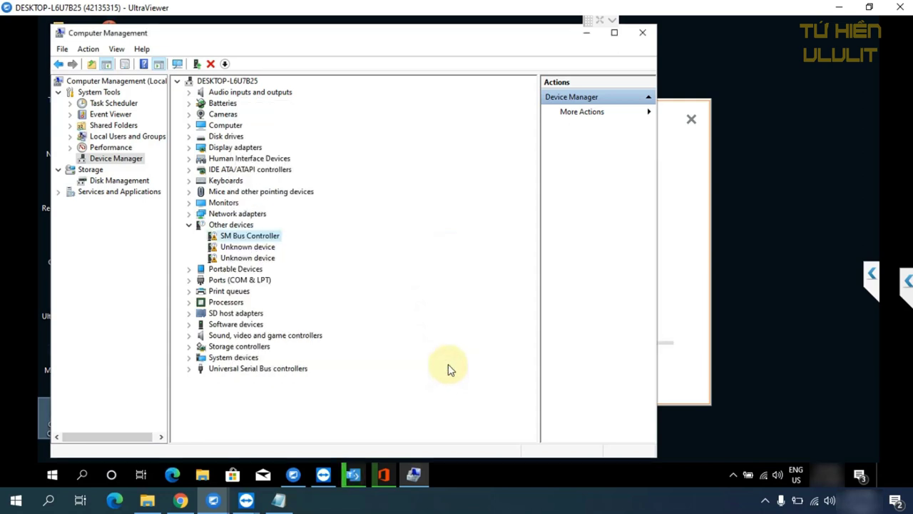
# Minimize Computer Management, open Google Chrome on the remote desktop, and search for the hardware ID PCI\VEN_8086&DEV_9C22&SUBSYS_05CB1028&REV_04
pyautogui.click(588, 37)
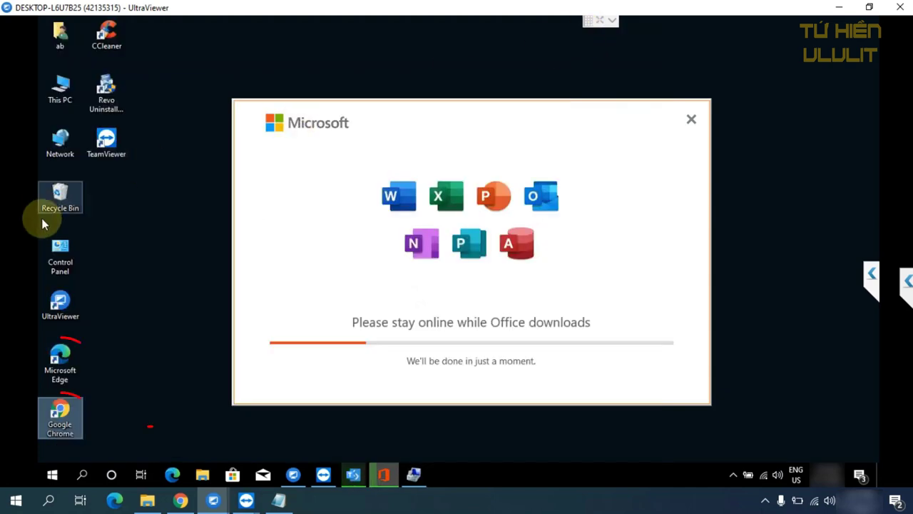
pyautogui.doubleClick(61, 420)
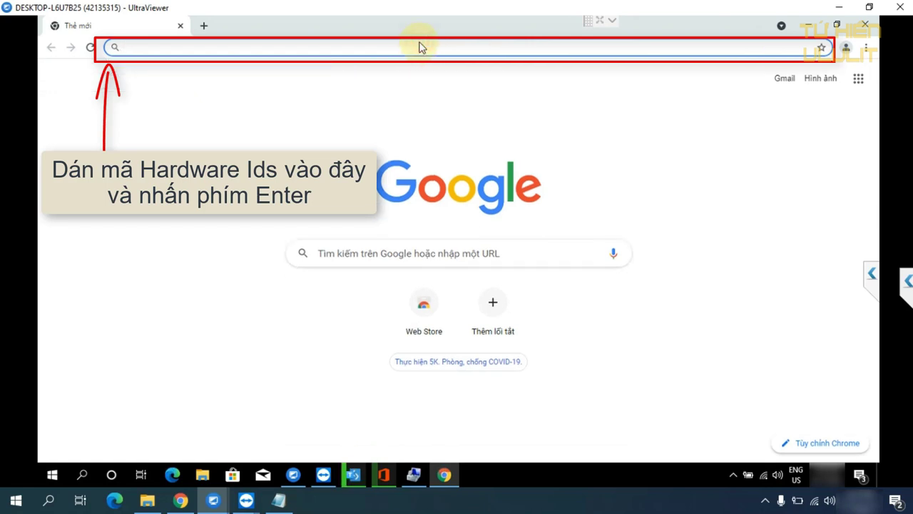
pyautogui.write('PCI\\VEN_8086&DEV_9C22&SUBSYS_05CB1028&REV_04')
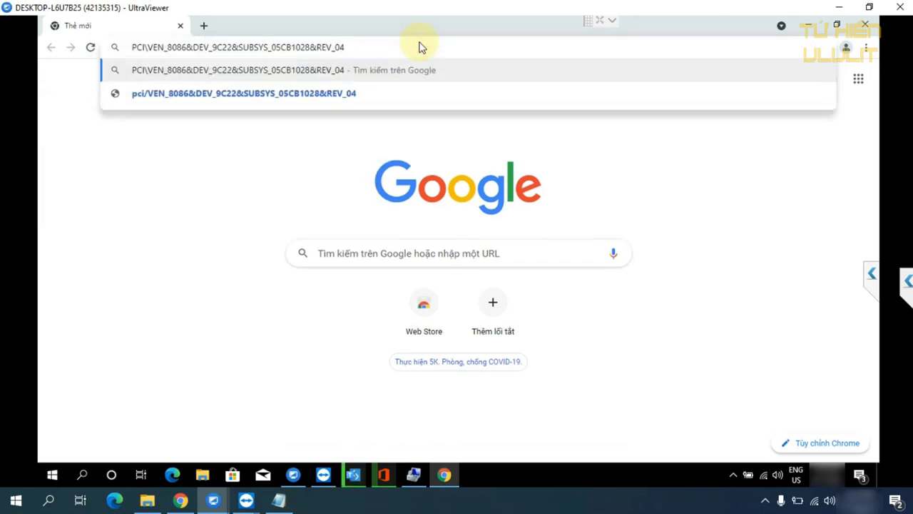
pyautogui.press('Return')
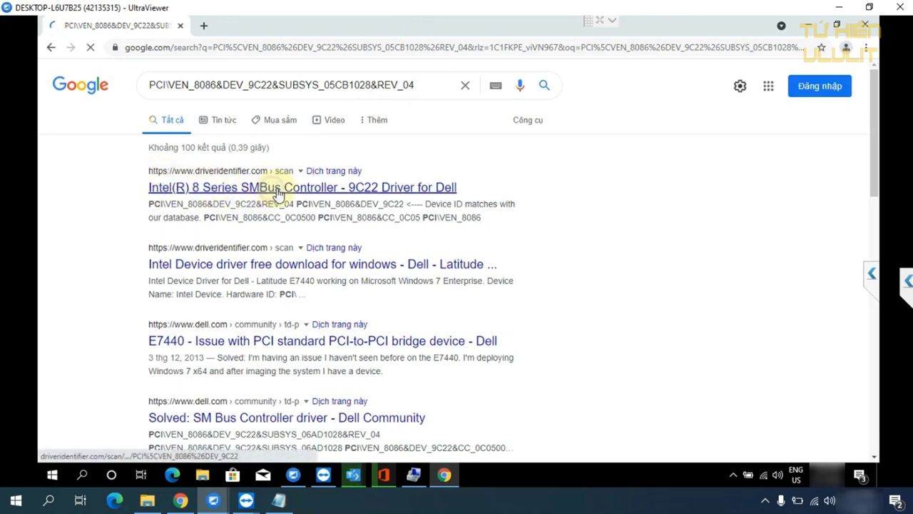
# Open the driveridentifier.com result for the Intel 8 Series SMBus Controller in a new tab and dismiss its translation and welcome pop-ups
pyautogui.rightClick(319, 205)
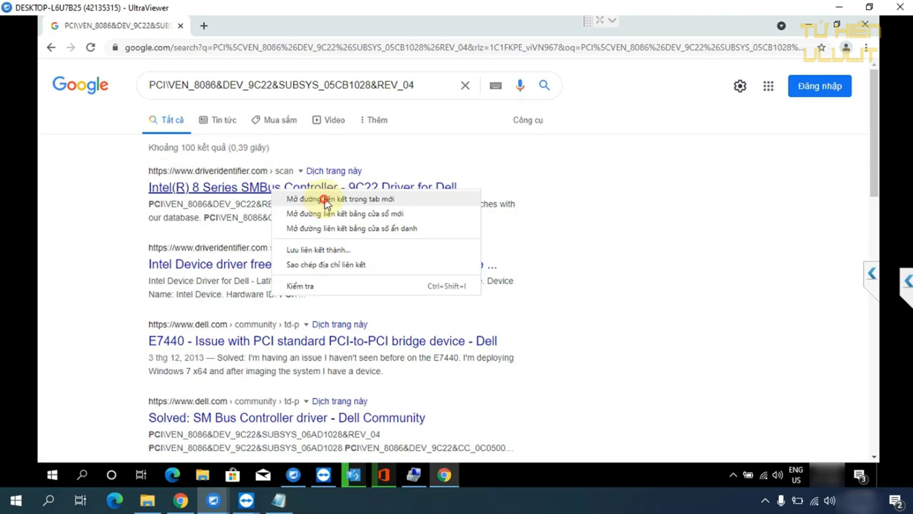
pyautogui.click(325, 200)
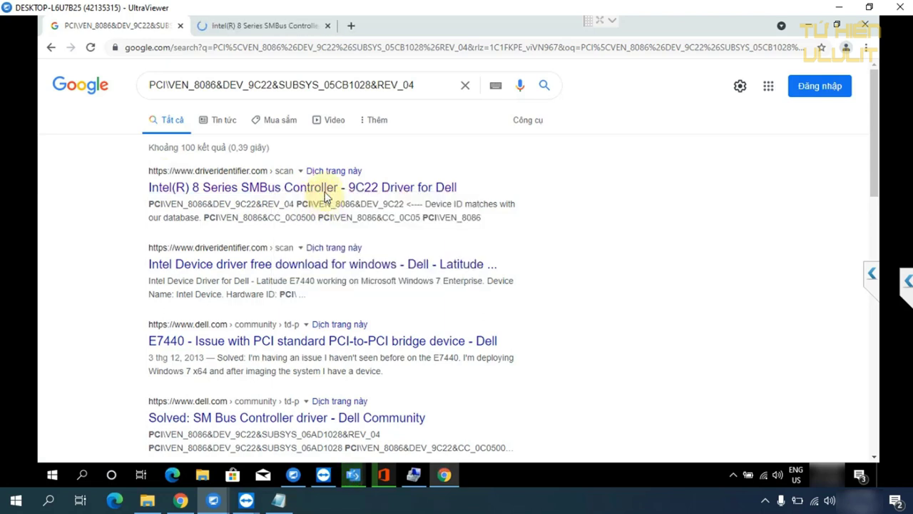
pyautogui.click(253, 26)
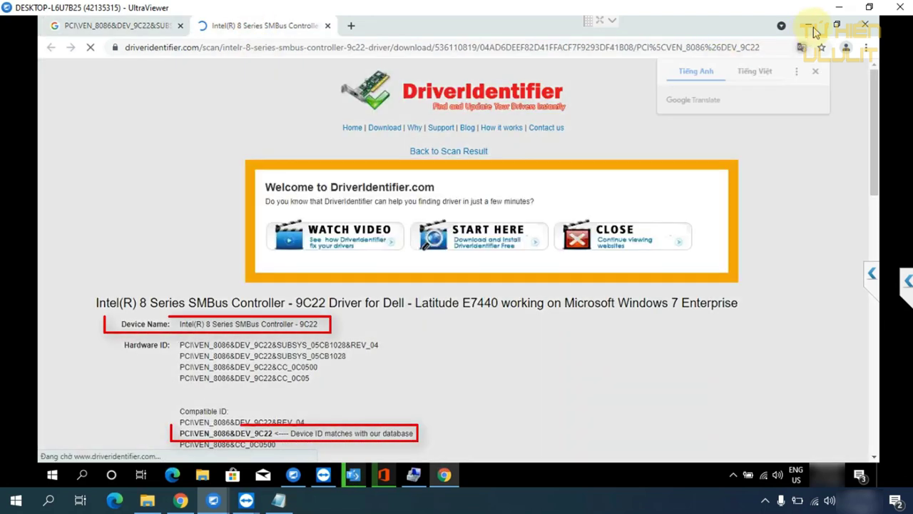
pyautogui.click(821, 73)
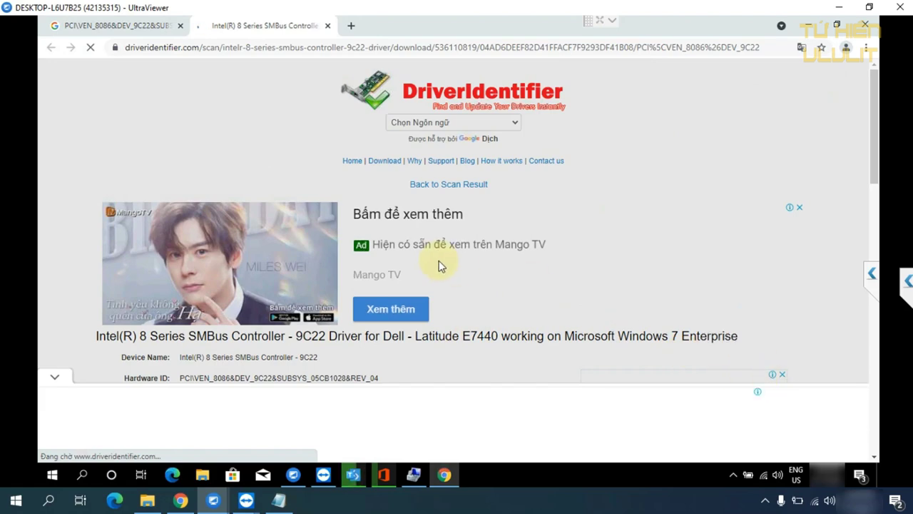
pyautogui.scroll(-3, 439, 261)
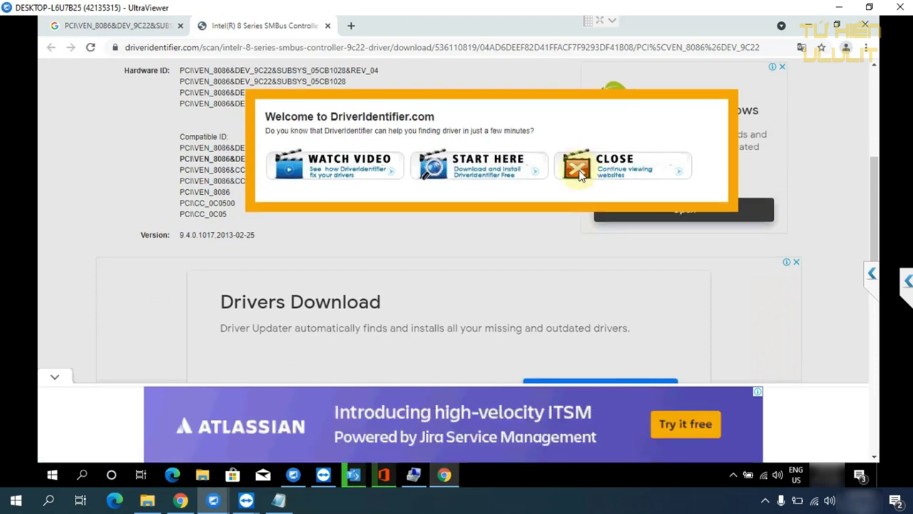
pyautogui.click(580, 175)
# Find Chipset_10.1.1.40_Public.zip under the Others manufacturer in the driver list and open its link in a new tab
pyautogui.scroll(-3, 580, 175)
pyautogui.scroll(-3, 432, 242)
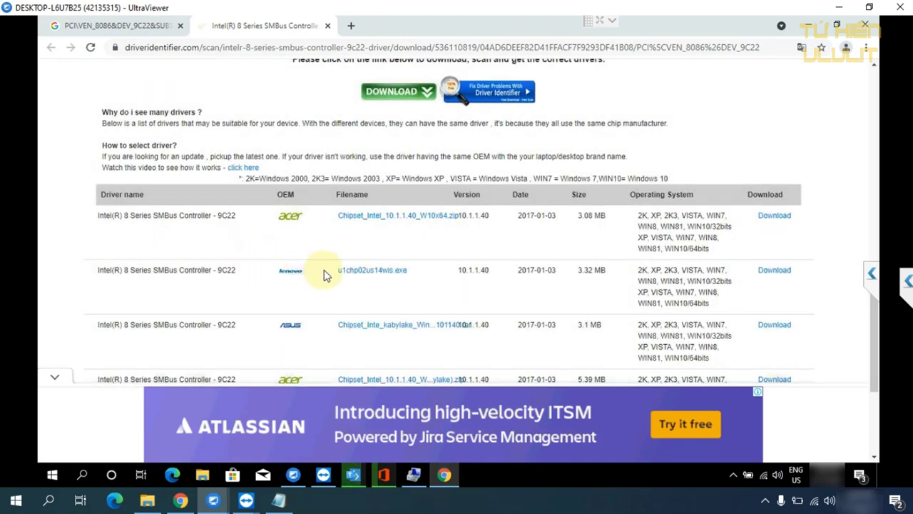
pyautogui.scroll(-2, 324, 270)
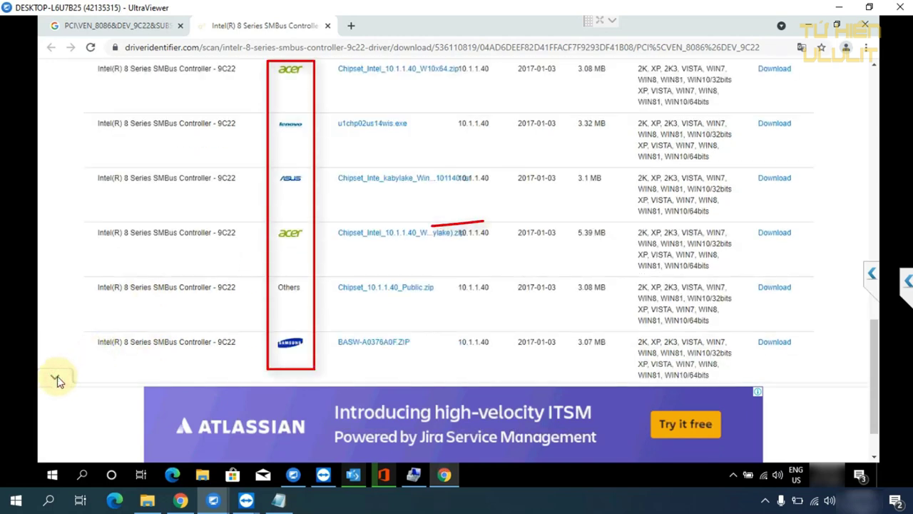
pyautogui.scroll(-2, 53, 378)
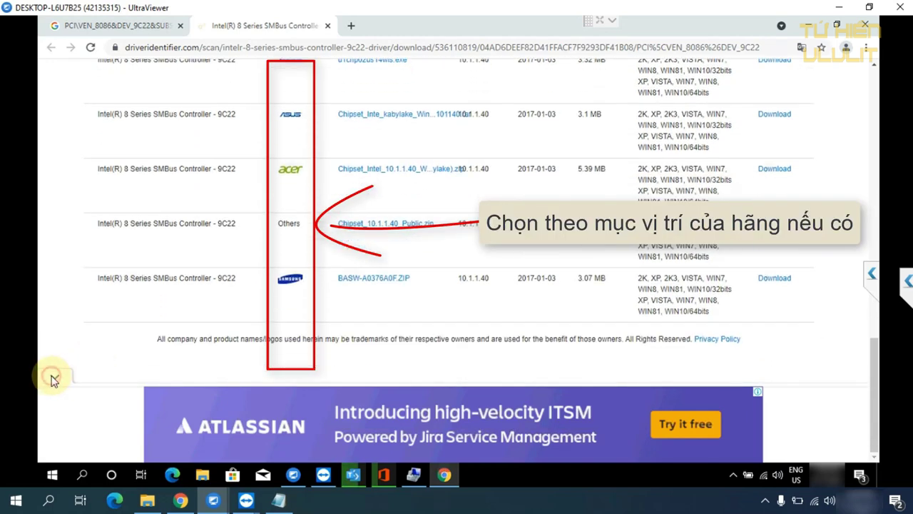
pyautogui.scroll(2, 85, 361)
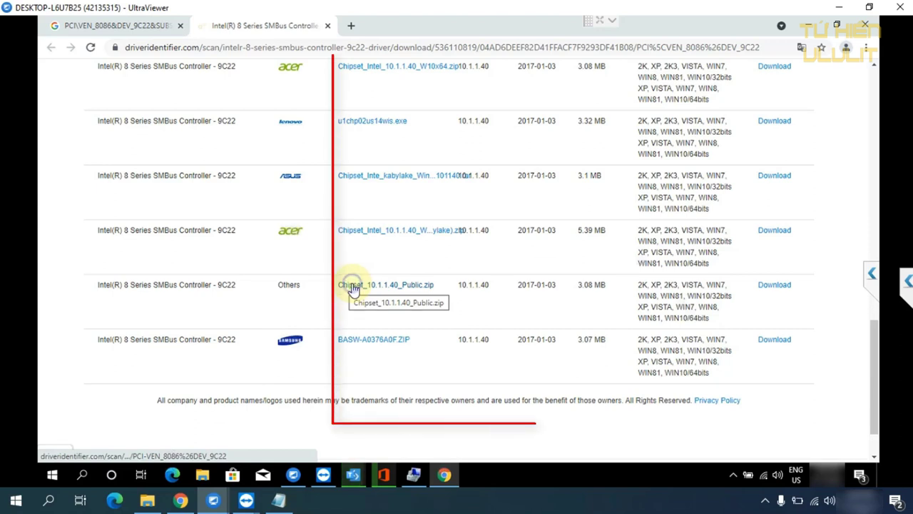
pyautogui.rightClick(354, 286)
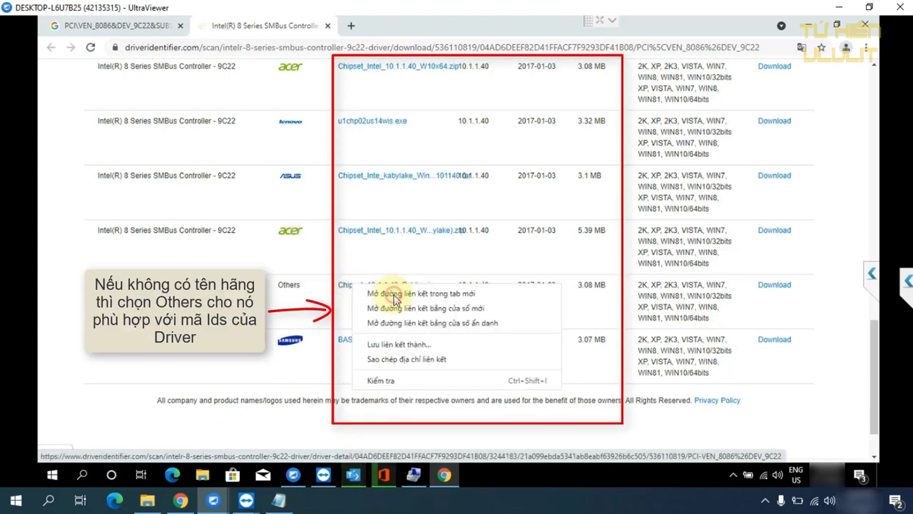
pyautogui.click(394, 295)
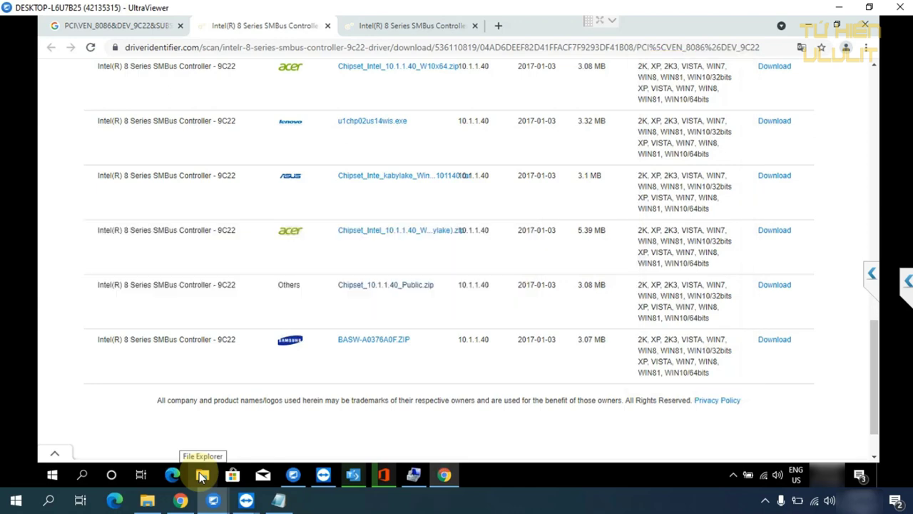
pyautogui.click(202, 476)
pyautogui.click(202, 475)
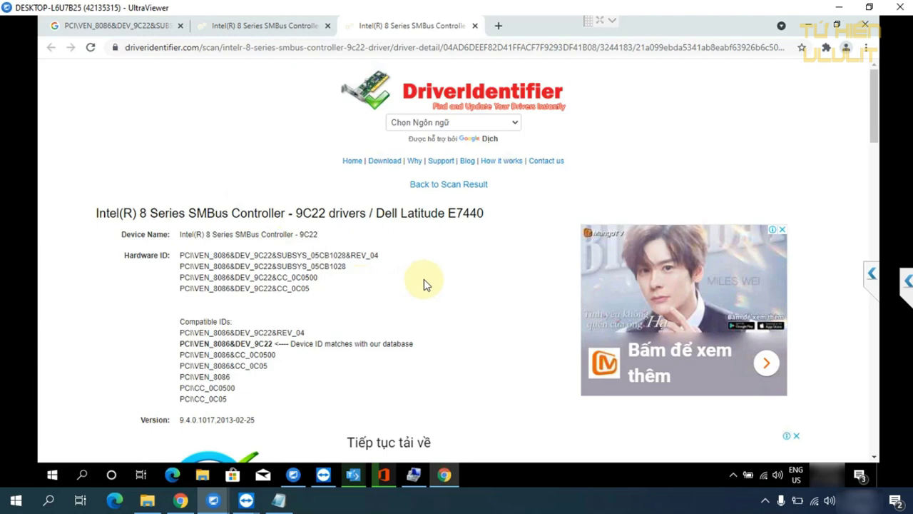
# On the driver's detail page, request the download from Others and close the advertisement that appears
pyautogui.scroll(-3, 787, 214)
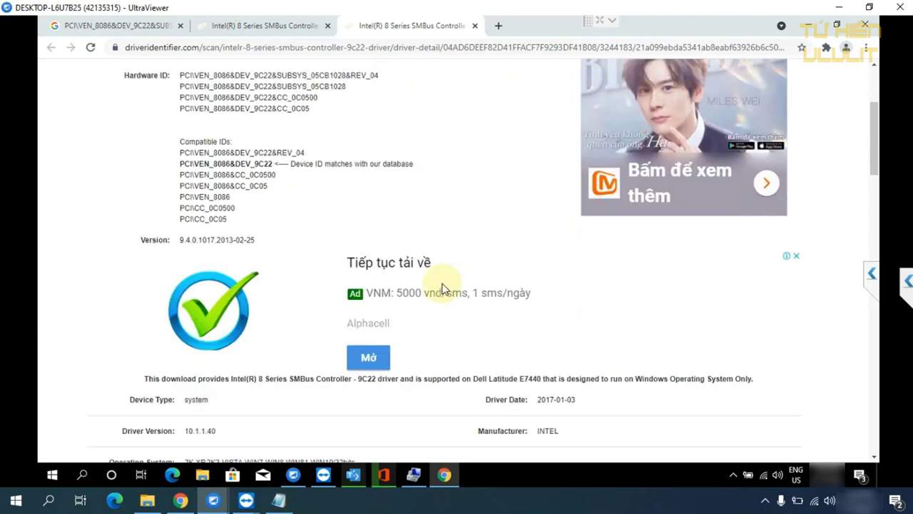
pyautogui.scroll(-1, 378, 326)
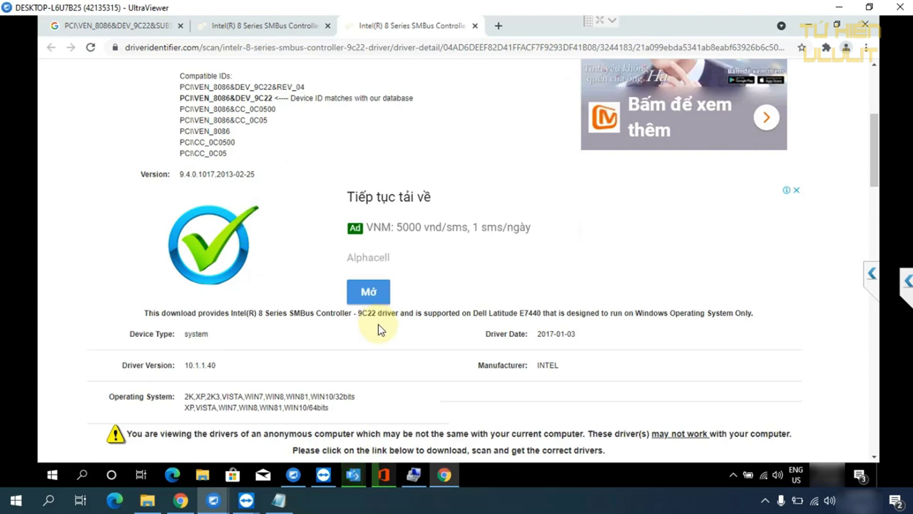
pyautogui.scroll(-4, 378, 324)
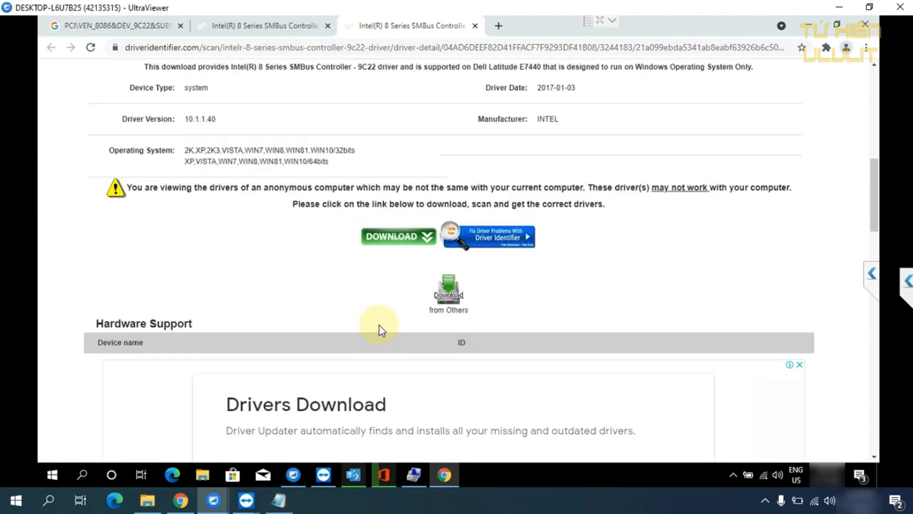
pyautogui.scroll(-2, 379, 324)
pyautogui.scroll(-3, 438, 193)
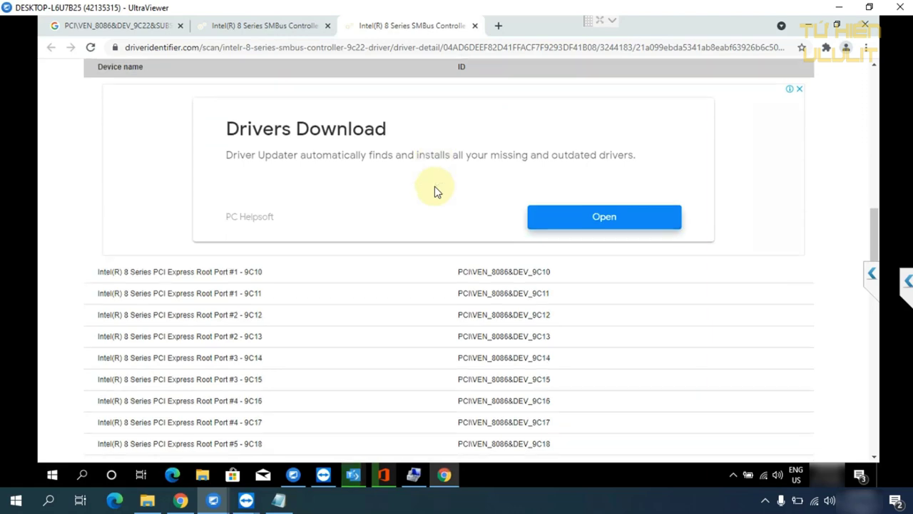
pyautogui.scroll(-2, 437, 191)
pyautogui.scroll(6, 438, 191)
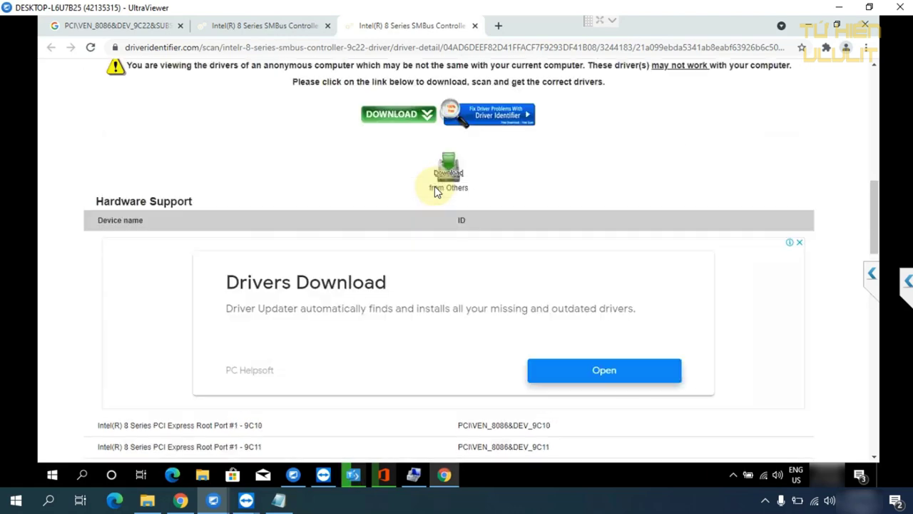
pyautogui.scroll(2, 438, 192)
pyautogui.moveTo(415, 269); pyautogui.dragTo(443, 314)
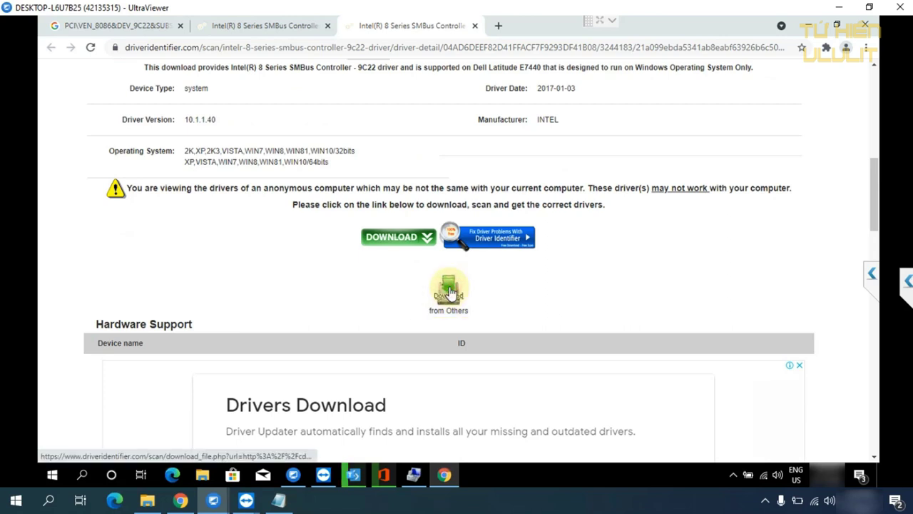
pyautogui.click(449, 290)
pyautogui.scroll(-5, 451, 294)
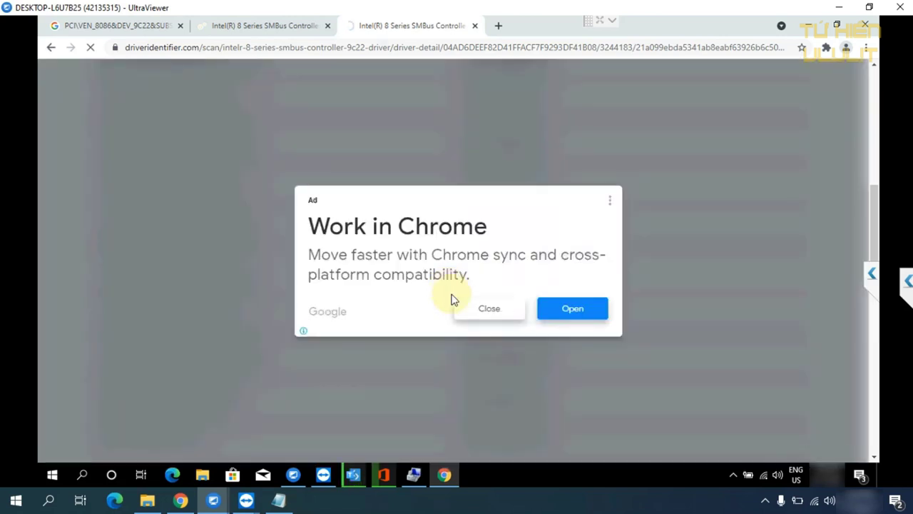
pyautogui.click(489, 310)
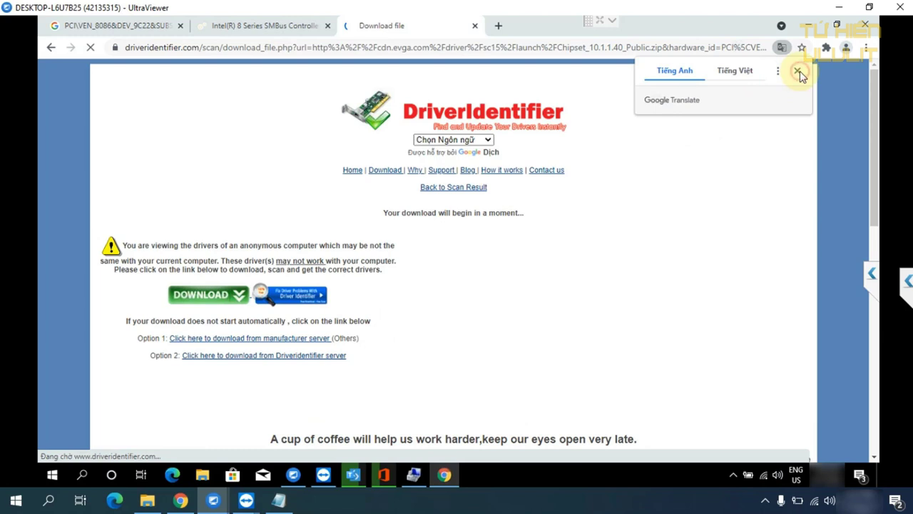
# Dismiss the translation pop-up and open the Option 2 Driveridentifier server download link in a new tab
pyautogui.click(798, 70)
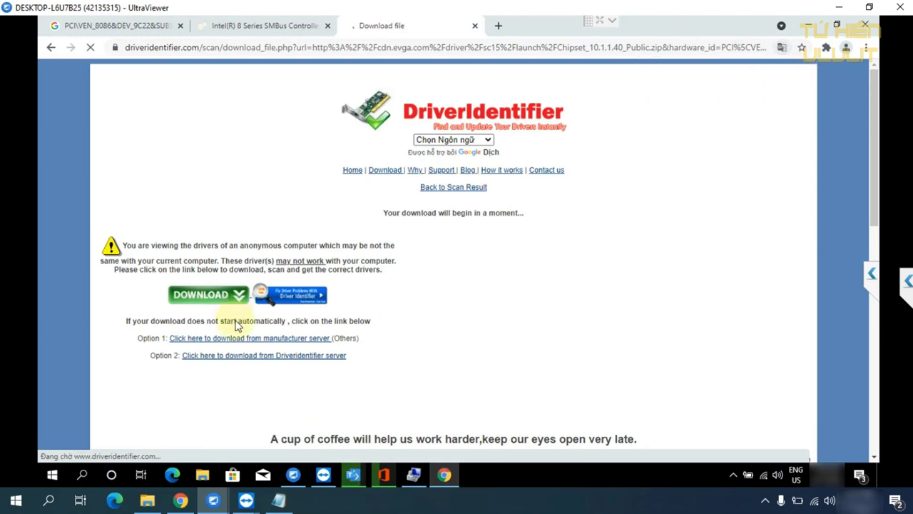
pyautogui.rightClick(263, 360)
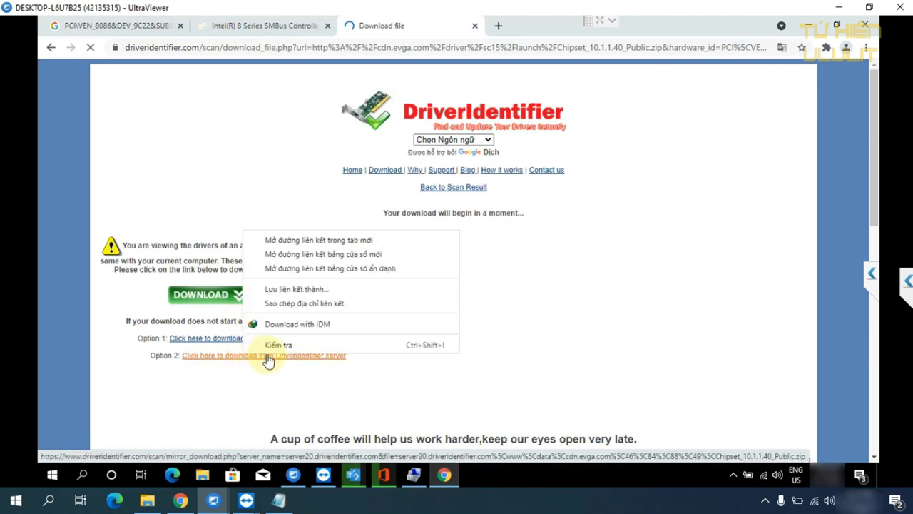
pyautogui.click(322, 240)
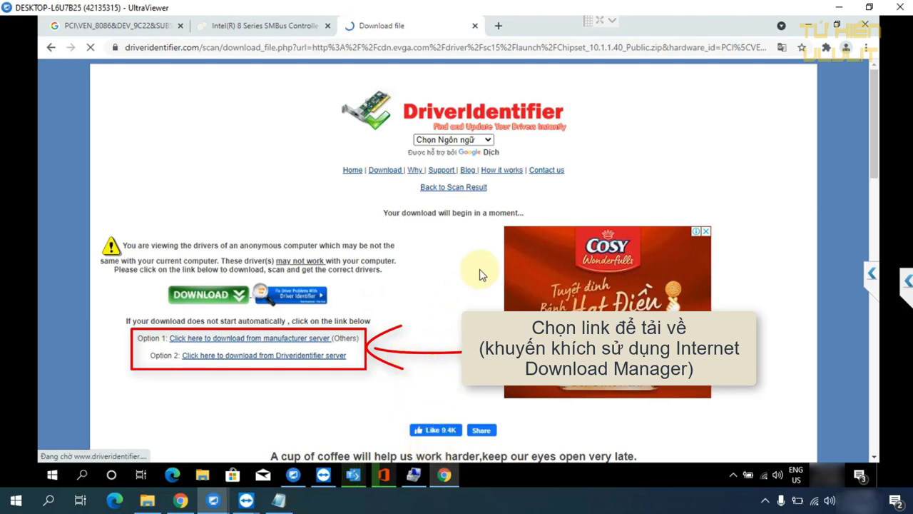
# Turn on developer mode on Chrome's extensions page and close that page
pyautogui.click(866, 49)
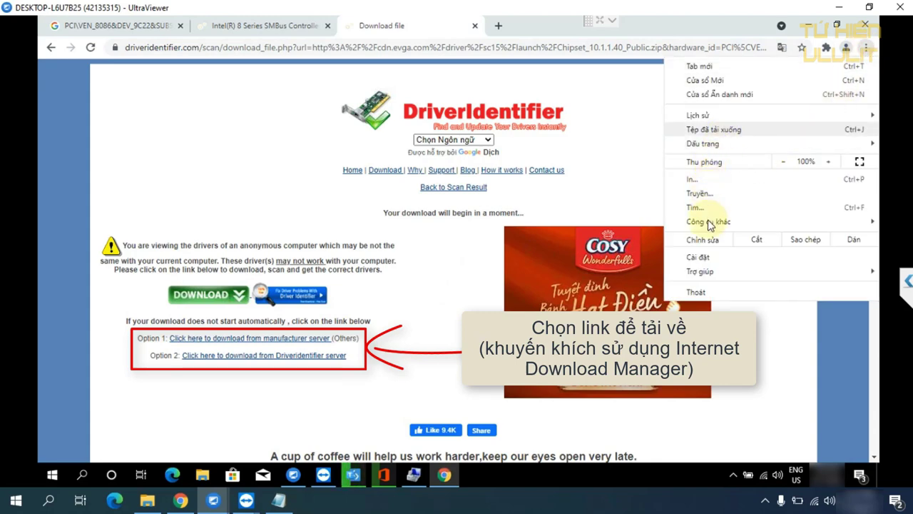
pyautogui.moveTo(710, 224)
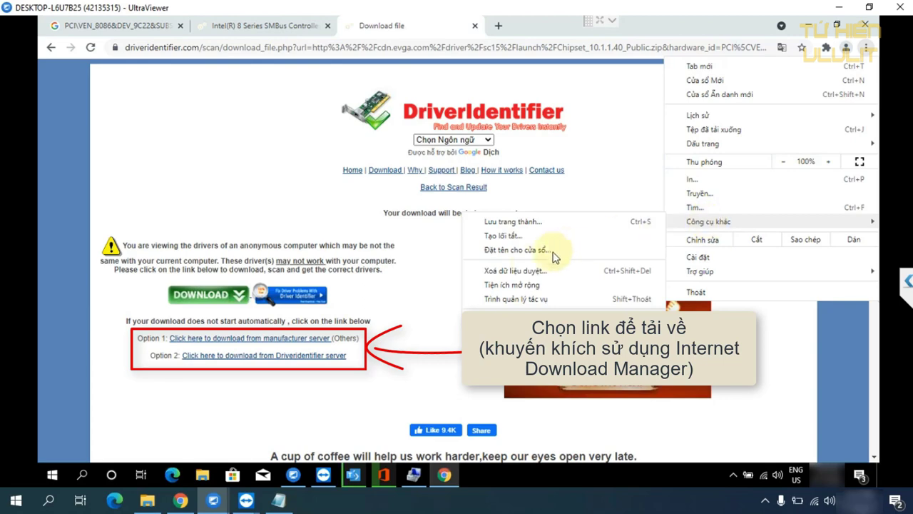
pyautogui.click(512, 284)
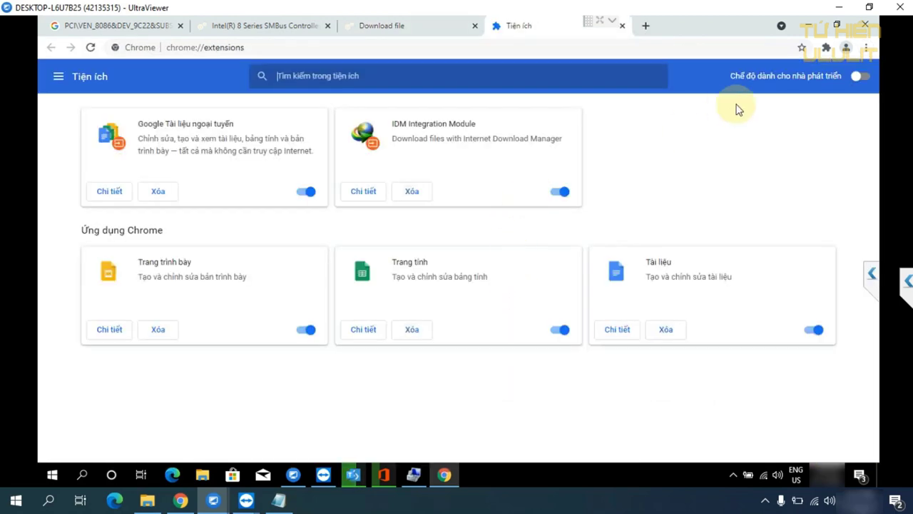
pyautogui.click(860, 76)
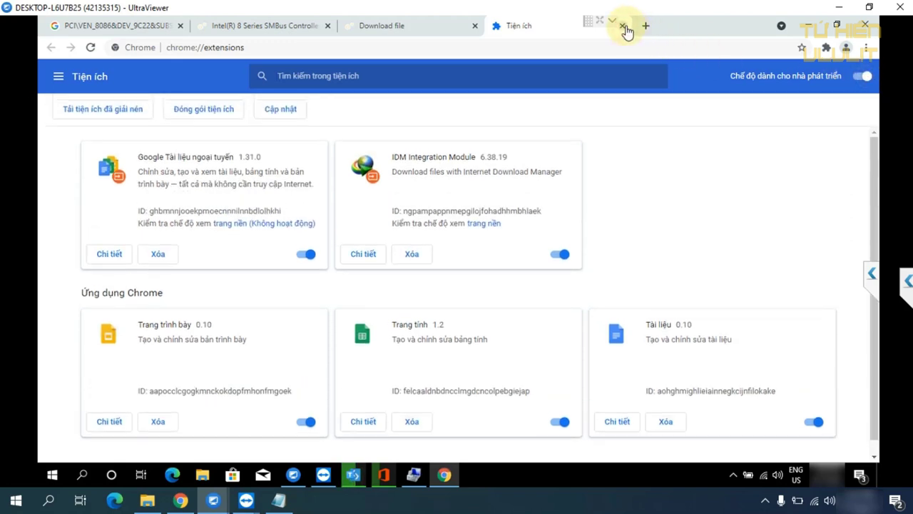
pyautogui.click(623, 26)
# Try the Option 1 manufacturer server link in a new tab, close that tab, and check the hidden tray icons
pyautogui.rightClick(310, 337)
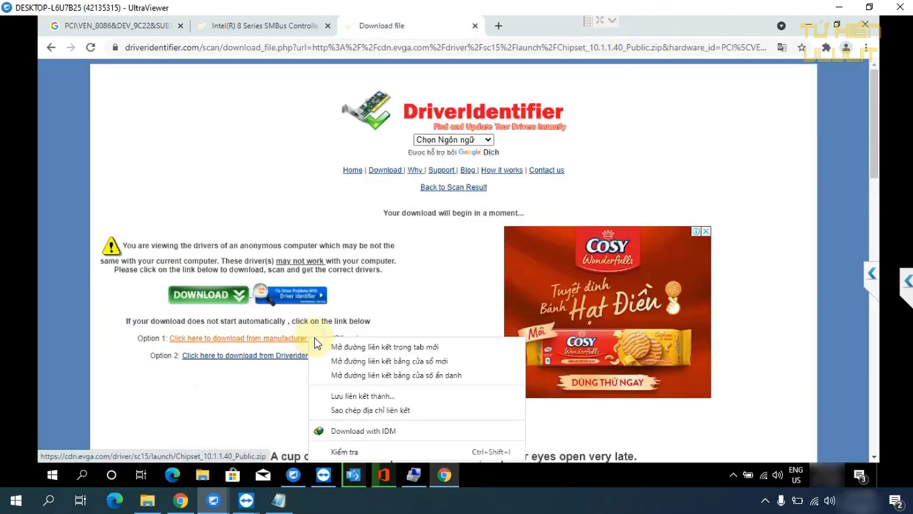
pyautogui.click(361, 350)
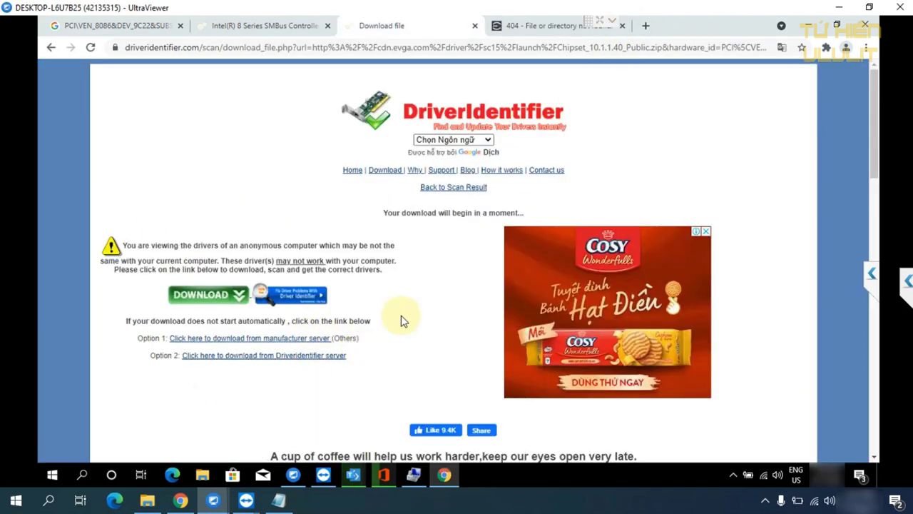
pyautogui.click(622, 25)
pyautogui.click(733, 476)
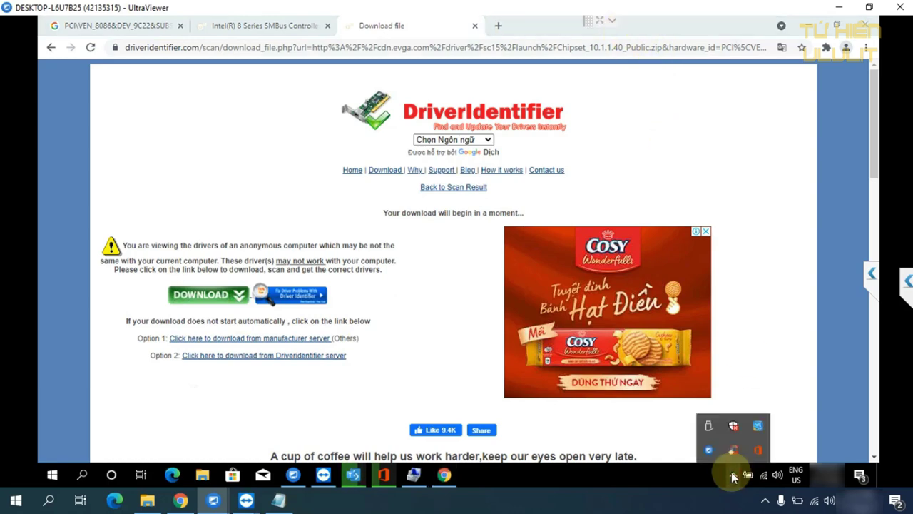
pyautogui.click(733, 476)
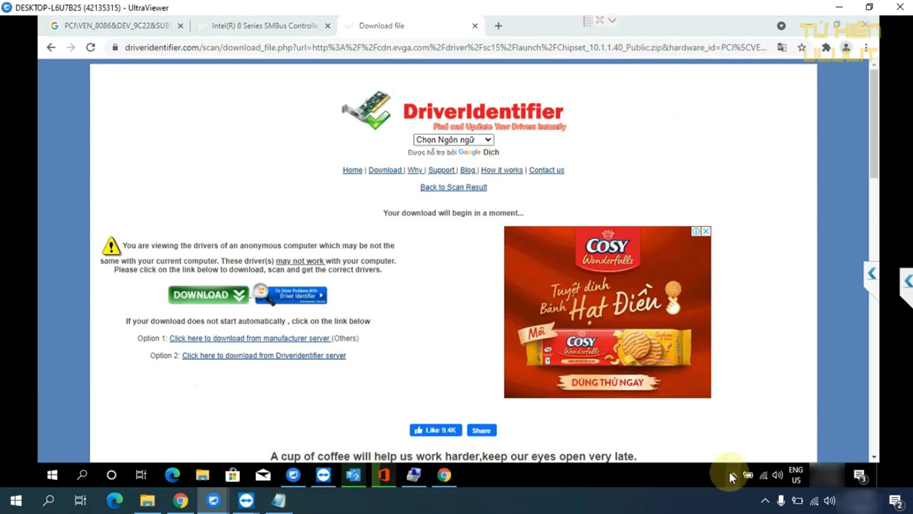
# Reload the DriverIdentifier download page for the chipset driver
pyautogui.rightClick(286, 354)
pyautogui.click(355, 243)
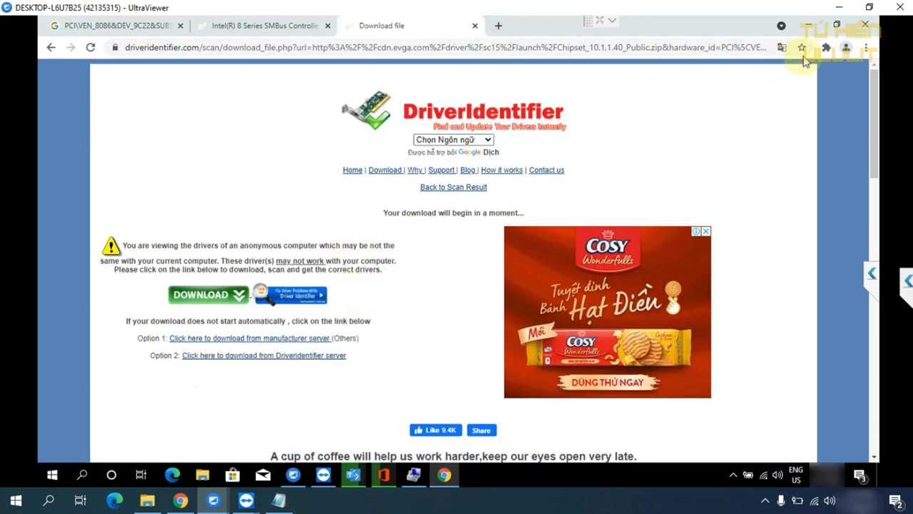
pyautogui.click(93, 48)
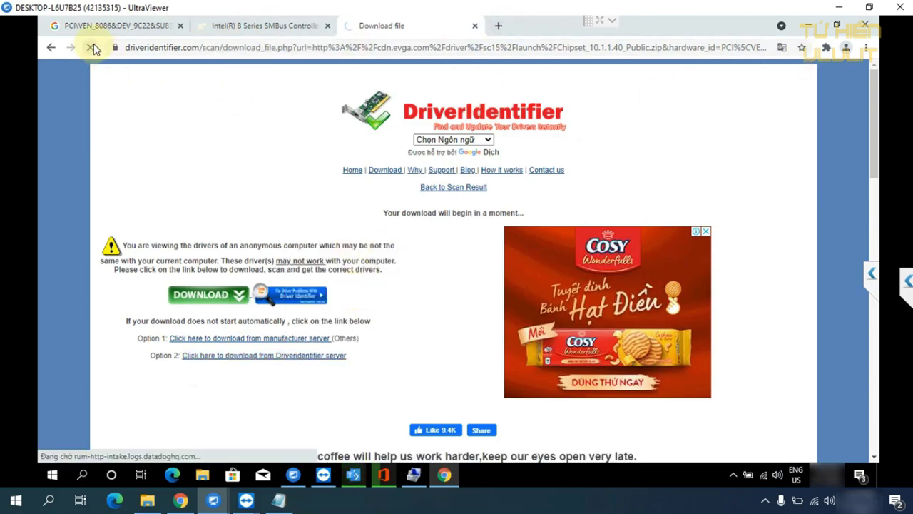
# Review the permission settings on the IDM Integration Module extension's details page and close that page
pyautogui.click(865, 47)
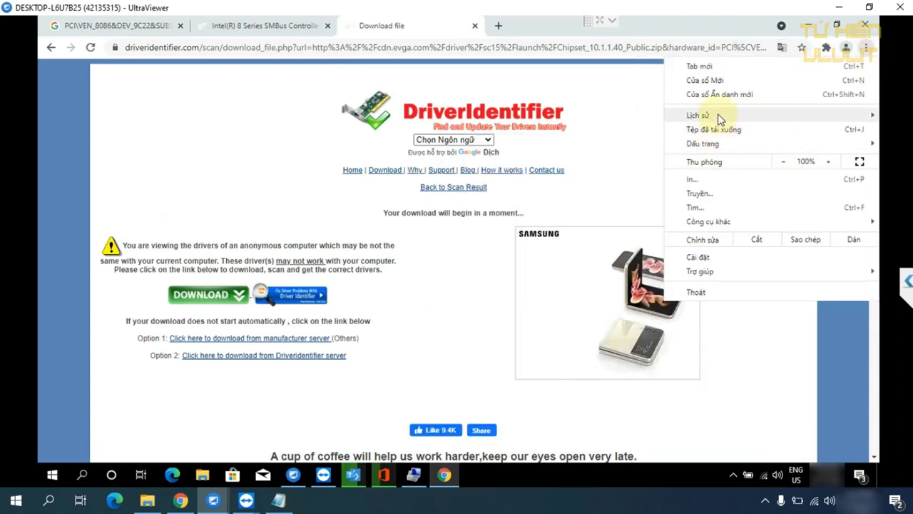
pyautogui.moveTo(718, 225)
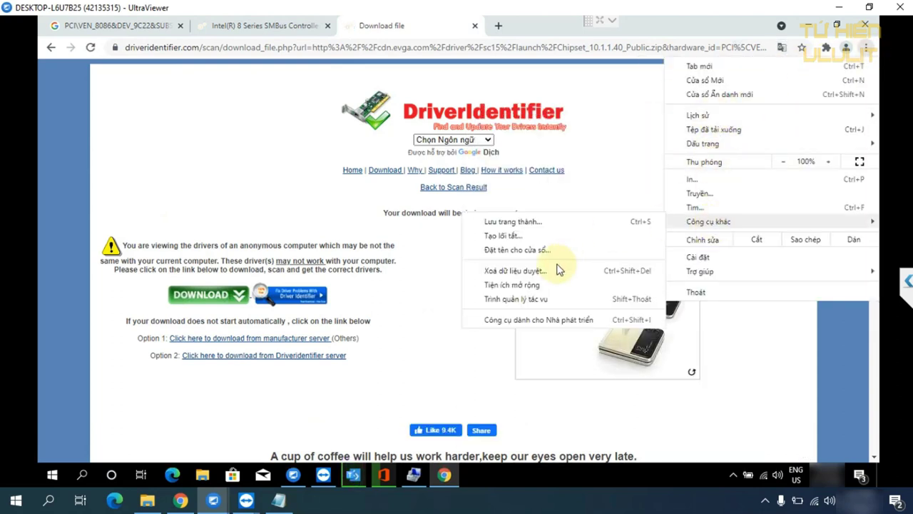
pyautogui.click(542, 285)
pyautogui.click(355, 255)
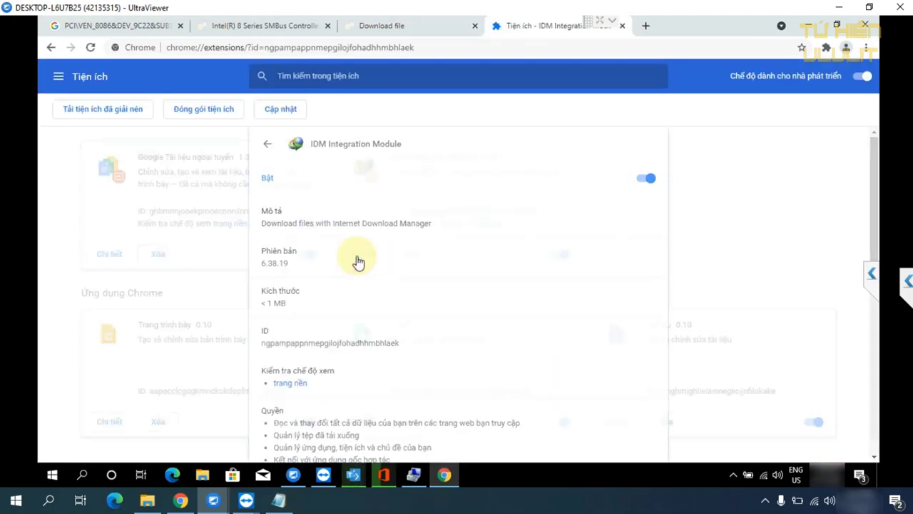
pyautogui.scroll(-5, 432, 316)
pyautogui.scroll(-3, 435, 315)
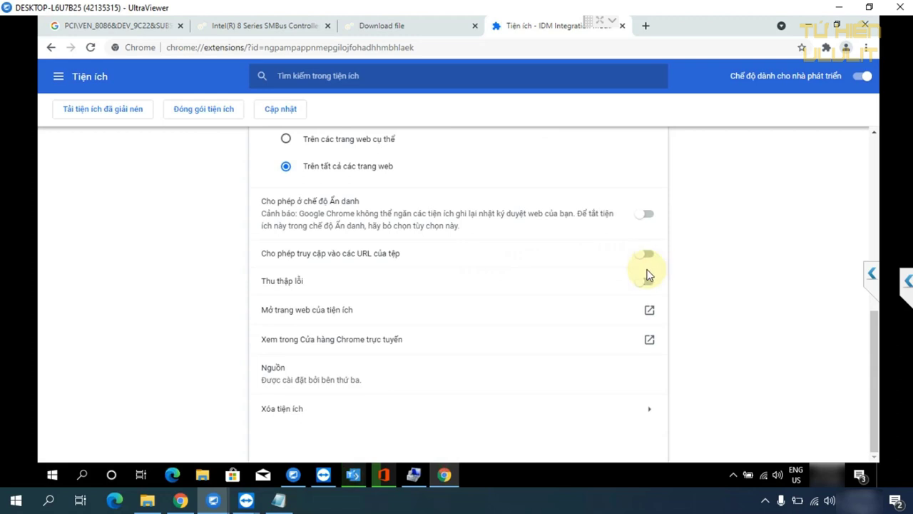
pyautogui.click(623, 26)
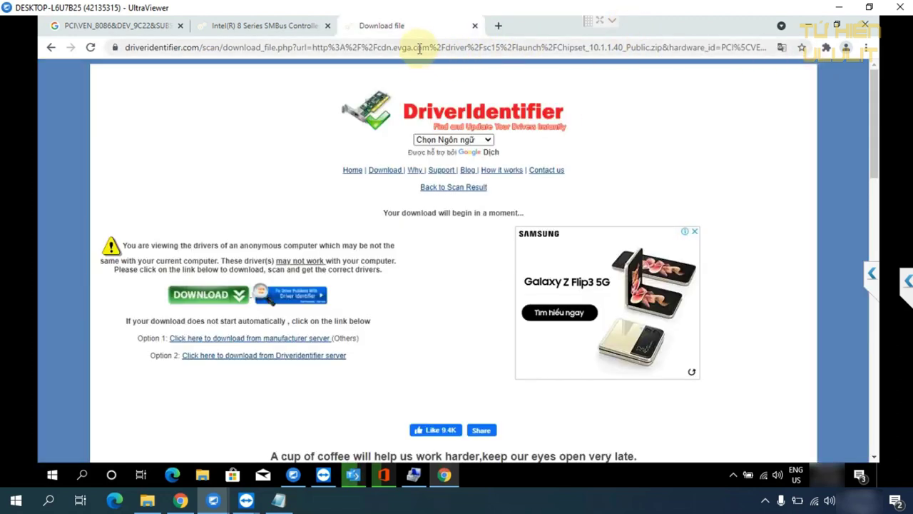
# Download the chipset driver archive from the Option 2 Driveridentifier server and show it in its folder, closing the IDM integration notice
pyautogui.click(295, 356)
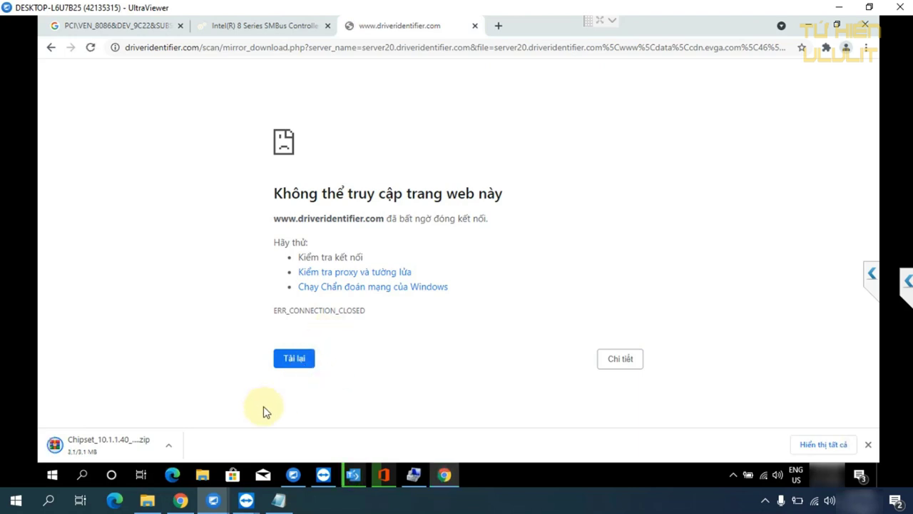
pyautogui.click(170, 444)
pyautogui.click(227, 406)
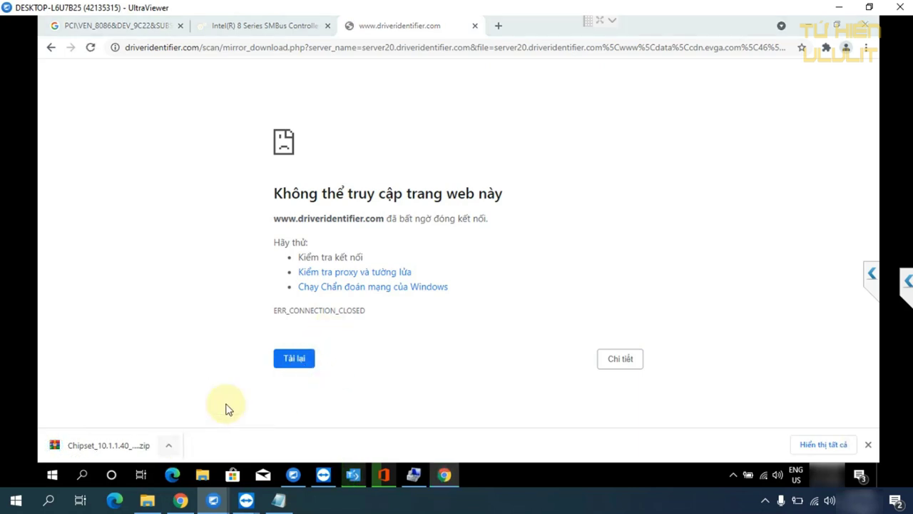
pyautogui.click(623, 47)
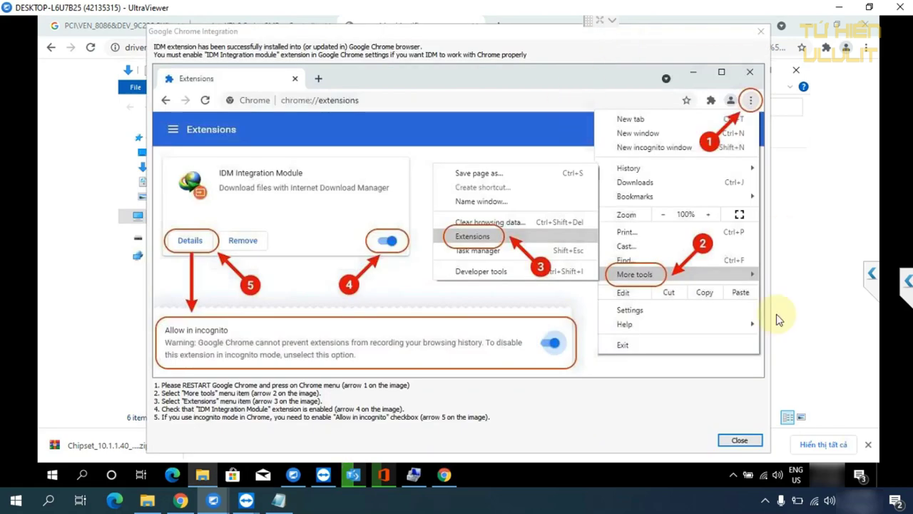
pyautogui.click(735, 438)
# Look at the contents of the downloaded Chipset_10.1.1.40_Public.zip in WinRAR and close the archive window
pyautogui.click(291, 164)
pyautogui.rightClick(291, 164)
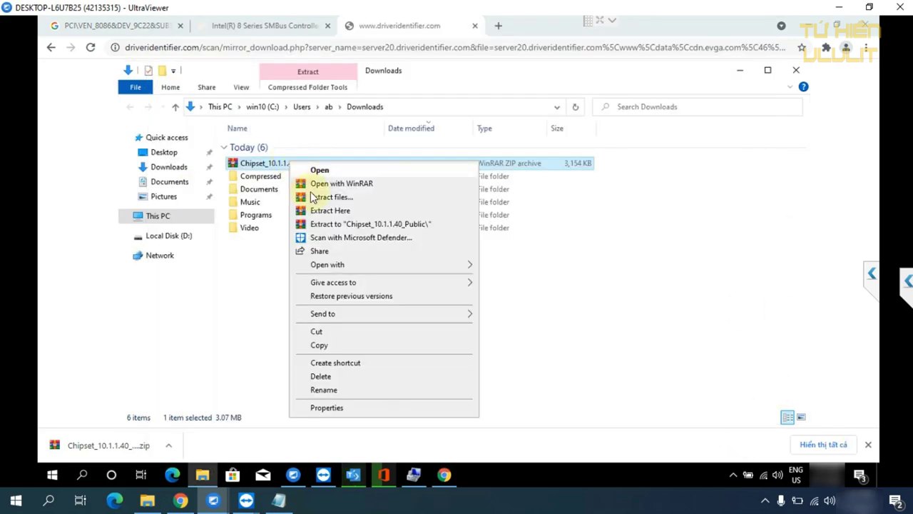
pyautogui.click(314, 182)
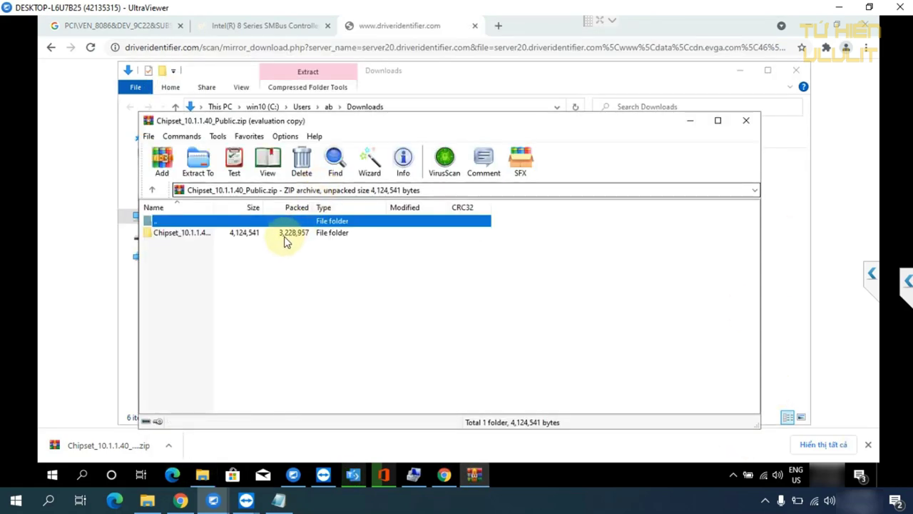
pyautogui.click(746, 120)
# Extract Chipset_10.1.1.40_Public.zip directly into the Downloads folder and open the extracted folder
pyautogui.rightClick(254, 163)
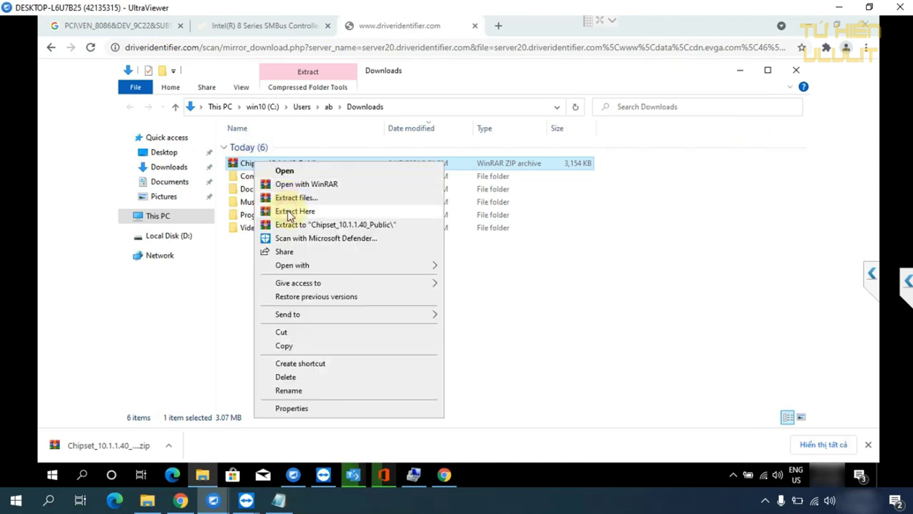
pyautogui.click(289, 210)
pyautogui.doubleClick(294, 177)
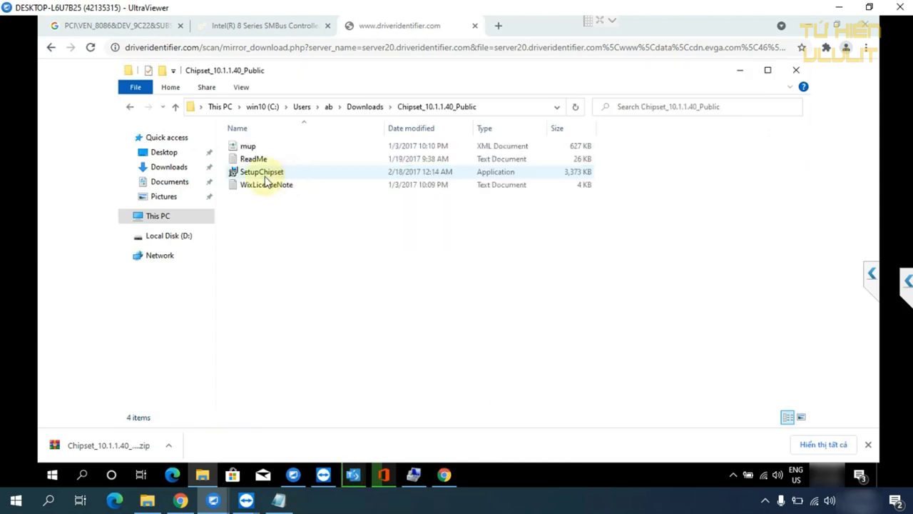
# Run SetupChipset and install the Intel(R) Chipset Device Software, dismissing the IDM tip and choosing to restart the computer later
pyautogui.doubleClick(264, 173)
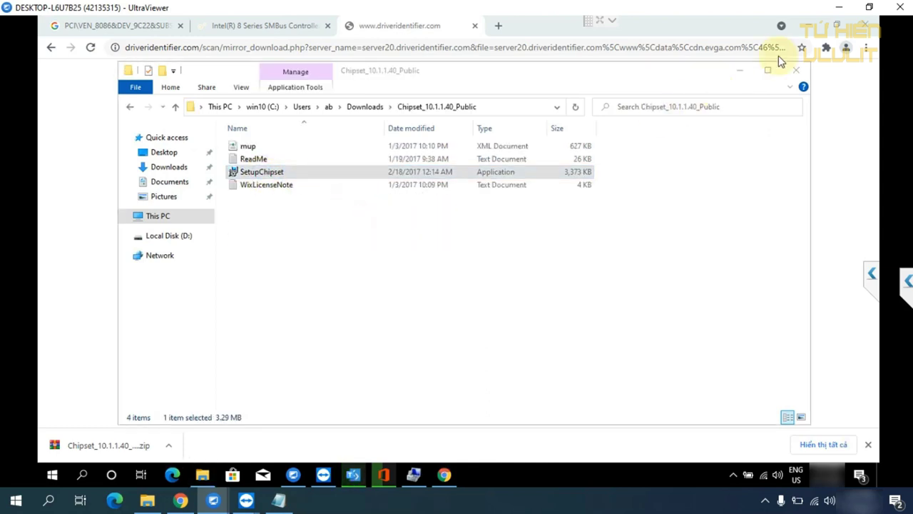
pyautogui.click(811, 27)
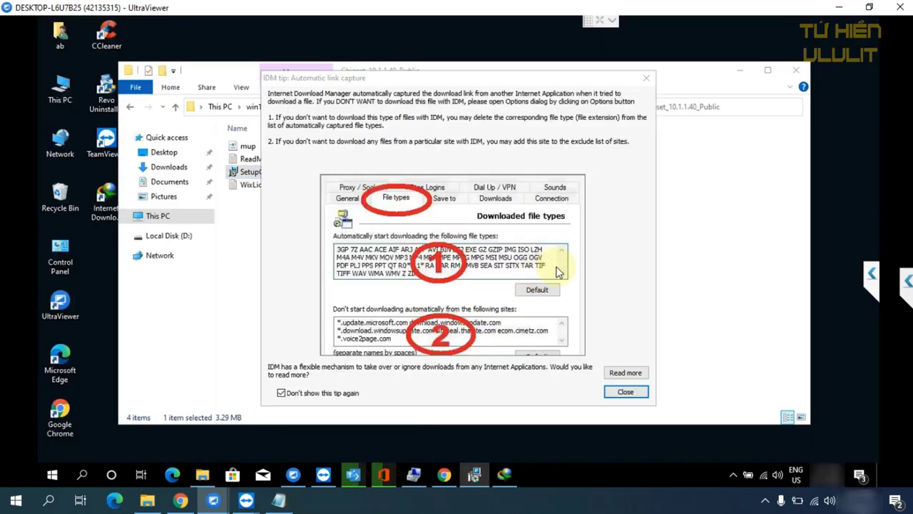
pyautogui.click(625, 393)
pyautogui.click(533, 300)
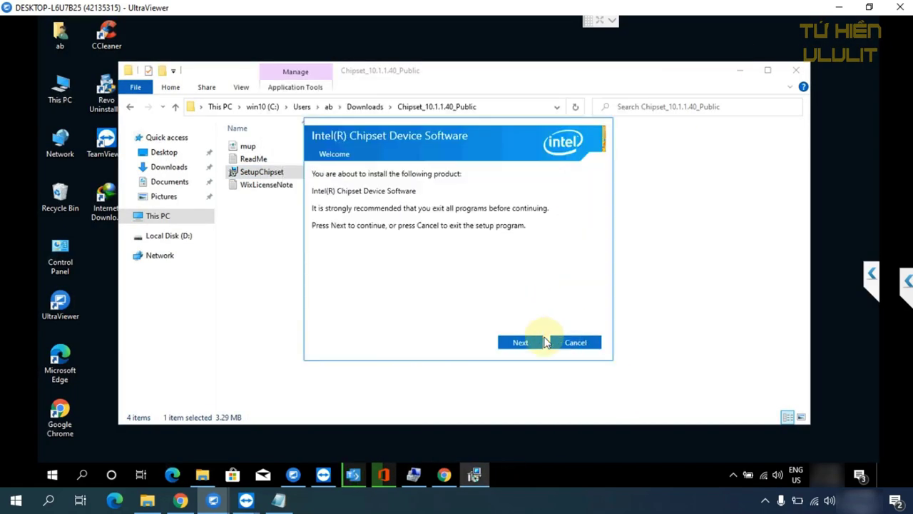
pyautogui.click(520, 343)
pyautogui.click(516, 343)
pyautogui.click(516, 343)
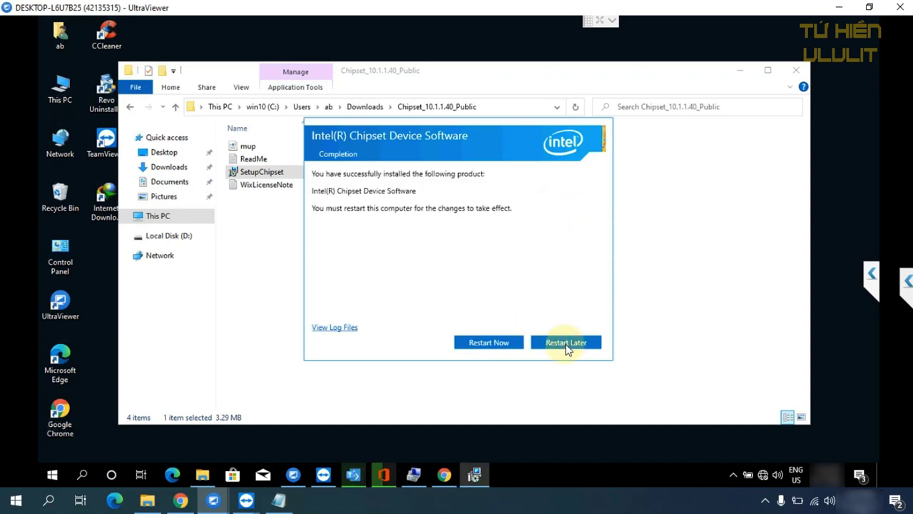
pyautogui.click(567, 343)
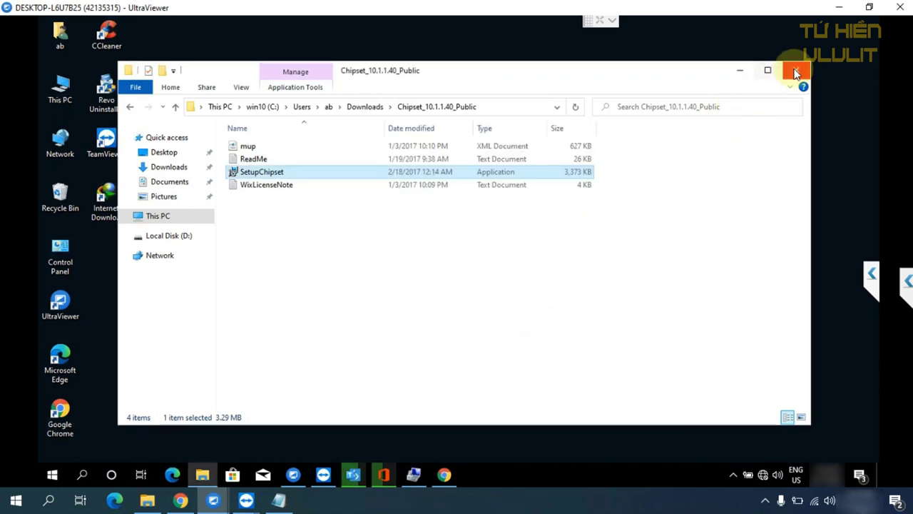
# Close the driver folder and check Device Manager for the SMBus Controller under System devices, collapsing that category
pyautogui.click(796, 70)
pyautogui.click(414, 475)
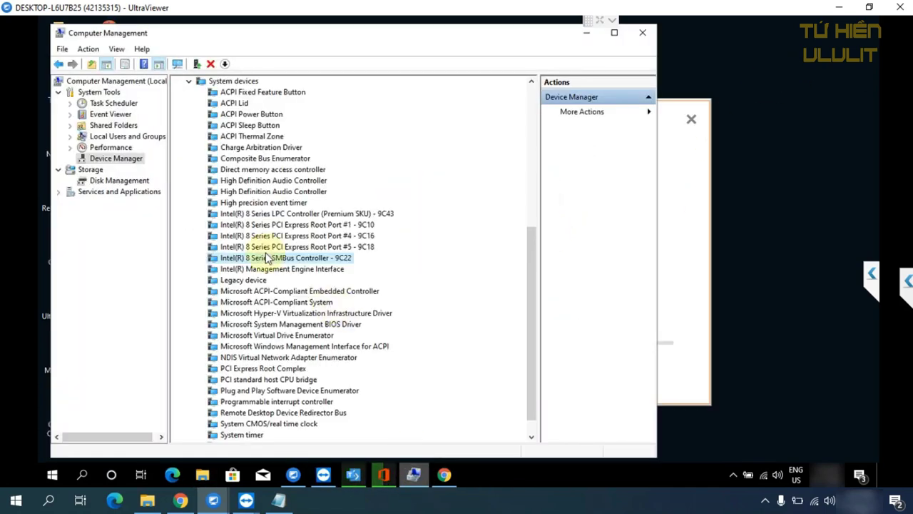
pyautogui.scroll(4, 299, 378)
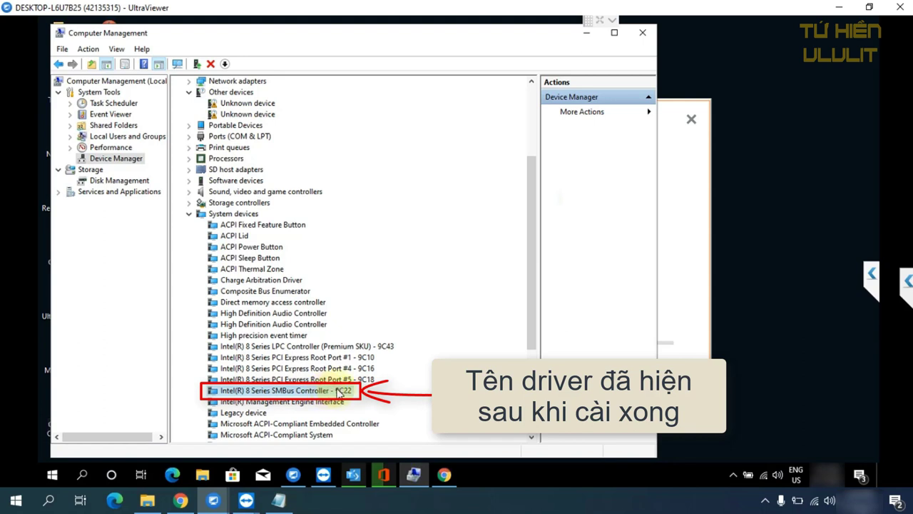
pyautogui.scroll(4, 299, 357)
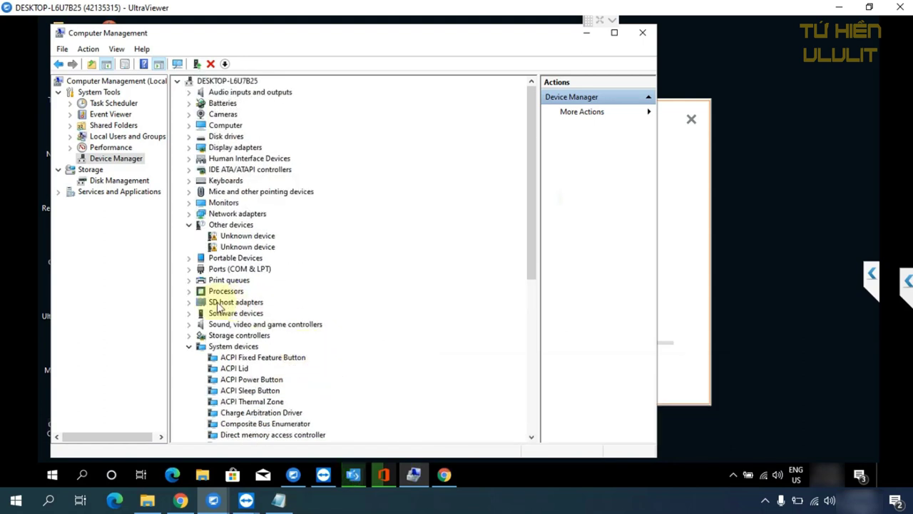
pyautogui.click(189, 349)
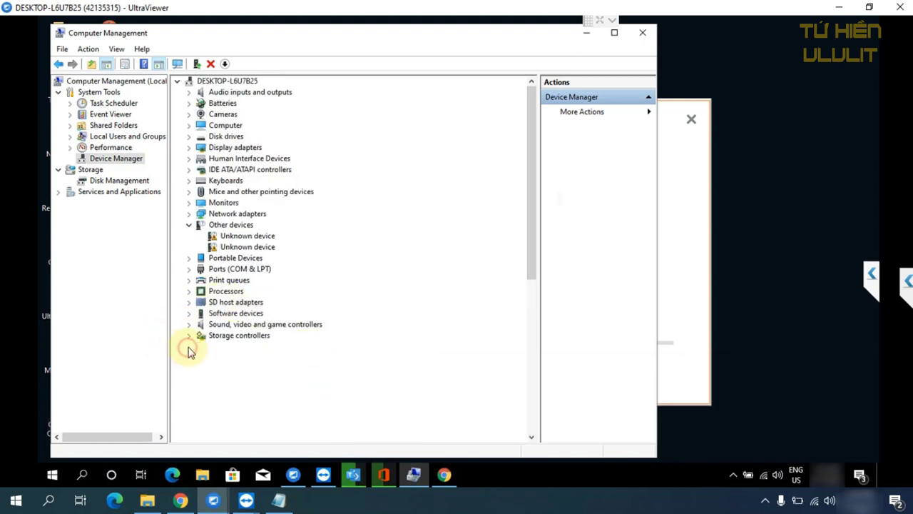
# Copy the first unknown device's hardware ID ACPI\VEN_DELL&DEV_ABCE from its properties, and close the properties and Computer Management
pyautogui.rightClick(236, 237)
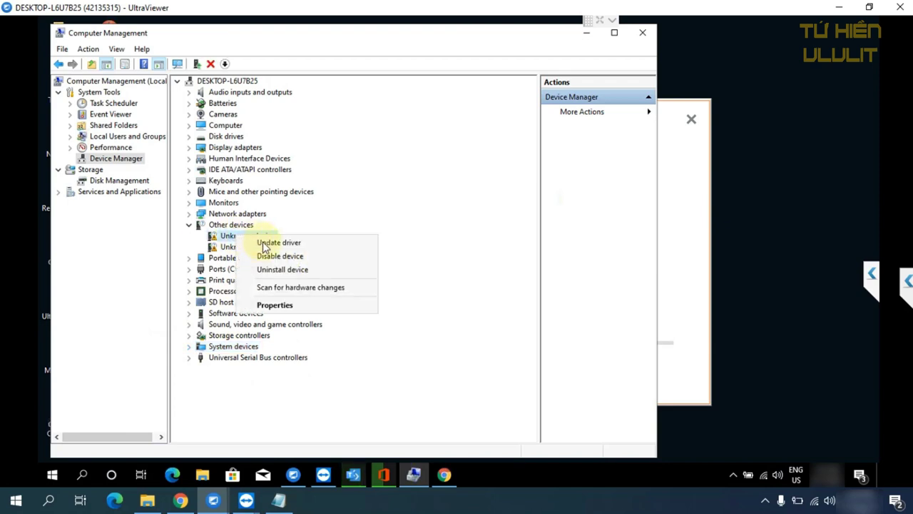
pyautogui.click(280, 305)
pyautogui.click(305, 130)
pyautogui.click(300, 190)
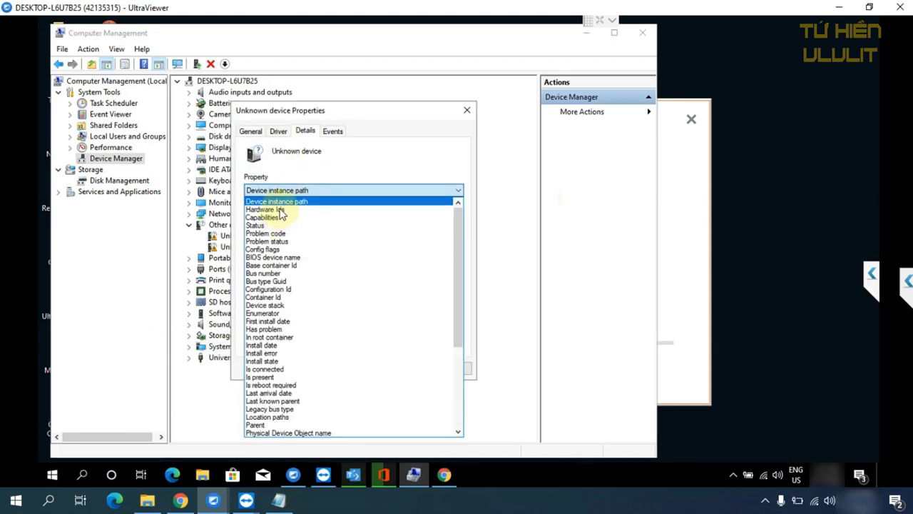
pyautogui.click(281, 208)
pyautogui.rightClick(285, 225)
pyautogui.click(314, 230)
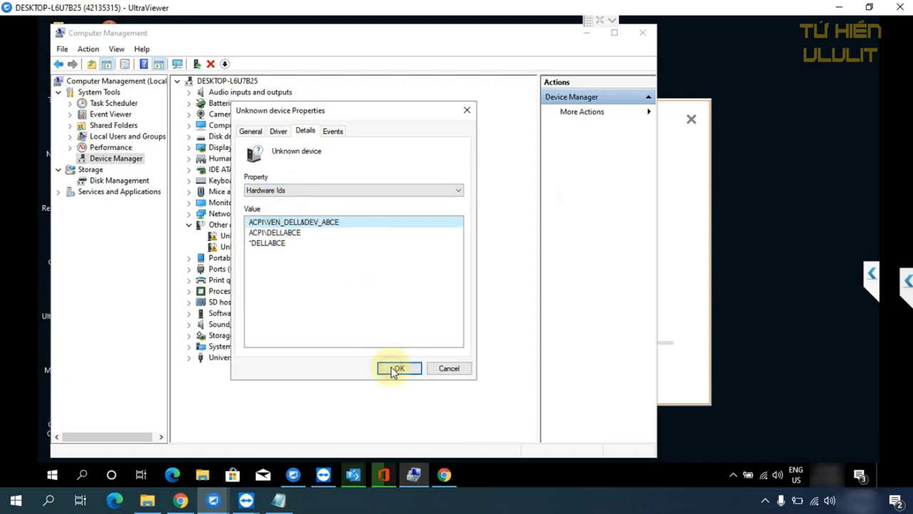
pyautogui.click(398, 368)
pyautogui.click(641, 39)
# Close the old DriverIdentifier tabs in Chrome and search Google for ACPI\VEN_DELL&DEV_ABCE
pyautogui.click(420, 464)
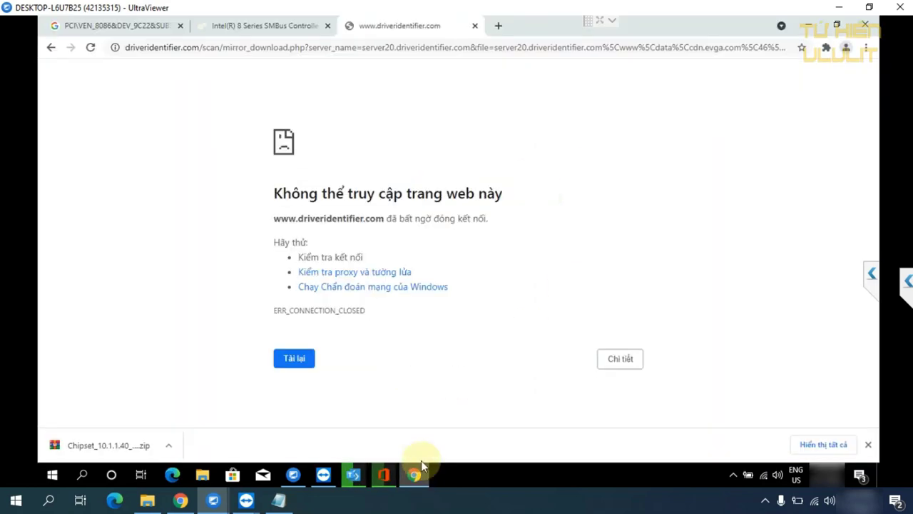
pyautogui.click(477, 28)
pyautogui.click(327, 26)
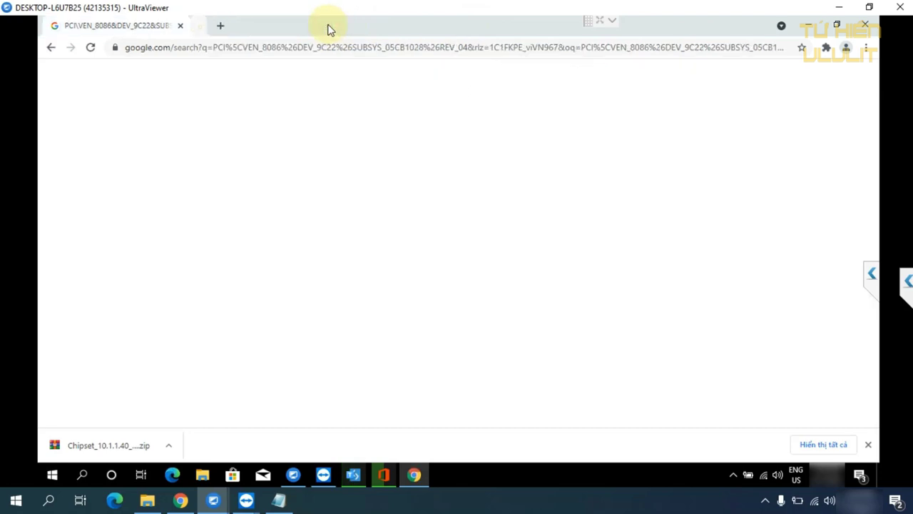
pyautogui.click(463, 86)
pyautogui.hotkey('ctrl', 'v')
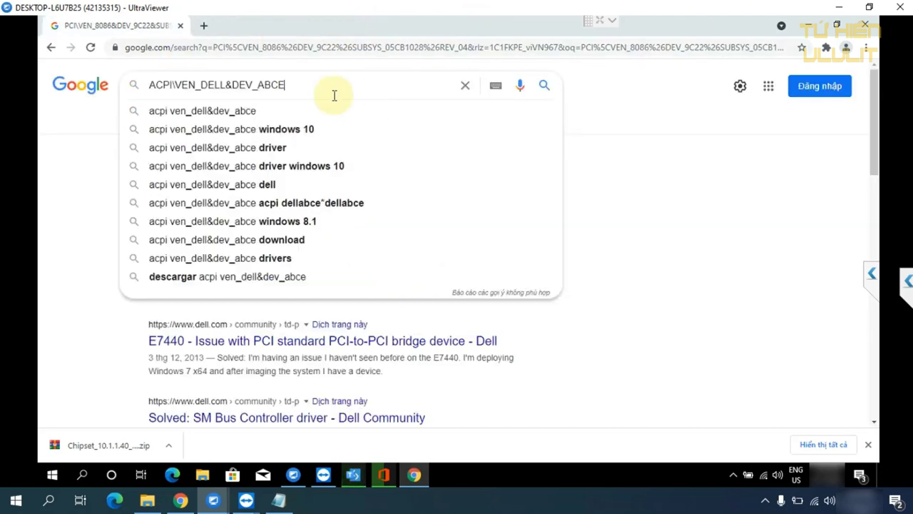
pyautogui.press('Return')
pyautogui.click(869, 447)
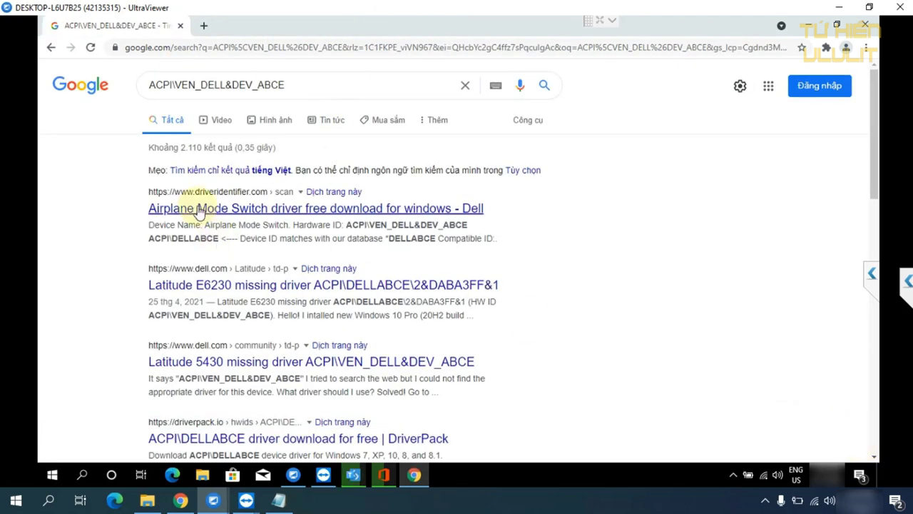
# Open DriverIdentifier's Airplane Mode Switch driver result for Dell in a new tab and switch to it
pyautogui.rightClick(214, 208)
pyautogui.click(242, 217)
pyautogui.click(253, 27)
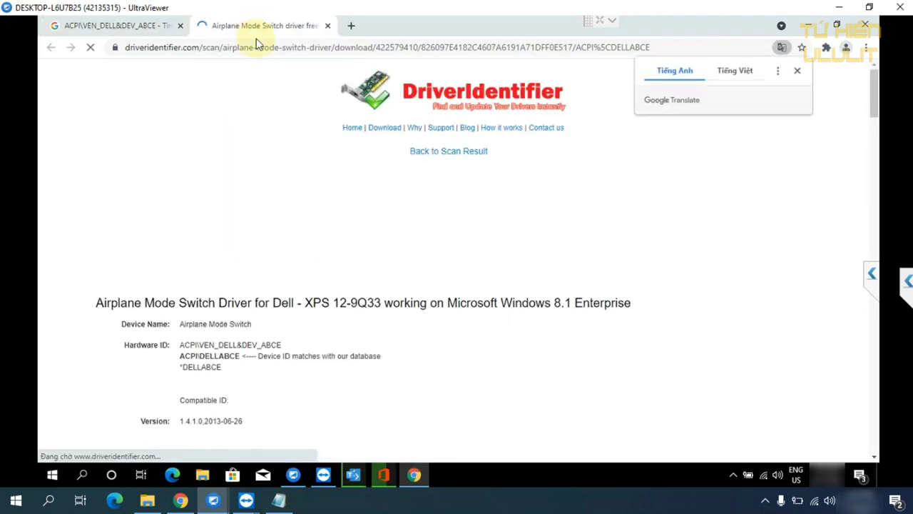
# Open the detail page of the Airplane Mode Switch driver file version 1.4.8.0 dated 2018-10-03 and dismiss the translation pop-up
pyautogui.scroll(-2, 371, 357)
pyautogui.scroll(-7, 398, 364)
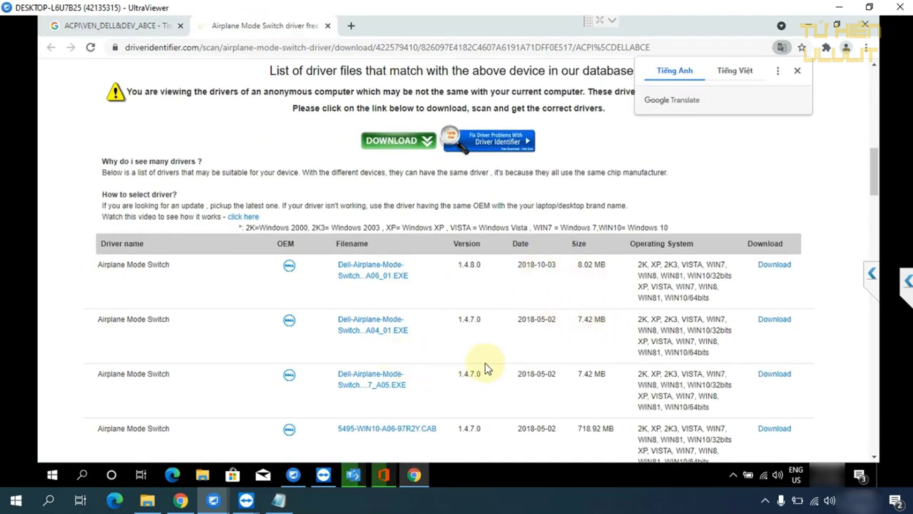
pyautogui.click(381, 270)
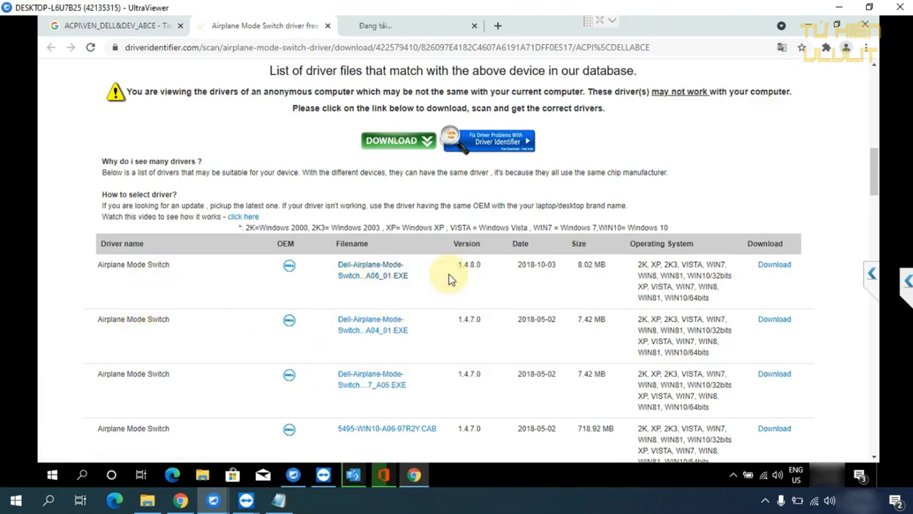
pyautogui.scroll(-3, 431, 325)
pyautogui.scroll(-3, 427, 363)
pyautogui.scroll(4, 425, 362)
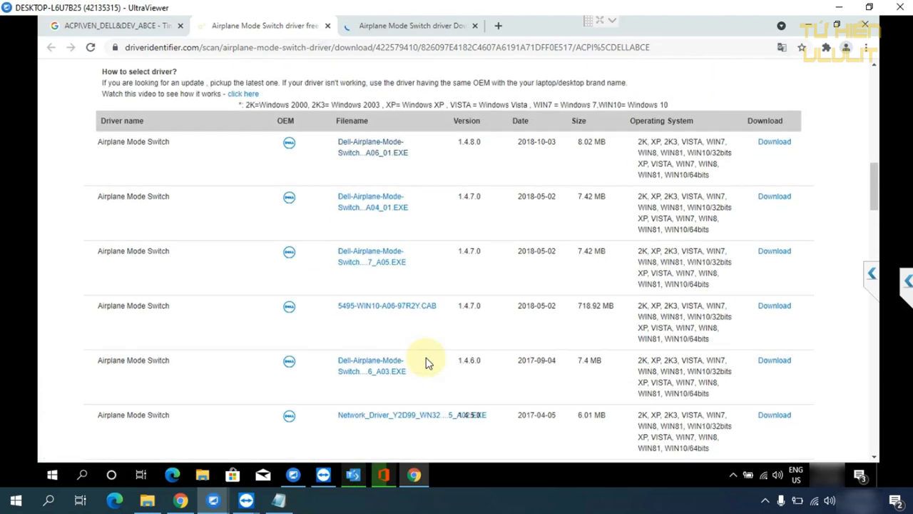
pyautogui.click(364, 25)
pyautogui.click(794, 72)
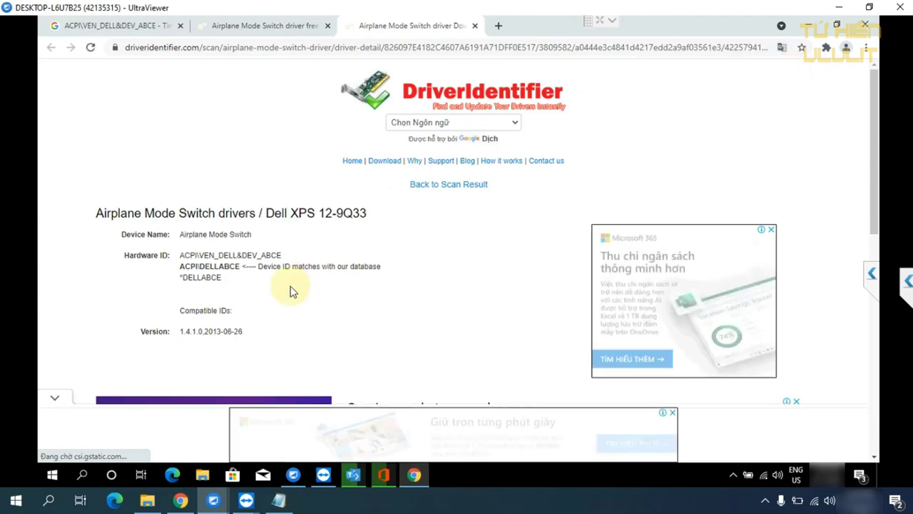
# Download Dell-Airplane-Mode-Switch-Driver_RGGRC_WIN_1.4.8_A06_01 from the DriverIdentifier server with IDM into Downloads, and close the download page
pyautogui.scroll(-5, 298, 288)
pyautogui.click(449, 330)
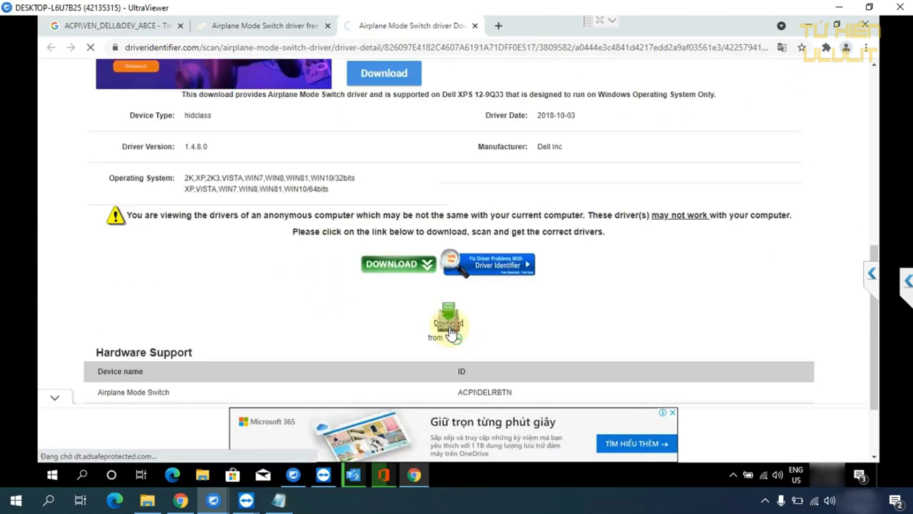
pyautogui.rightClick(293, 364)
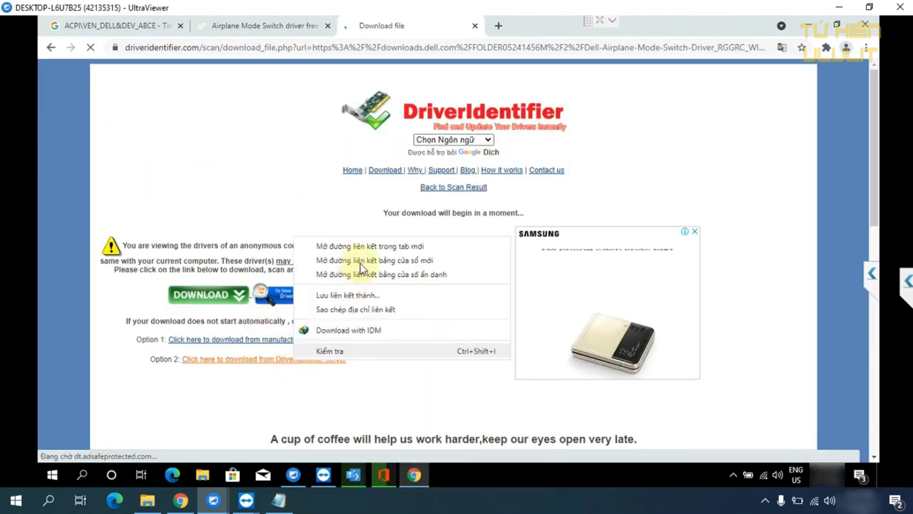
pyautogui.click(342, 327)
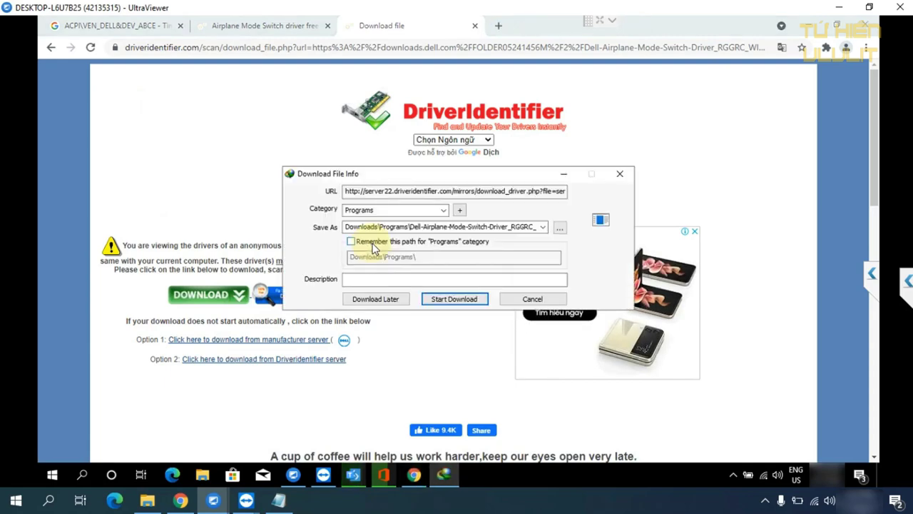
pyautogui.click(559, 227)
pyautogui.click(355, 262)
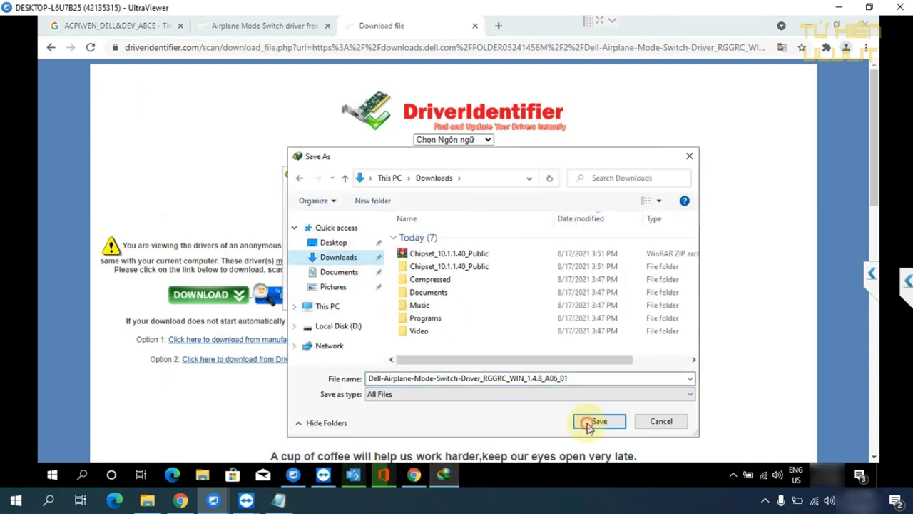
pyautogui.click(592, 421)
pyautogui.click(457, 300)
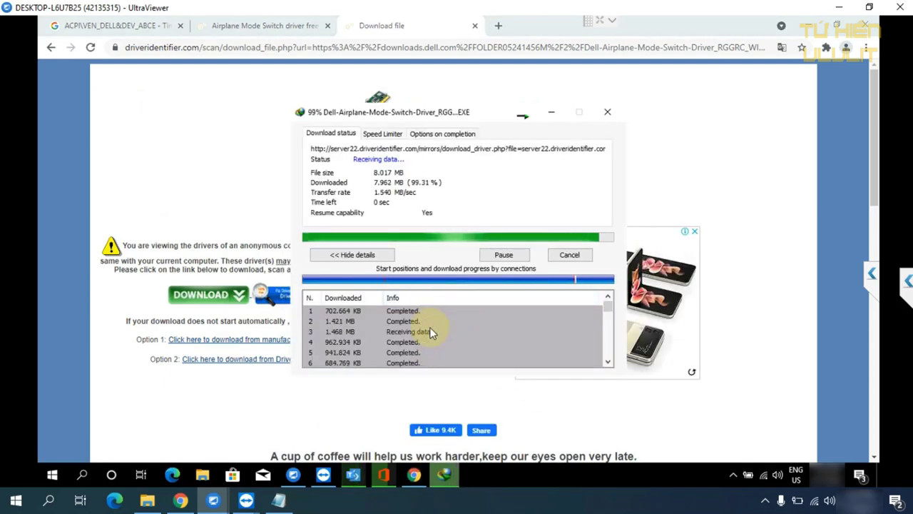
pyautogui.click(563, 284)
pyautogui.click(475, 26)
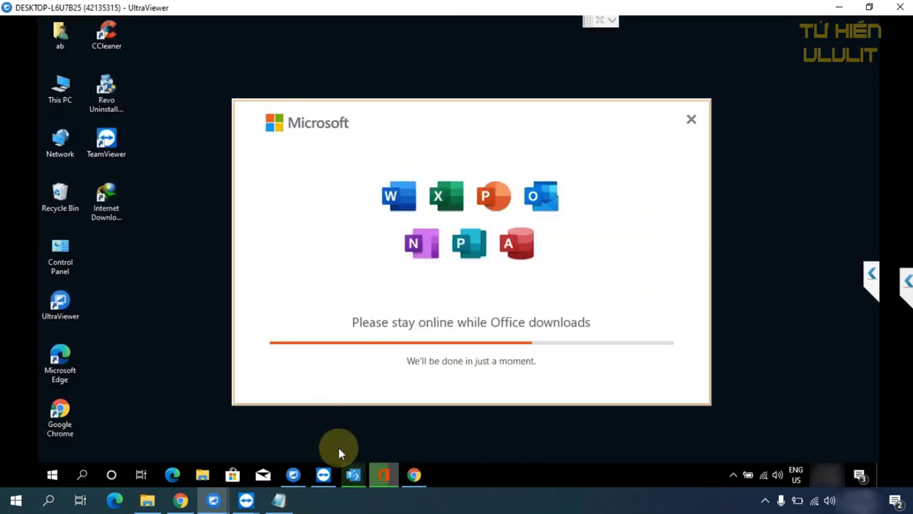
# Install the Dell Airplane Mode Switch Driver from the Downloads folder, completing the wizard and dismissing the restart notification
pyautogui.doubleClick(60, 89)
pyautogui.click(170, 167)
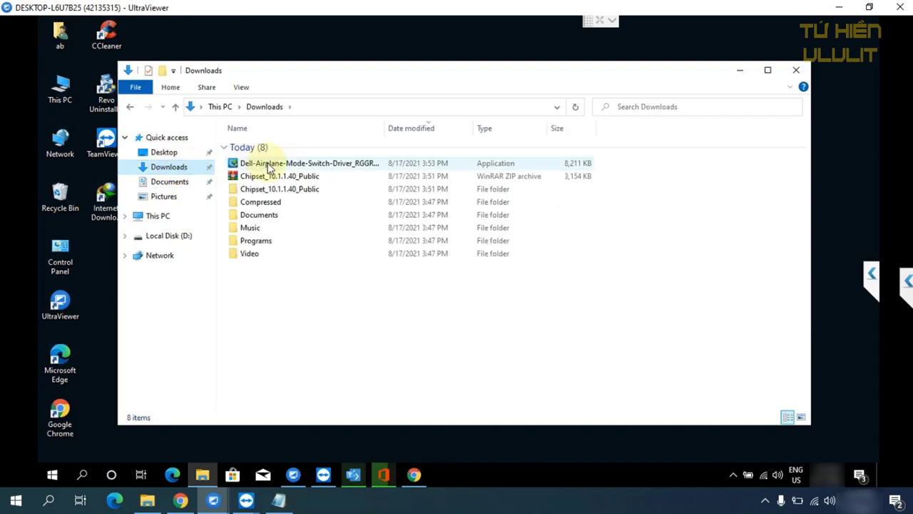
pyautogui.doubleClick(319, 165)
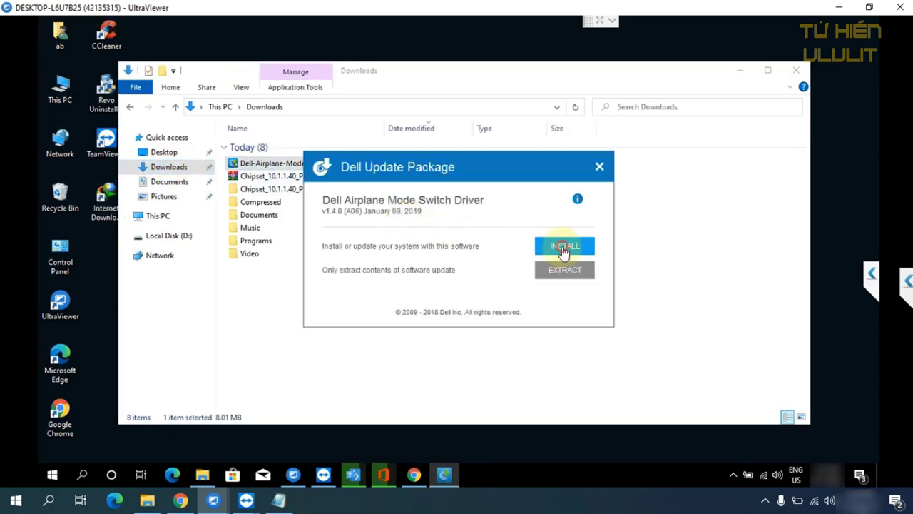
pyautogui.click(563, 247)
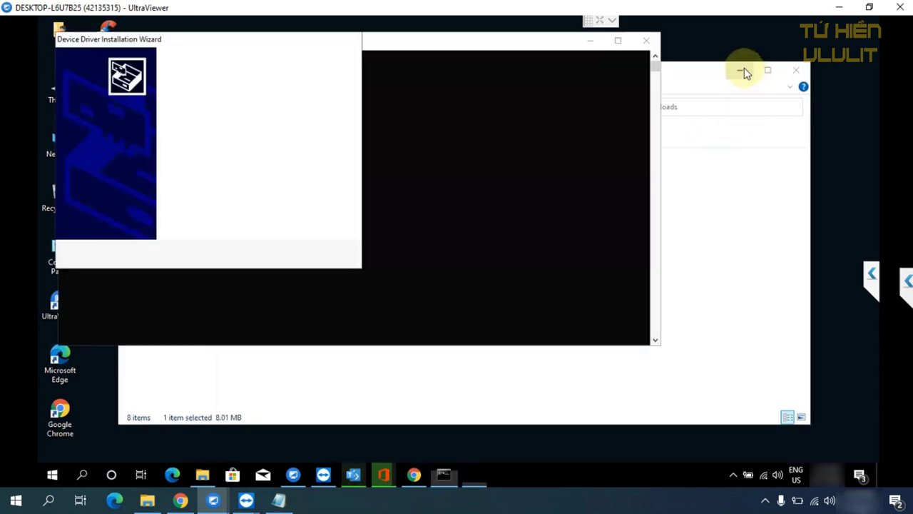
pyautogui.click(741, 69)
pyautogui.click(278, 254)
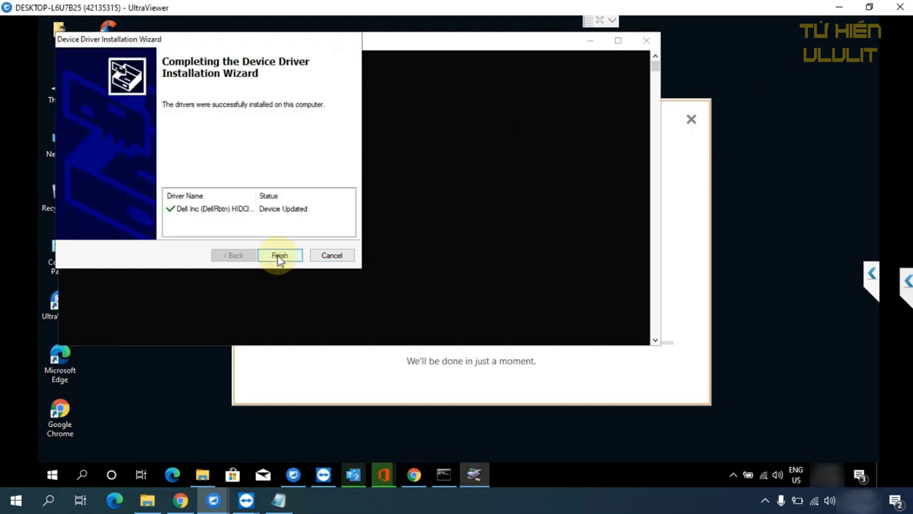
pyautogui.click(281, 256)
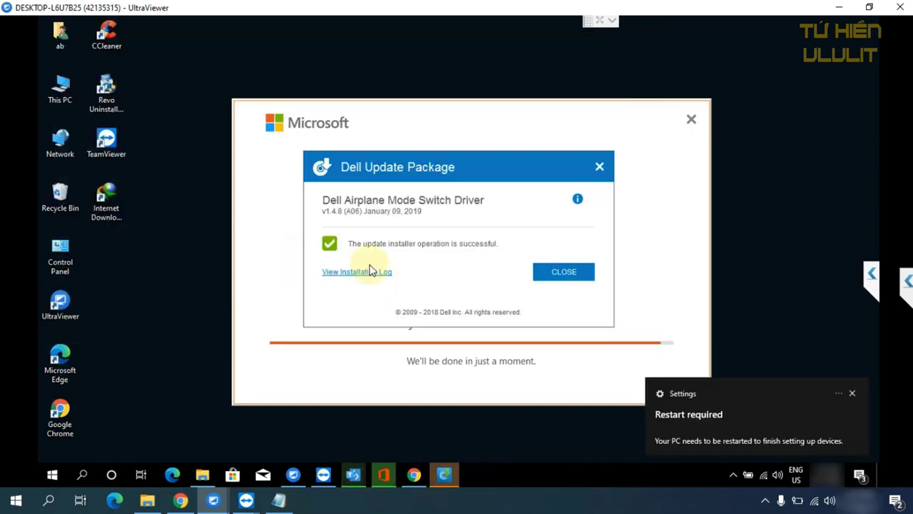
pyautogui.click(567, 277)
pyautogui.click(851, 392)
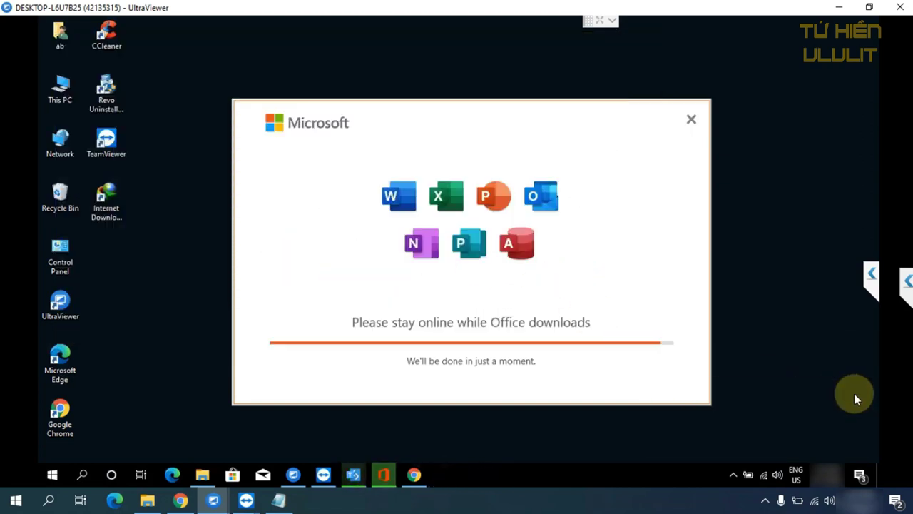
# Open the property details of the remaining unknown device under Other devices in Computer Management's Device Manager
pyautogui.rightClick(59, 90)
pyautogui.click(100, 125)
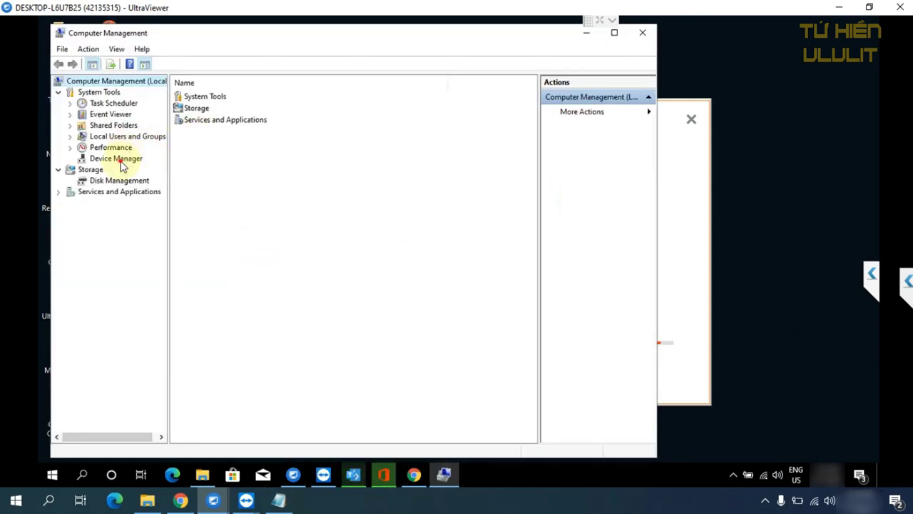
pyautogui.click(123, 160)
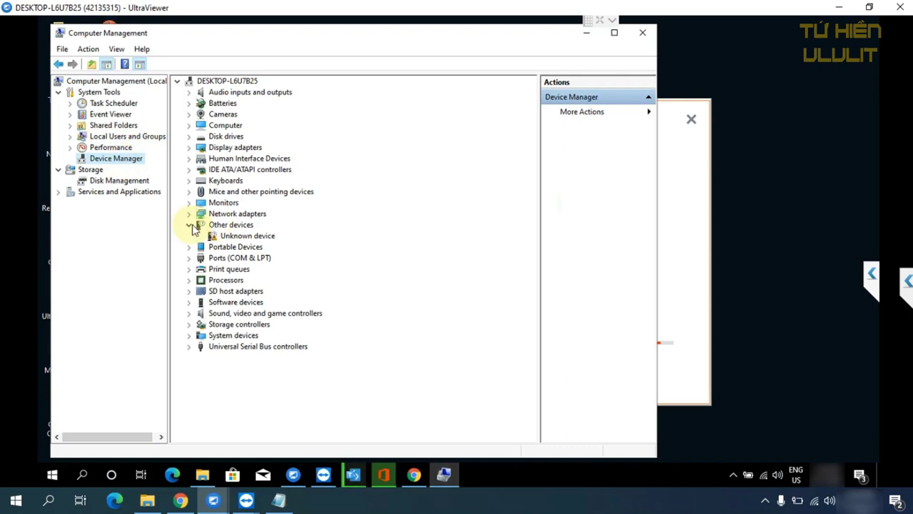
pyautogui.rightClick(248, 236)
pyautogui.click(300, 308)
pyautogui.click(306, 131)
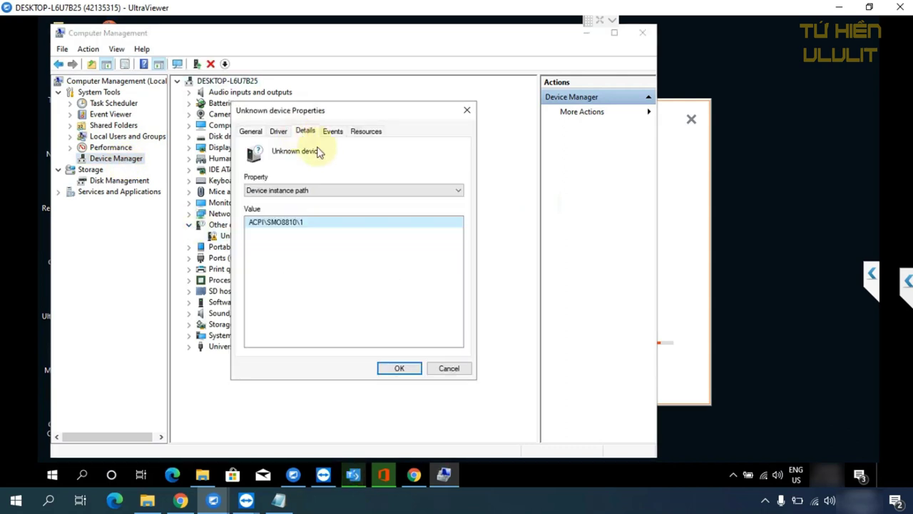
# Copy the unknown device's hardware ID ACPI\VEN_SMO&DEV_8810, and close its properties and Computer Management
pyautogui.click(332, 190)
pyautogui.click(307, 210)
pyautogui.rightClick(302, 228)
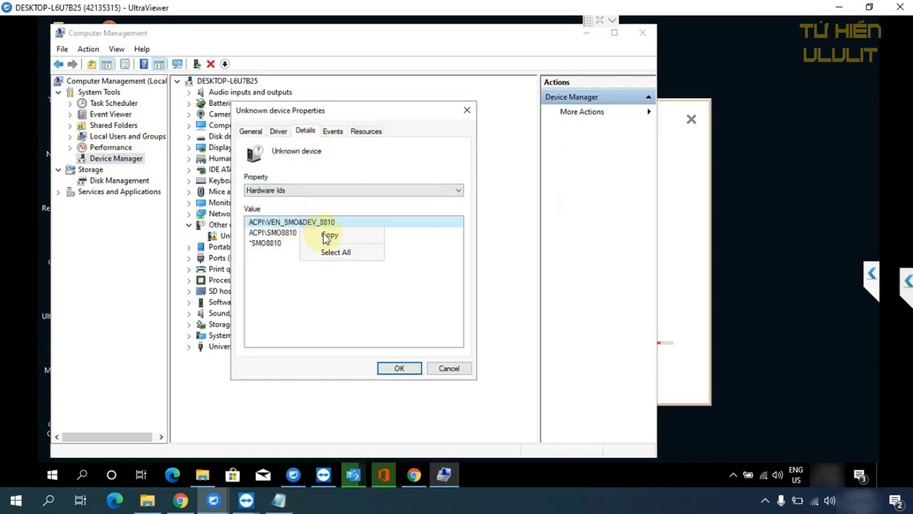
pyautogui.click(325, 238)
pyautogui.click(400, 368)
pyautogui.click(641, 33)
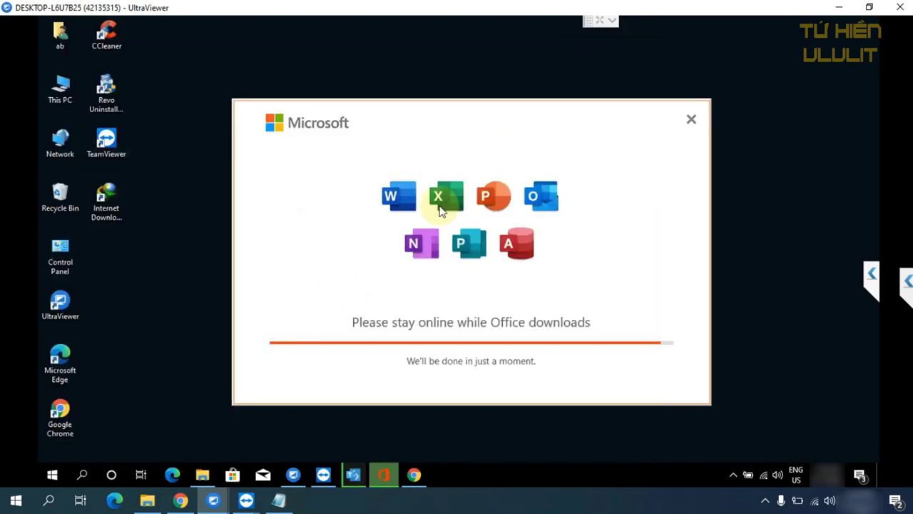
# Return to Chrome, close the Airplane Mode Switch tab and search Google for ACPI\VEN_SMO&DEV_8810
pyautogui.click(414, 474)
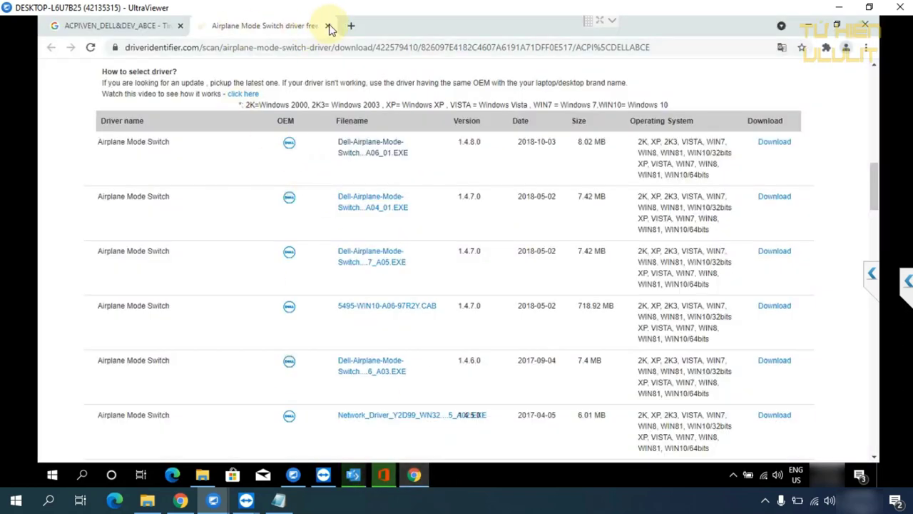
pyautogui.click(328, 25)
pyautogui.click(465, 84)
pyautogui.hotkey('ctrl', 'v')
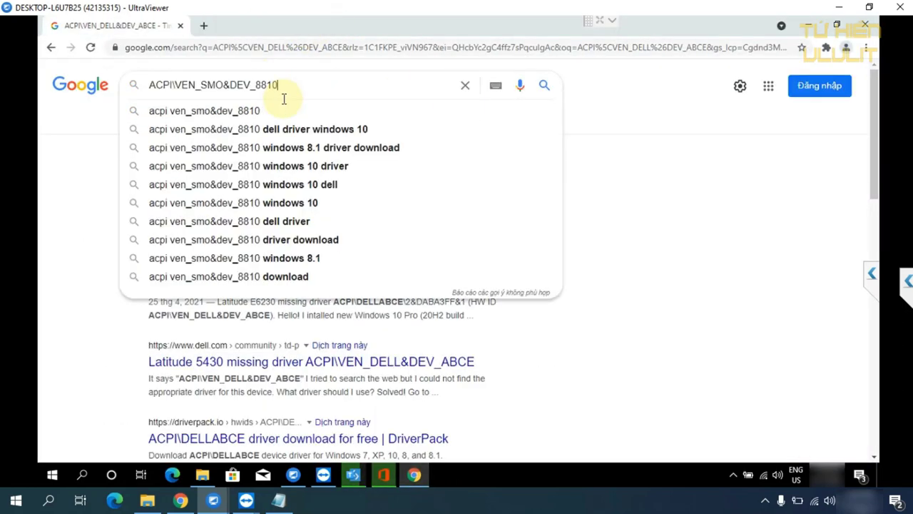
pyautogui.press('Return')
# Open DriverIdentifier's Dell Latitude E5530 Non-vPro result in a new tab and bring up its list of matching driver files
pyautogui.rightClick(264, 187)
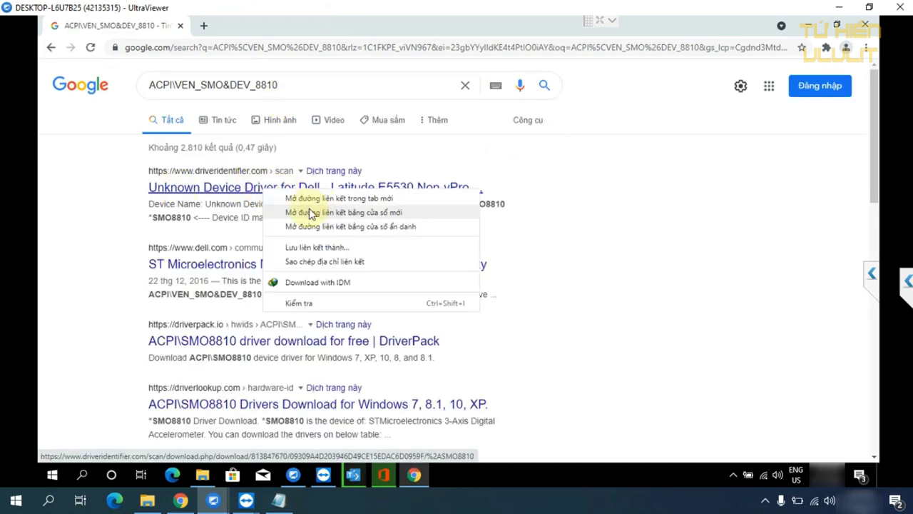
pyautogui.click(300, 197)
pyautogui.click(260, 25)
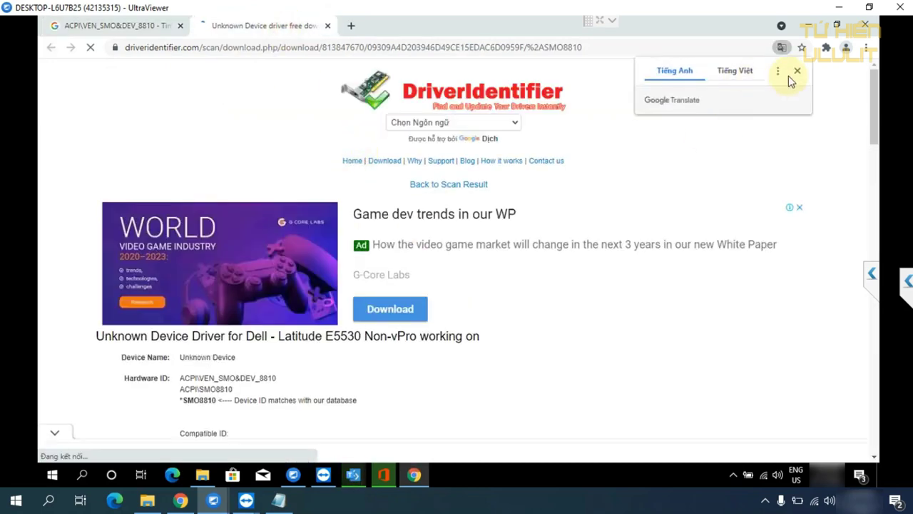
pyautogui.click(795, 71)
pyautogui.scroll(-10, 336, 328)
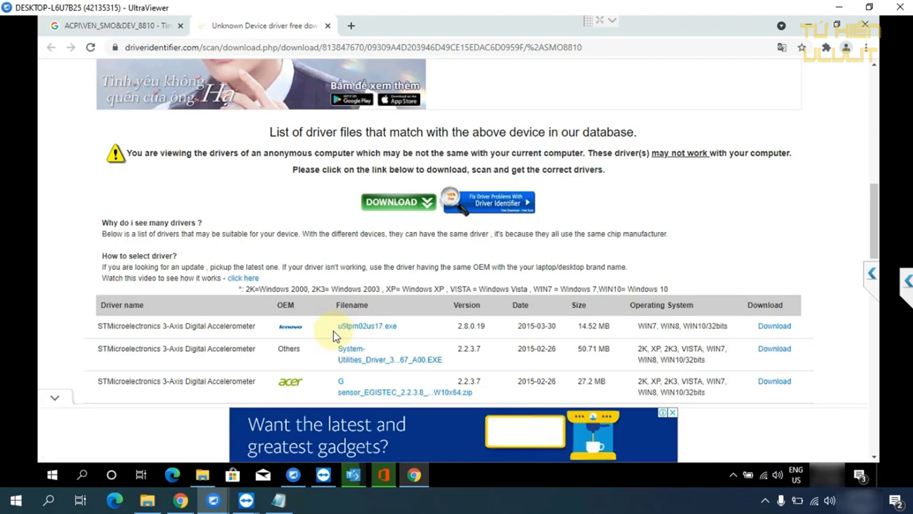
pyautogui.scroll(-2, 333, 331)
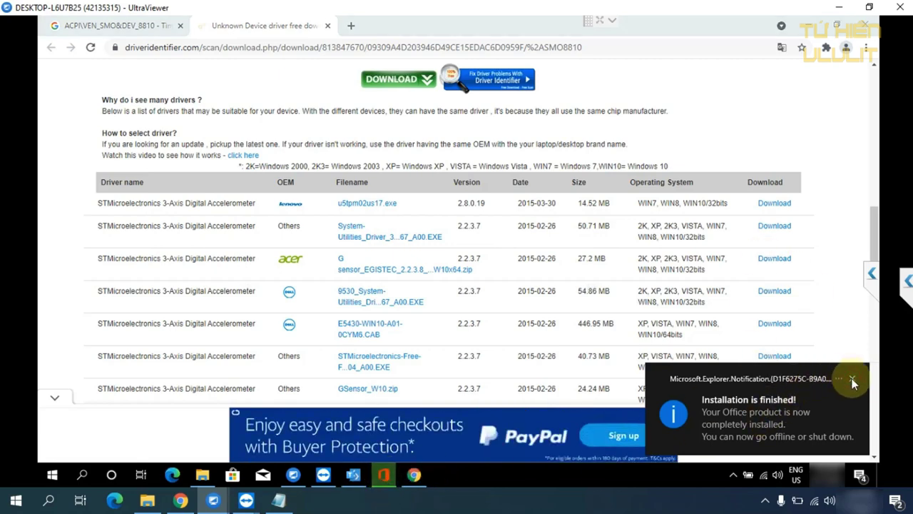
pyautogui.click(852, 380)
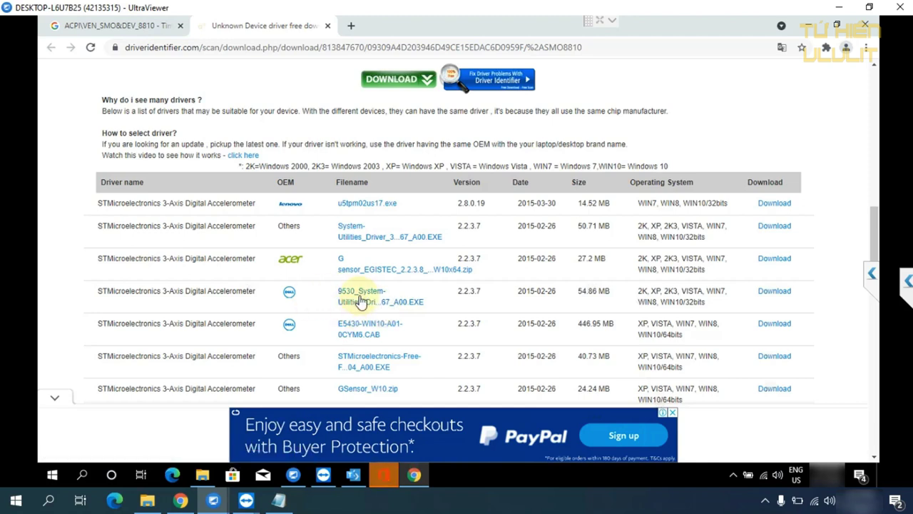
# Open the detail page of the Dell file 9530_System-Utilities_Driver_9C5VD_WN32_4.11.67_A00.EXE in a new tab and switch to it
pyautogui.click(351, 294)
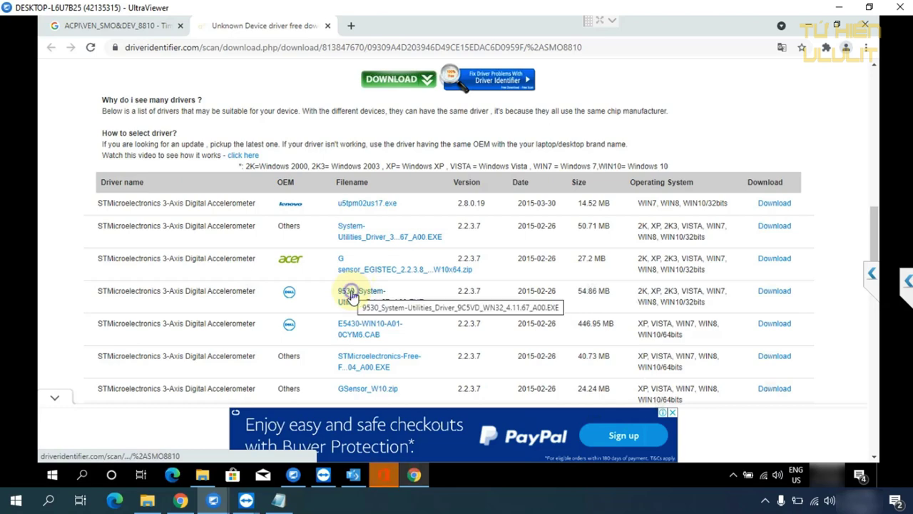
pyautogui.rightClick(351, 294)
pyautogui.click(403, 298)
pyautogui.click(378, 26)
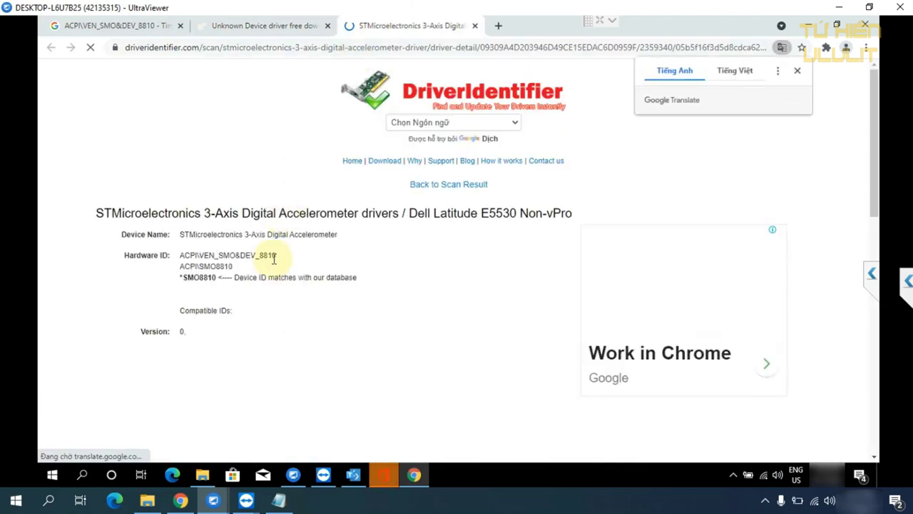
# Start downloading 9530_System-Utilities_Driver_9C5VD_WN32_4.11.67_A00 from the DriverIdentifier server with IDM, saving it in Downloads
pyautogui.scroll(-6, 273, 259)
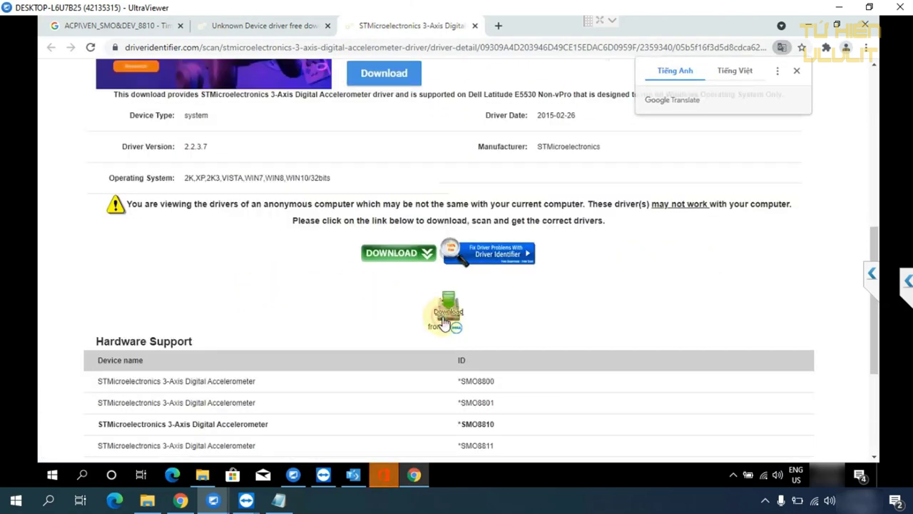
pyautogui.click(444, 322)
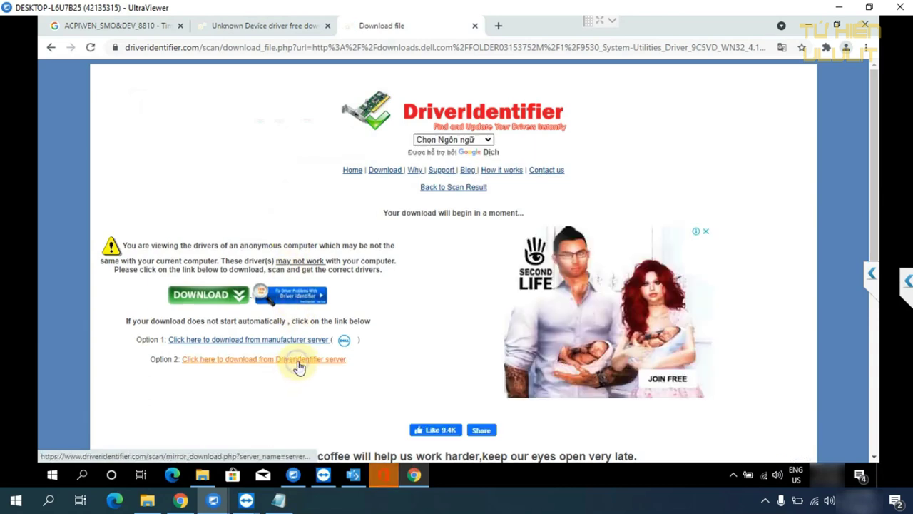
pyautogui.rightClick(314, 361)
pyautogui.click(389, 249)
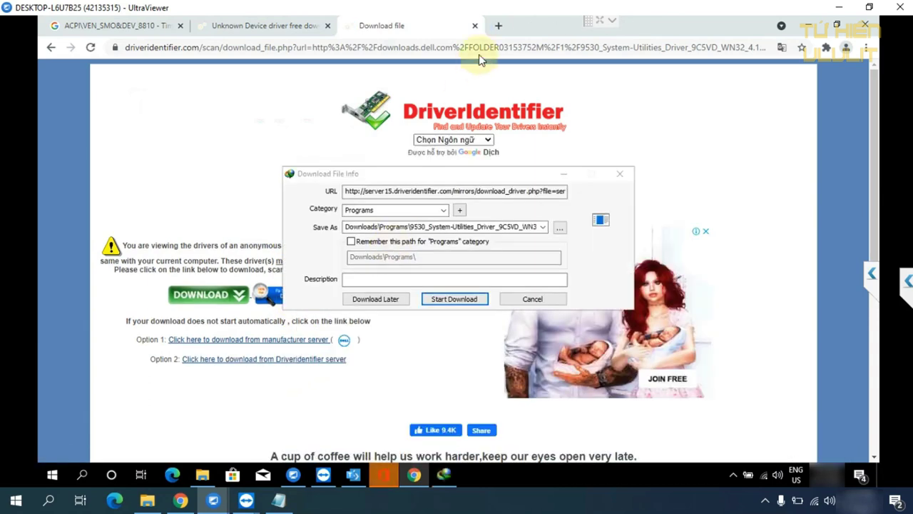
pyautogui.click(560, 227)
pyautogui.click(339, 257)
pyautogui.click(590, 422)
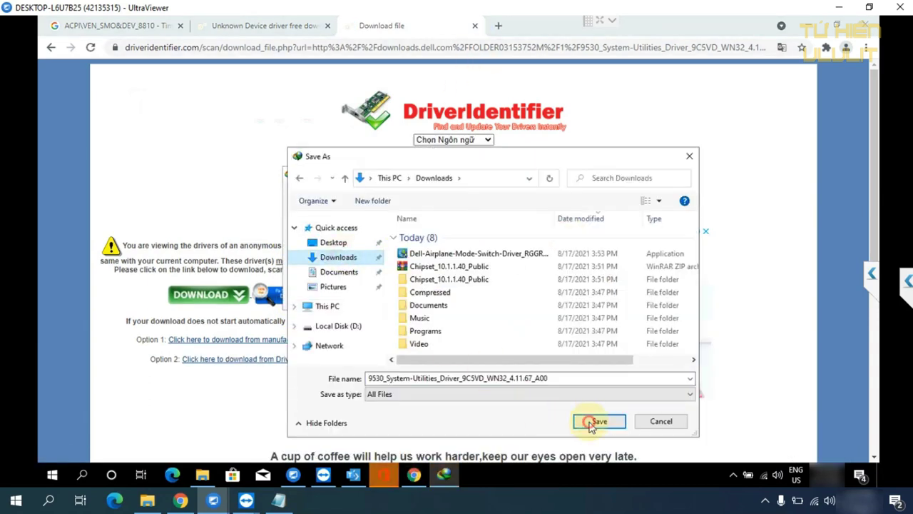
pyautogui.click(463, 303)
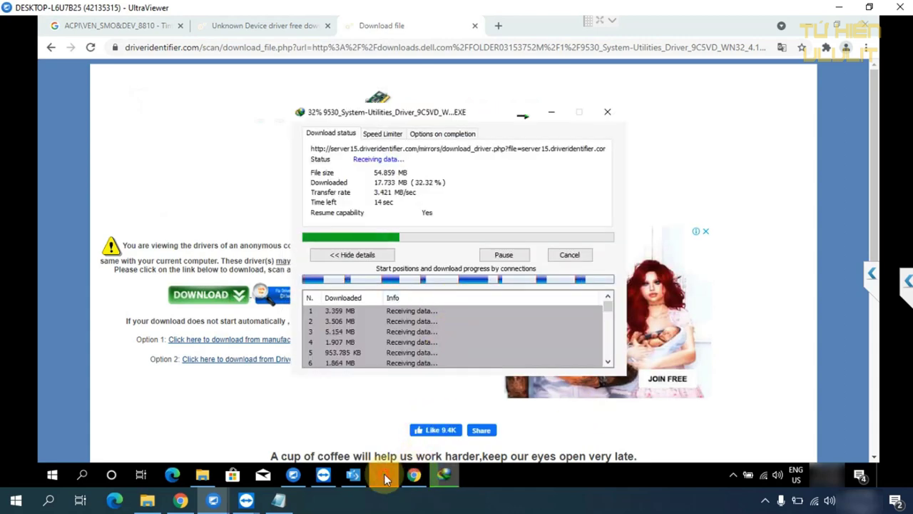
# Close the finished Microsoft Office installer window and Office Tool Plus while the driver downloads
pyautogui.click(385, 478)
pyautogui.click(466, 377)
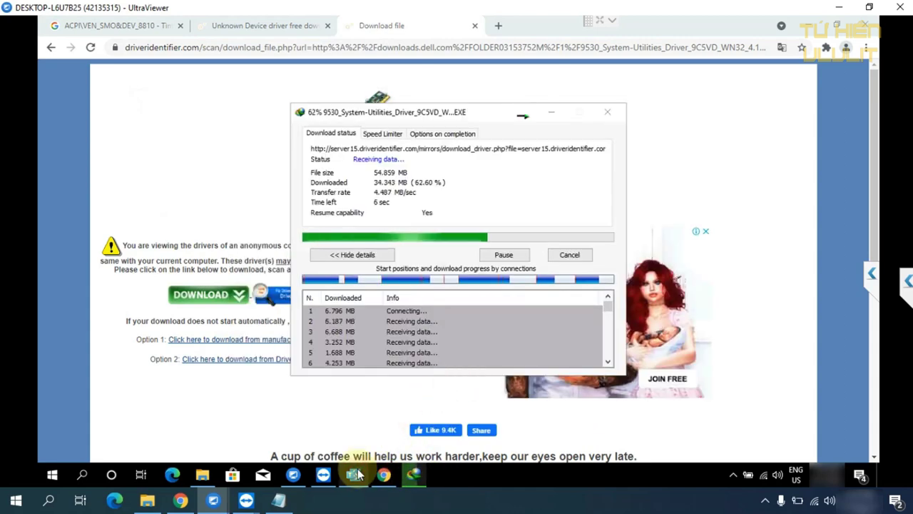
pyautogui.click(357, 475)
pyautogui.click(842, 32)
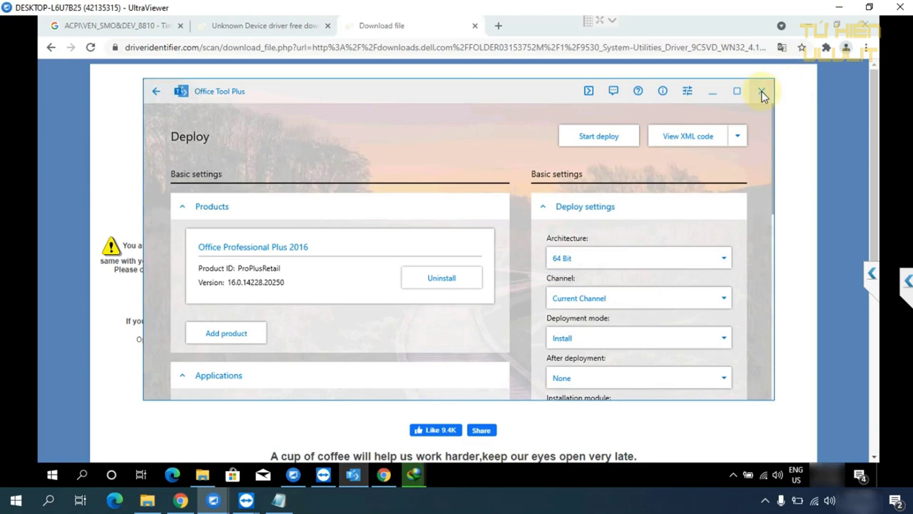
pyautogui.click(761, 92)
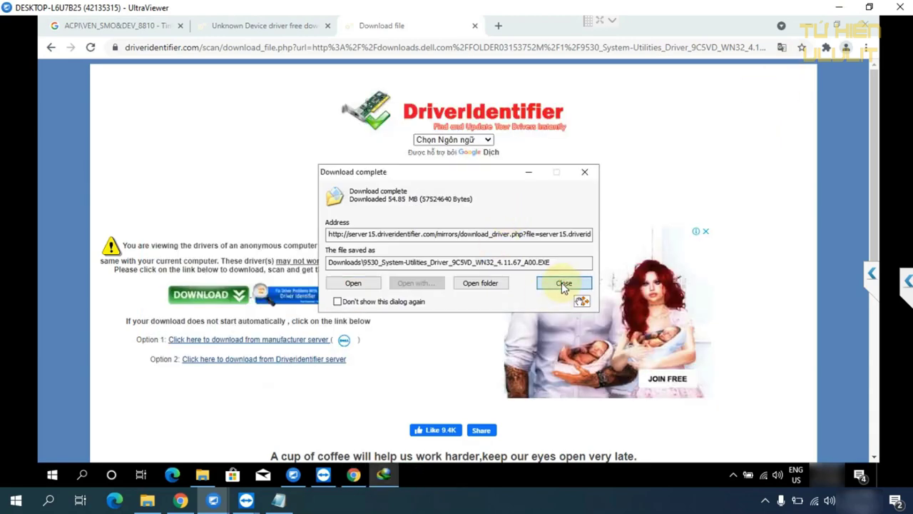
# Dismiss the download notice, open the Downloads folder and start the Dell installation of 9530_System-Utilities_Driver_9C5VD_WN32_4.11.67_A00
pyautogui.click(564, 283)
pyautogui.click(354, 474)
pyautogui.doubleClick(61, 87)
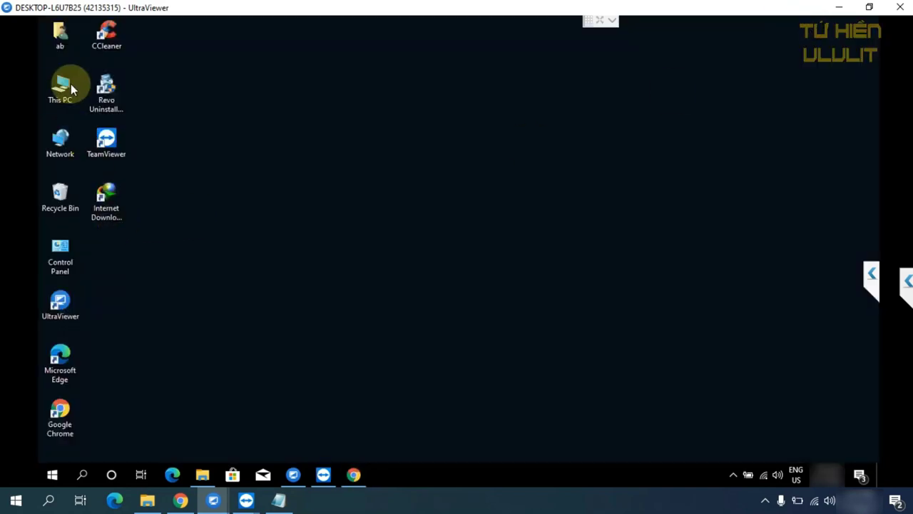
pyautogui.click(184, 182)
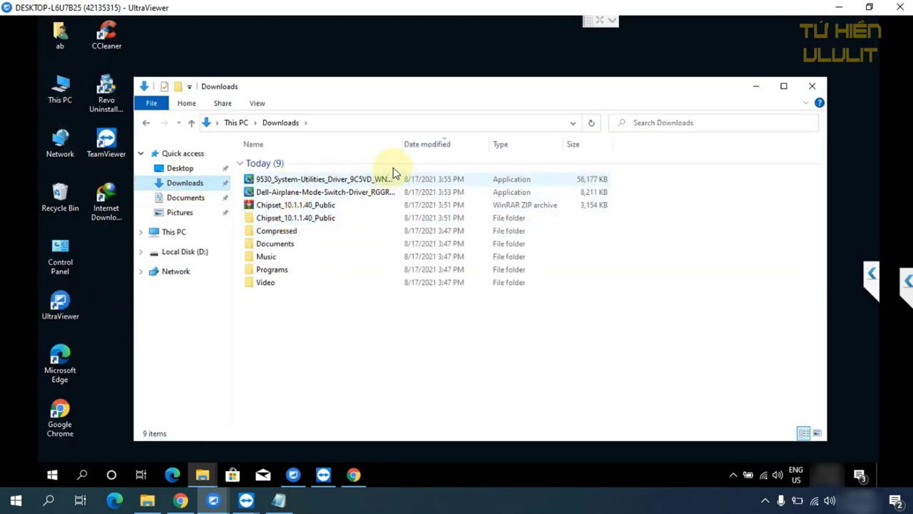
pyautogui.moveTo(397, 143); pyautogui.dragTo(462, 144)
pyautogui.doubleClick(269, 182)
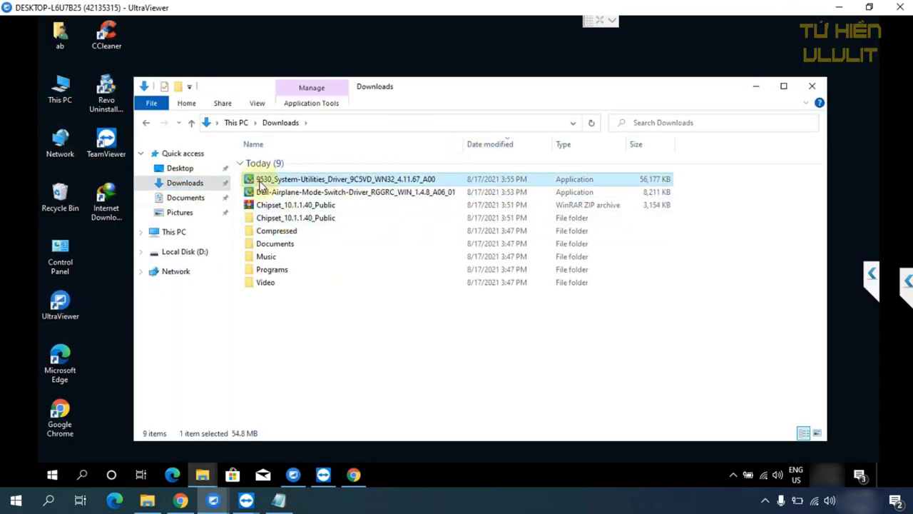
pyautogui.click(561, 260)
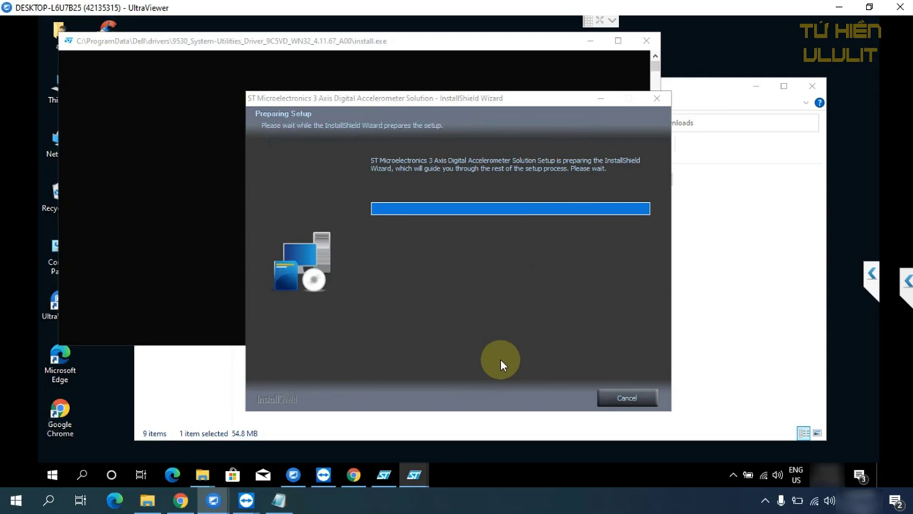
# Install ST Microelectronics 3 Axis Digital Accelerometer Solution, accepting the license and choosing to restart later, and dismiss the restart notification
pyautogui.click(531, 398)
pyautogui.click(436, 343)
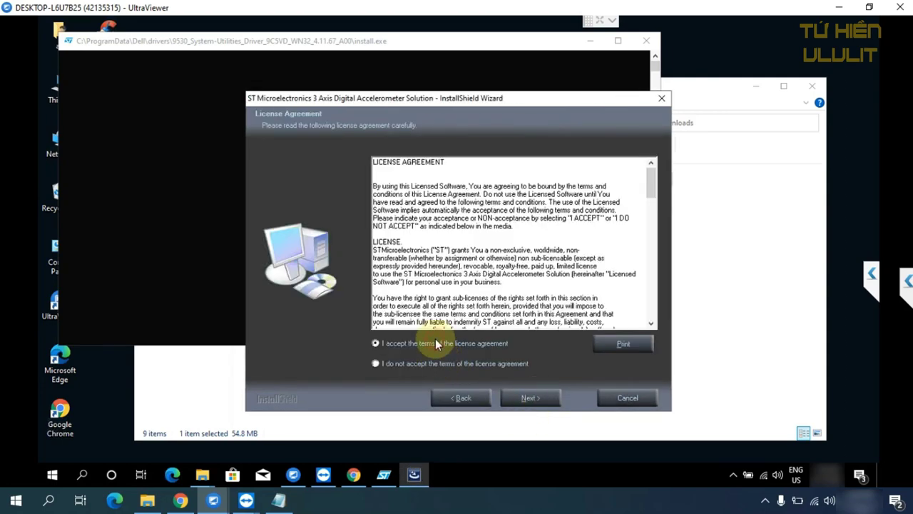
pyautogui.click(538, 399)
pyautogui.click(539, 399)
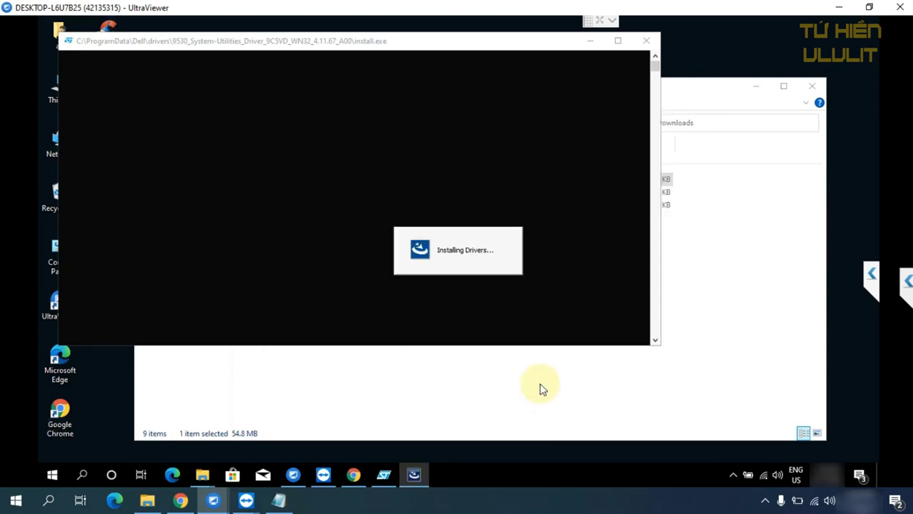
pyautogui.click(420, 259)
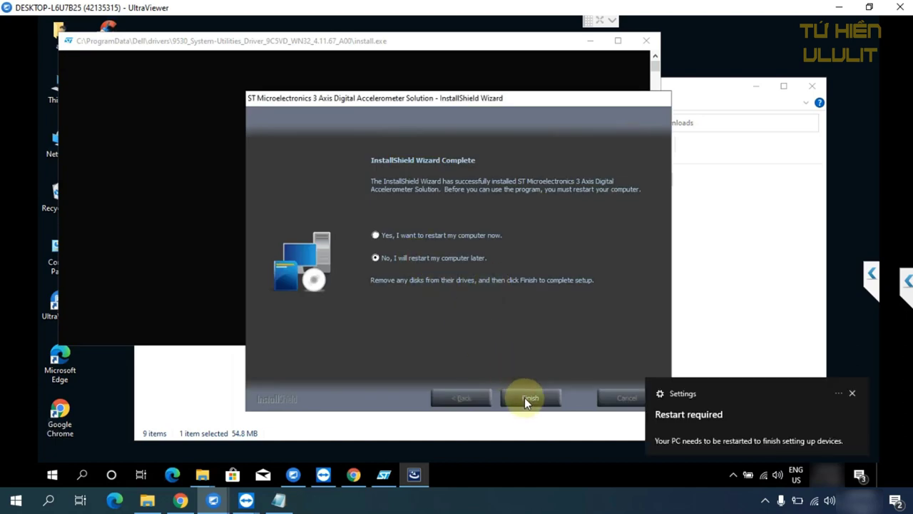
pyautogui.click(530, 399)
pyautogui.click(852, 393)
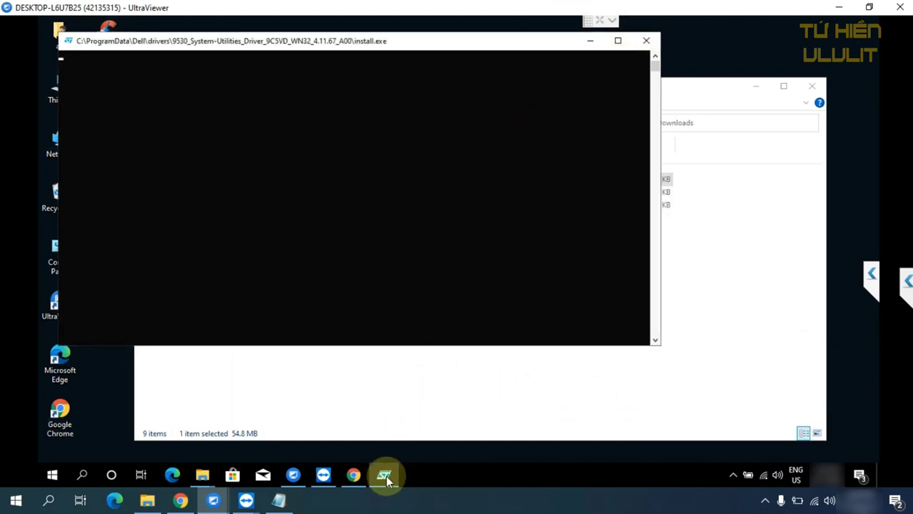
# Minimize the Downloads folder and the installer console, request This PC's management console and refresh the desktop
pyautogui.click(386, 480)
pyautogui.click(384, 477)
pyautogui.click(755, 86)
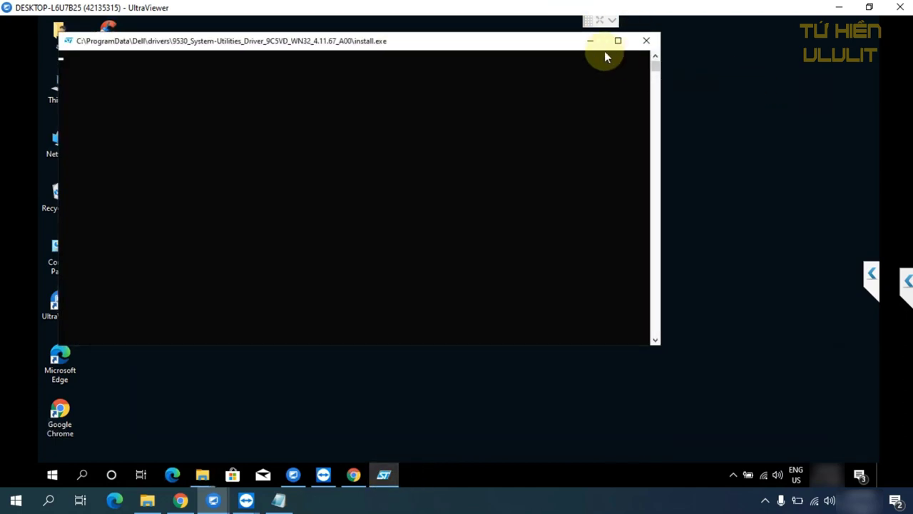
pyautogui.click(590, 41)
pyautogui.rightClick(60, 85)
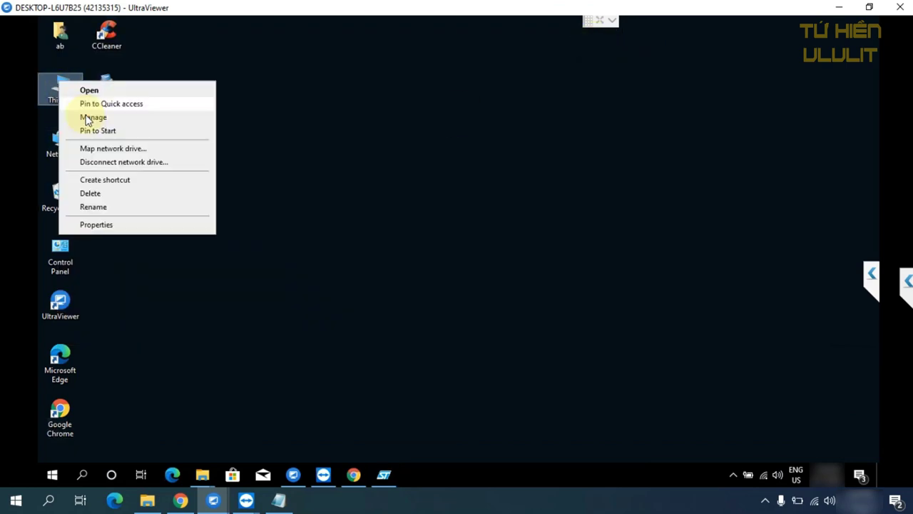
pyautogui.click(86, 118)
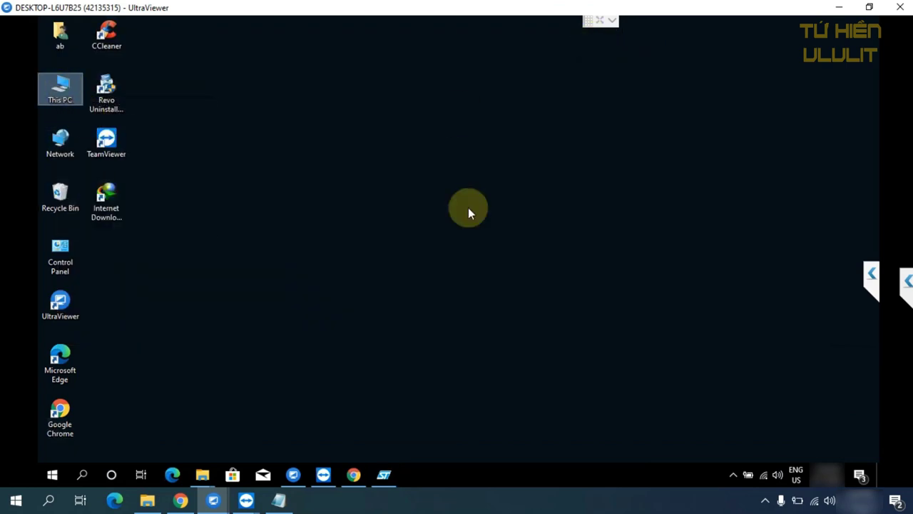
pyautogui.rightClick(328, 184)
pyautogui.click(353, 220)
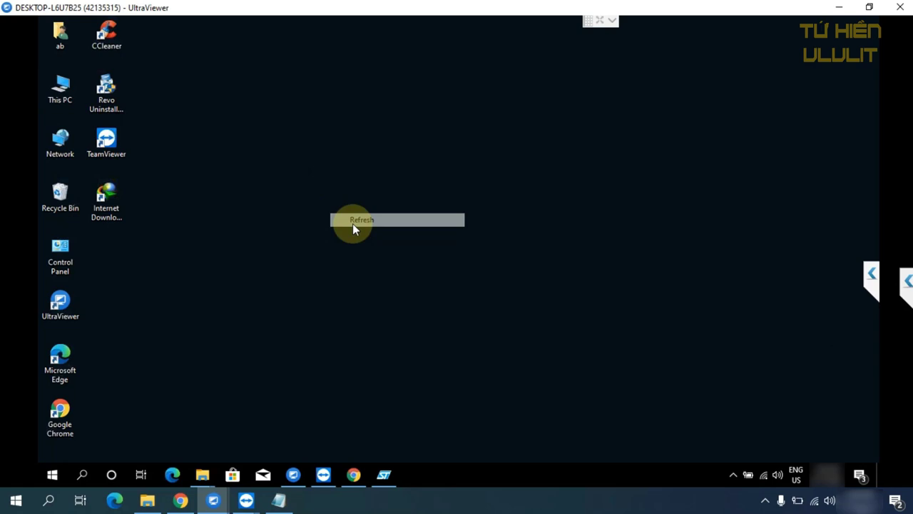
# Close the Dell Update Package window of the ST Microelectronics LNG3DMTR Motion Sensor Driver and refresh the desktop
pyautogui.click(384, 475)
pyautogui.click(591, 41)
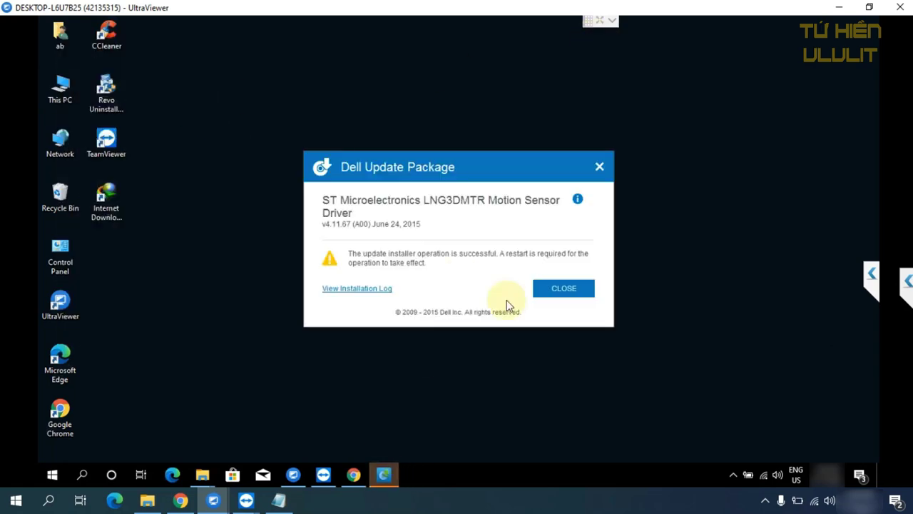
pyautogui.click(561, 291)
pyautogui.rightClick(244, 130)
pyautogui.click(289, 169)
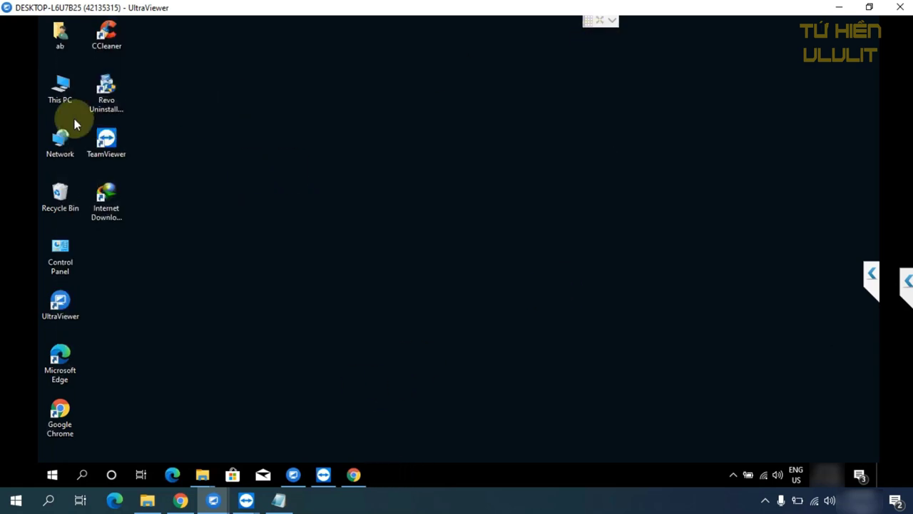
# Open Device Manager in This PC's management console and examine the devices listed under System devices
pyautogui.rightClick(68, 88)
pyautogui.click(102, 124)
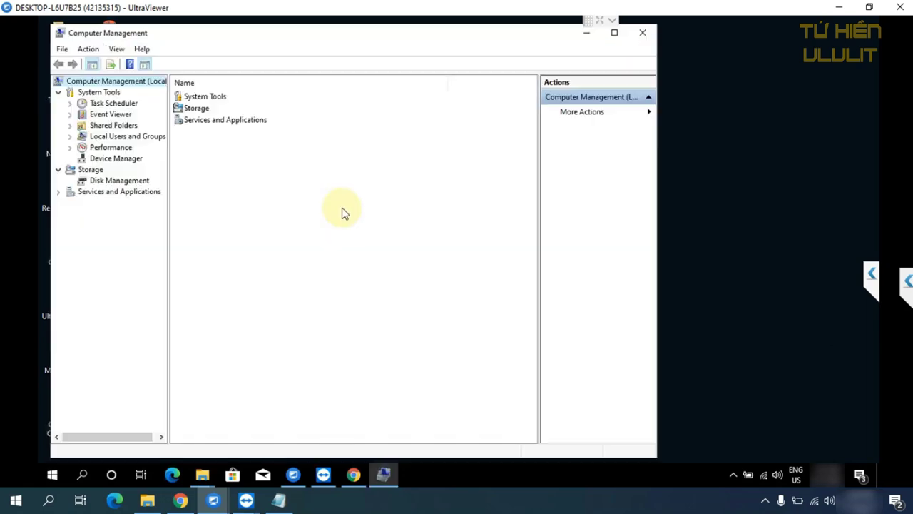
pyautogui.click(135, 159)
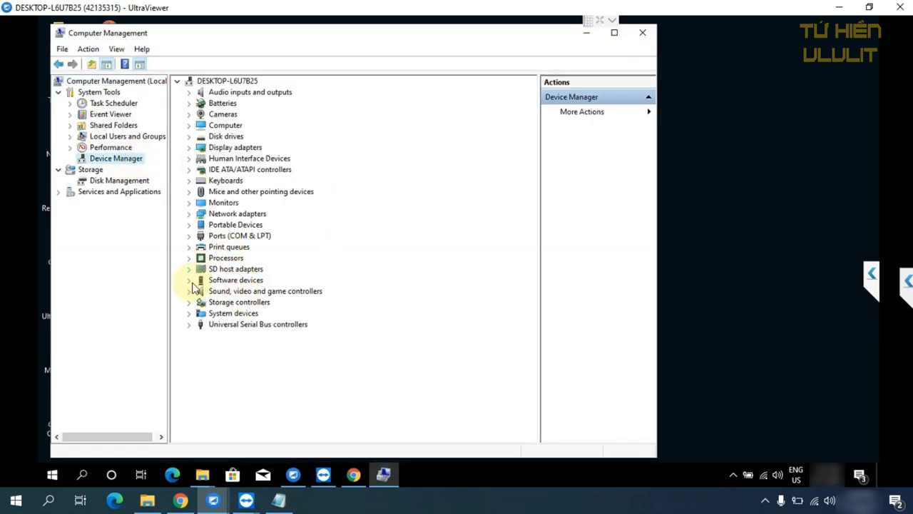
pyautogui.click(189, 324)
pyautogui.click(194, 314)
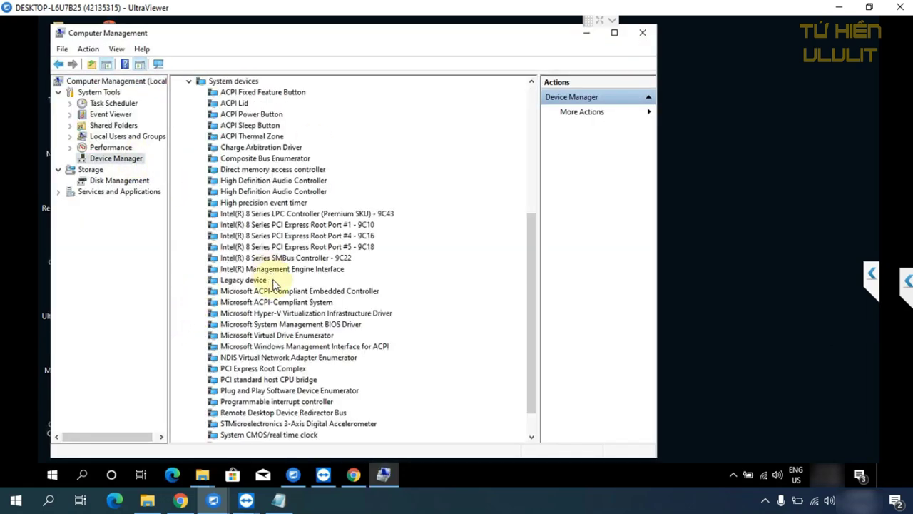
pyautogui.scroll(-1, 290, 307)
pyautogui.scroll(4, 285, 320)
pyautogui.scroll(2, 285, 319)
pyautogui.click(189, 249)
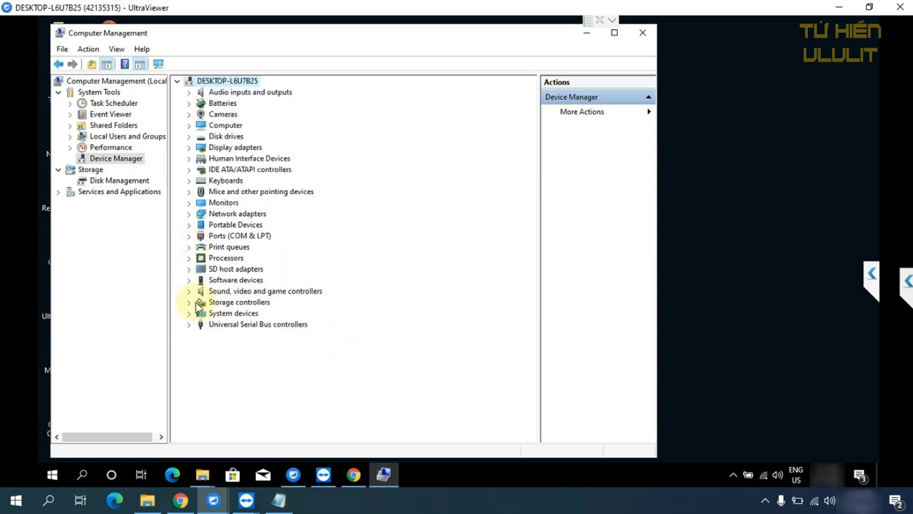
# Check the remaining device categories one by one, from Storage controllers up to Audio inputs and outputs, for devices without drivers
pyautogui.click(190, 302)
pyautogui.click(189, 302)
pyautogui.click(189, 292)
pyautogui.click(190, 291)
pyautogui.click(189, 280)
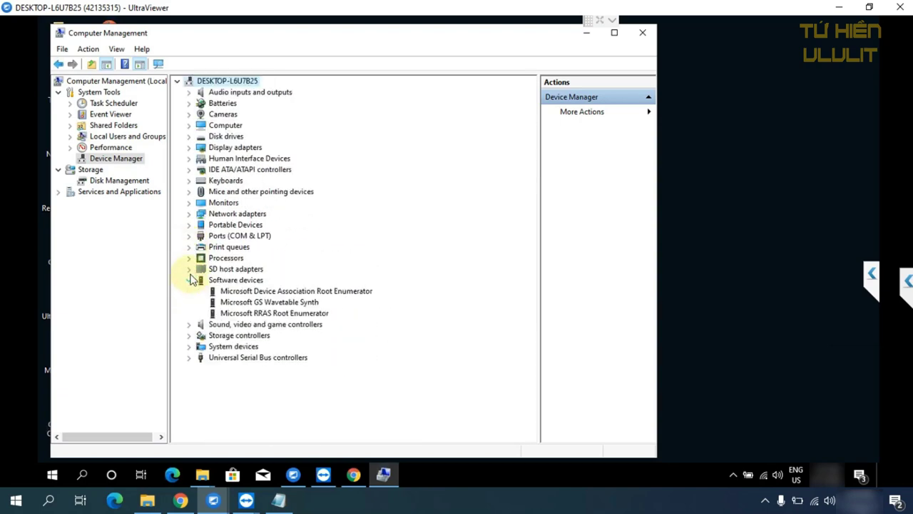
pyautogui.click(189, 280)
pyautogui.click(189, 269)
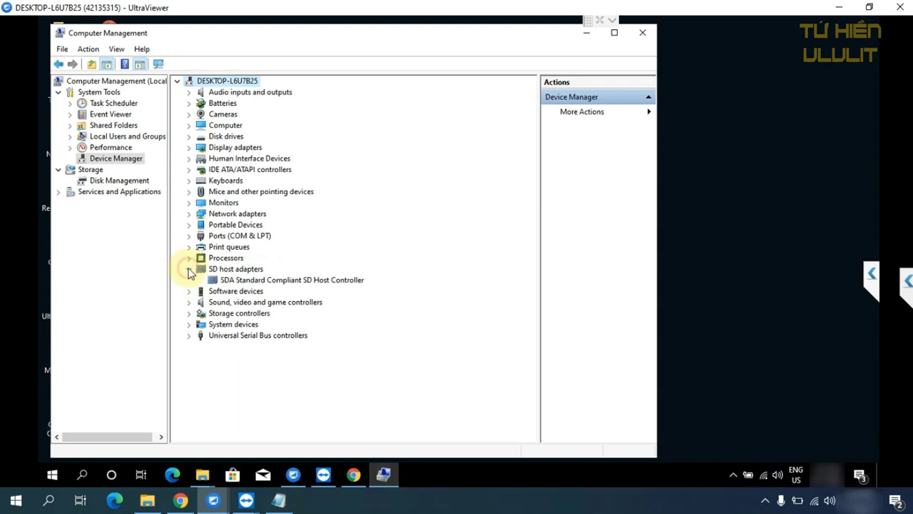
pyautogui.click(189, 269)
pyautogui.click(189, 258)
pyautogui.click(189, 257)
pyautogui.click(189, 247)
pyautogui.click(189, 247)
pyautogui.click(189, 235)
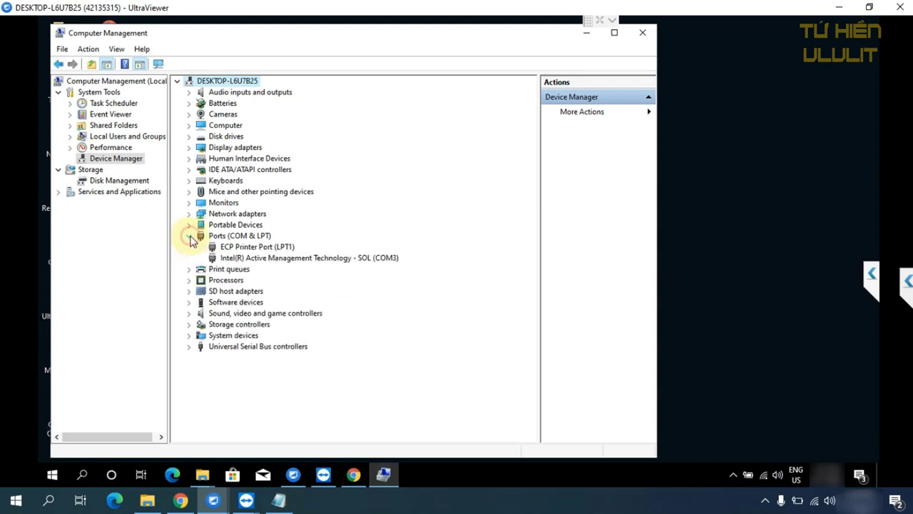
pyautogui.click(189, 236)
pyautogui.click(189, 224)
pyautogui.click(189, 224)
pyautogui.click(189, 213)
pyautogui.click(189, 213)
pyautogui.click(189, 202)
pyautogui.click(189, 202)
pyautogui.click(189, 192)
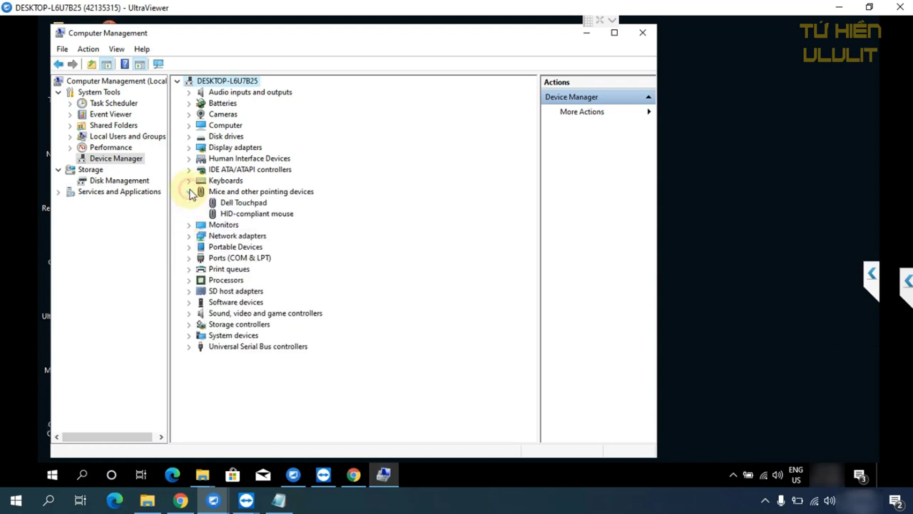
pyautogui.click(189, 191)
pyautogui.click(189, 180)
pyautogui.click(189, 181)
pyautogui.click(189, 169)
pyautogui.click(189, 169)
pyautogui.click(189, 158)
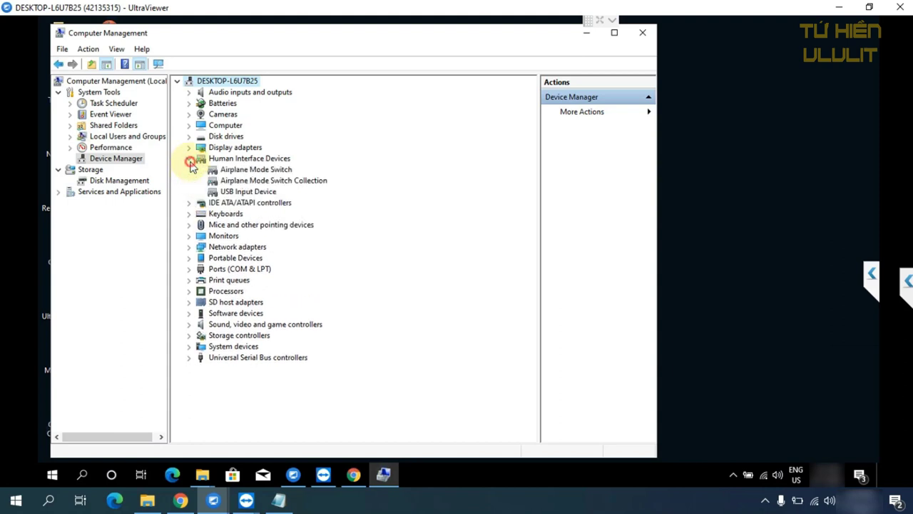
pyautogui.click(189, 158)
pyautogui.click(189, 147)
pyautogui.click(189, 147)
pyautogui.click(189, 136)
pyautogui.click(189, 136)
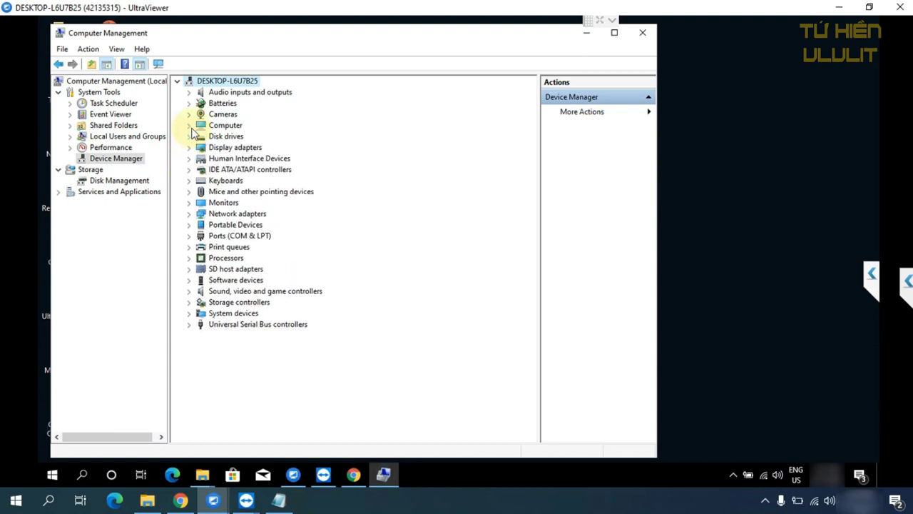
pyautogui.click(189, 115)
pyautogui.click(189, 114)
pyautogui.click(189, 103)
pyautogui.click(189, 103)
pyautogui.click(189, 93)
pyautogui.click(189, 92)
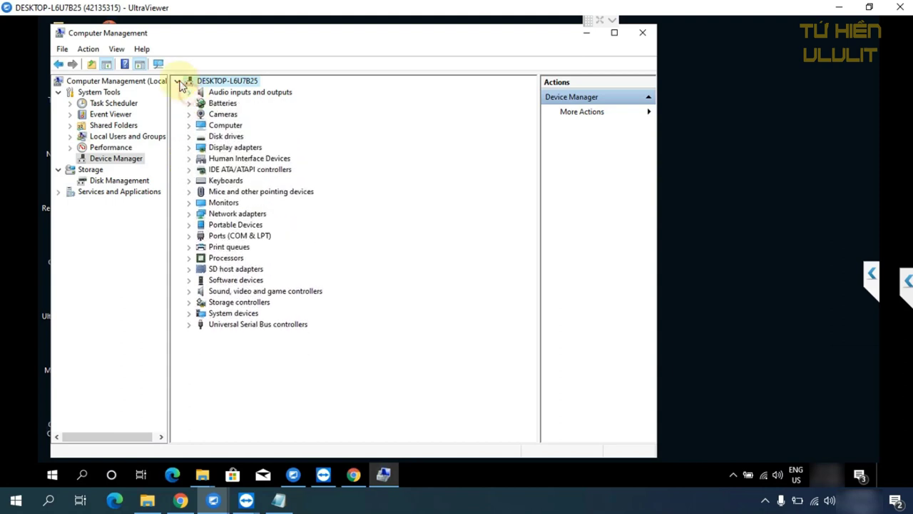
# Collapse the device tree, close Computer Management and refresh the desktop
pyautogui.click(177, 80)
pyautogui.click(644, 37)
pyautogui.rightClick(473, 188)
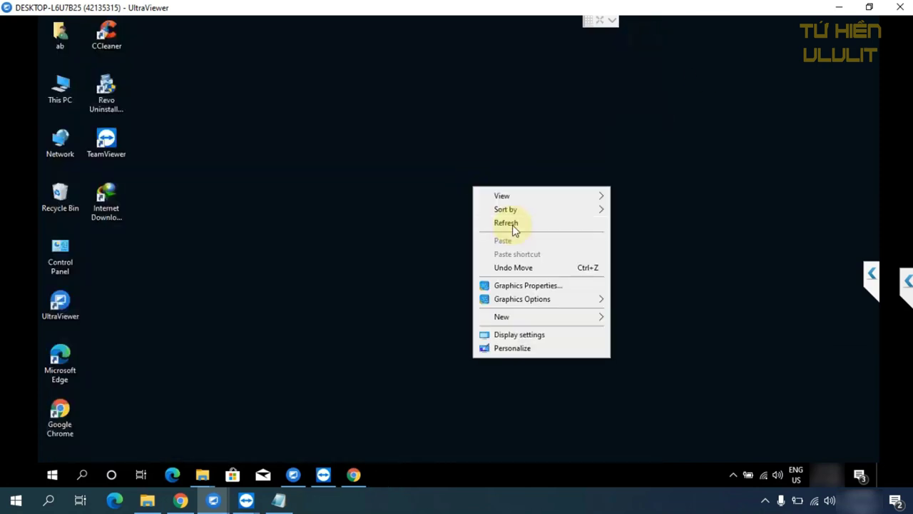
pyautogui.click(514, 231)
# In the TeamViewer session of DESKTOP-1OUSGBP, view This PC's properties, examine the Windows edition and build, and close Settings
pyautogui.rightClick(60, 66)
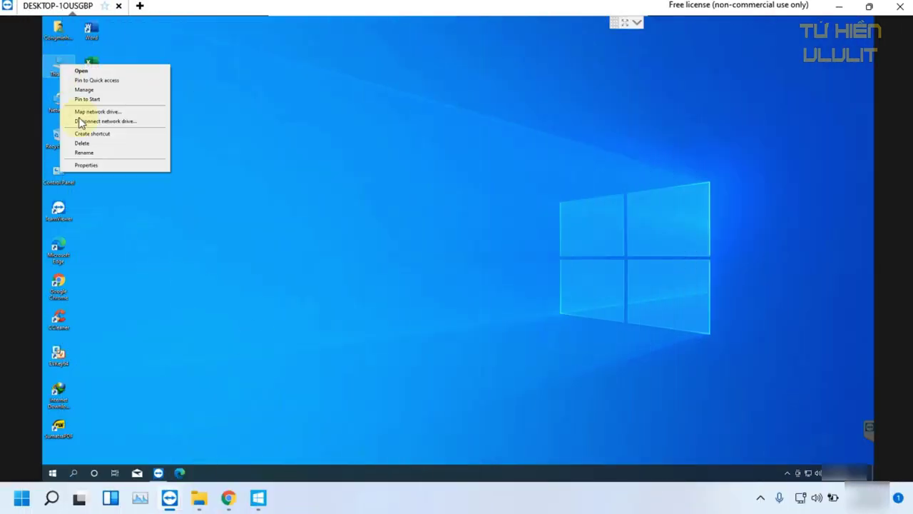
pyautogui.click(86, 165)
pyautogui.doubleClick(570, 47)
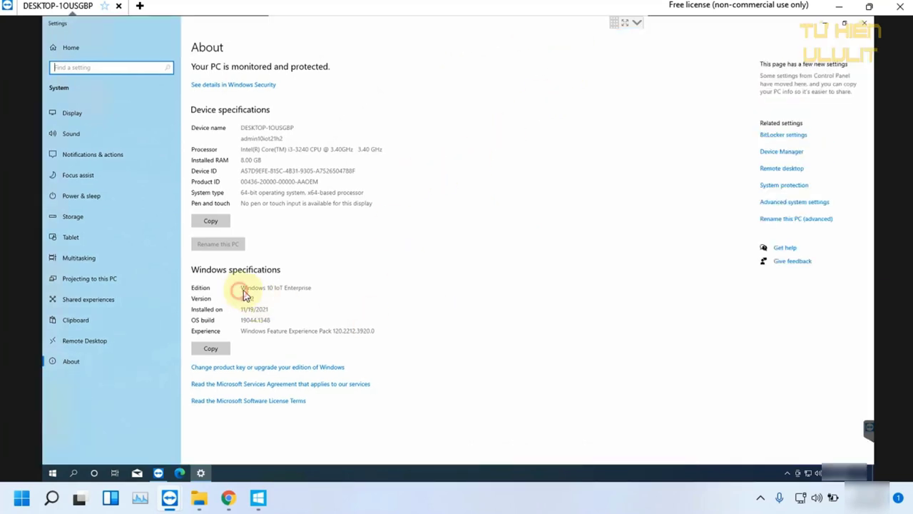
pyautogui.moveTo(321, 288); pyautogui.dragTo(224, 288)
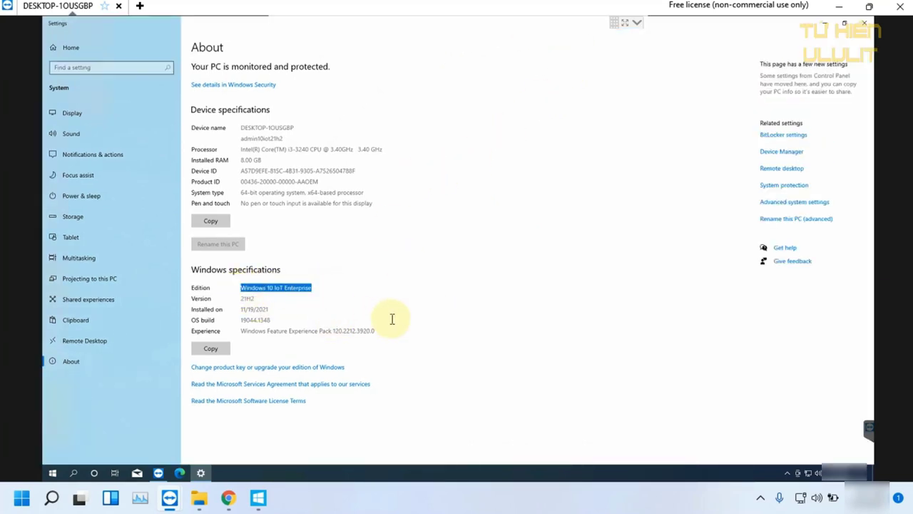
pyautogui.click(276, 320)
pyautogui.click(783, 59)
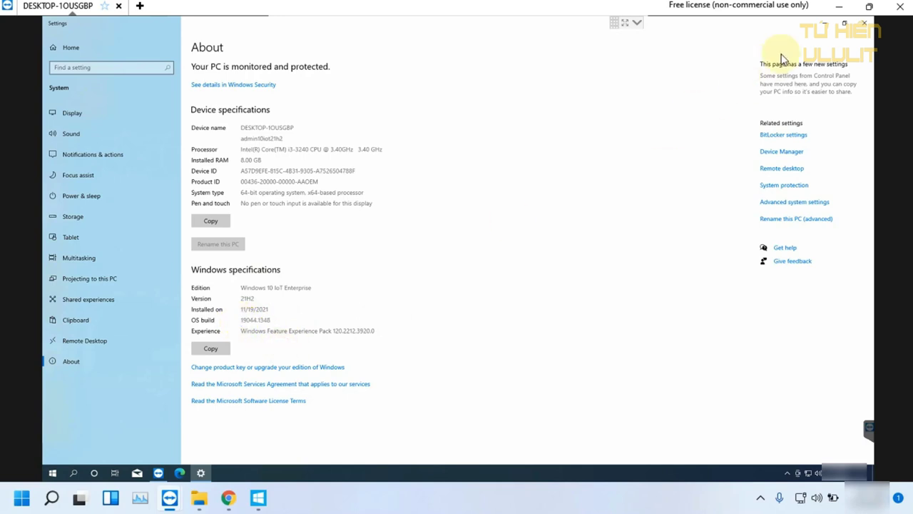
pyautogui.click(846, 26)
pyautogui.click(592, 45)
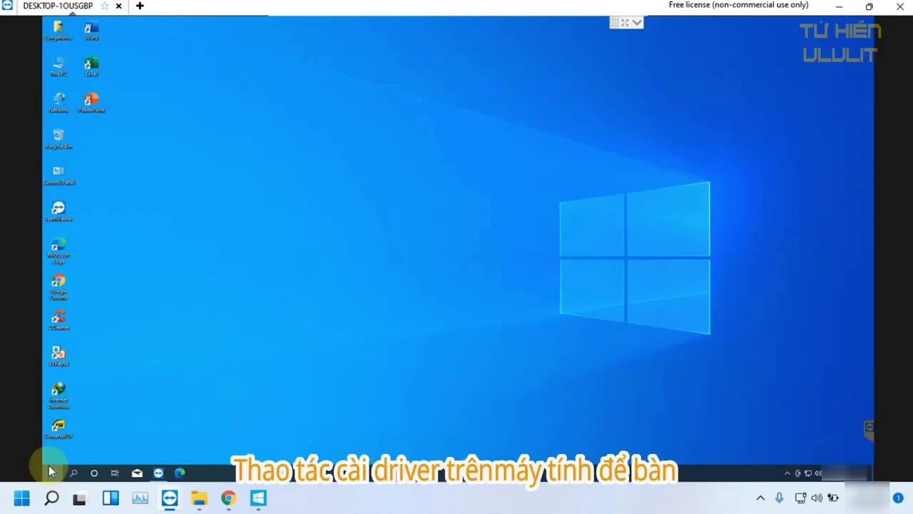
# Open the Windows Update page in Settings, check the update status and close Settings
pyautogui.click(52, 472)
pyautogui.click(55, 435)
pyautogui.click(157, 282)
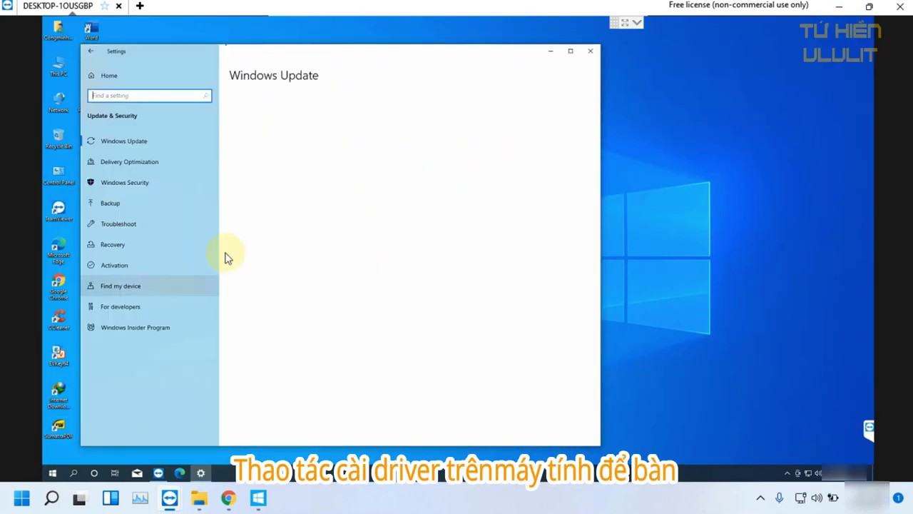
pyautogui.click(570, 52)
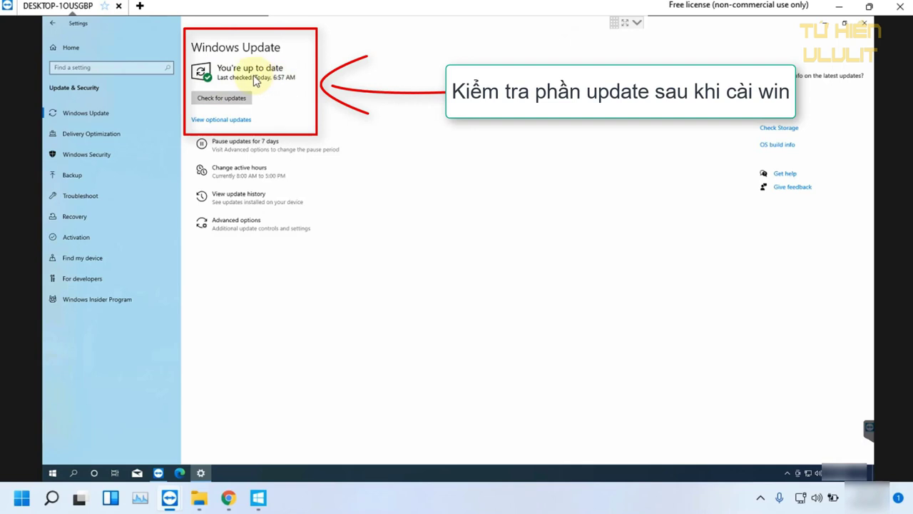
pyautogui.click(846, 25)
pyautogui.click(590, 53)
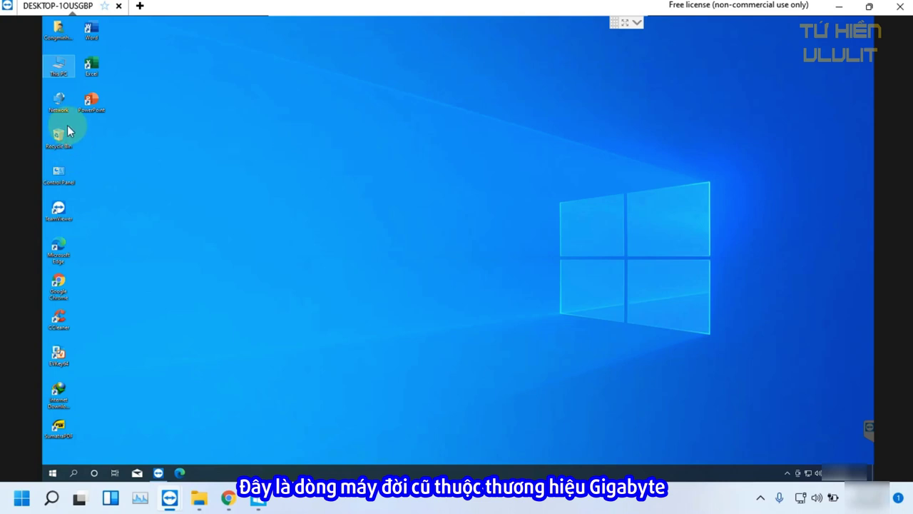
# Open Computer Management from This PC, maximize it, and select the PCI Simple Communications Controller in Device Manager
pyautogui.rightClick(58, 65)
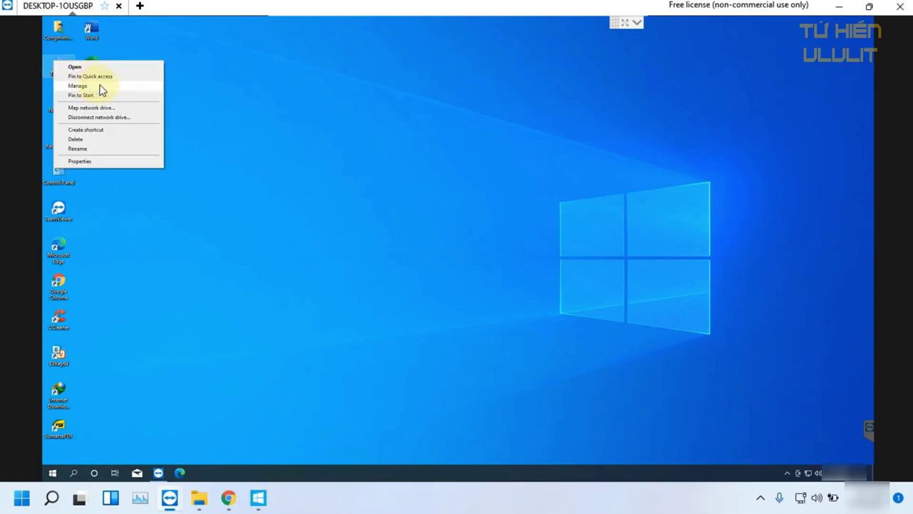
pyautogui.click(146, 87)
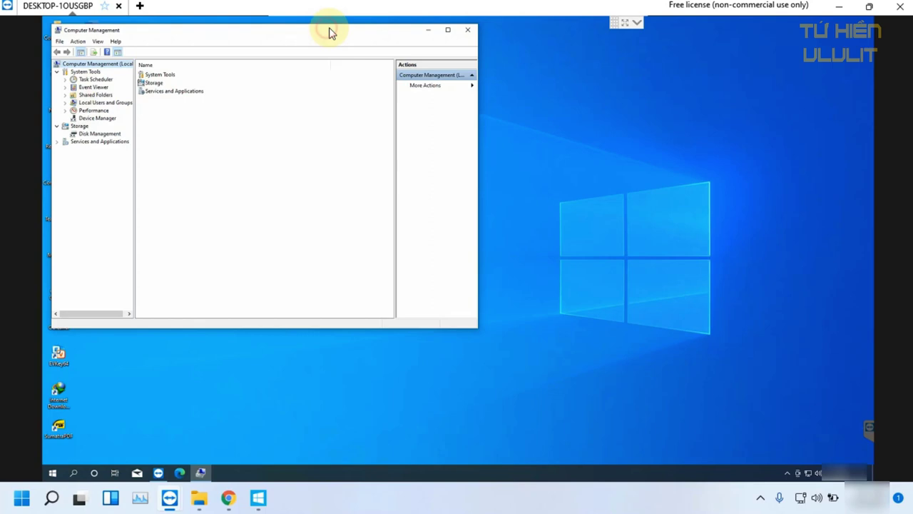
pyautogui.moveTo(329, 32); pyautogui.dragTo(532, 53)
pyautogui.click(531, 54)
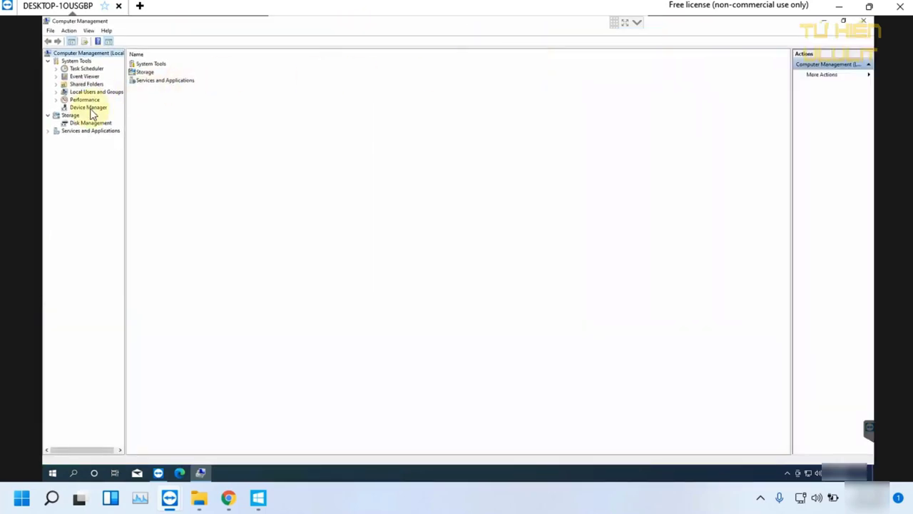
pyautogui.click(89, 108)
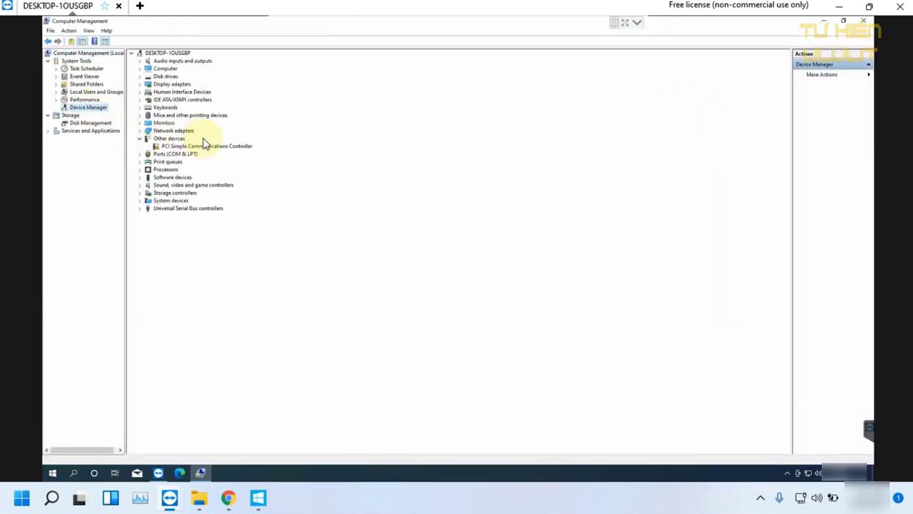
pyautogui.click(245, 147)
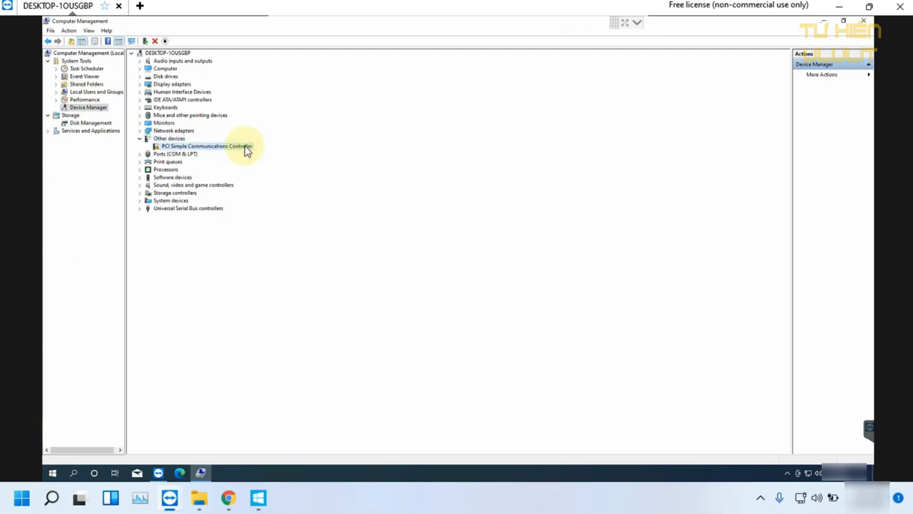
# Run msinfo32, examine the OS name, baseboard product and system manufacturer in System Information, and close it
pyautogui.click(73, 473)
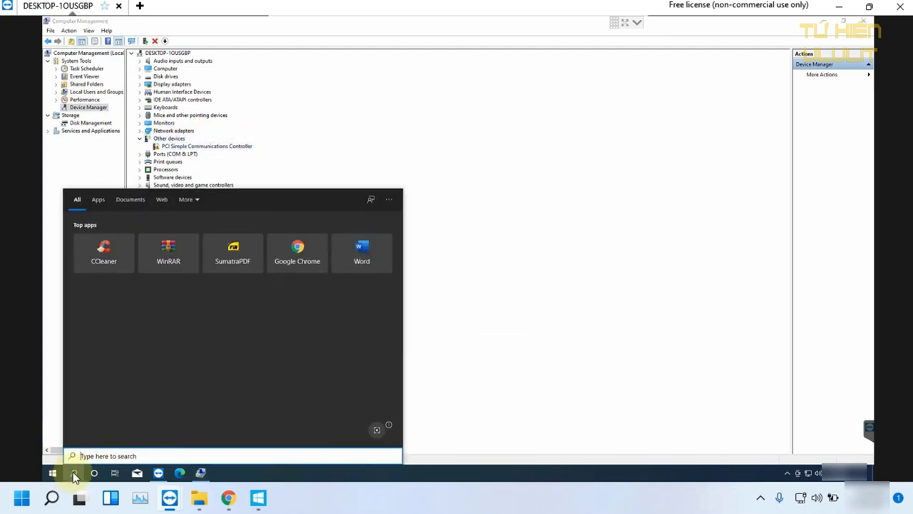
pyautogui.write('msinfo32')
pyautogui.press('Return')
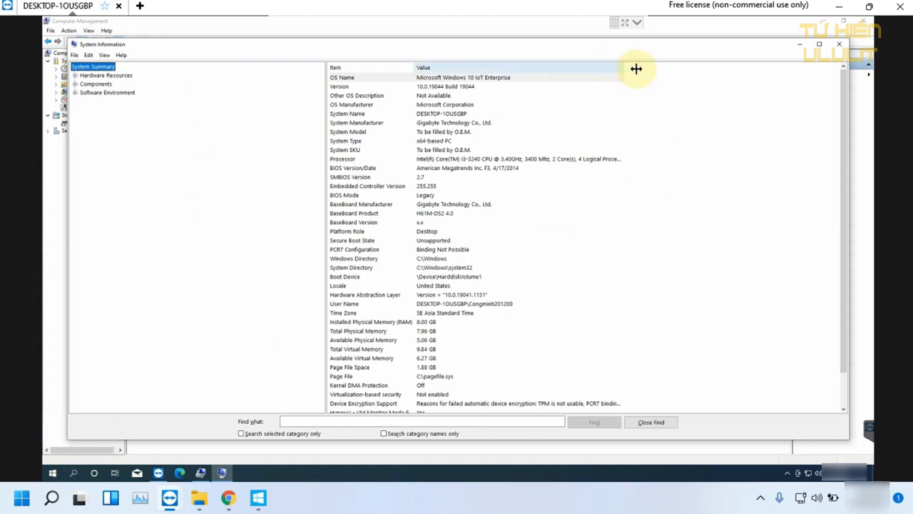
pyautogui.click(634, 74)
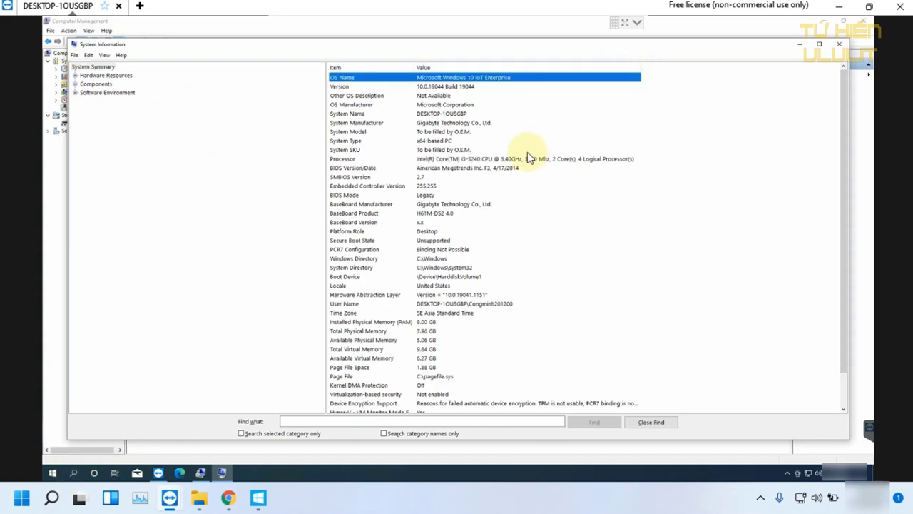
pyautogui.click(537, 213)
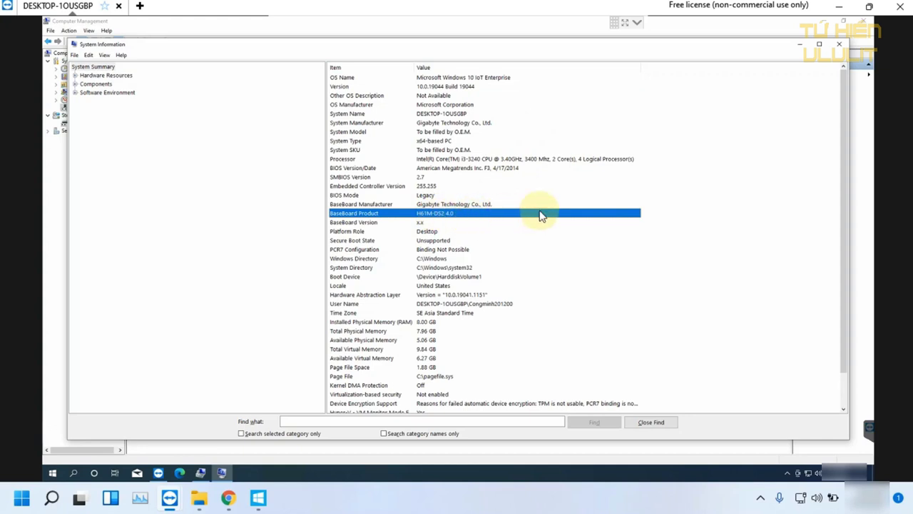
pyautogui.click(475, 124)
pyautogui.click(836, 46)
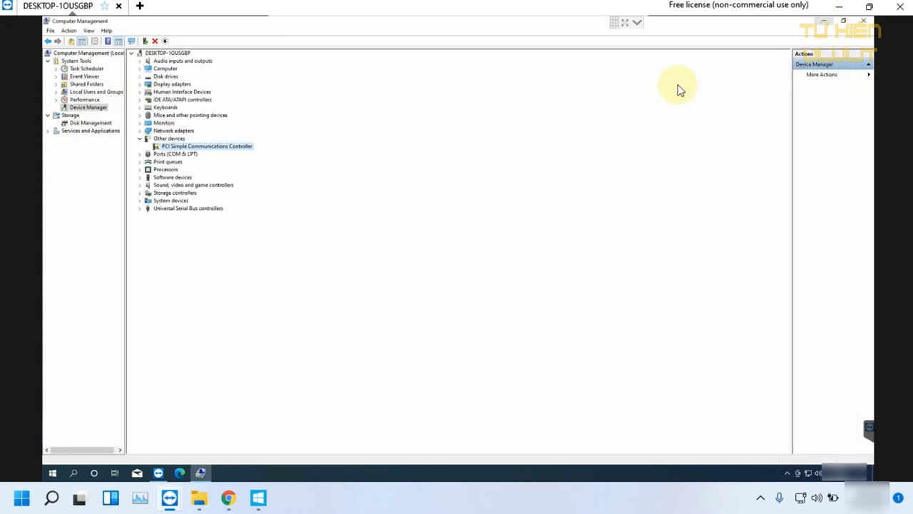
# Copy the first Hardware Ids value from the PCI Simple Communications Controller's properties and minimize Computer Management
pyautogui.doubleClick(210, 146)
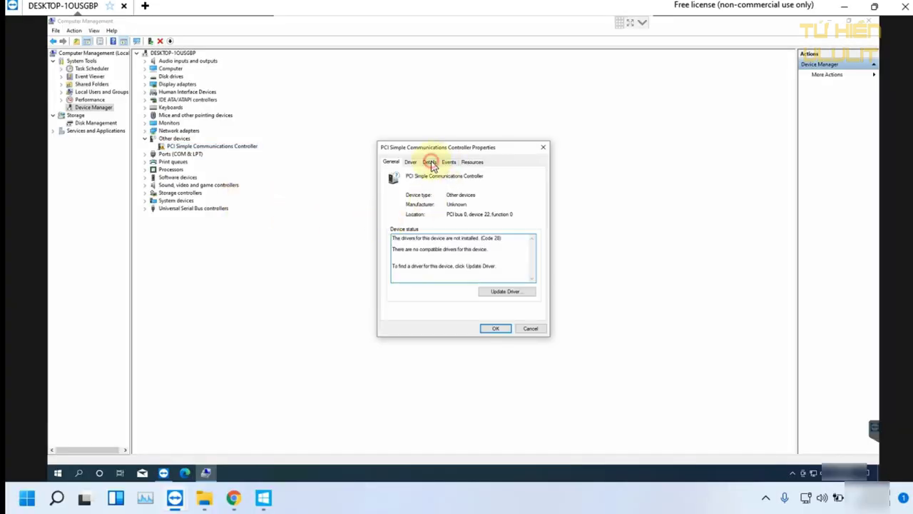
pyautogui.click(429, 162)
pyautogui.click(442, 204)
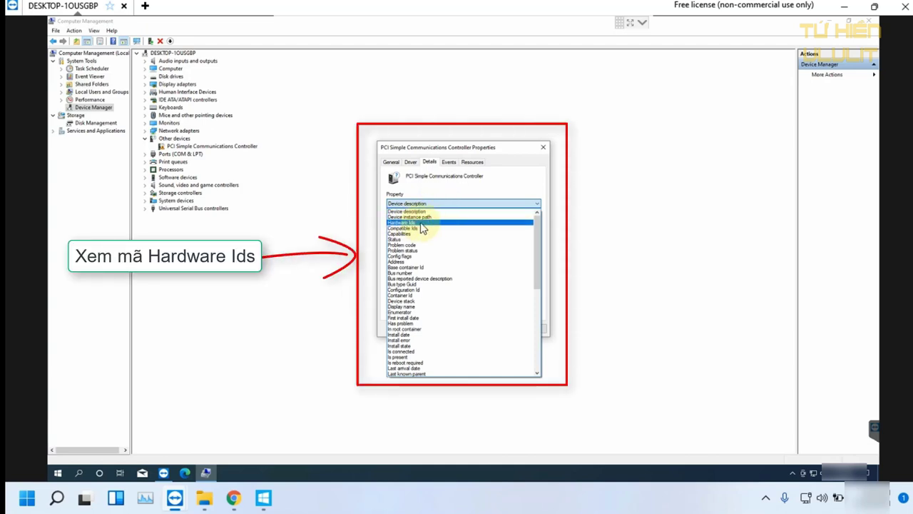
pyautogui.click(432, 223)
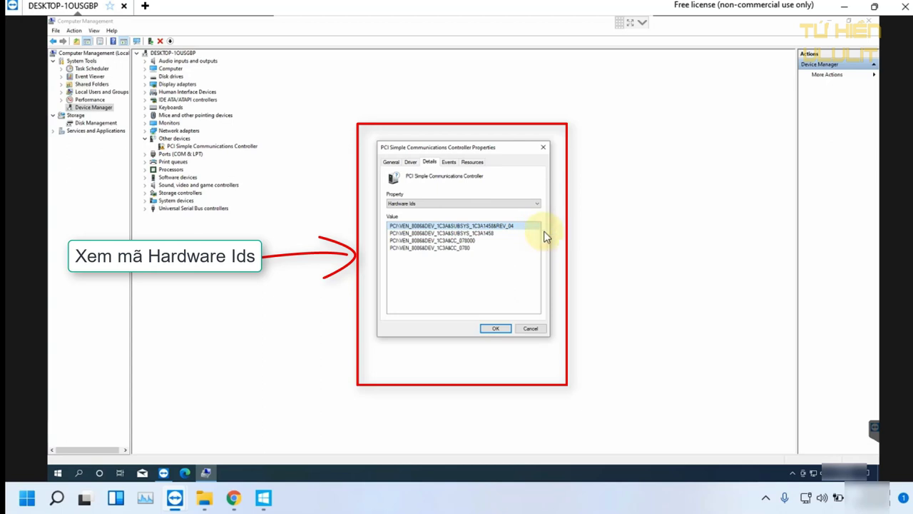
pyautogui.click(497, 328)
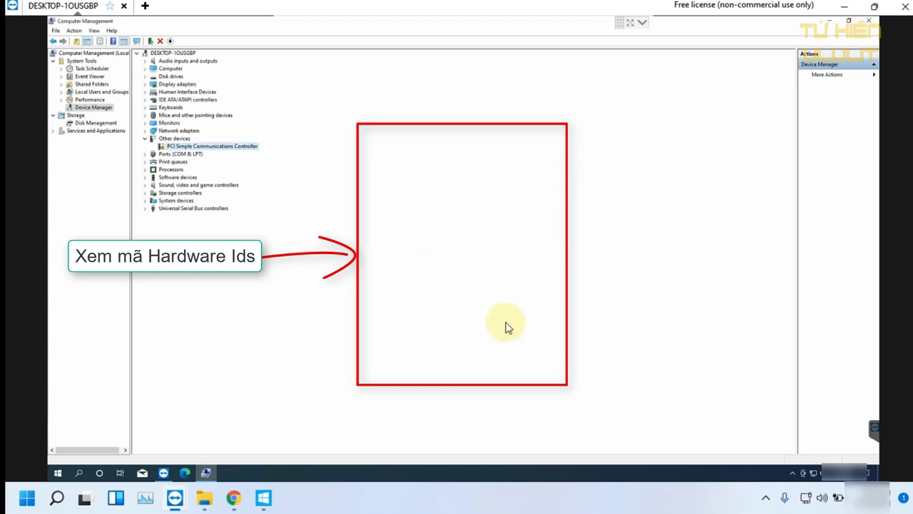
pyautogui.click(848, 24)
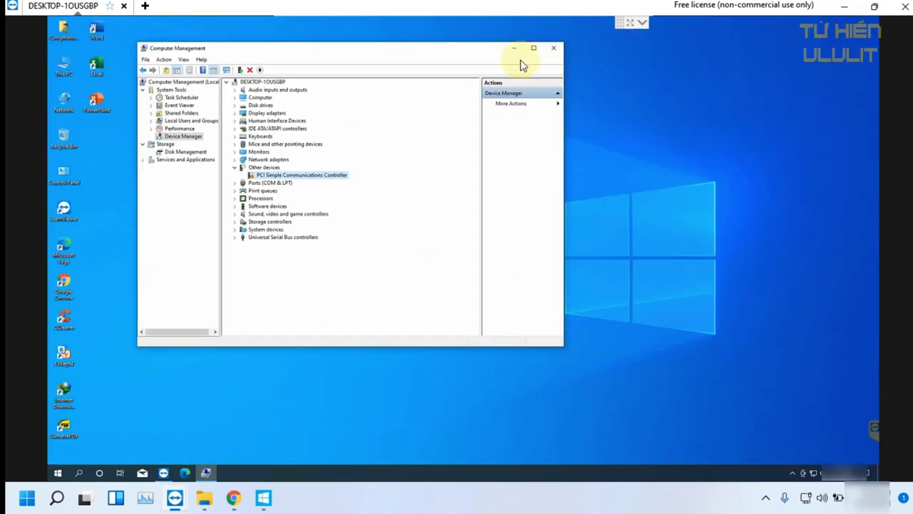
pyautogui.click(515, 50)
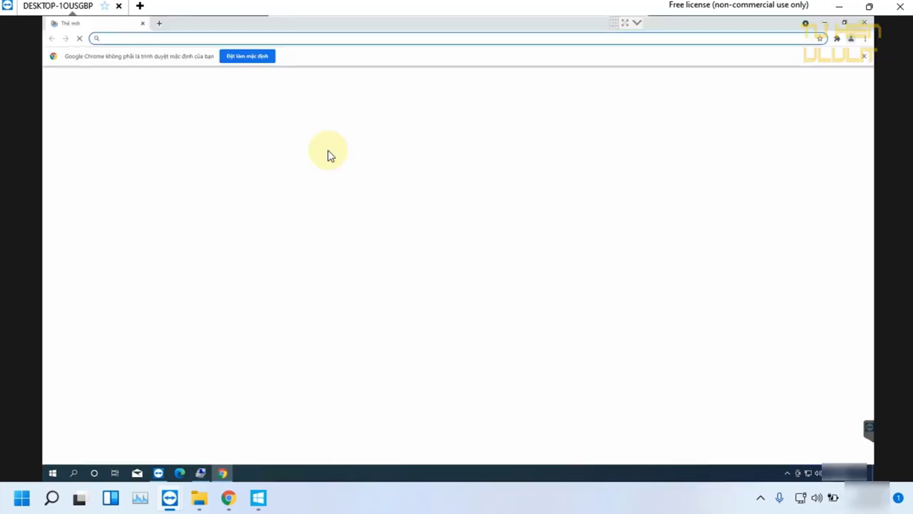
# Set Google Chrome as the default web browser in Windows Default apps and close Settings
pyautogui.click(243, 55)
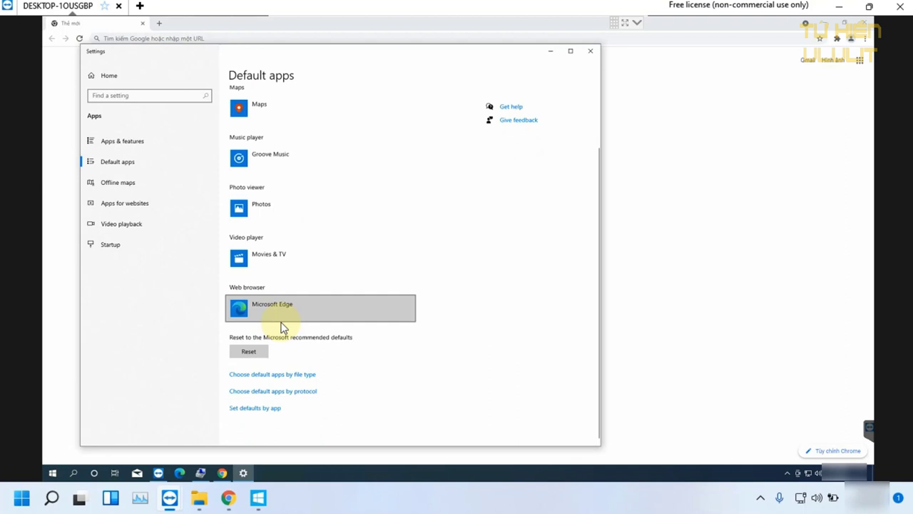
pyautogui.click(279, 308)
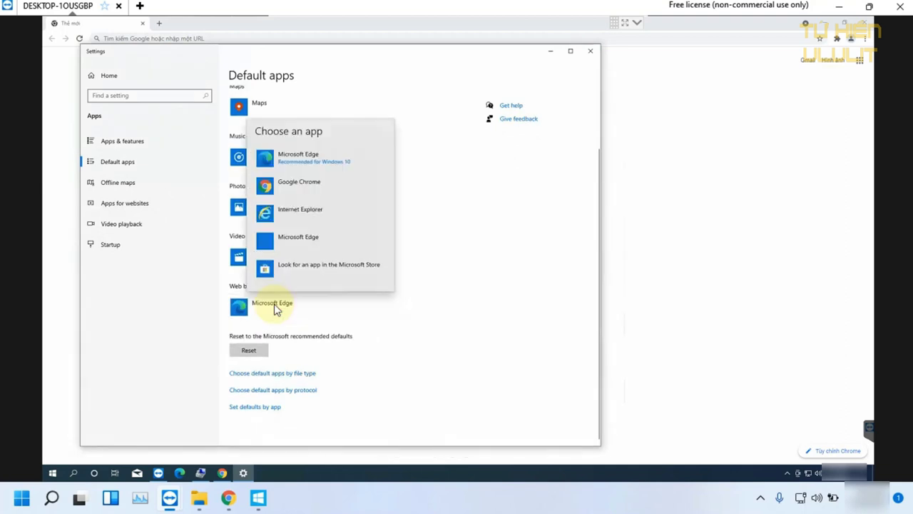
pyautogui.click(295, 184)
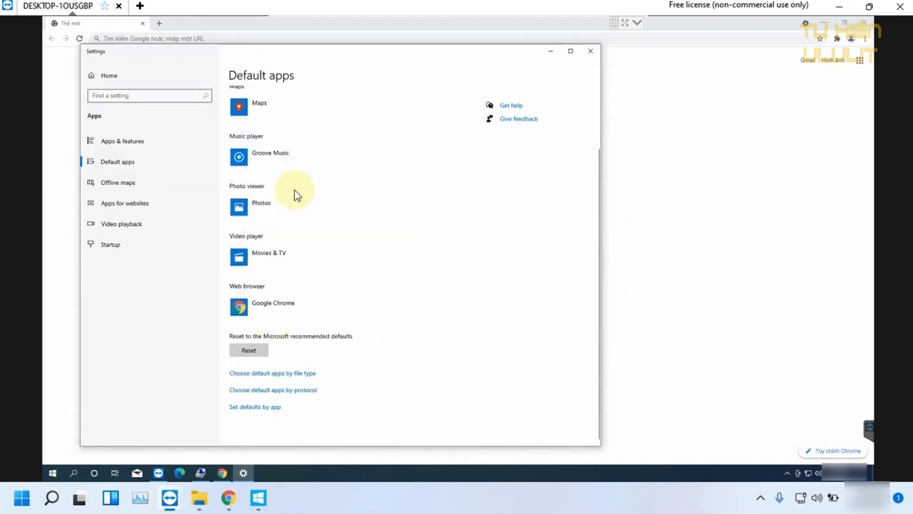
pyautogui.click(590, 51)
# Search Google for PCI\VEN_8086&DEV_1C3A&SUBSYS_1C3A1458&REV_04 and open the DriverIdentifier result for Gigabyte in a new tab
pyautogui.write('PCI\\VEN_8086&DEV_1C3A&SUBSYS_1C3A1458&REV_04')
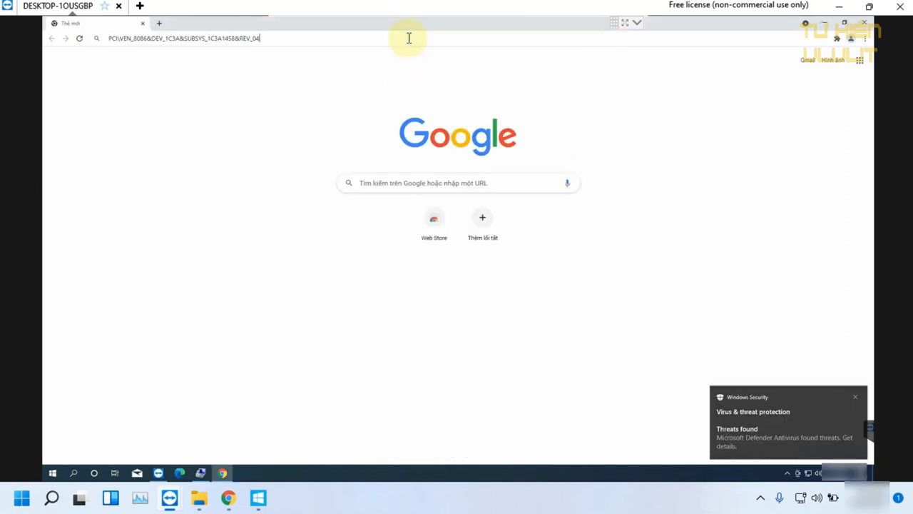
pyautogui.press('Return')
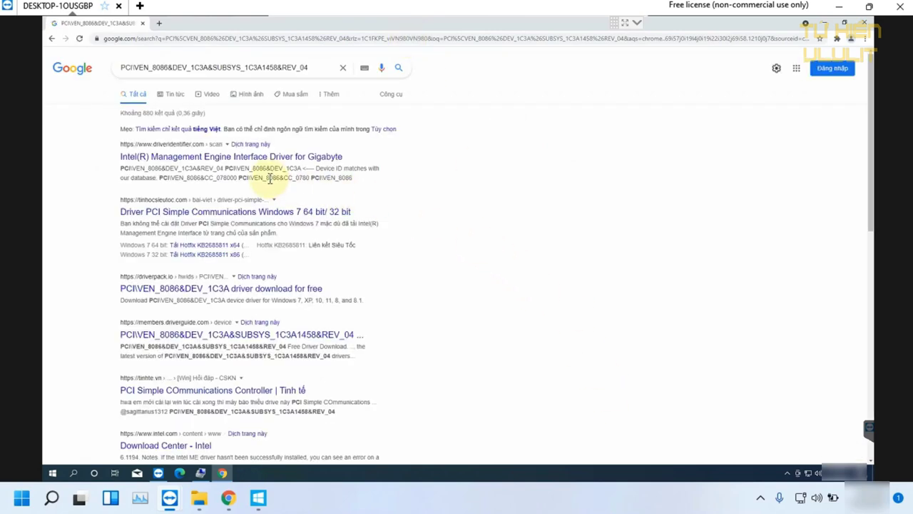
pyautogui.rightClick(289, 156)
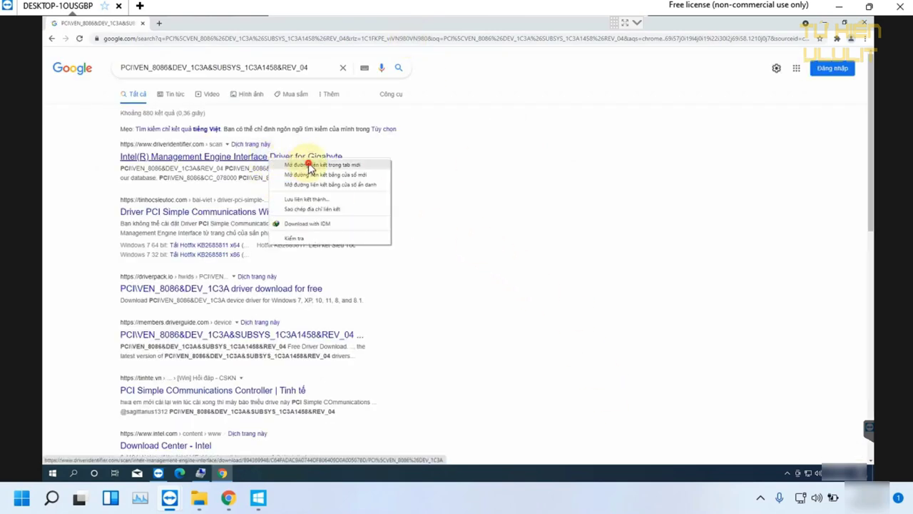
pyautogui.click(317, 166)
pyautogui.click(200, 23)
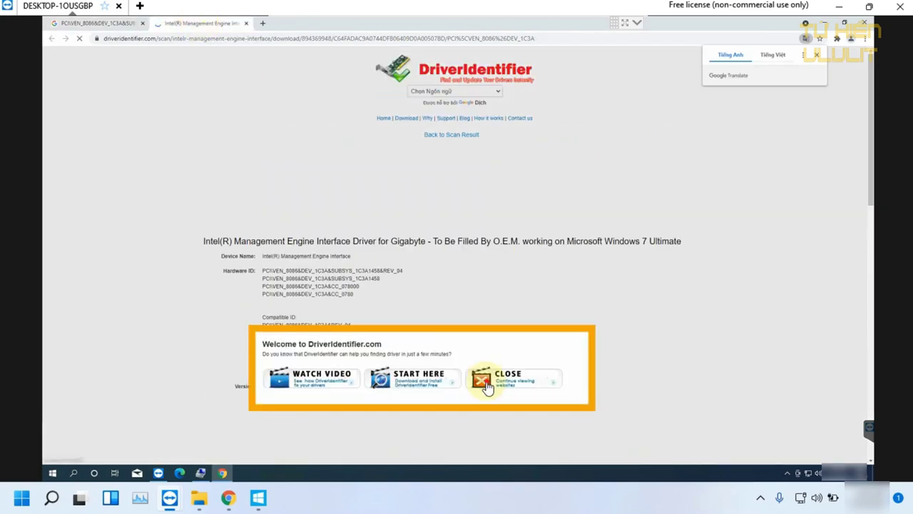
# Dismiss the DriverIdentifier welcome pop-up and the Windows Security notification, and examine the list of matching driver files
pyautogui.click(491, 378)
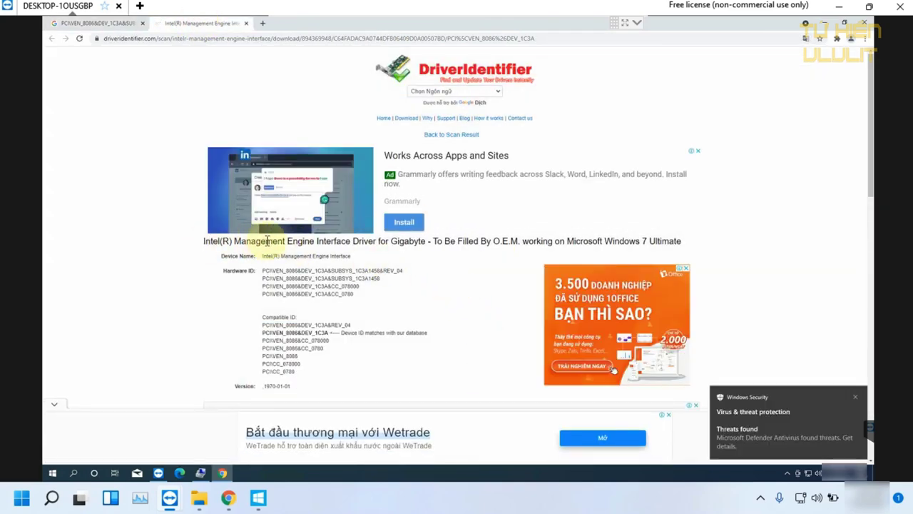
pyautogui.click(855, 397)
pyautogui.scroll(-7, 375, 266)
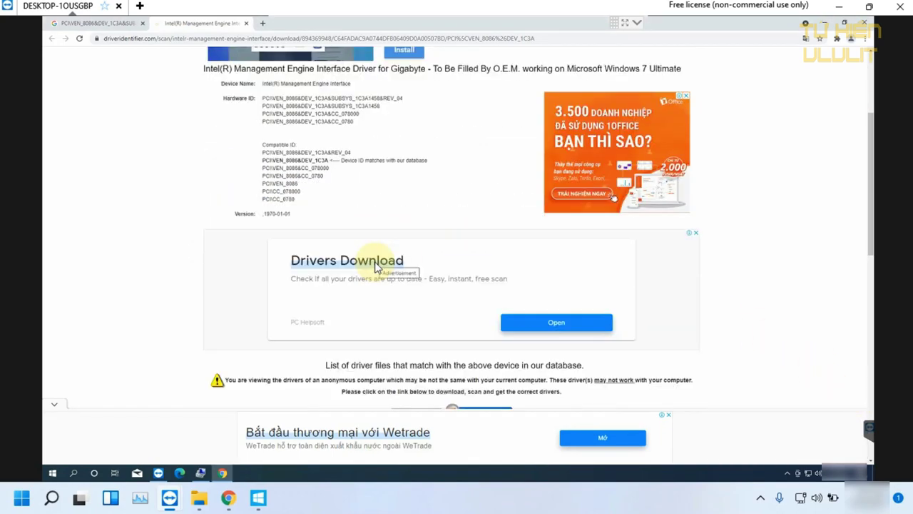
pyautogui.scroll(-5, 376, 267)
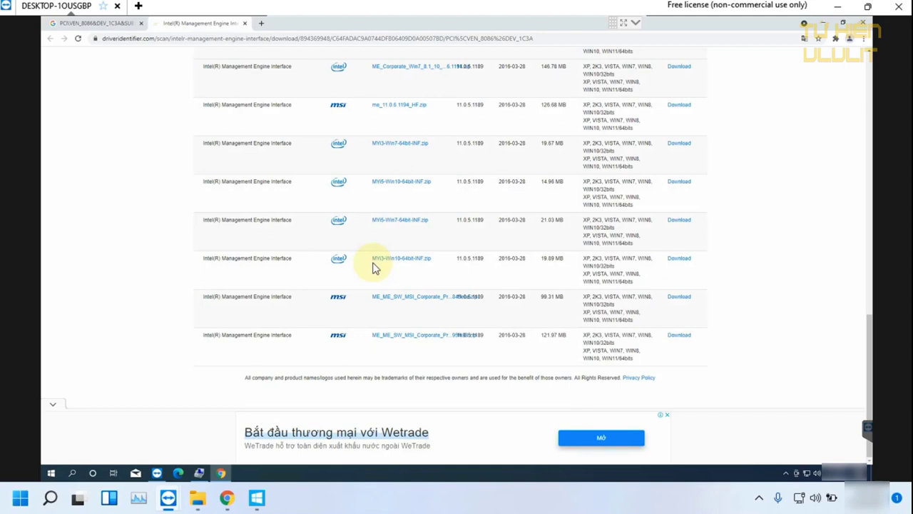
pyautogui.scroll(1, 373, 267)
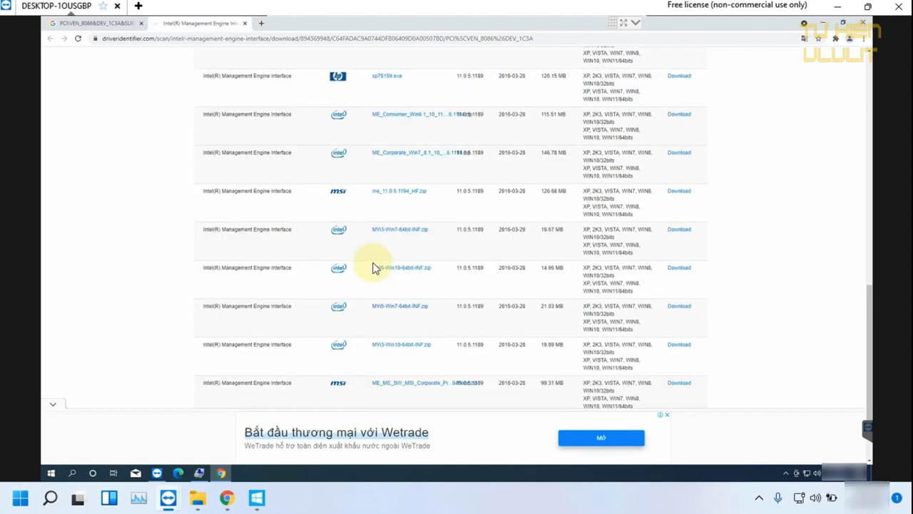
pyautogui.scroll(1, 374, 267)
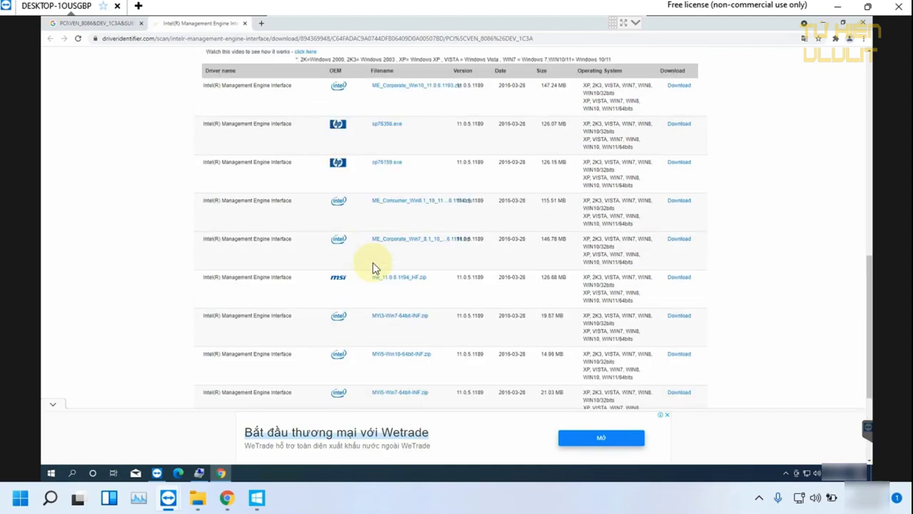
pyautogui.scroll(1, 376, 268)
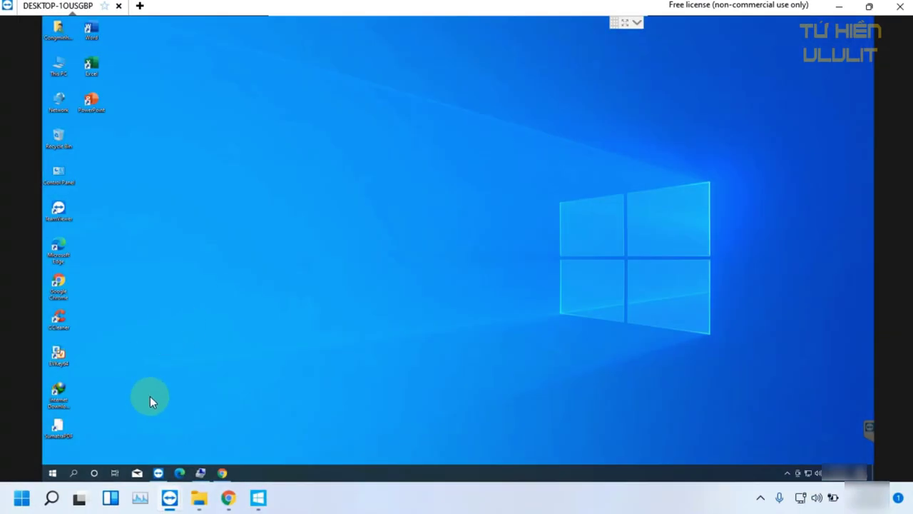
pyautogui.doubleClick(60, 66)
pyautogui.click(652, 111)
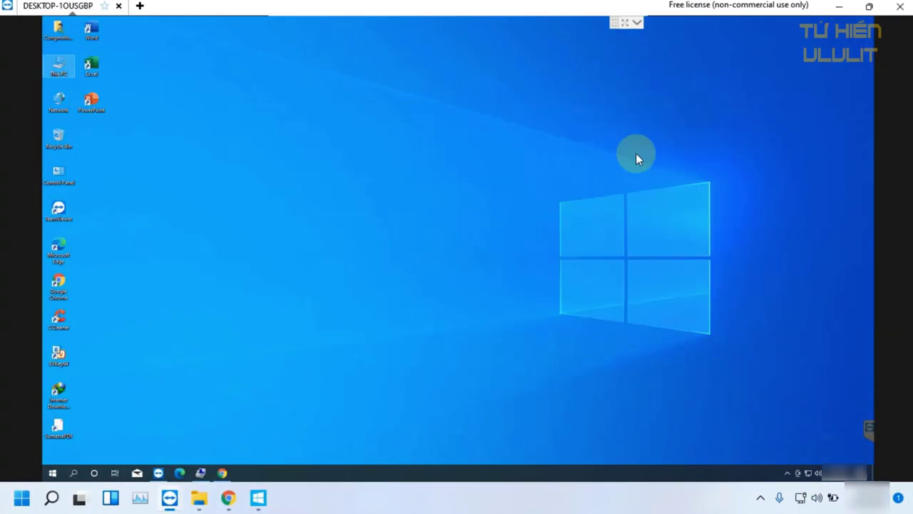
# Search Google in a new Chrome tab on the remote desktop for "gigabyte h61m-ds2 4.0 driver download"
pyautogui.click(223, 473)
pyautogui.click(261, 25)
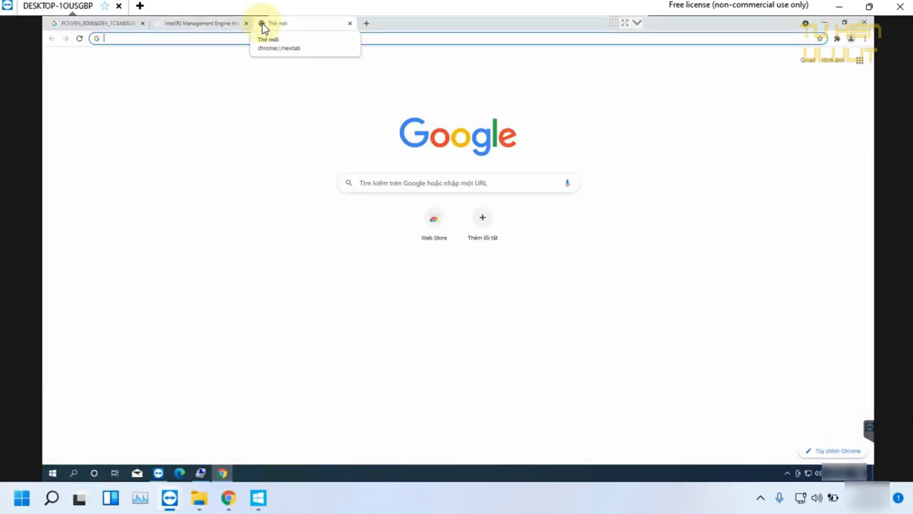
pyautogui.write('gyg')
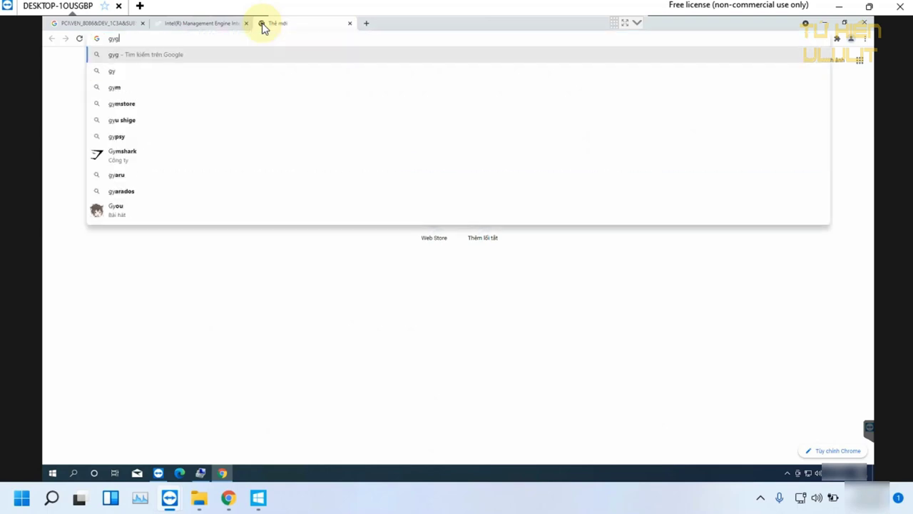
pyautogui.press('Down')
pyautogui.press('Down')
pyautogui.write('h')
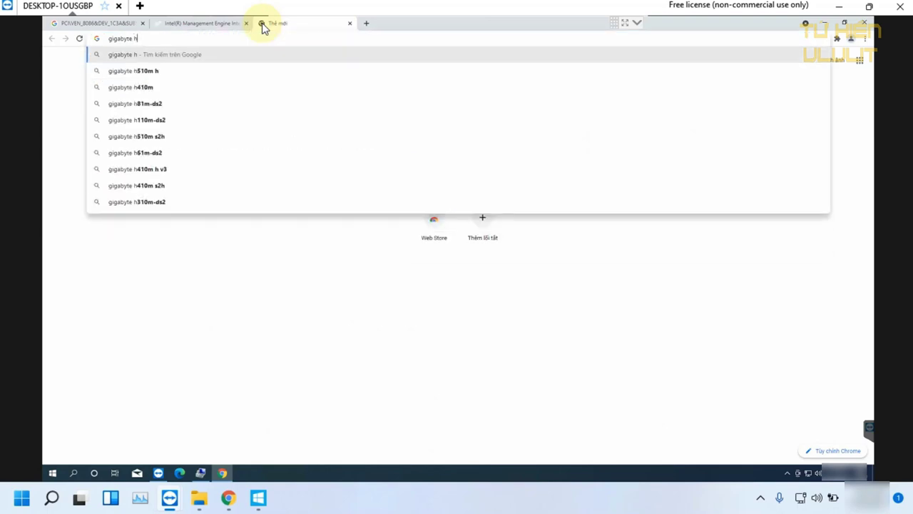
pyautogui.write('61m-ds2')
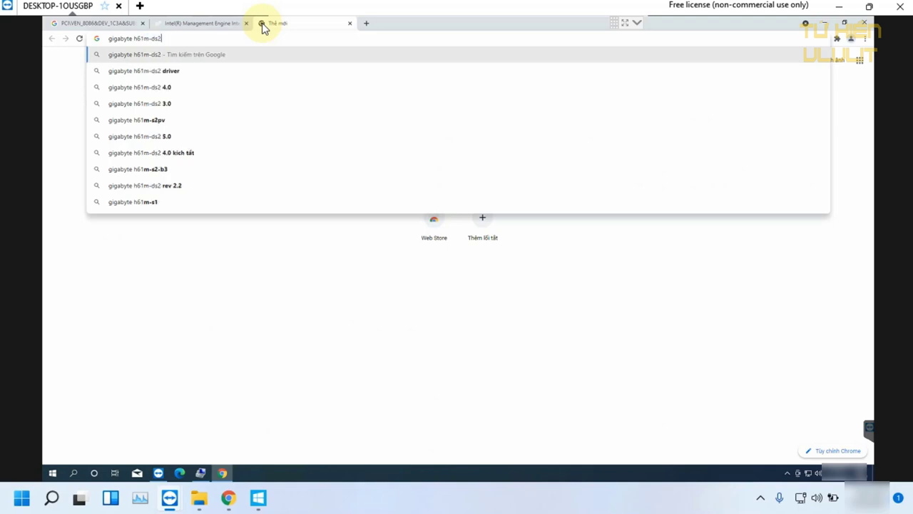
pyautogui.press('Down')
pyautogui.press('Down')
pyautogui.write('di')
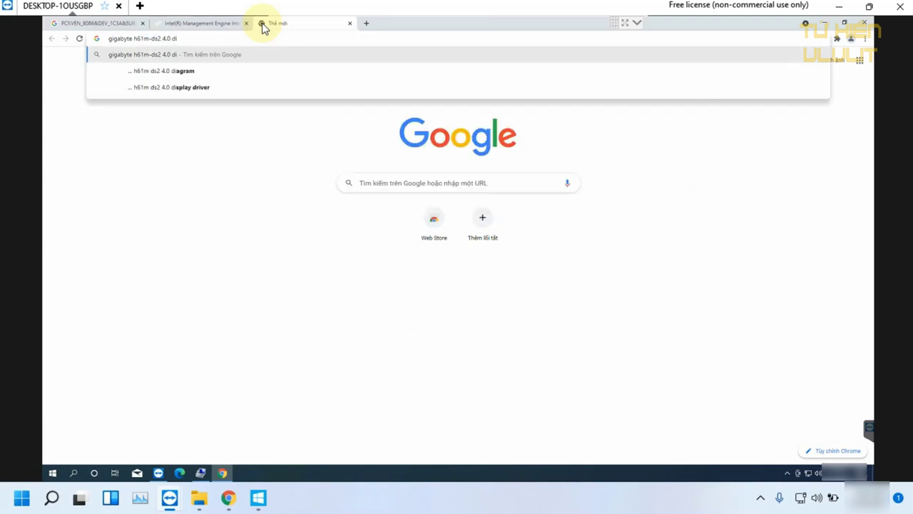
pyautogui.press('BackSpace')
pyautogui.write('r')
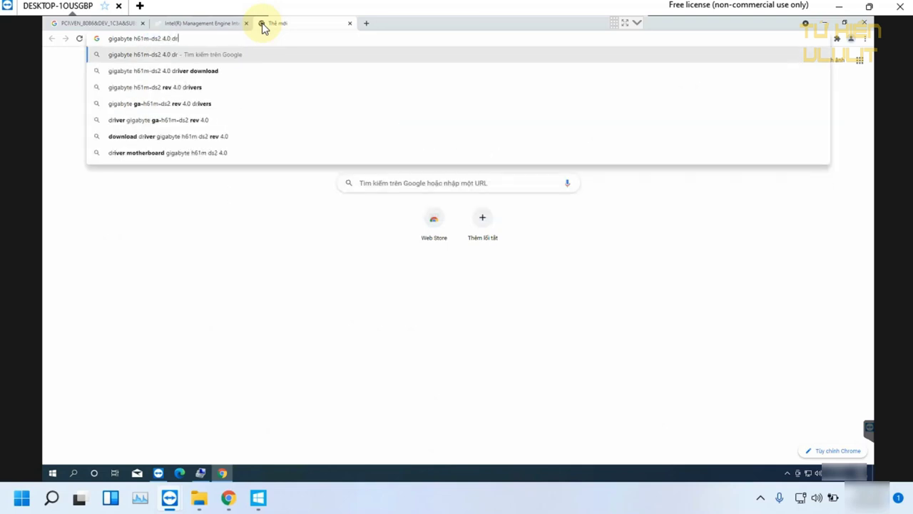
pyautogui.press('Down')
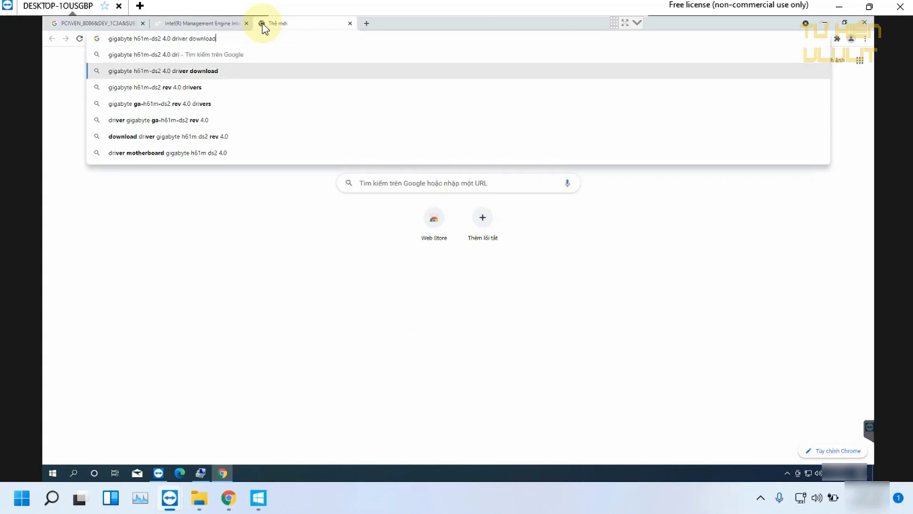
pyautogui.press('Down')
pyautogui.press('Up')
pyautogui.press('Return')
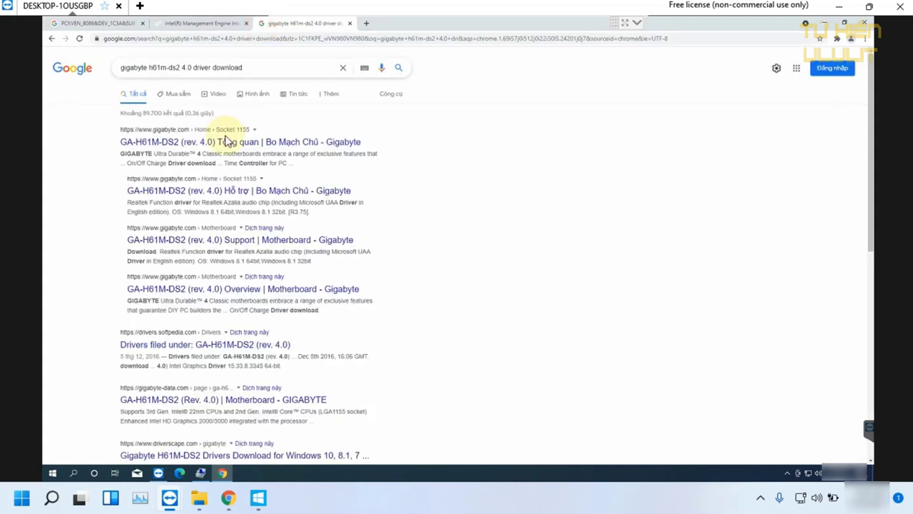
# Open the GA-H61M-DS2 (rev. 4.0) overview result from Gigabyte in a new tab and go to the board's support page (Hỗ trợ)
pyautogui.middleClick(277, 147)
pyautogui.click(386, 23)
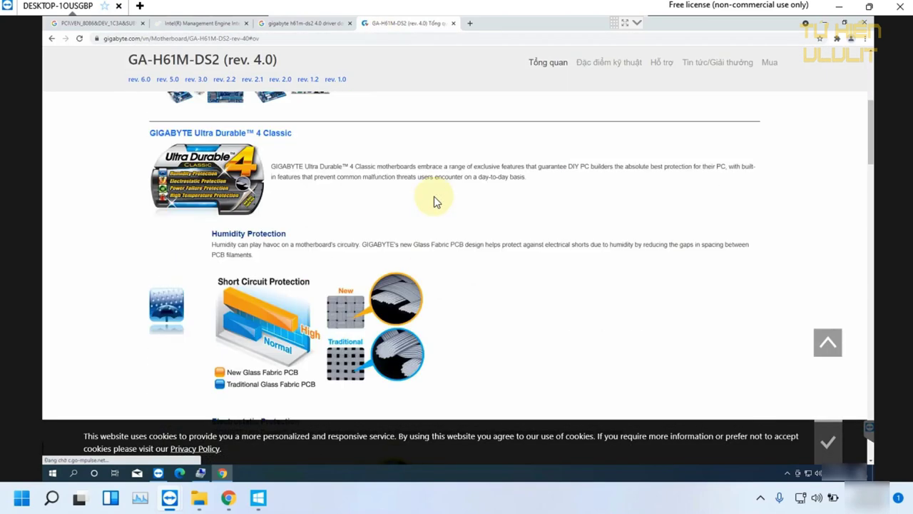
pyautogui.scroll(5, 434, 196)
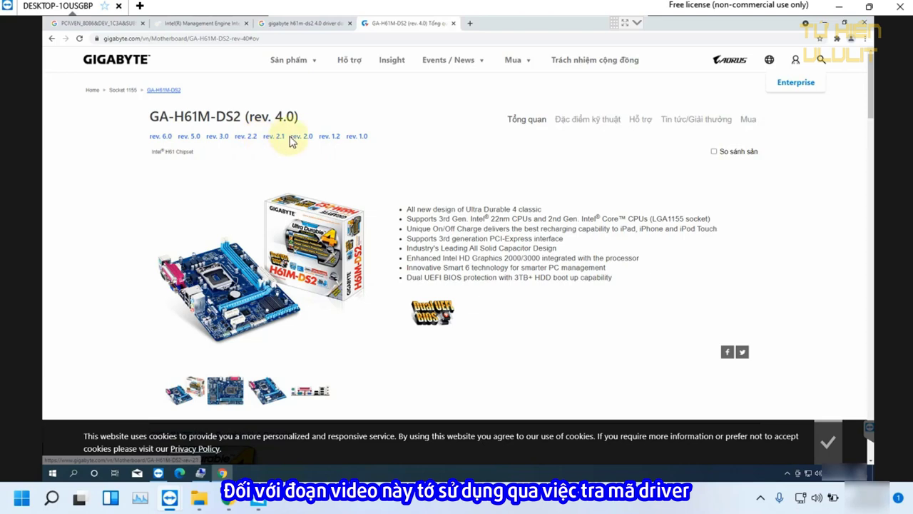
pyautogui.click(642, 119)
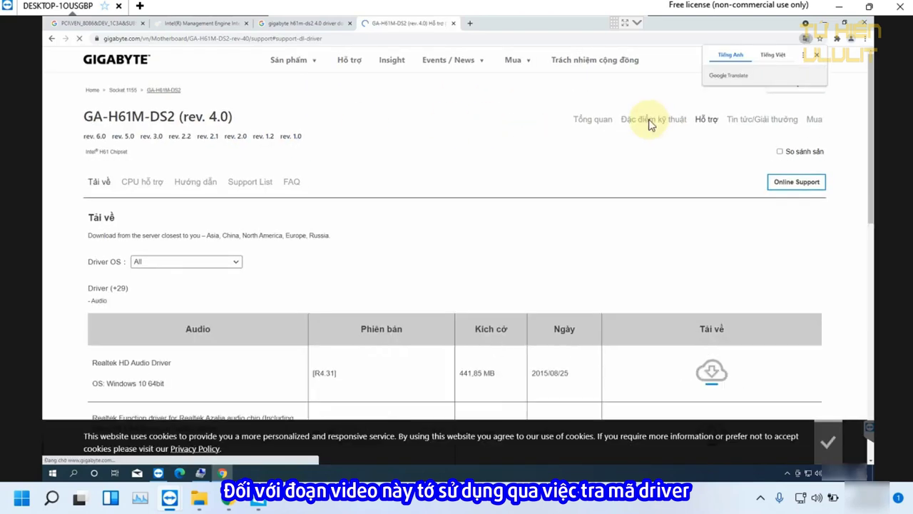
# Expand the utilities (Tiện ích) download list, look through its entries and search the page for "mana"
pyautogui.scroll(-2, 368, 268)
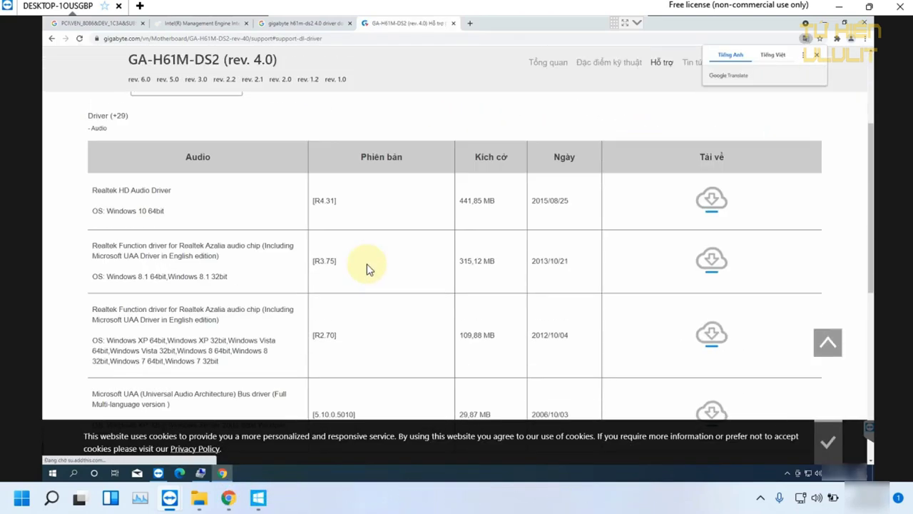
pyautogui.scroll(-5, 367, 268)
pyautogui.click(107, 255)
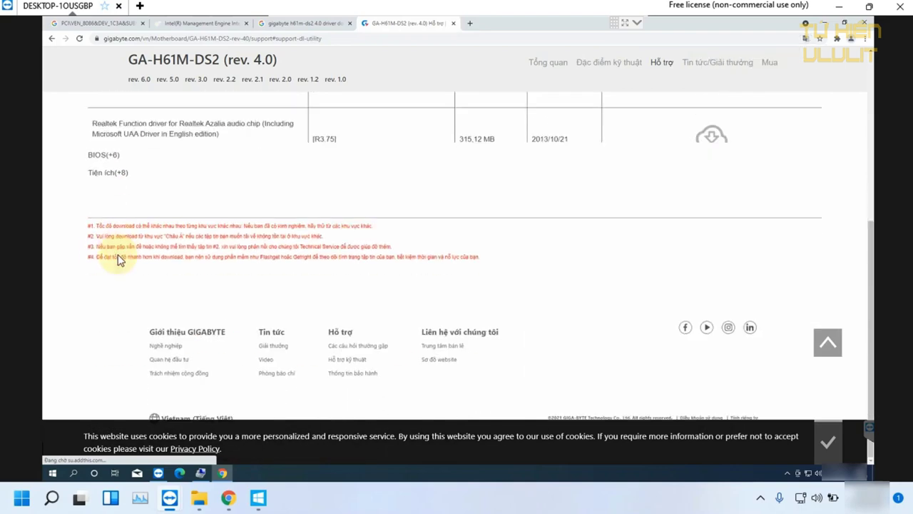
pyautogui.scroll(-10, 289, 271)
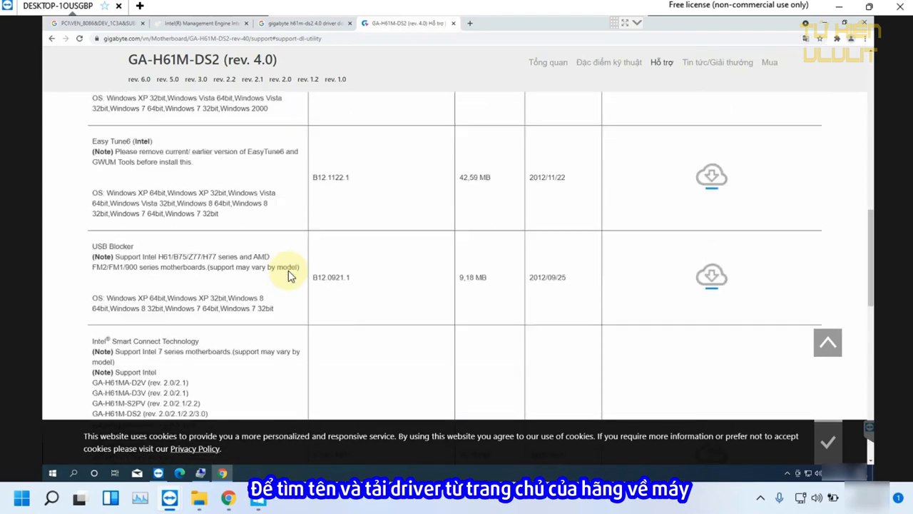
pyautogui.scroll(-4, 288, 271)
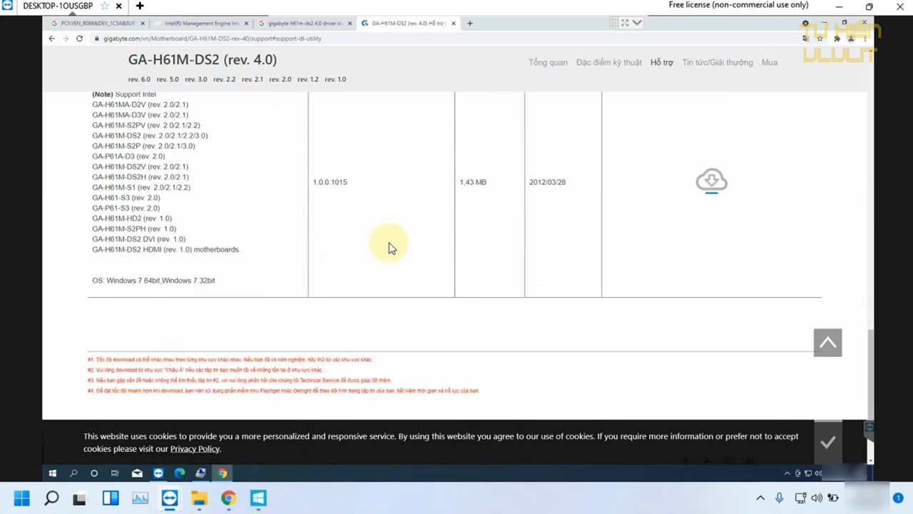
pyautogui.hotkey('ctrl', 'f')
pyautogui.write('mana')
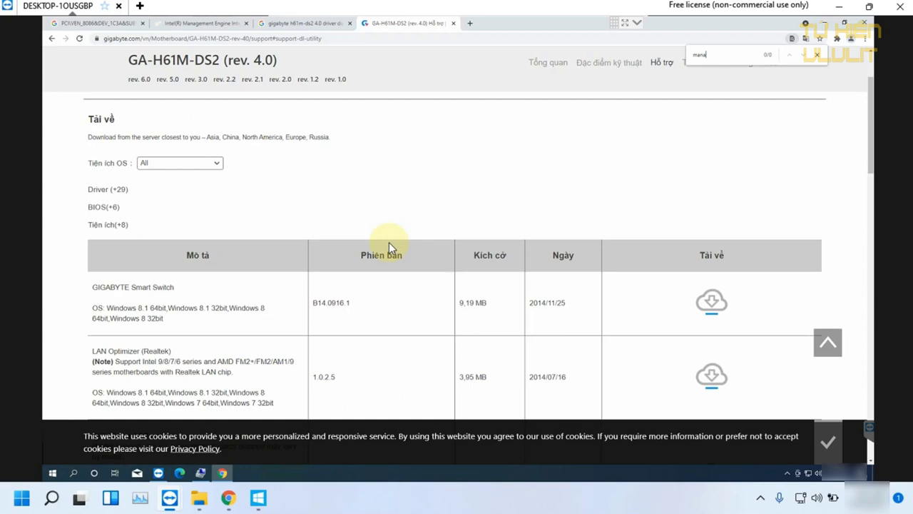
# Expand the Audio drivers of the GA-H61M-DS2 and search the page for "mana"
pyautogui.click(819, 63)
pyautogui.click(98, 189)
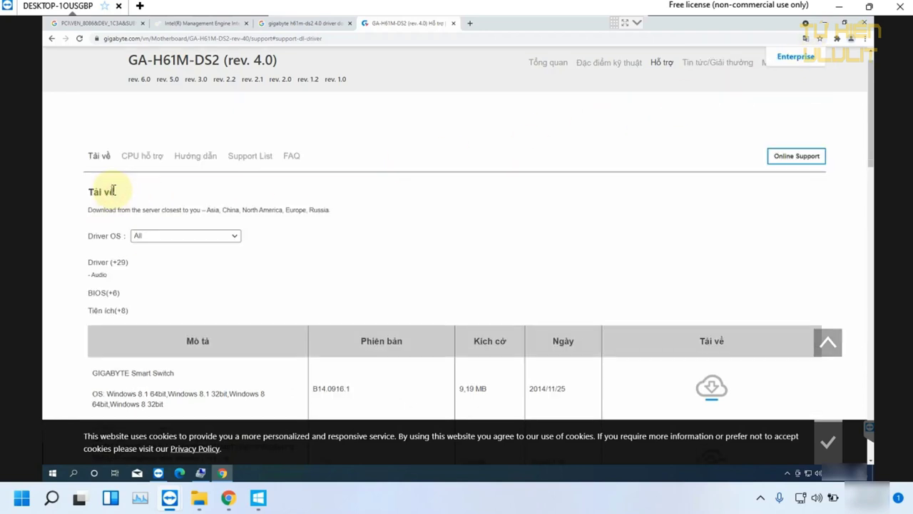
pyautogui.click(93, 274)
pyautogui.hotkey('ctrl', 'f')
pyautogui.write('mana')
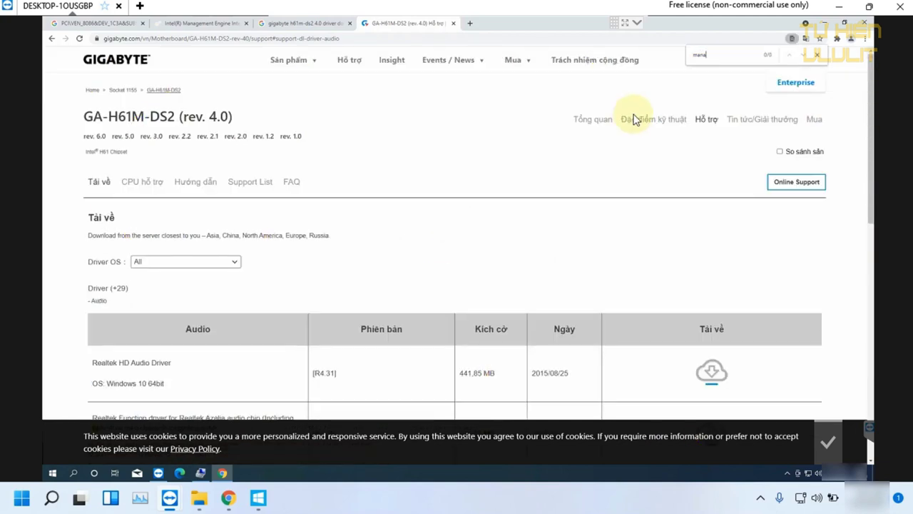
pyautogui.click(817, 55)
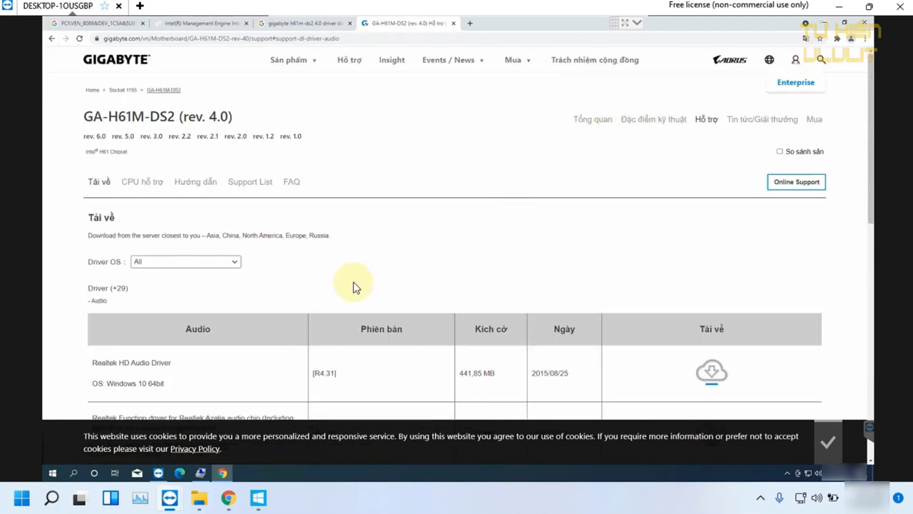
# Expand the Chipset driver category and search the page for "mana" to locate the Management Engine driver
pyautogui.scroll(-2, 355, 285)
pyautogui.scroll(-2, 354, 285)
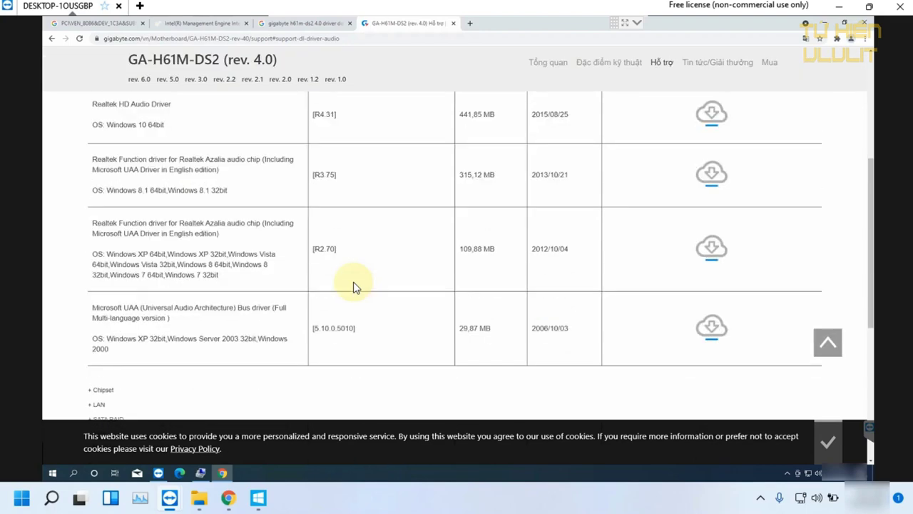
pyautogui.scroll(-3, 354, 285)
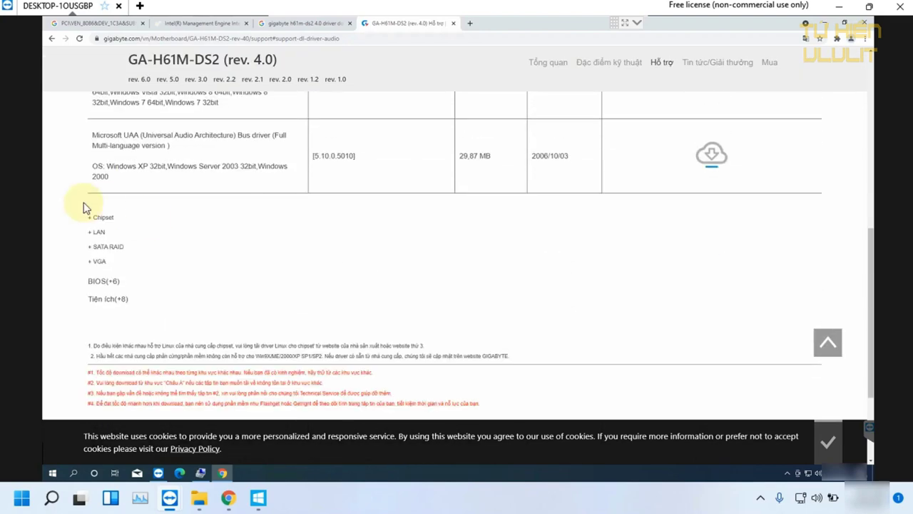
pyautogui.click(93, 217)
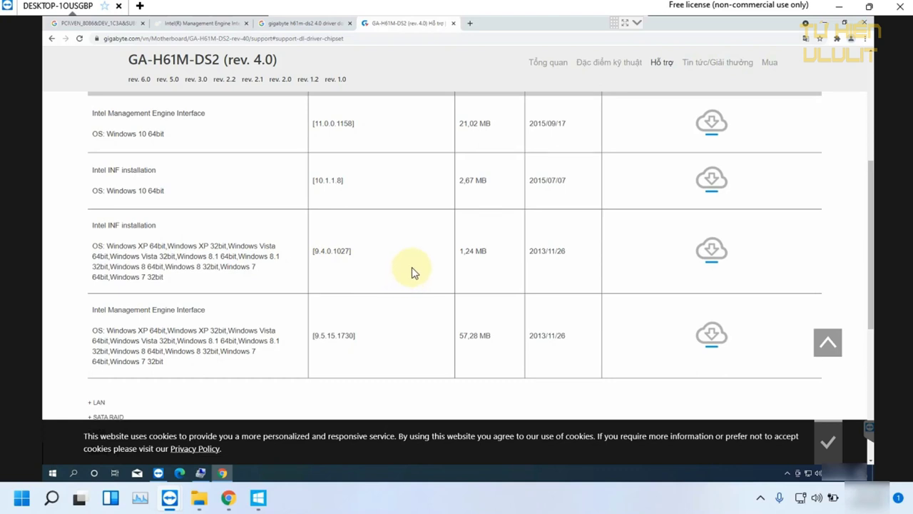
pyautogui.hotkey('ctrl', 'f')
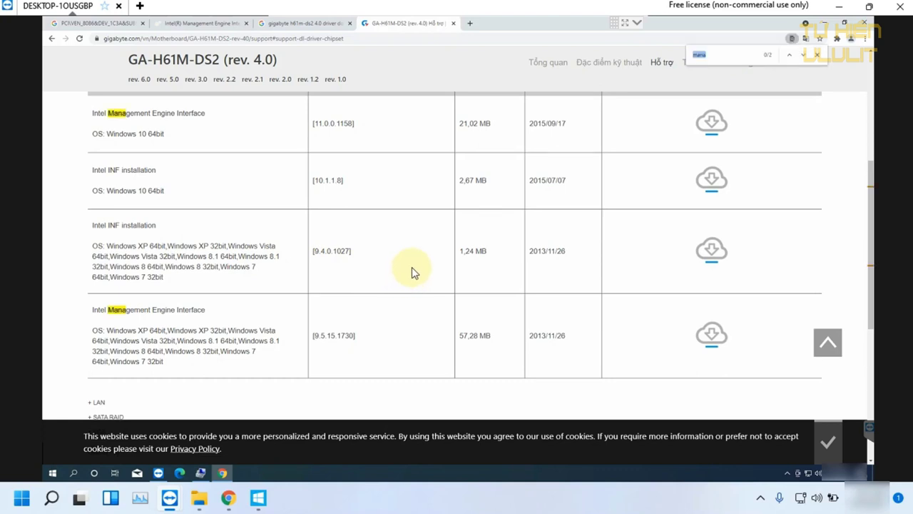
pyautogui.write('m')
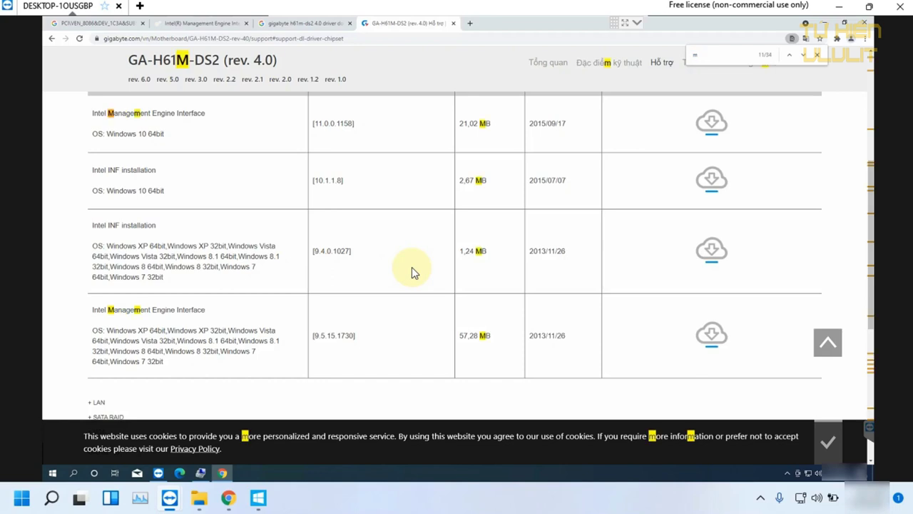
pyautogui.write('ana')
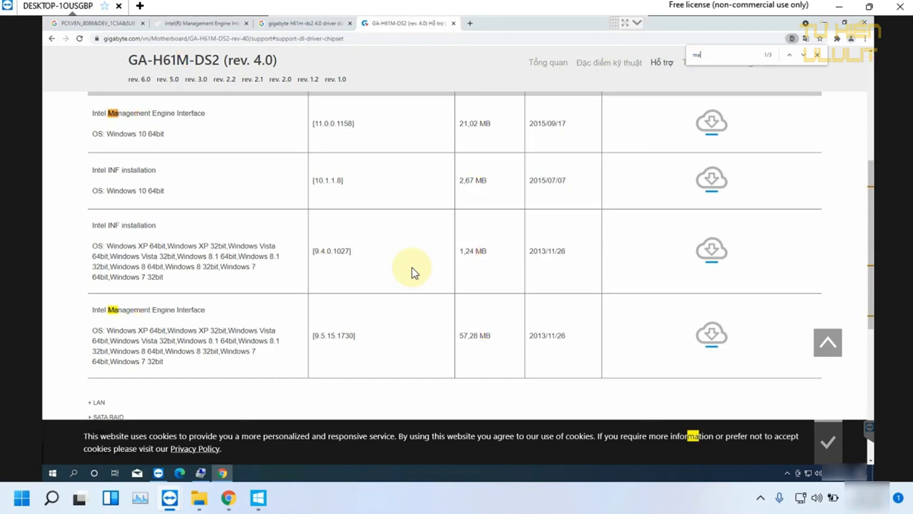
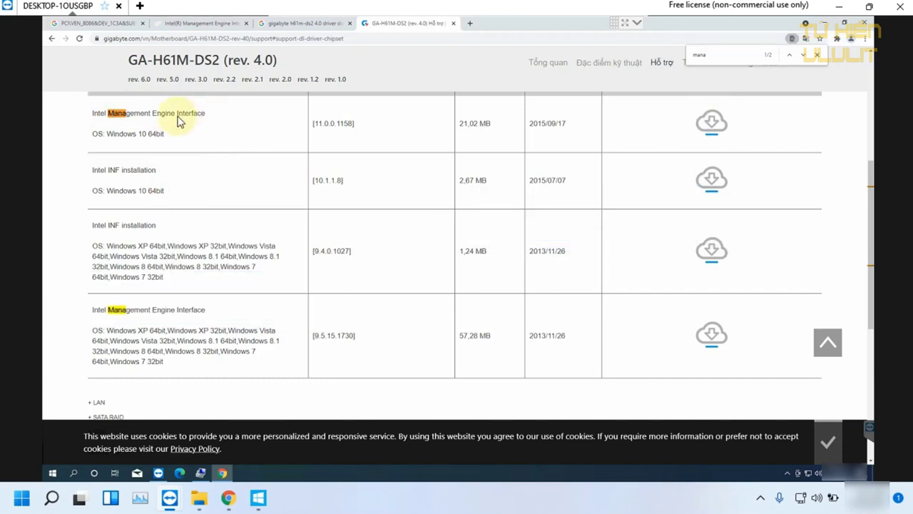
# Download the Windows 10 64bit Intel Management Engine Interface driver to E:\mb_driver_intel_me_w10.zip and open its folder
pyautogui.moveTo(162, 115); pyautogui.dragTo(119, 111)
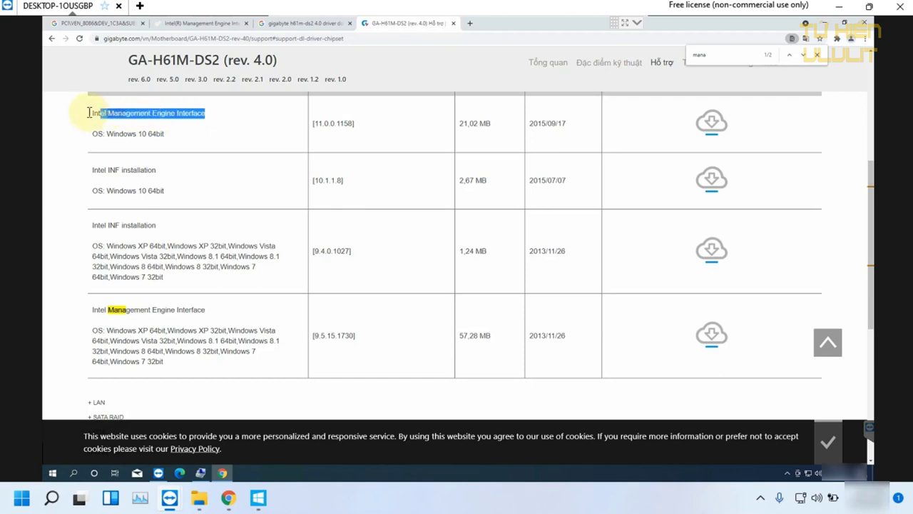
pyautogui.click(153, 112)
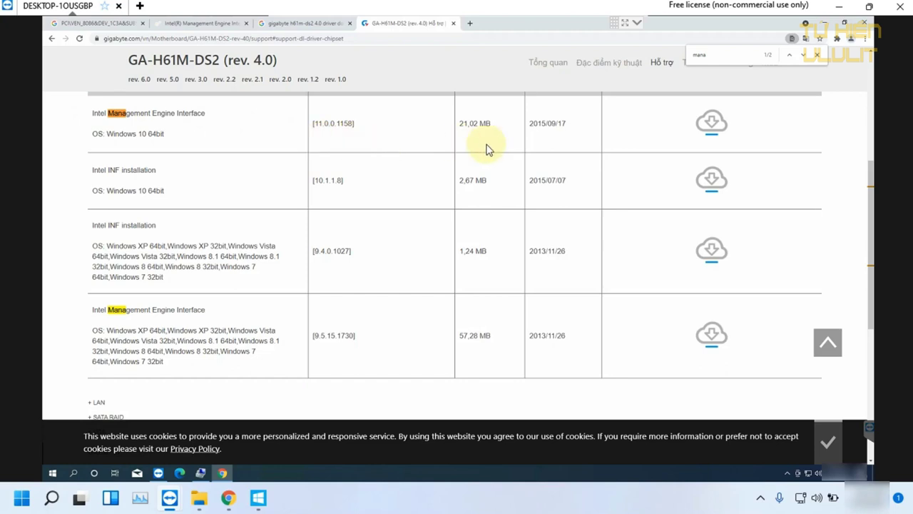
pyautogui.rightClick(715, 130)
pyautogui.click(737, 133)
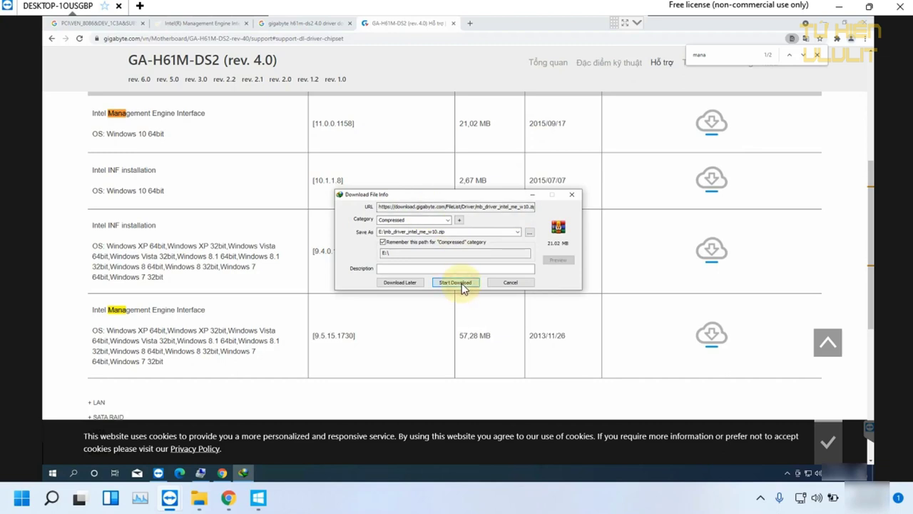
pyautogui.click(455, 283)
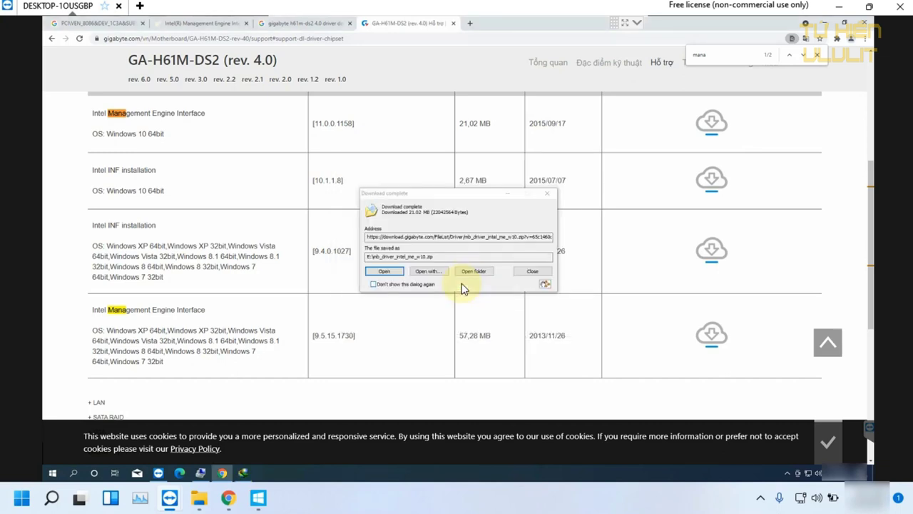
pyautogui.click(471, 271)
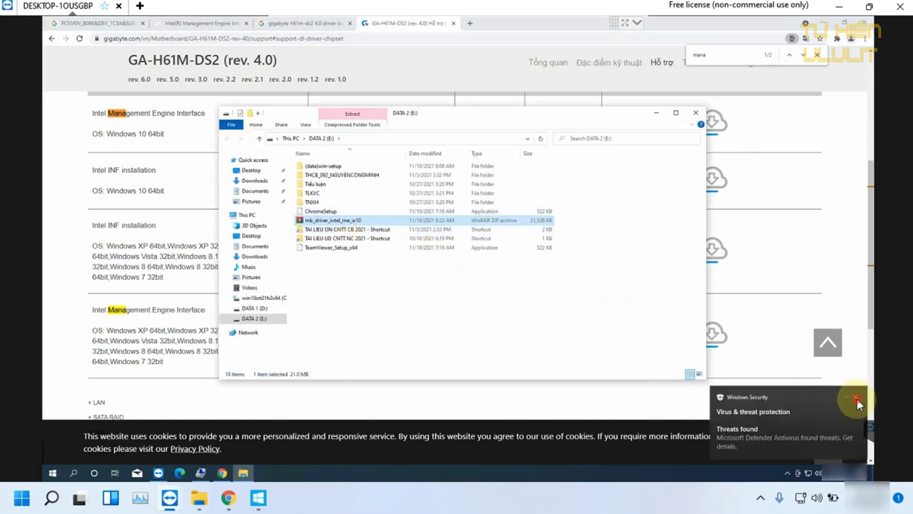
# Dismiss the security notification, check the archive's contents, and extract mb_driver_intel_me_w10 directly into the E: drive
pyautogui.click(856, 399)
pyautogui.doubleClick(336, 223)
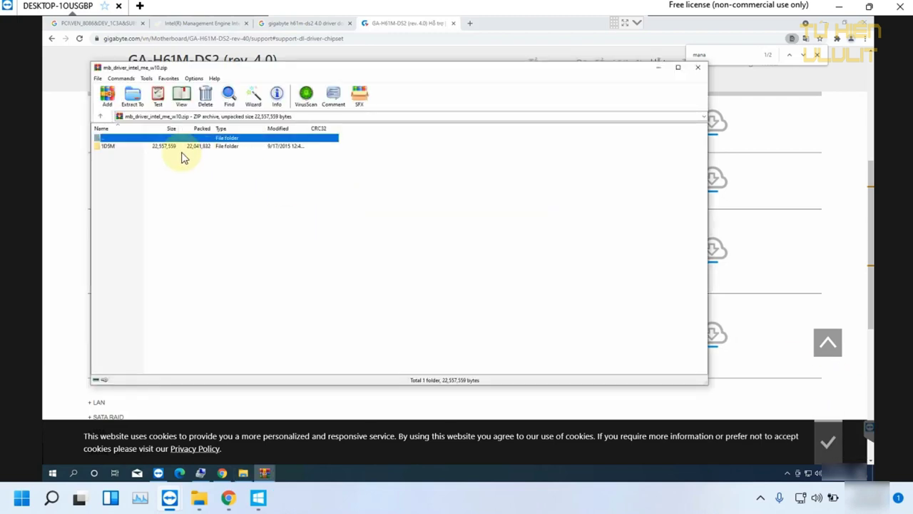
pyautogui.doubleClick(174, 140)
pyautogui.click(695, 69)
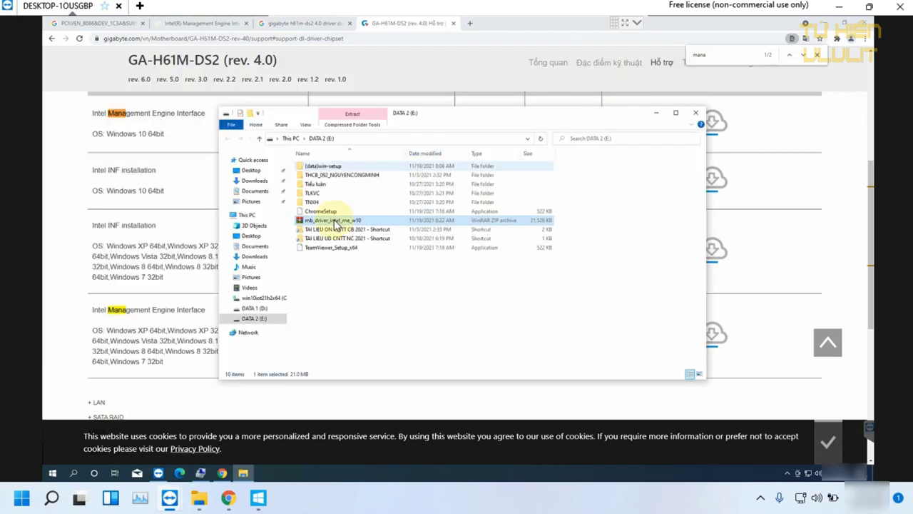
pyautogui.rightClick(334, 220)
pyautogui.click(361, 254)
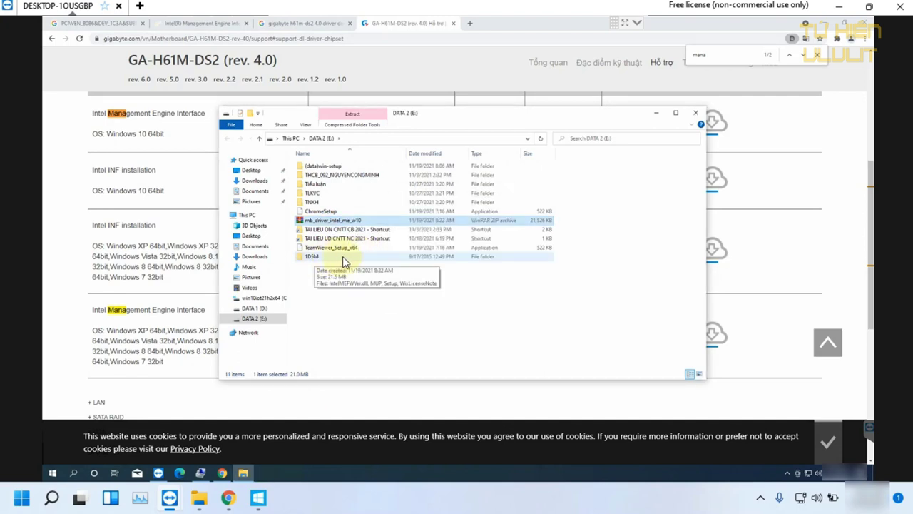
# Run Setup from the extracted driver folder and install Intel Management Engine Components, accepting the license agreement
pyautogui.doubleClick(342, 256)
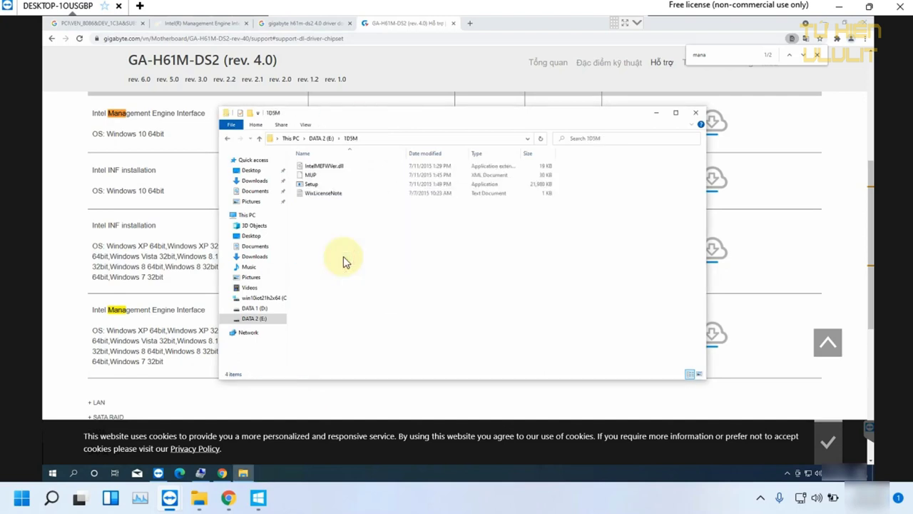
pyautogui.doubleClick(311, 185)
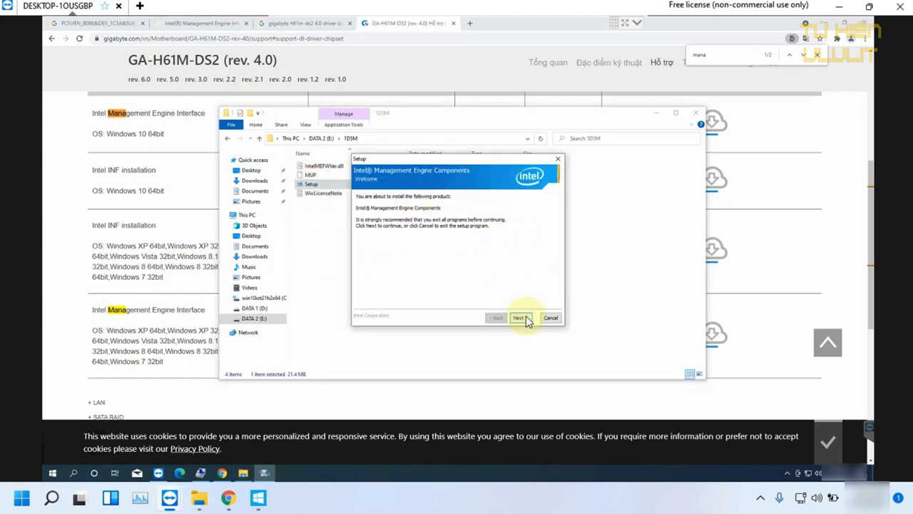
pyautogui.click(526, 319)
pyautogui.click(435, 301)
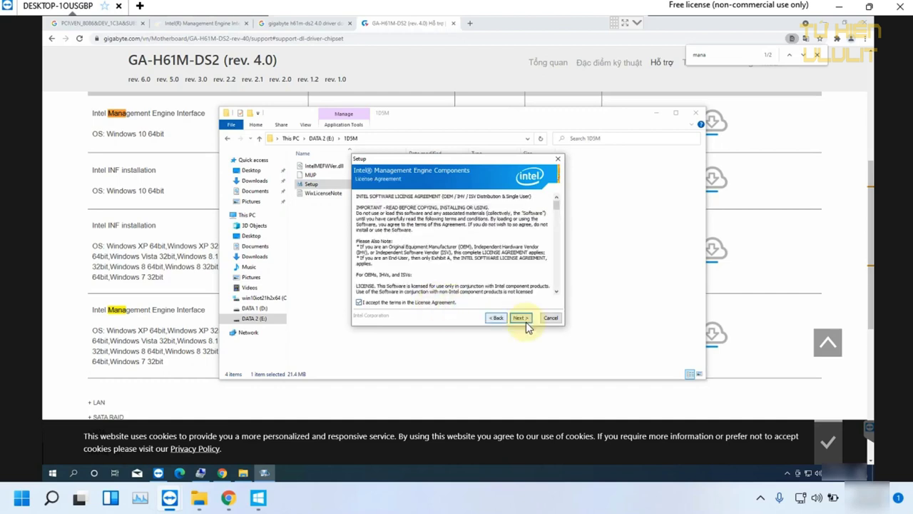
pyautogui.click(526, 322)
pyautogui.click(526, 320)
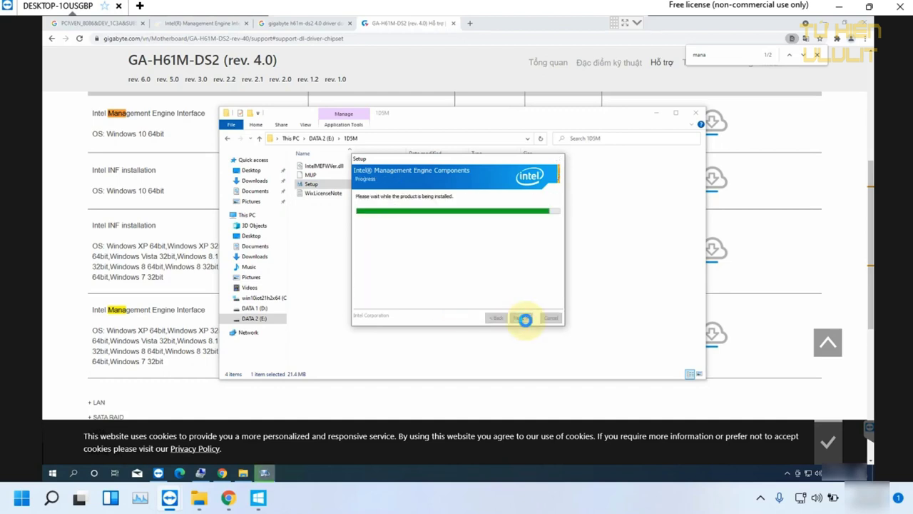
pyautogui.click(547, 319)
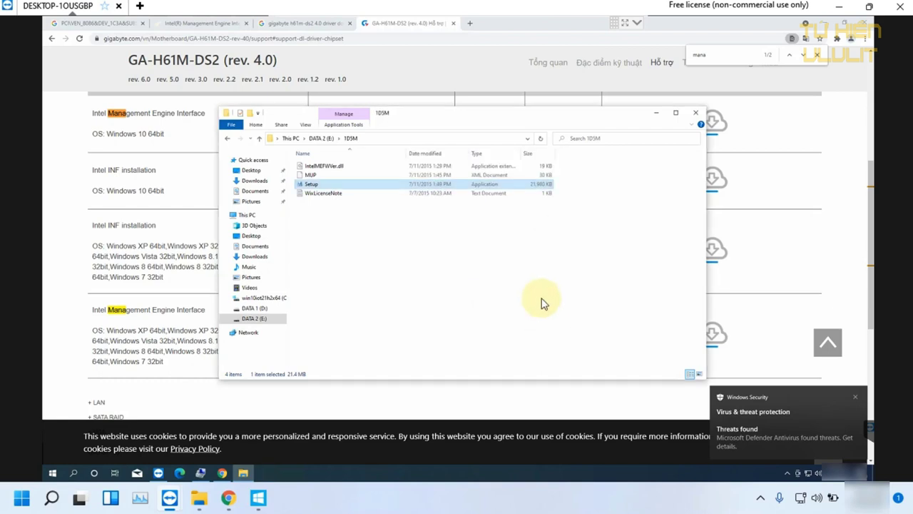
# Check Device Manager for the Intel(R) Management Engine Interface under System devices
pyautogui.click(200, 473)
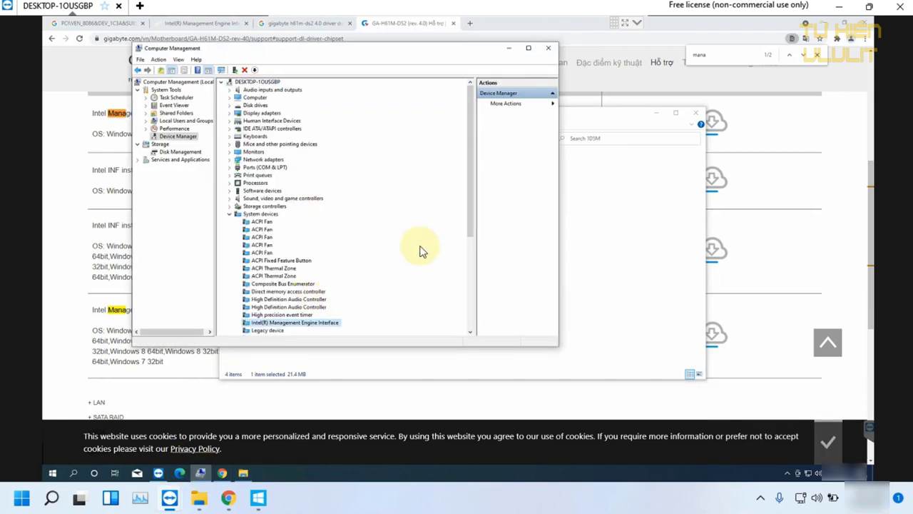
pyautogui.moveTo(473, 184); pyautogui.dragTo(469, 261)
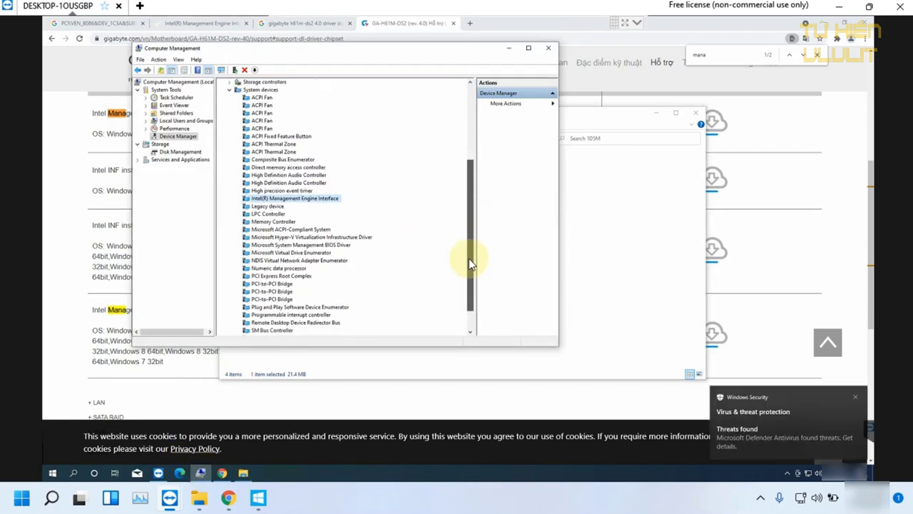
pyautogui.click(285, 200)
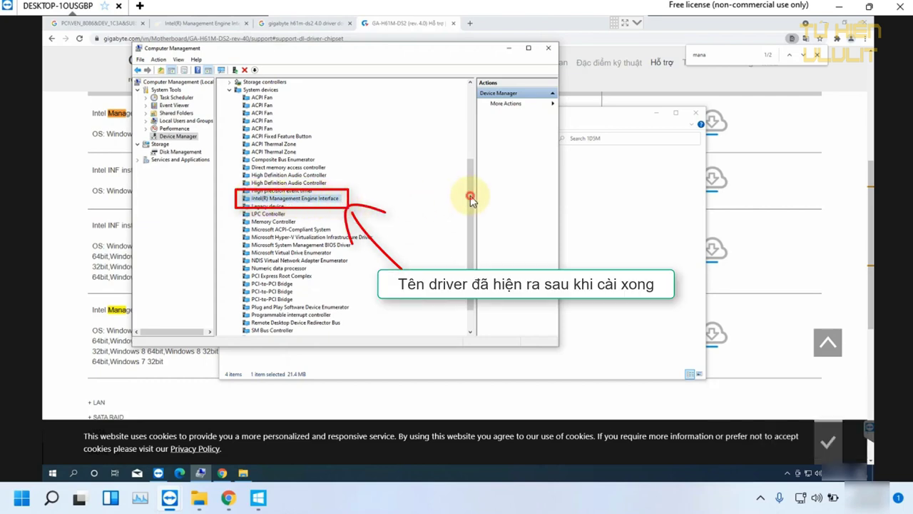
# Examine the Device Manager categories from System devices up to Display adapters for missing drivers, and close Computer Management
pyautogui.click(229, 89)
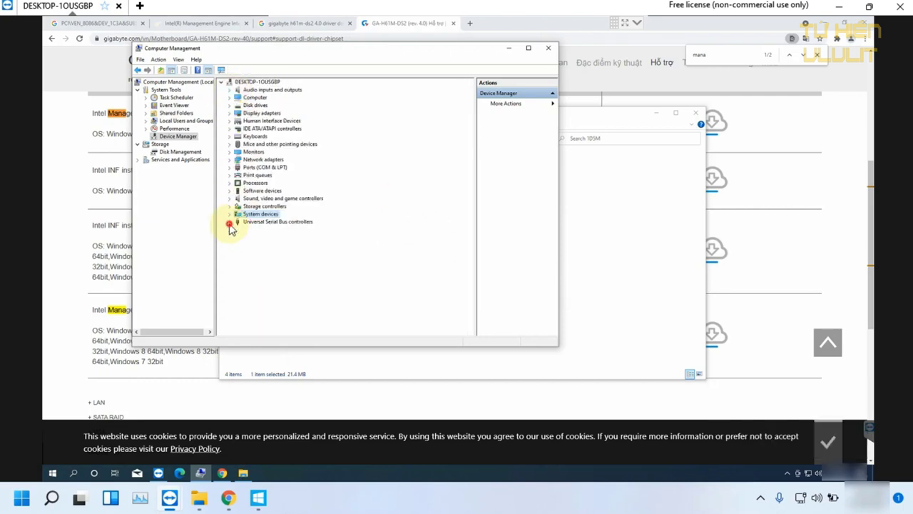
pyautogui.click(229, 215)
pyautogui.scroll(4, 230, 153)
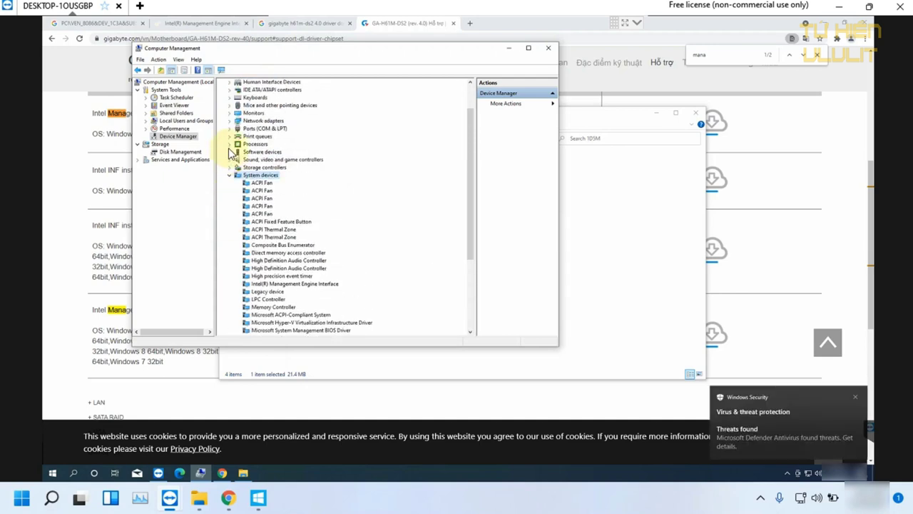
pyautogui.click(229, 175)
pyautogui.click(229, 198)
pyautogui.click(229, 197)
pyautogui.click(229, 191)
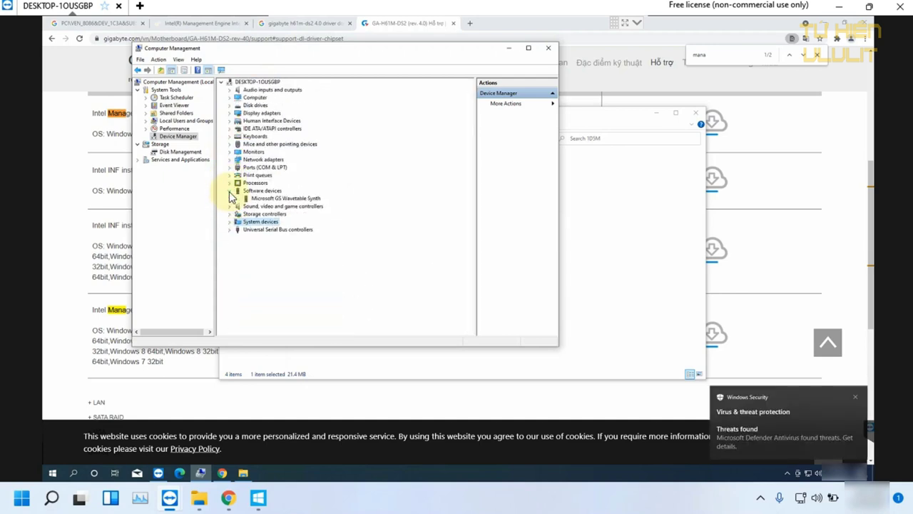
pyautogui.click(229, 191)
pyautogui.click(229, 182)
pyautogui.click(231, 182)
pyautogui.click(231, 175)
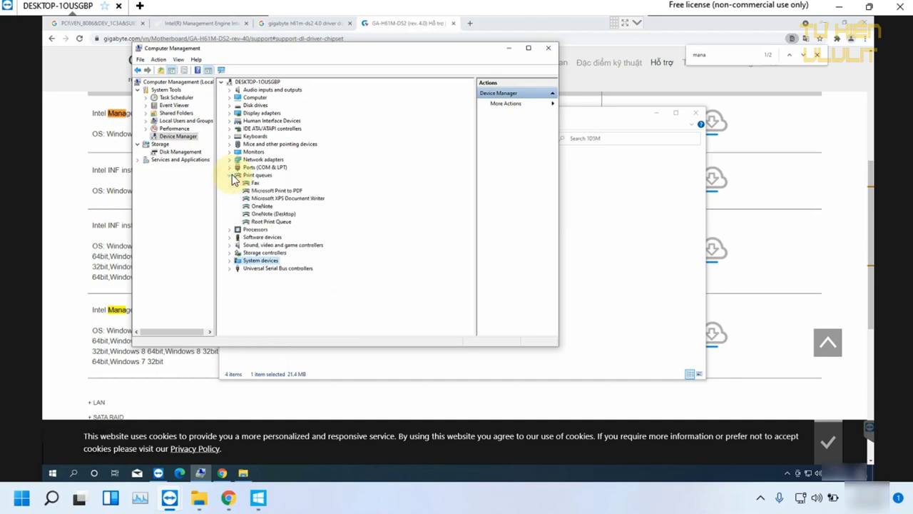
pyautogui.click(231, 174)
pyautogui.click(231, 167)
pyautogui.click(231, 167)
pyautogui.click(230, 159)
pyautogui.click(231, 159)
pyautogui.click(231, 151)
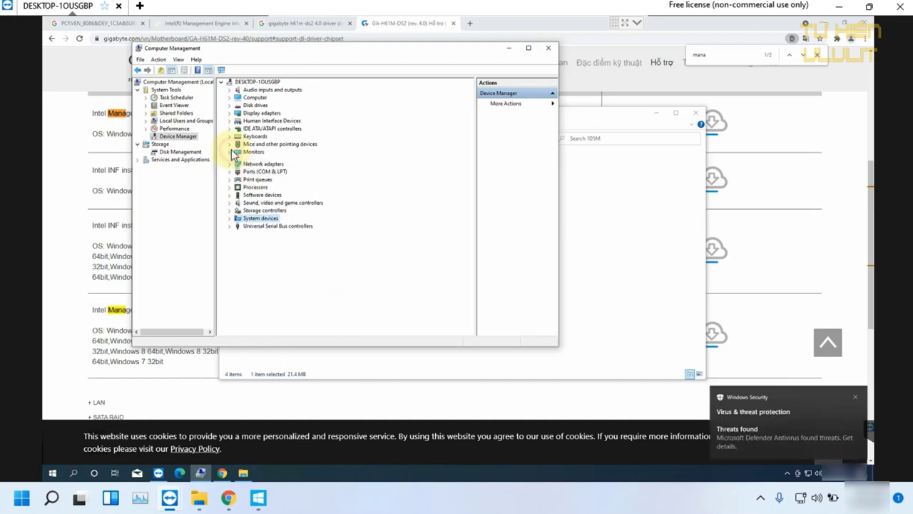
pyautogui.click(231, 151)
pyautogui.click(231, 144)
pyautogui.click(230, 143)
pyautogui.click(231, 136)
pyautogui.click(230, 135)
pyautogui.click(230, 113)
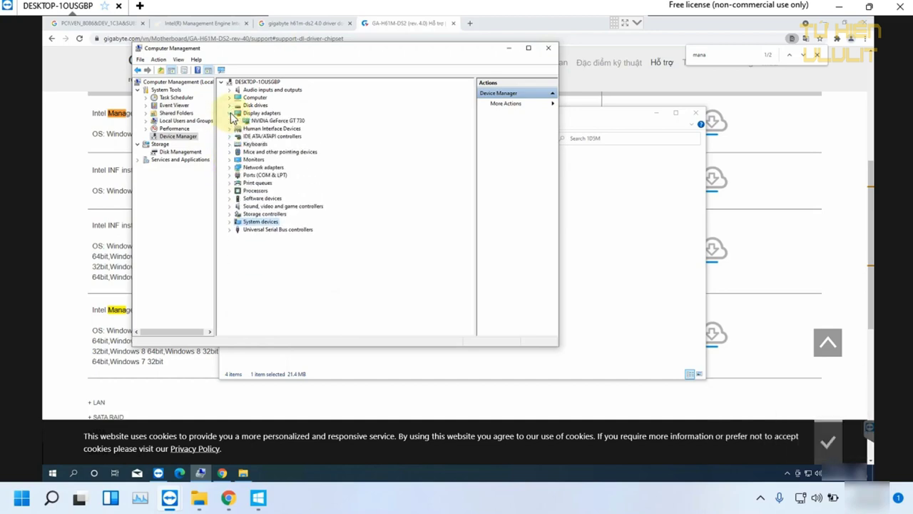
pyautogui.click(230, 113)
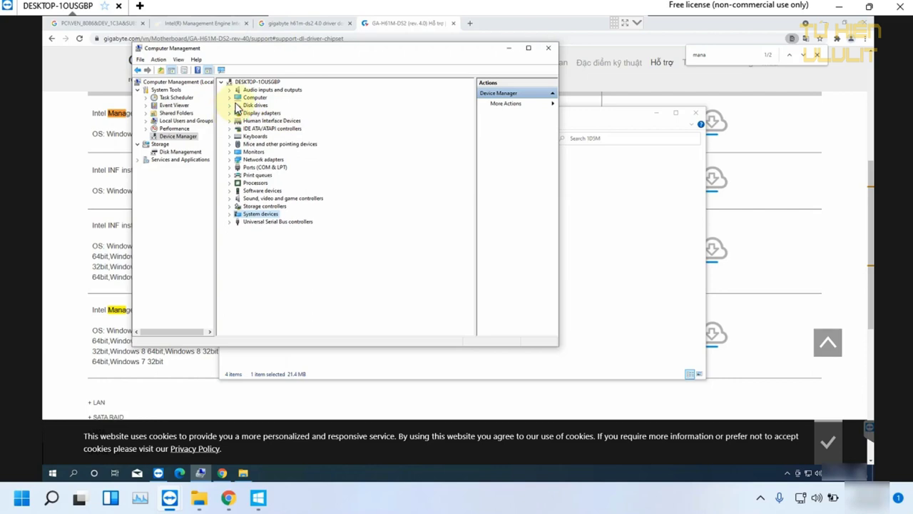
pyautogui.click(549, 50)
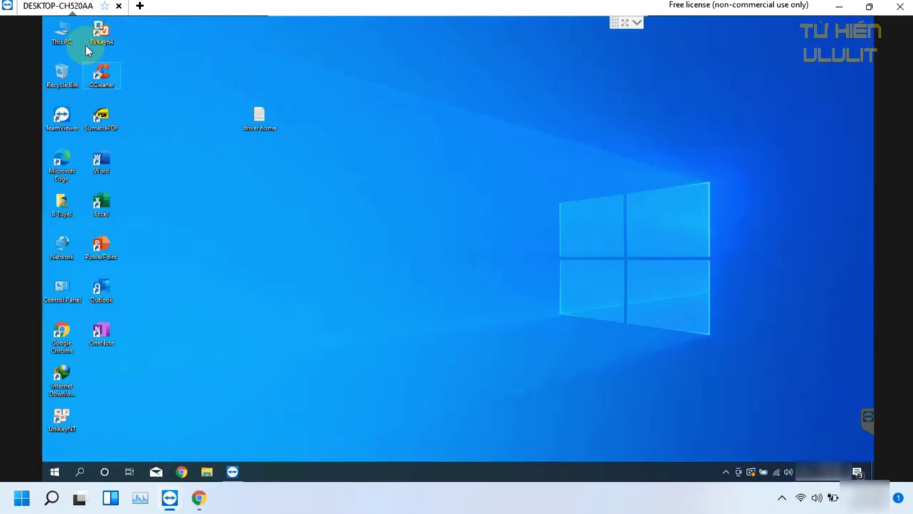
# Open Device Manager in Computer Management and check the PCI Simple Communications Controller under Other devices
pyautogui.rightClick(77, 34)
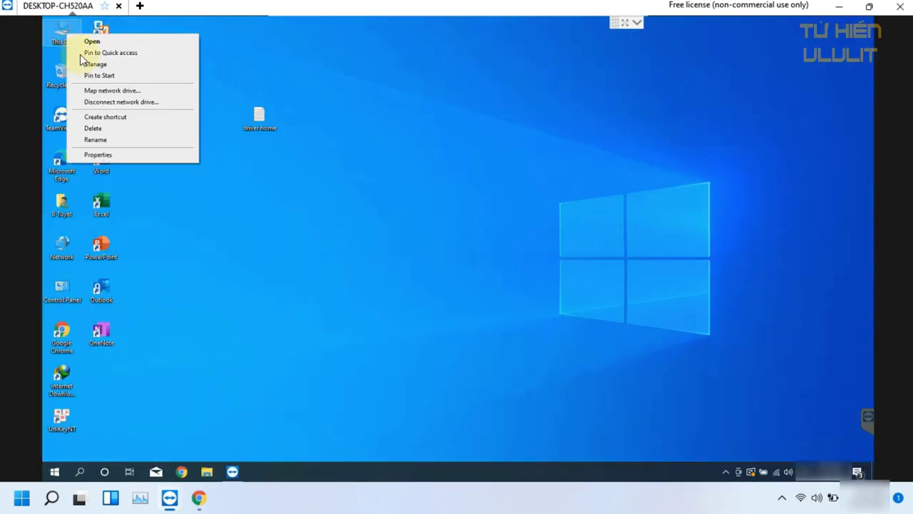
pyautogui.click(107, 65)
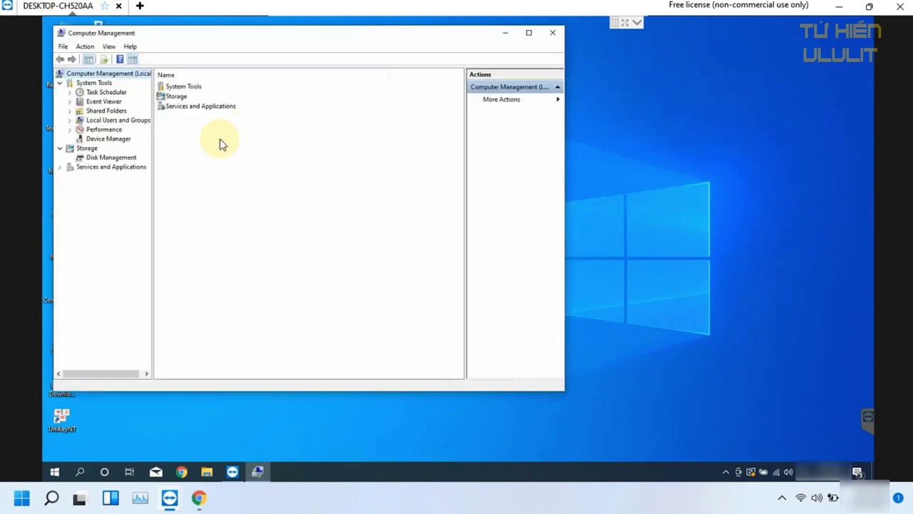
pyautogui.click(109, 139)
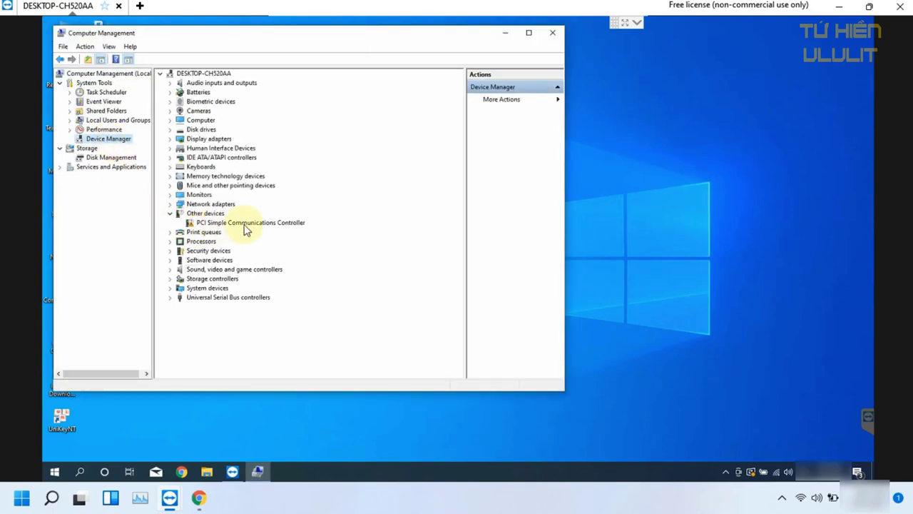
pyautogui.click(272, 222)
pyautogui.click(506, 33)
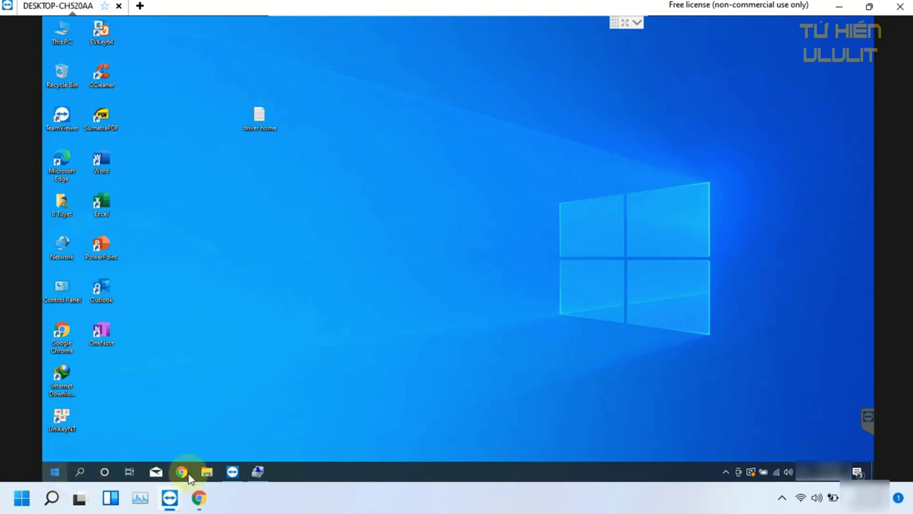
# Run msinfo32 and review the computer's system model in System Information, and close it
pyautogui.click(57, 472)
pyautogui.click(57, 472)
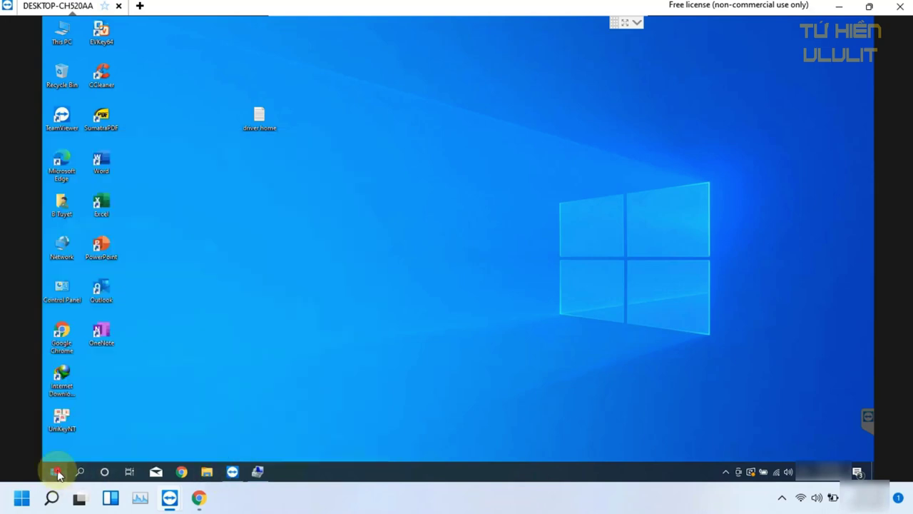
pyautogui.click(56, 472)
pyautogui.click(78, 472)
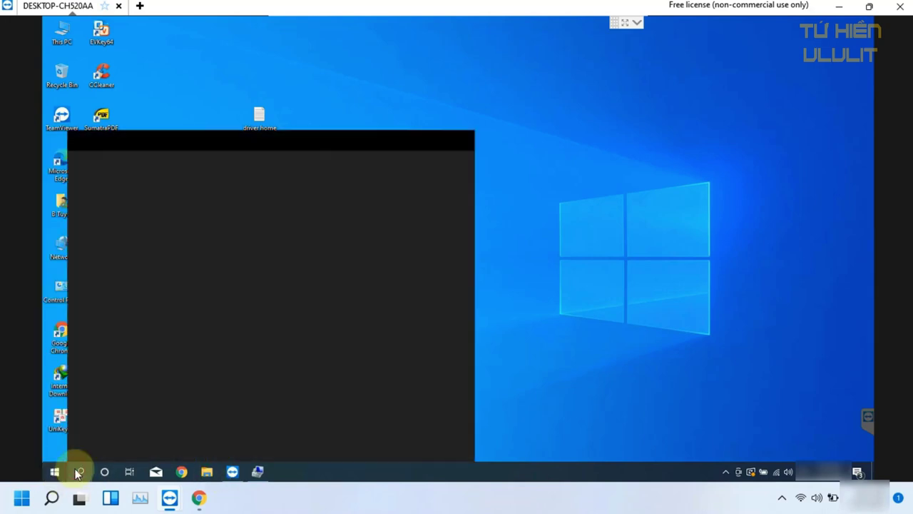
pyautogui.write('msinfo32')
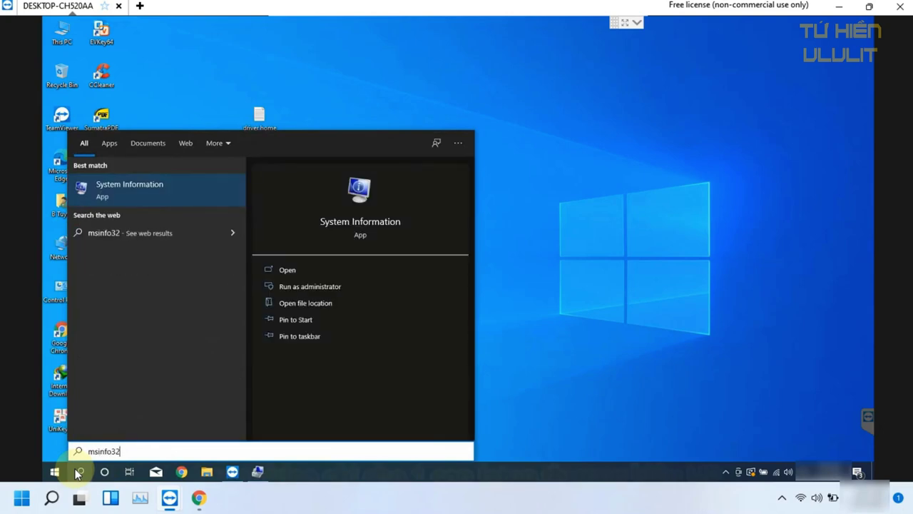
pyautogui.press('Return')
pyautogui.moveTo(680, 76); pyautogui.dragTo(724, 77)
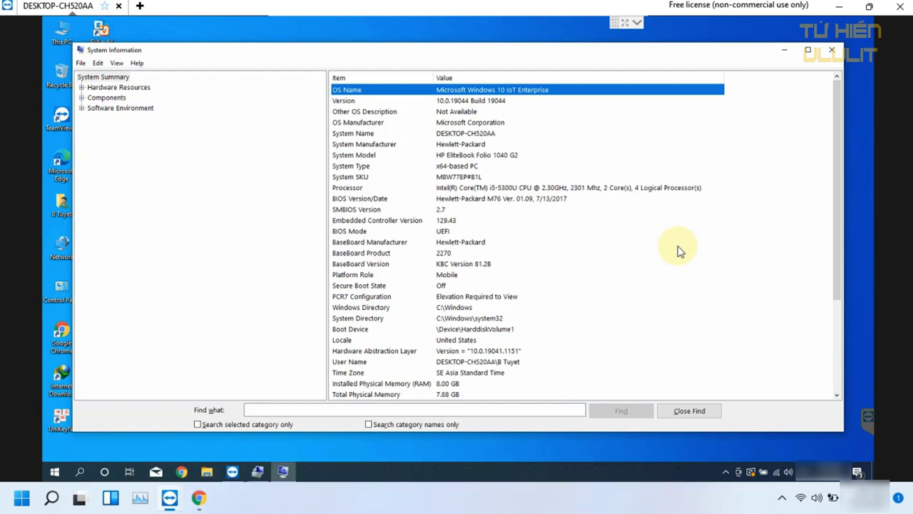
pyautogui.click(832, 51)
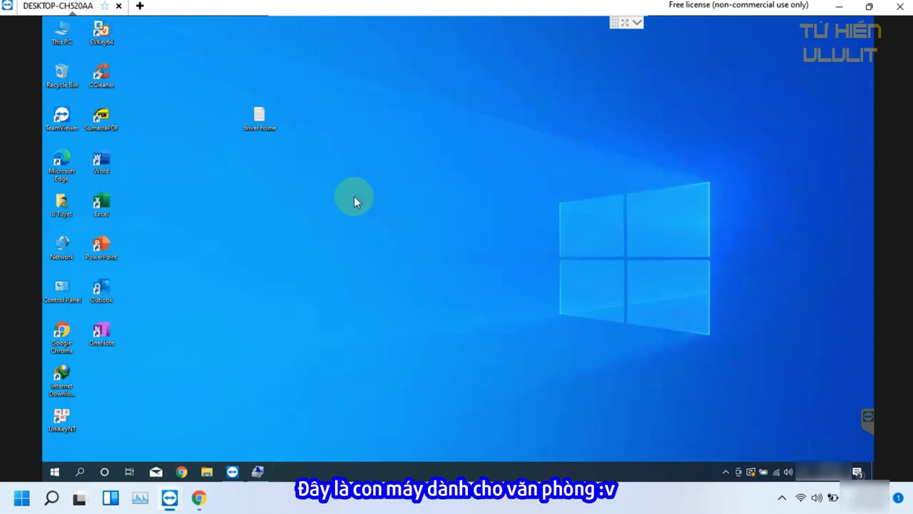
# Copy the HP support link from the driver home text file and open it in Chrome
pyautogui.doubleClick(259, 121)
pyautogui.moveTo(532, 101); pyautogui.dragTo(73, 103)
pyautogui.hotkey('ctrl', 'c')
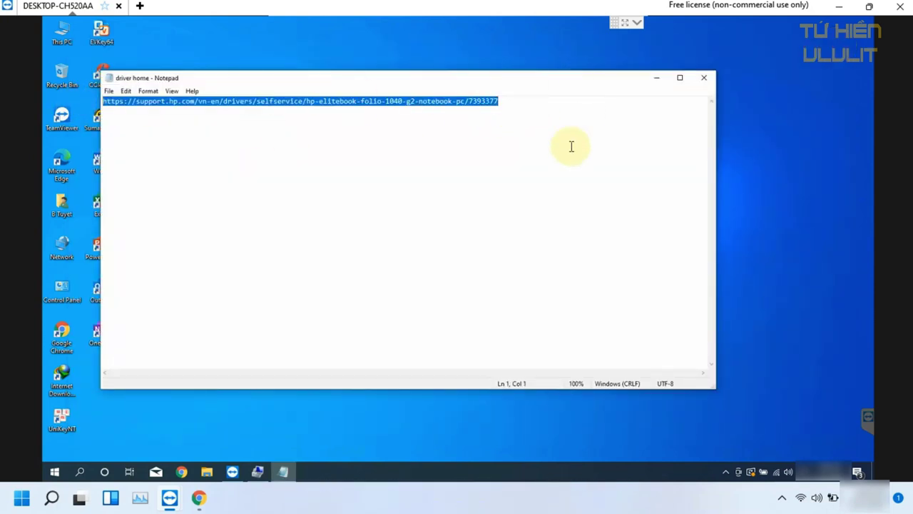
pyautogui.click(522, 105)
pyautogui.click(704, 77)
pyautogui.click(181, 471)
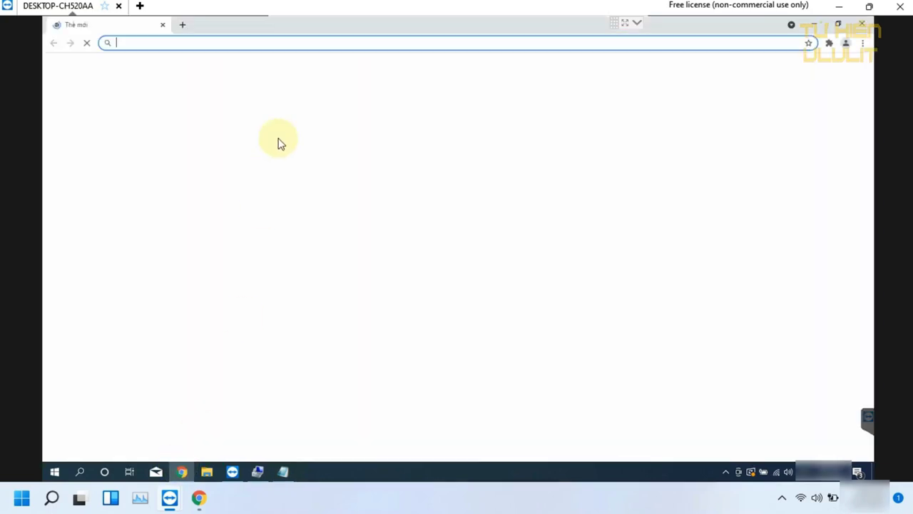
pyautogui.hotkey('ctrl', 'v')
pyautogui.press('Return')
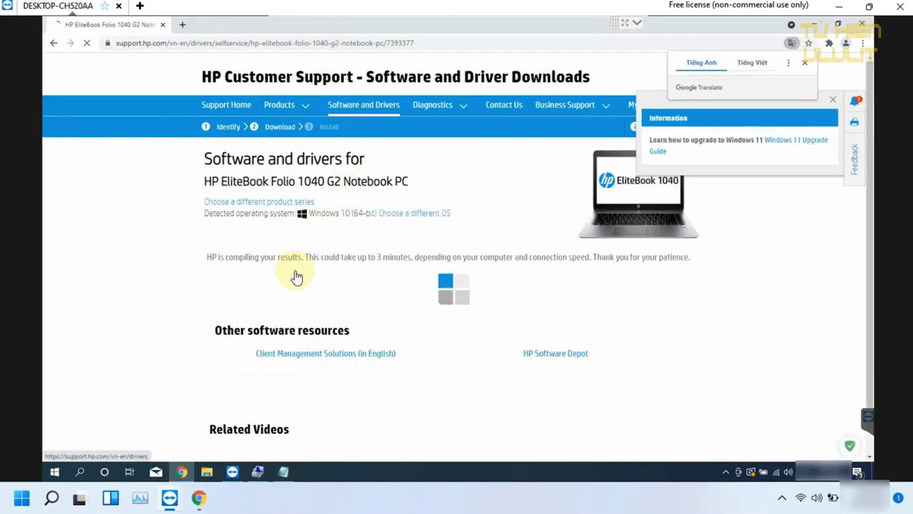
# Accept the cookie notice, dismiss the Windows 11 information panel, and look over the HP driver categories
pyautogui.scroll(-1, 296, 276)
pyautogui.scroll(-3, 295, 275)
pyautogui.scroll(3, 295, 275)
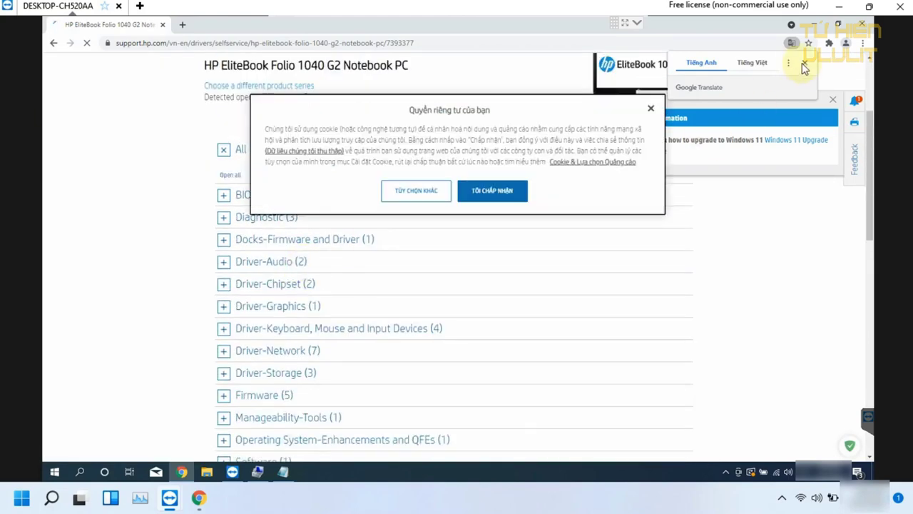
pyautogui.click(500, 191)
pyautogui.click(832, 100)
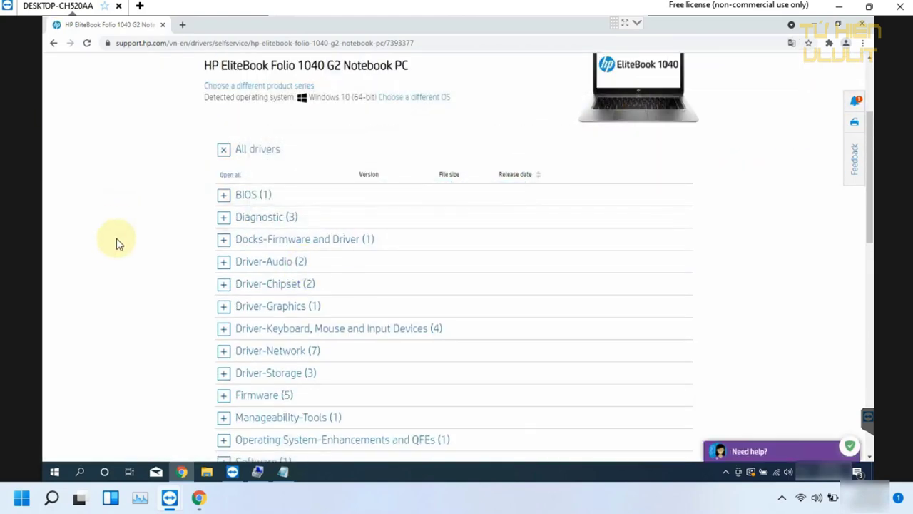
pyautogui.scroll(-2, 118, 251)
pyautogui.click(814, 24)
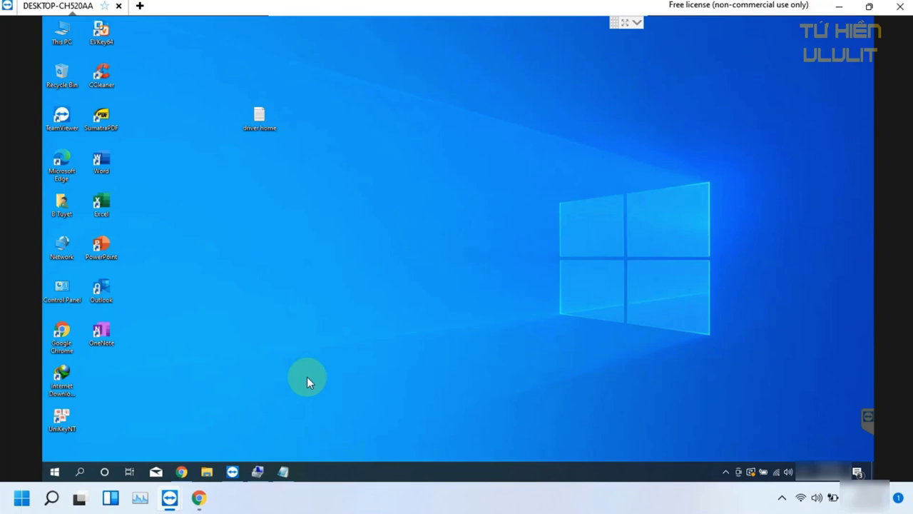
# Copy the first Hardware Ids value, PCI\VEN_8086&DEV_9CBA&SUBSYS_2270103C&REV_03, from the PCI Simple Communications Controller's properties, and close them
pyautogui.click(258, 472)
pyautogui.rightClick(239, 223)
pyautogui.click(301, 279)
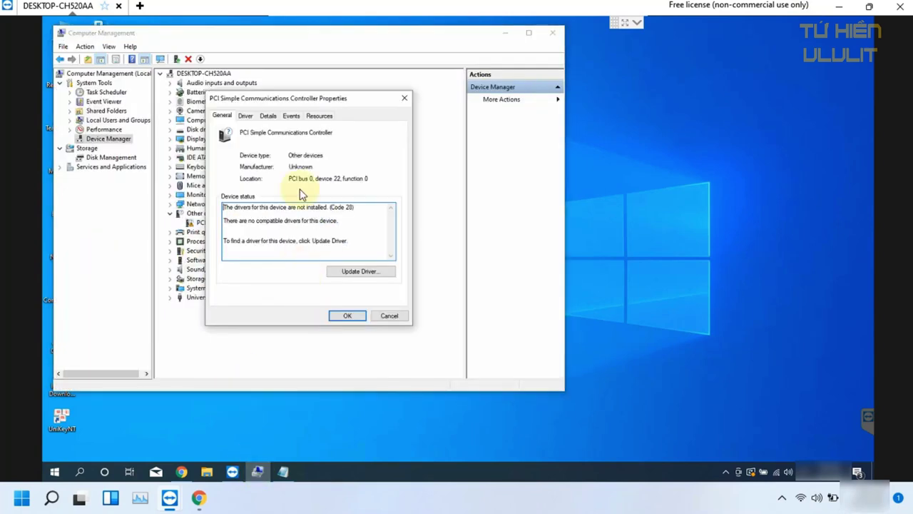
pyautogui.click(268, 115)
pyautogui.click(310, 165)
pyautogui.click(275, 181)
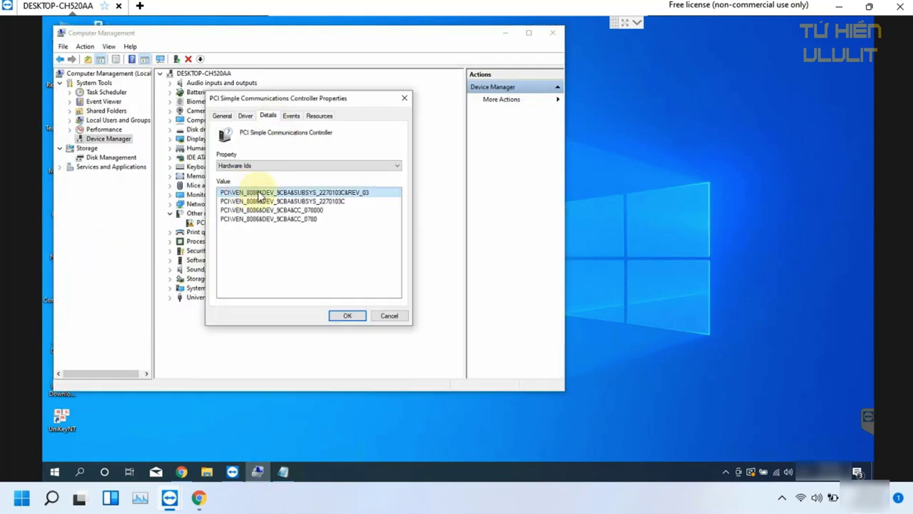
pyautogui.rightClick(350, 193)
pyautogui.click(375, 199)
pyautogui.rightClick(314, 193)
pyautogui.click(325, 198)
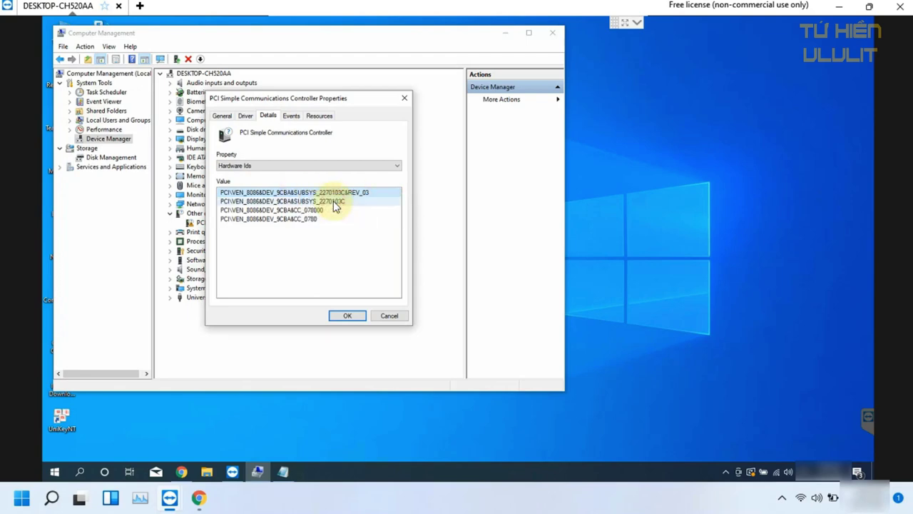
pyautogui.click(383, 317)
pyautogui.click(505, 32)
# Search Google for the copied hardware ID in a new tab and open DriverIdentifier's Intel(R) Management Engine Interface result in another tab
pyautogui.click(182, 471)
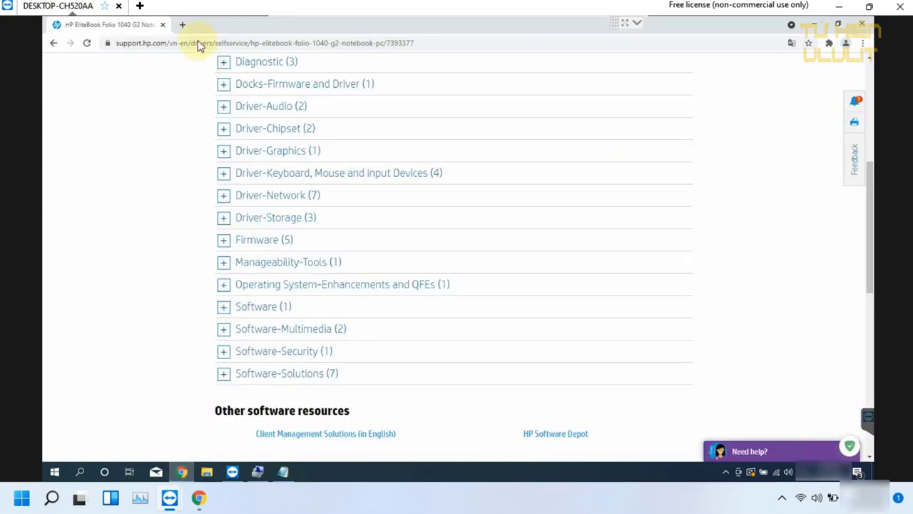
pyautogui.click(181, 24)
pyautogui.hotkey('ctrl', 'v')
pyautogui.press('Return')
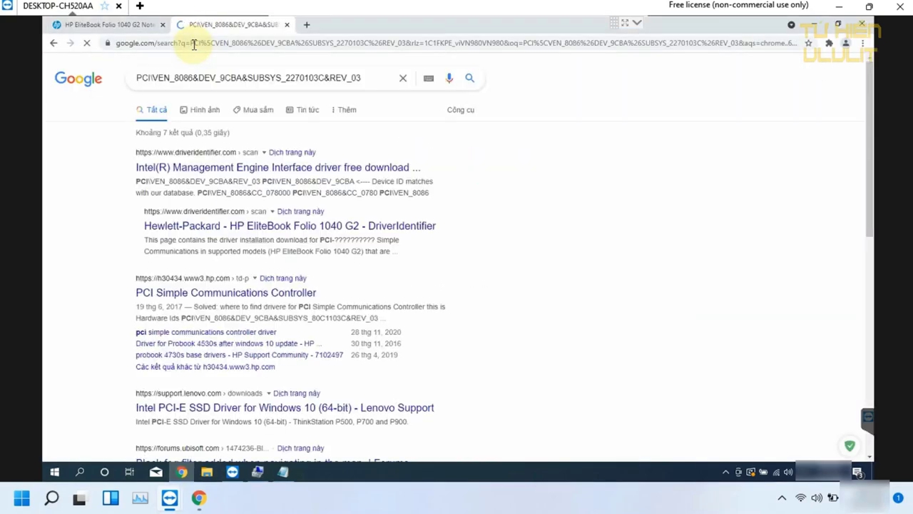
pyautogui.rightClick(235, 165)
pyautogui.click(292, 179)
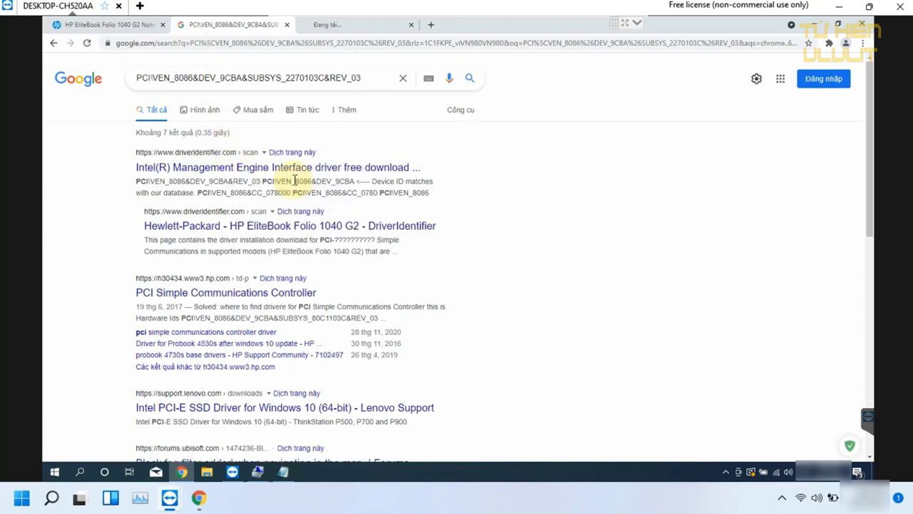
# Scan the remaining search results, and examine the device name, driver list and file sizes on the DriverIdentifier page
pyautogui.scroll(-4, 438, 321)
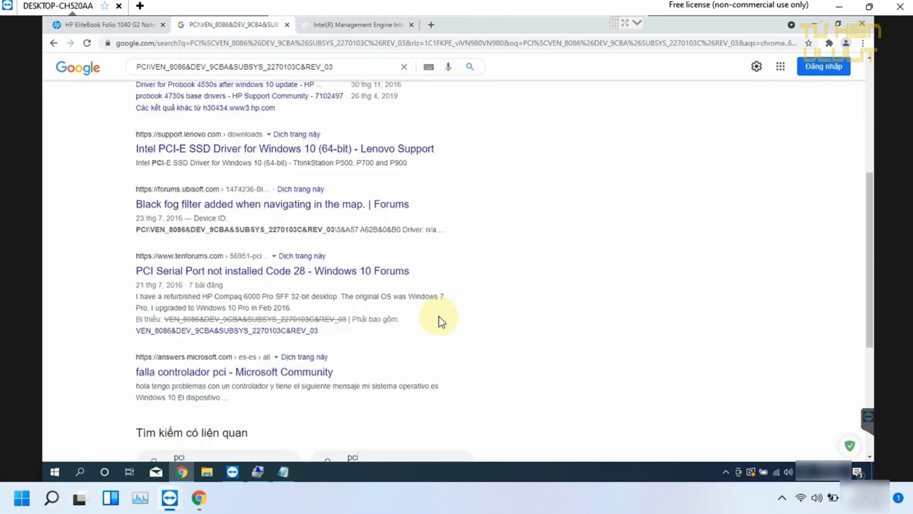
pyautogui.scroll(2, 438, 320)
pyautogui.scroll(-2, 438, 321)
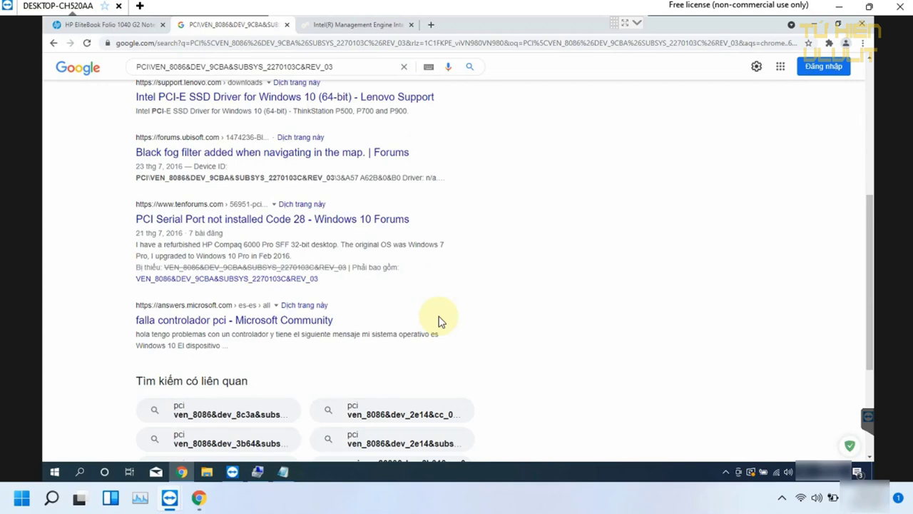
pyautogui.scroll(5, 438, 320)
pyautogui.click(325, 24)
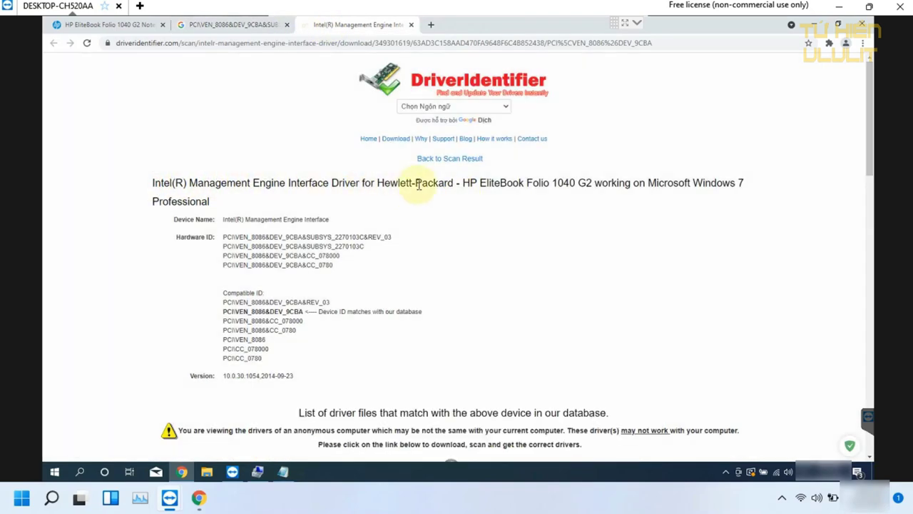
pyautogui.moveTo(401, 183); pyautogui.dragTo(154, 183)
pyautogui.click(426, 205)
pyautogui.scroll(-7, 426, 207)
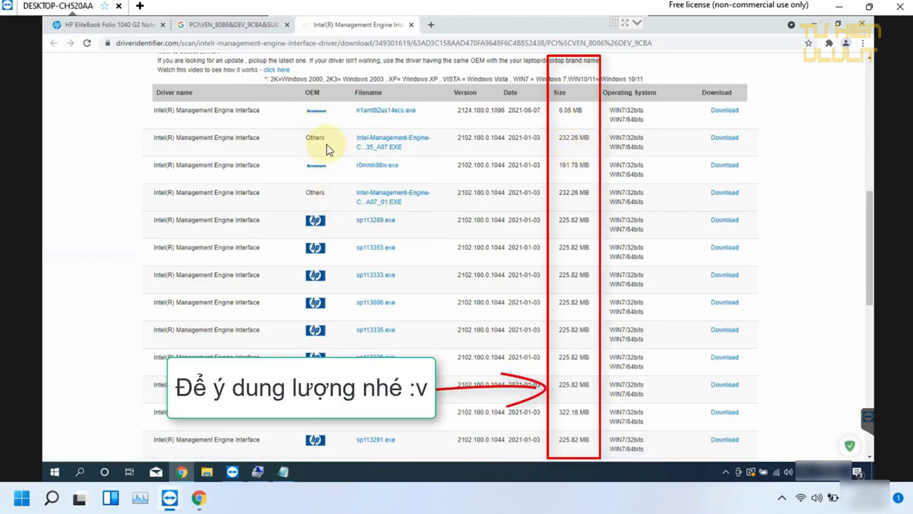
pyautogui.scroll(-2, 520, 287)
pyautogui.scroll(-5, 520, 285)
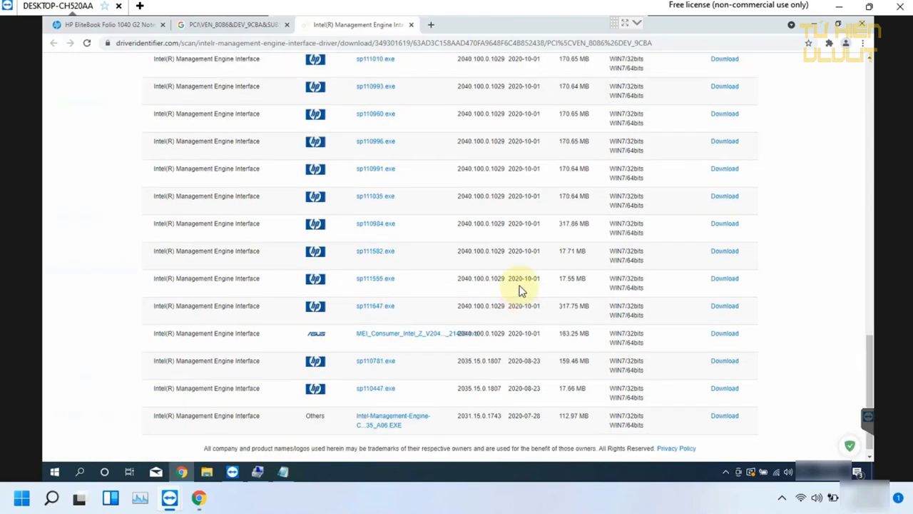
pyautogui.scroll(10, 496, 377)
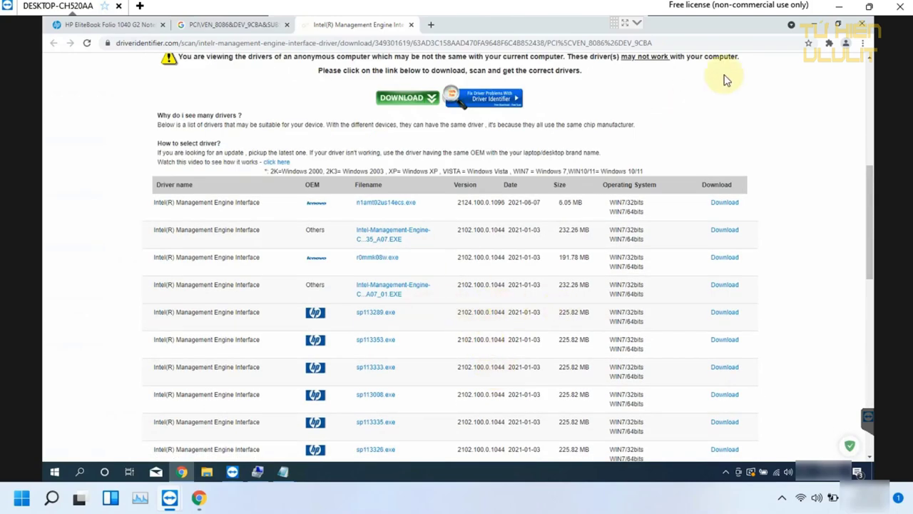
# Check the HP support link in the driver home text file, and return to Chrome
pyautogui.click(816, 25)
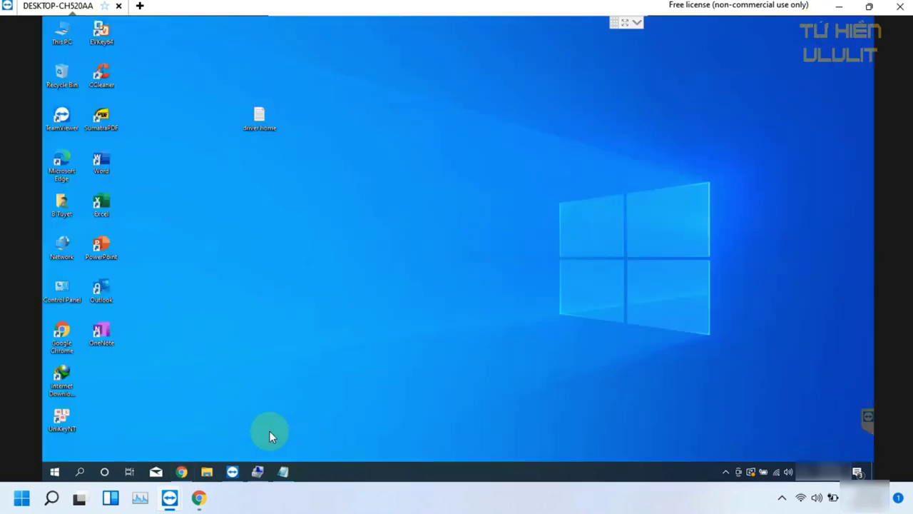
pyautogui.click(285, 475)
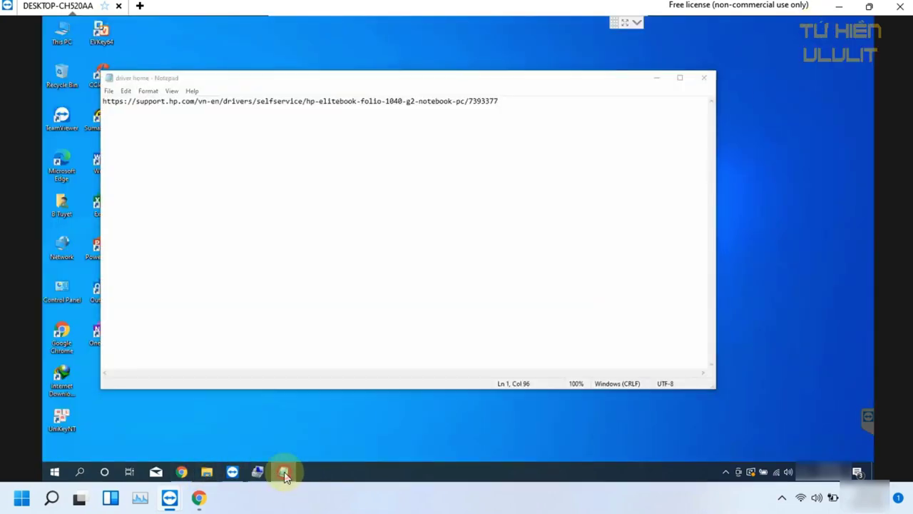
pyautogui.click(284, 473)
pyautogui.click(181, 472)
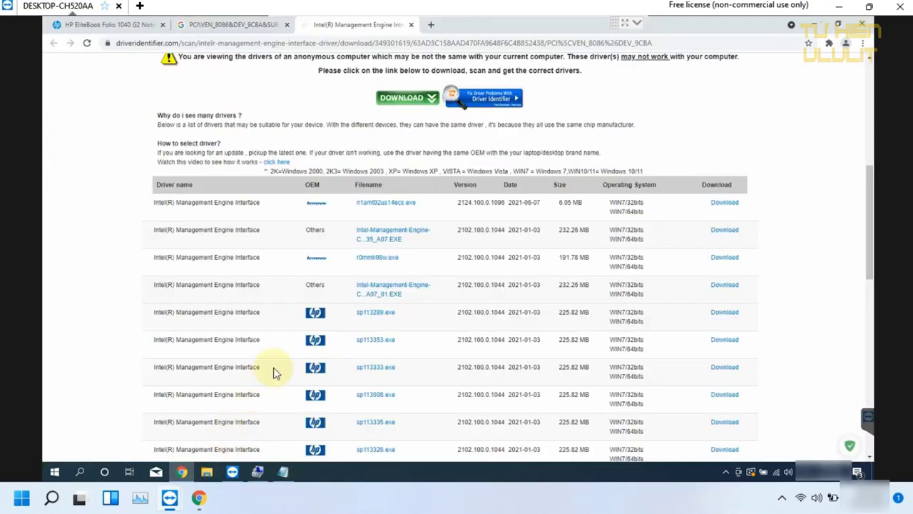
# Expand Driver-Chipset on the HP support page and check the Intel Management Engine Components Driver's file size
pyautogui.click(113, 25)
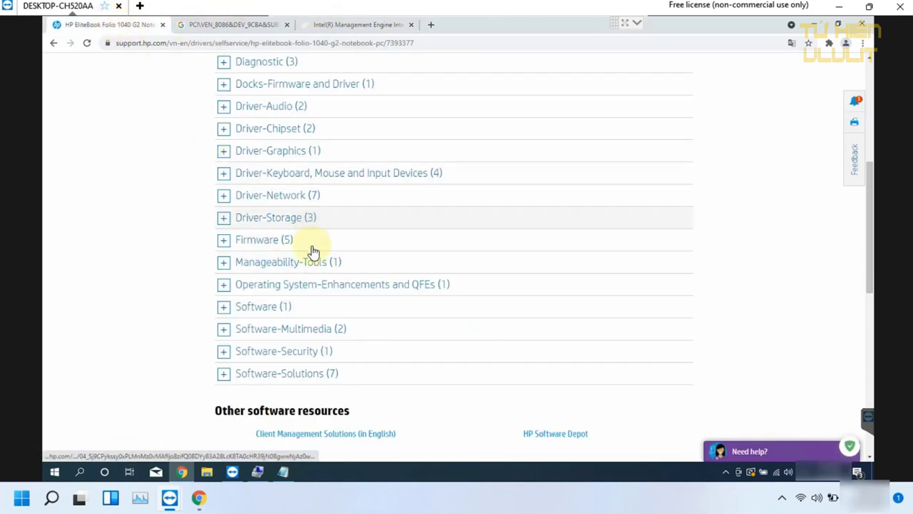
pyautogui.scroll(2, 311, 253)
pyautogui.scroll(-1, 348, 372)
pyautogui.scroll(-2, 349, 375)
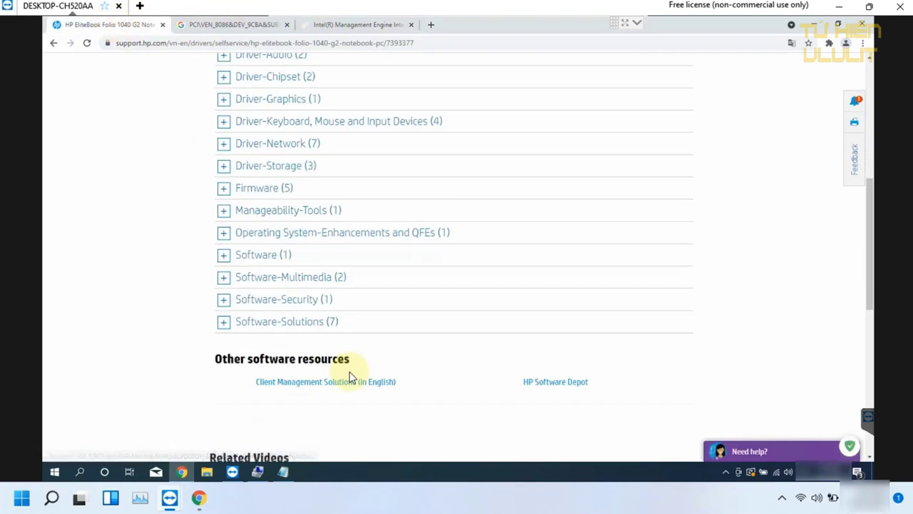
pyautogui.scroll(3, 350, 376)
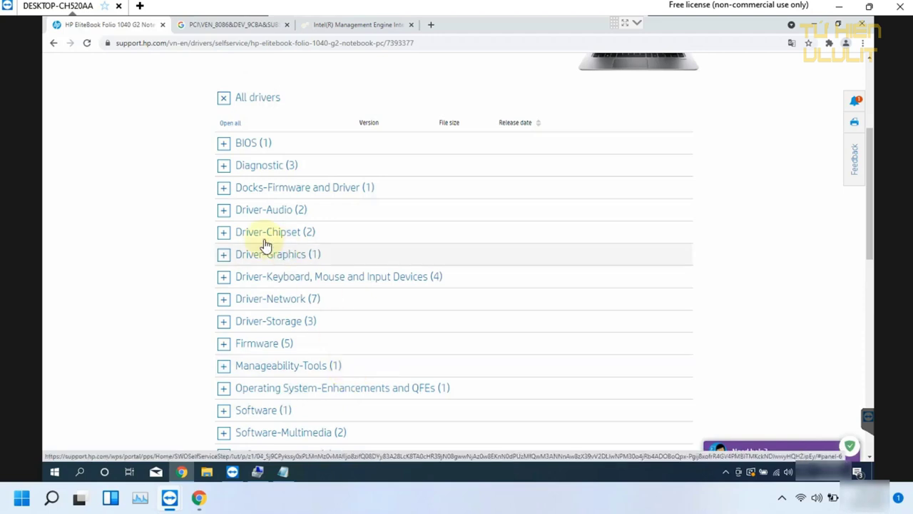
pyautogui.click(224, 233)
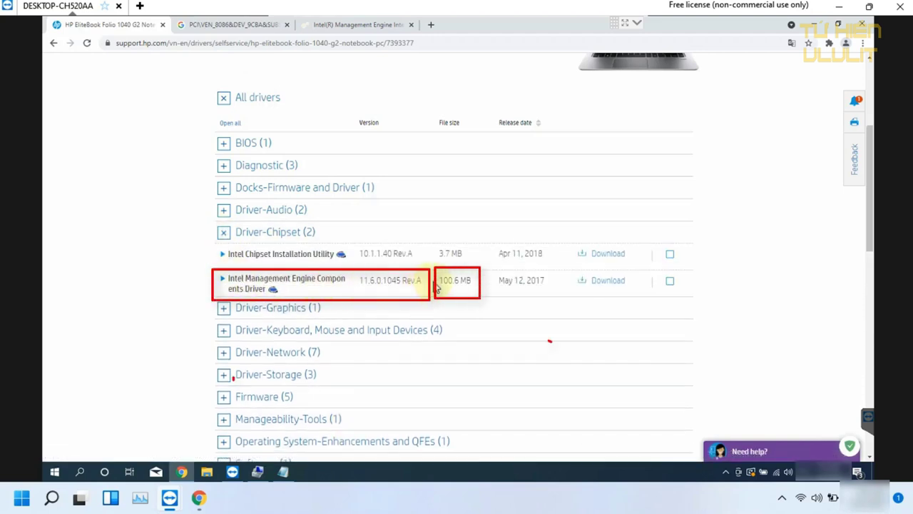
pyautogui.moveTo(438, 281)
pyautogui.mouseDown()
pyautogui.moveTo(473, 280)
pyautogui.moveTo(446, 282)
pyautogui.mouseUp()
pyautogui.click(470, 329)
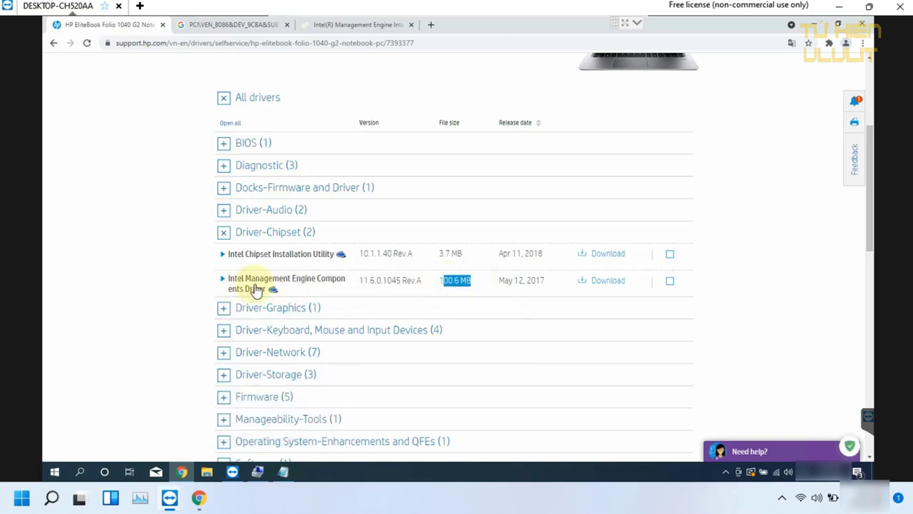
# Launch DriverEasyPortable from the DriverEasy folder on the D: drive, and minimize the folder window
pyautogui.click(143, 285)
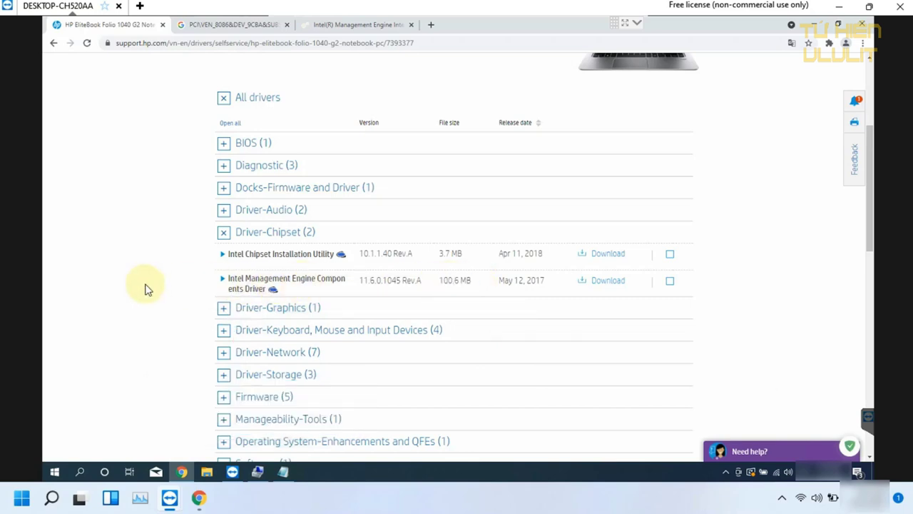
pyautogui.click(258, 471)
pyautogui.click(260, 473)
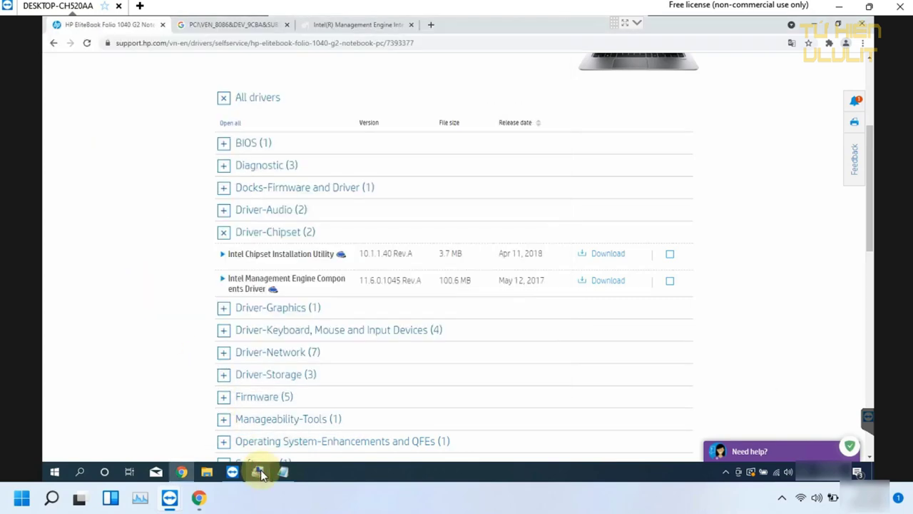
pyautogui.click(207, 472)
pyautogui.click(210, 343)
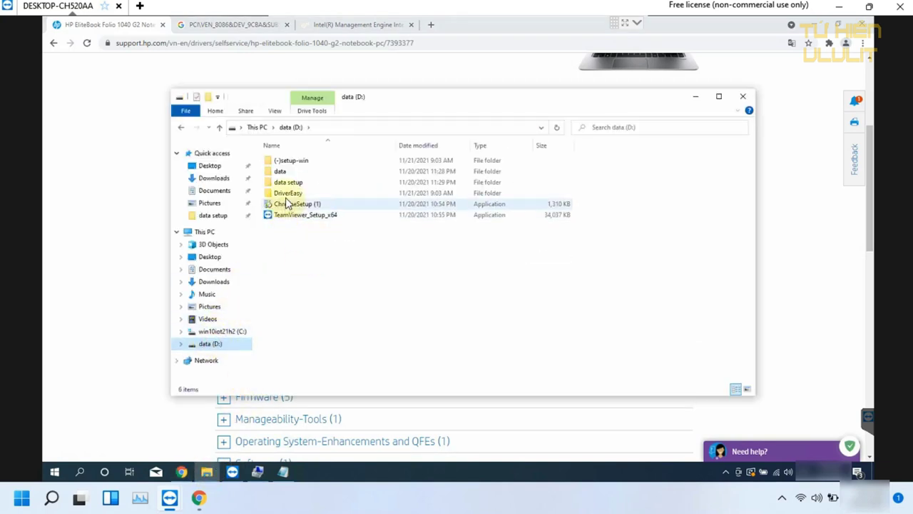
pyautogui.doubleClick(287, 194)
pyautogui.doubleClick(295, 171)
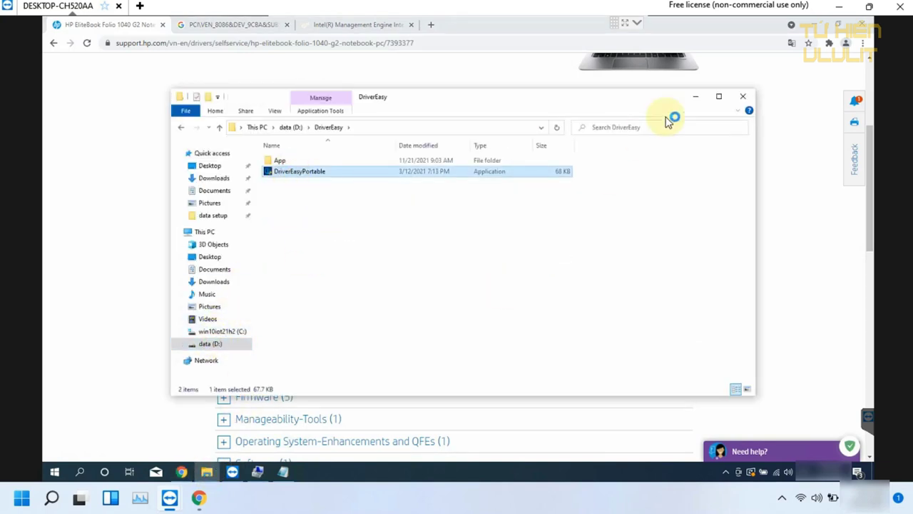
pyautogui.click(695, 96)
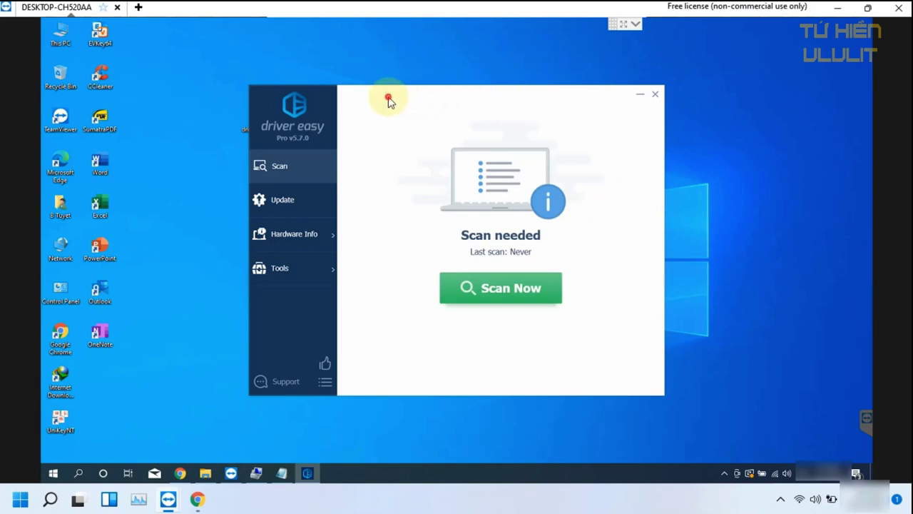
# Scan the computer for driver updates and examine the Intel(R) Management Engine Interface's update details down to its hardware IDs
pyautogui.moveTo(388, 98); pyautogui.dragTo(478, 95)
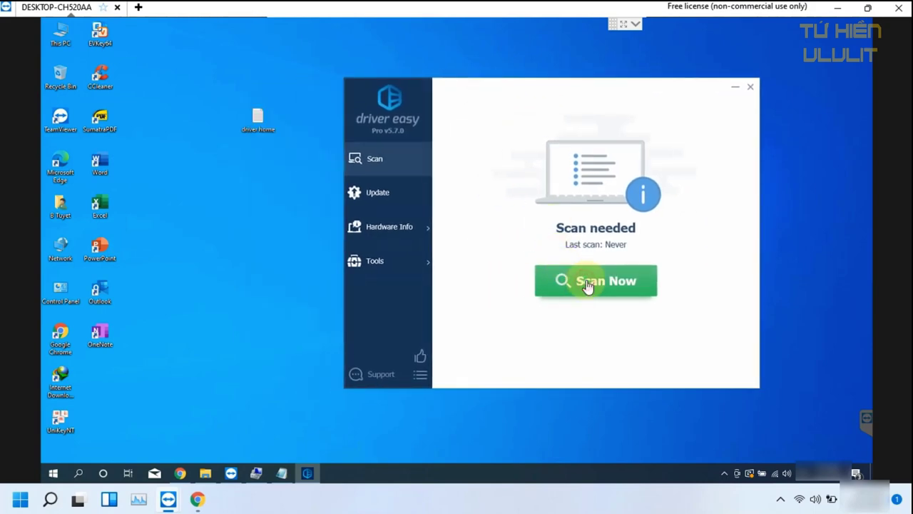
pyautogui.click(587, 284)
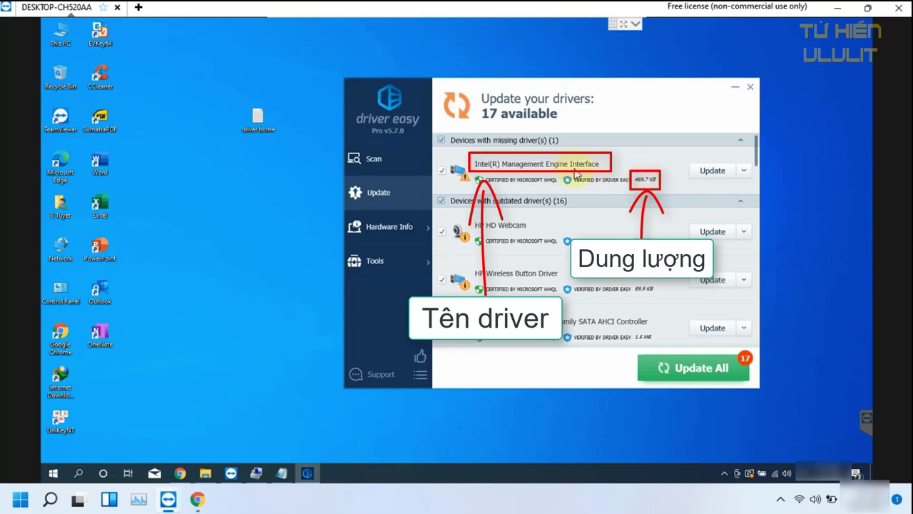
pyautogui.click(569, 170)
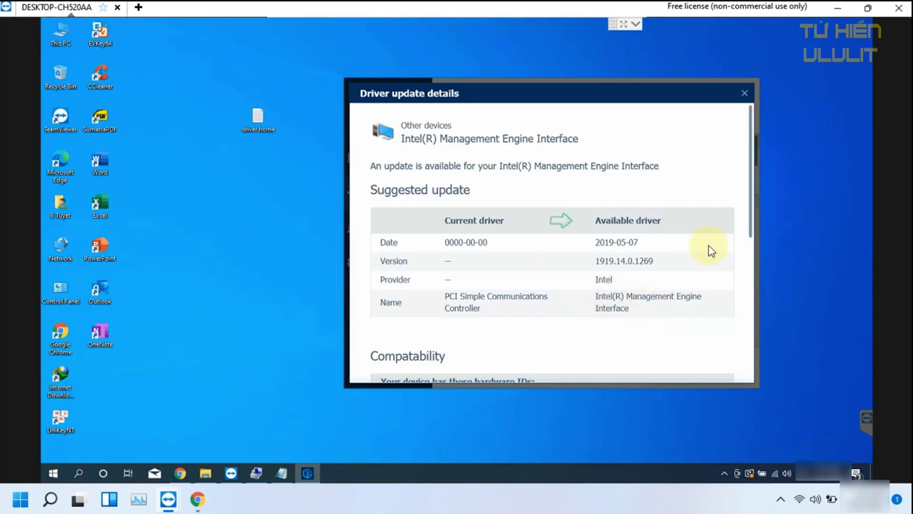
pyautogui.moveTo(753, 177); pyautogui.dragTo(755, 238)
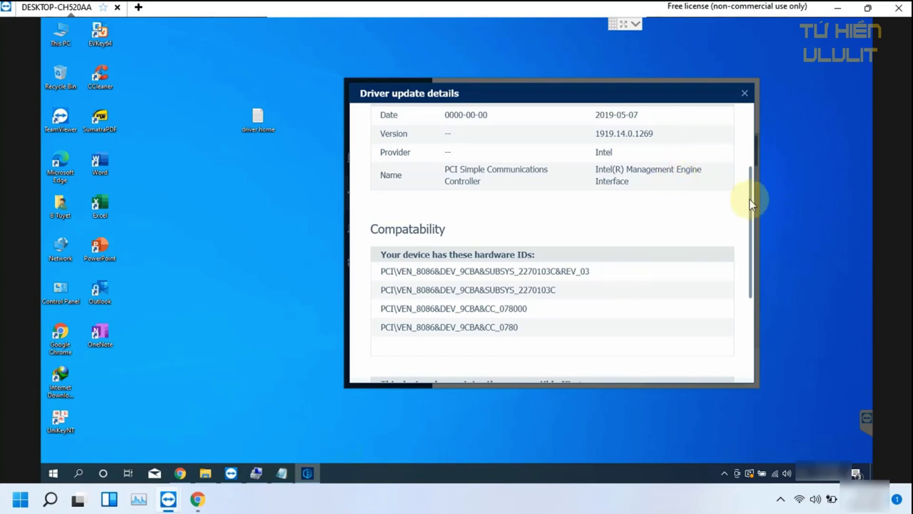
# In Device Manager, display the Hardware Ids property of the PCI Simple Communications Controller
pyautogui.click(255, 474)
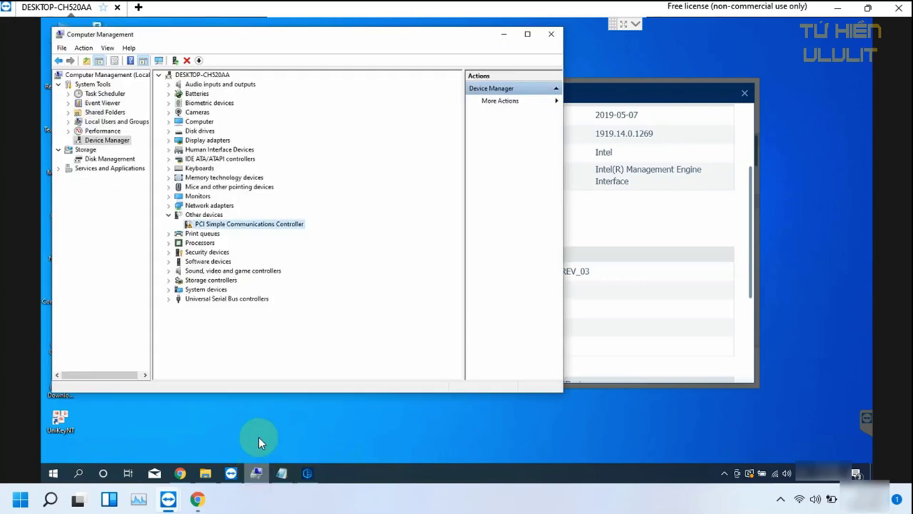
pyautogui.rightClick(248, 227)
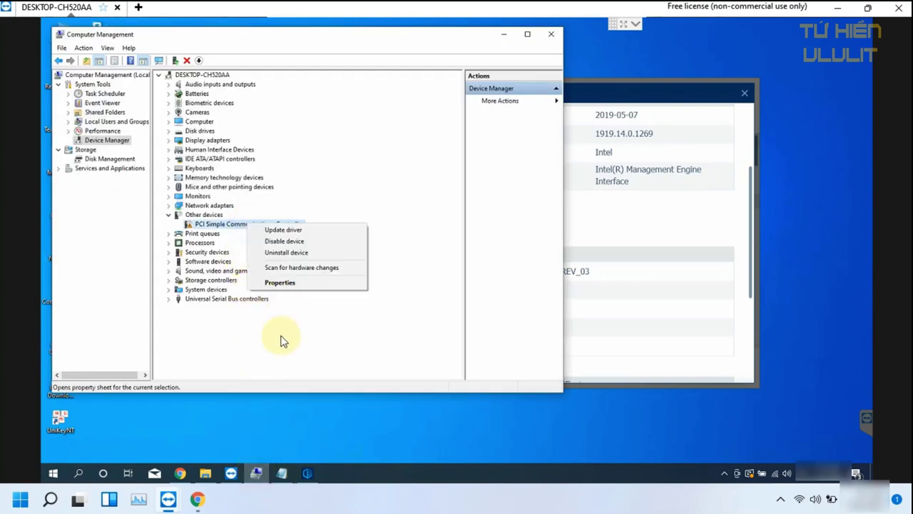
pyautogui.click(279, 284)
pyautogui.click(266, 117)
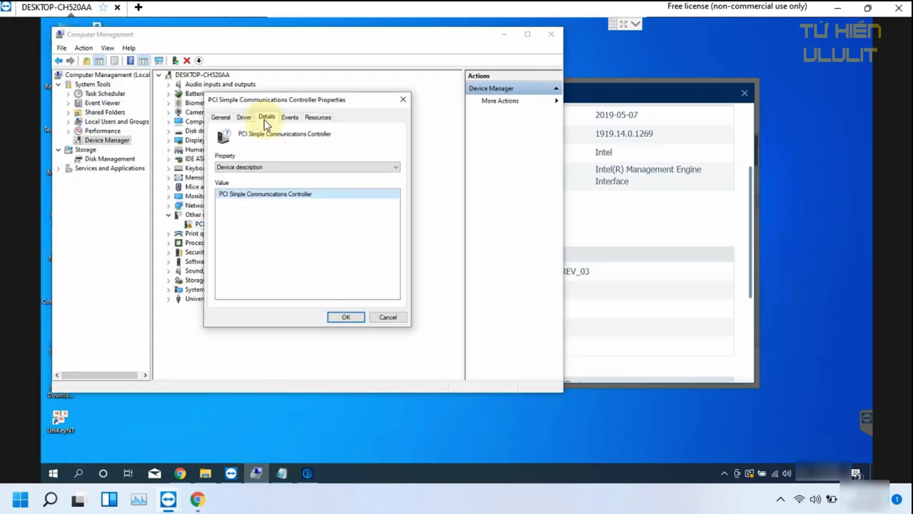
pyautogui.click(280, 166)
pyautogui.click(266, 191)
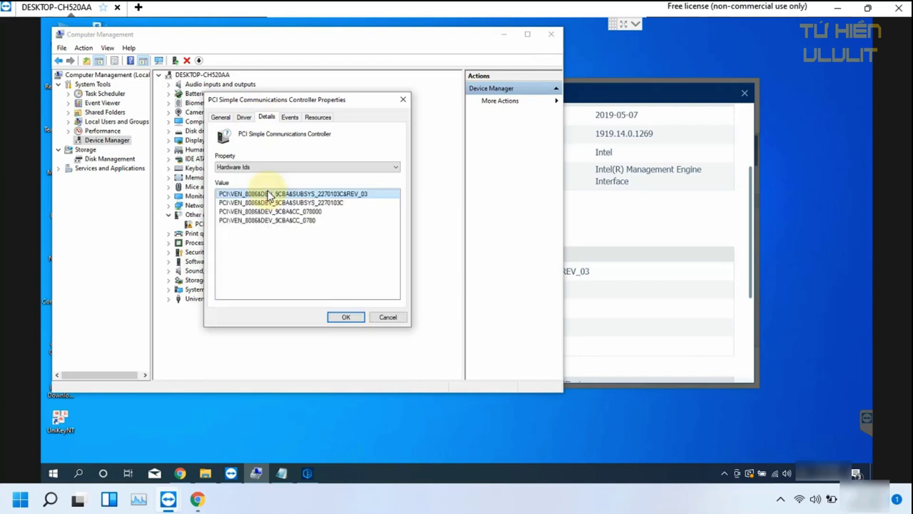
# Compare the device's hardware IDs side by side with those in Driver Easy's update details, and close both dialogs
pyautogui.click(628, 97)
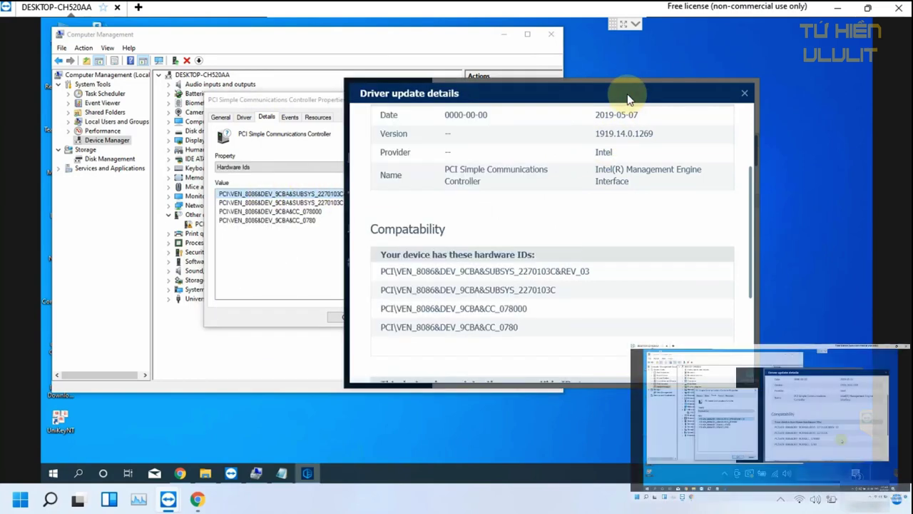
pyautogui.moveTo(520, 96); pyautogui.dragTo(604, 94)
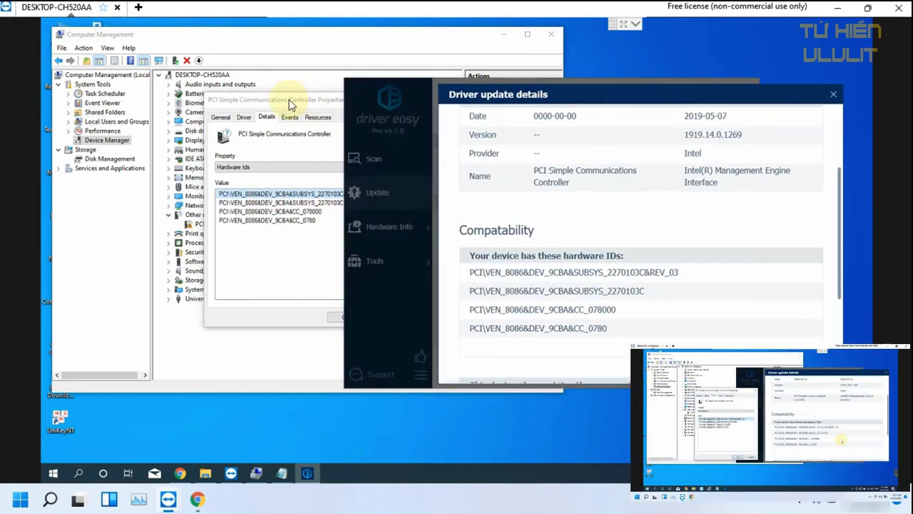
pyautogui.moveTo(289, 105); pyautogui.dragTo(292, 155)
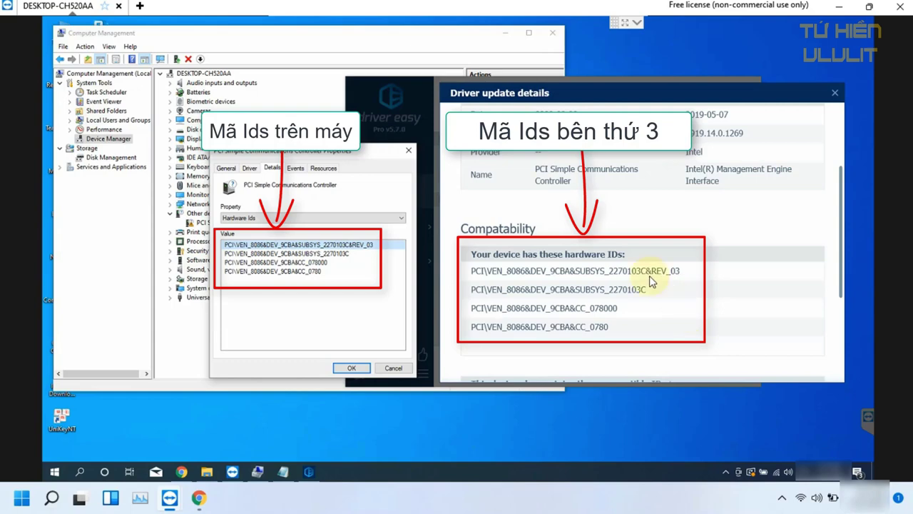
pyautogui.click(410, 151)
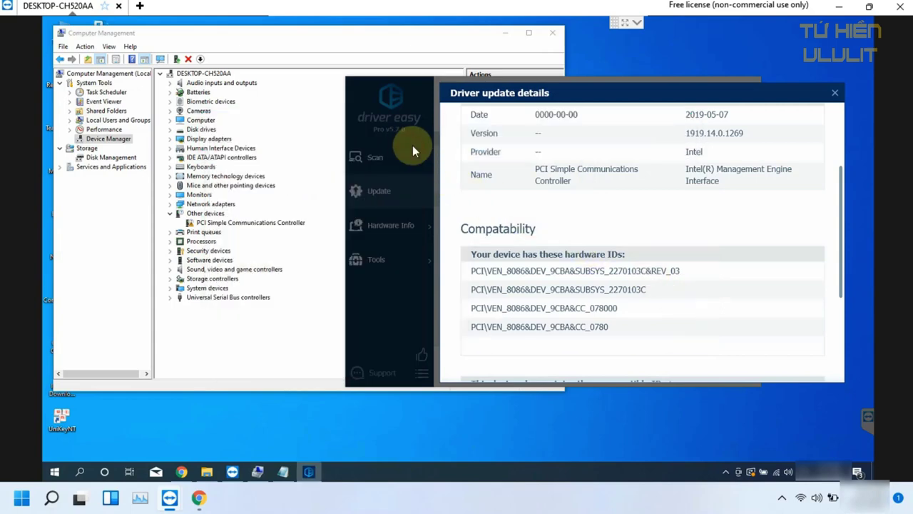
pyautogui.click(832, 92)
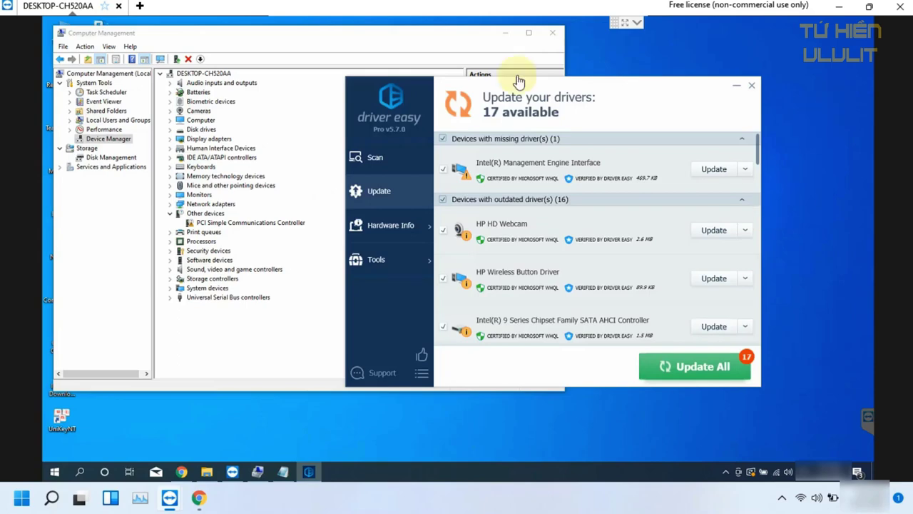
# Minimize Computer Management and check the Intel Management Engine Components Driver's file size on the HP support page in Chrome
pyautogui.click(505, 32)
pyautogui.click(182, 471)
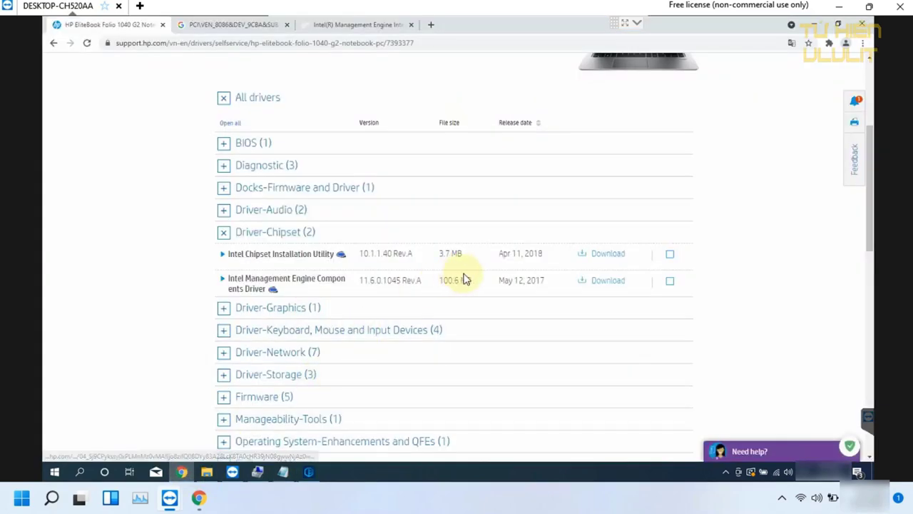
pyautogui.moveTo(471, 279); pyautogui.dragTo(438, 281)
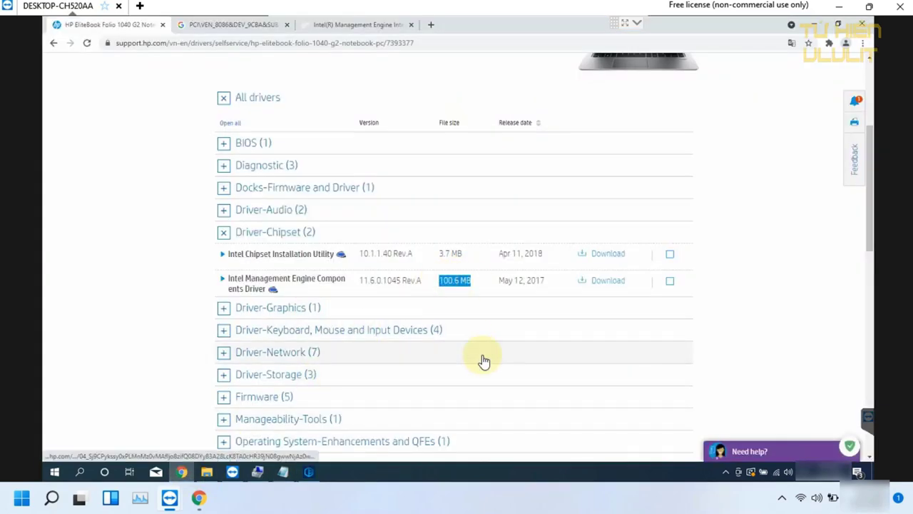
pyautogui.click(453, 280)
# Examine the HP driver files listed on the DriverIdentifier page, and minimize Chrome
pyautogui.click(346, 26)
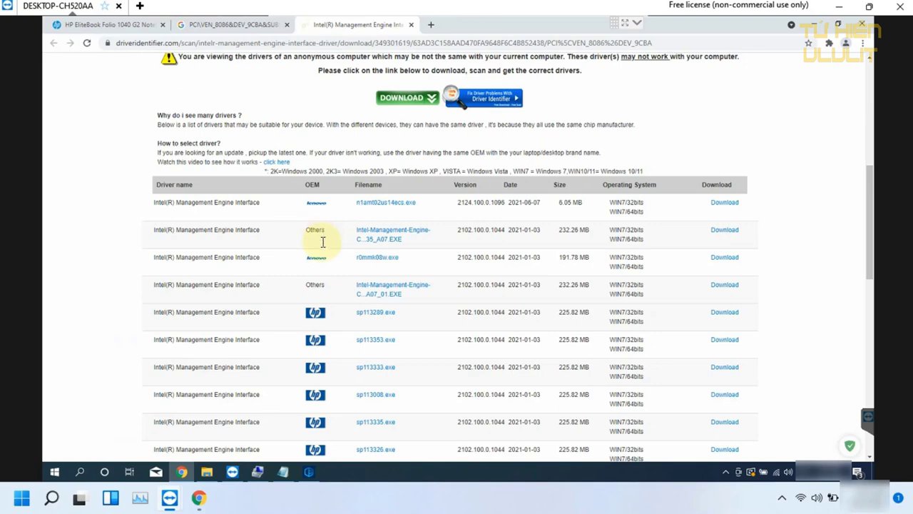
pyautogui.scroll(-3, 322, 270)
pyautogui.moveTo(408, 210); pyautogui.dragTo(356, 209)
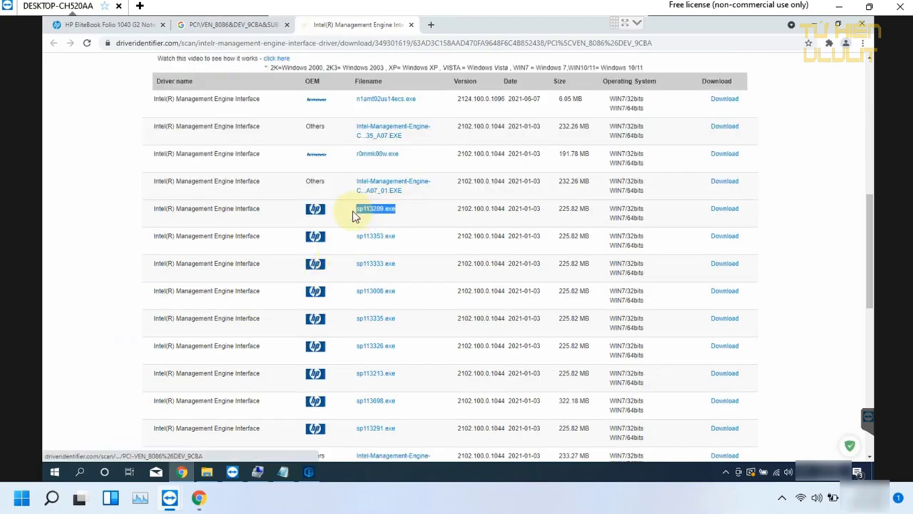
pyautogui.click(423, 224)
pyautogui.scroll(3, 421, 226)
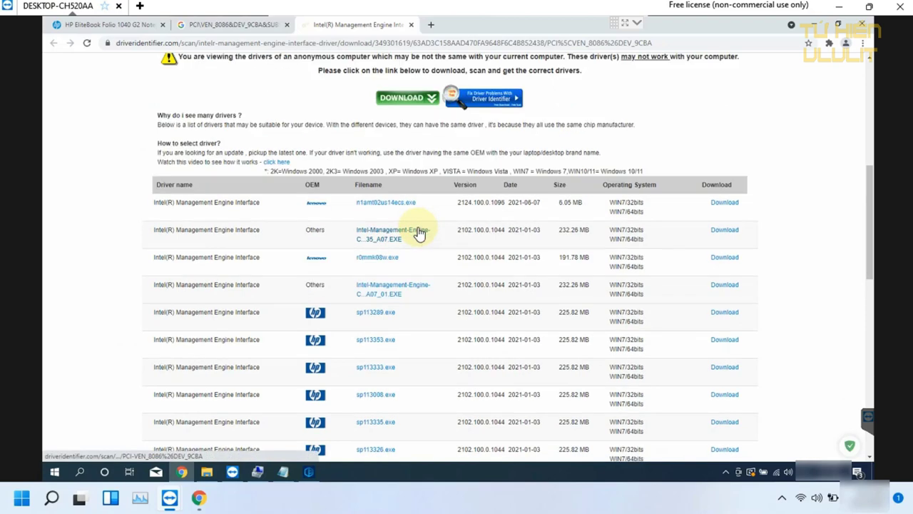
pyautogui.click(814, 24)
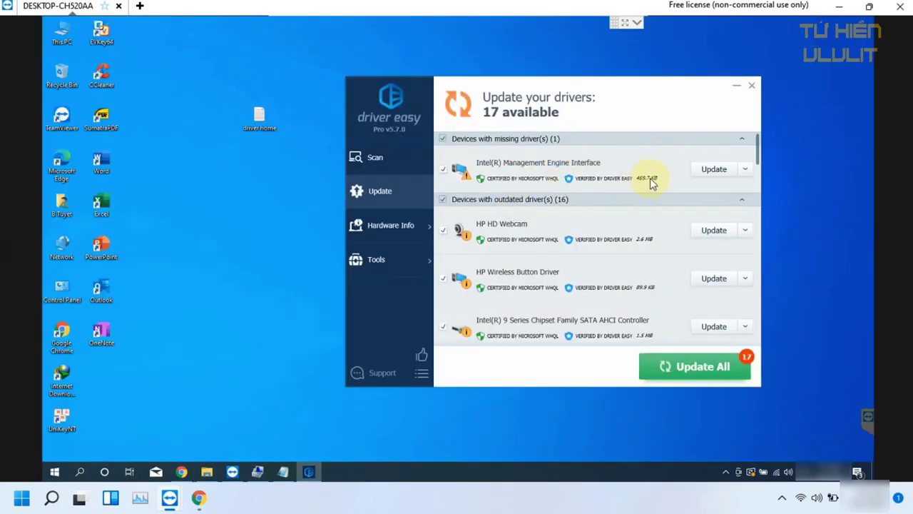
# Deselect all missing and outdated drivers in Driver Easy, and review the Intel(R) Management Engine Interface's update details
pyautogui.click(443, 199)
pyautogui.click(442, 139)
pyautogui.click(589, 162)
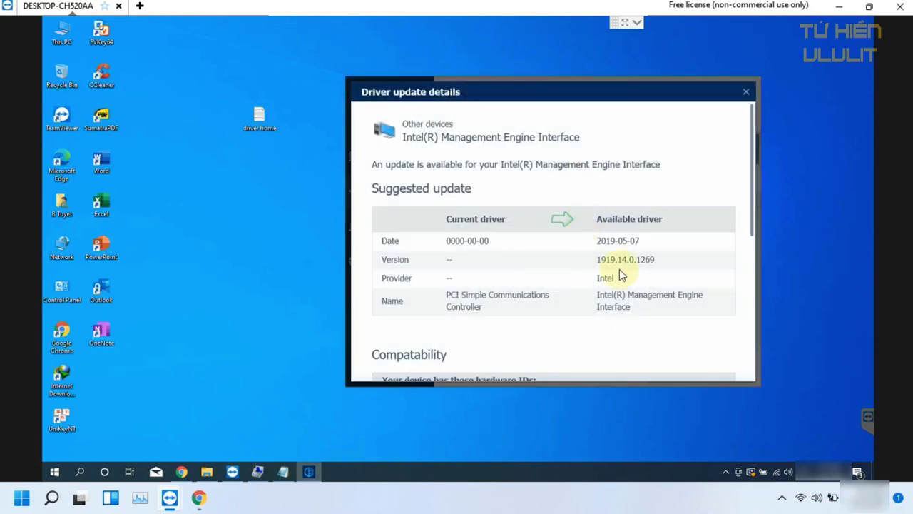
pyautogui.scroll(-1, 620, 271)
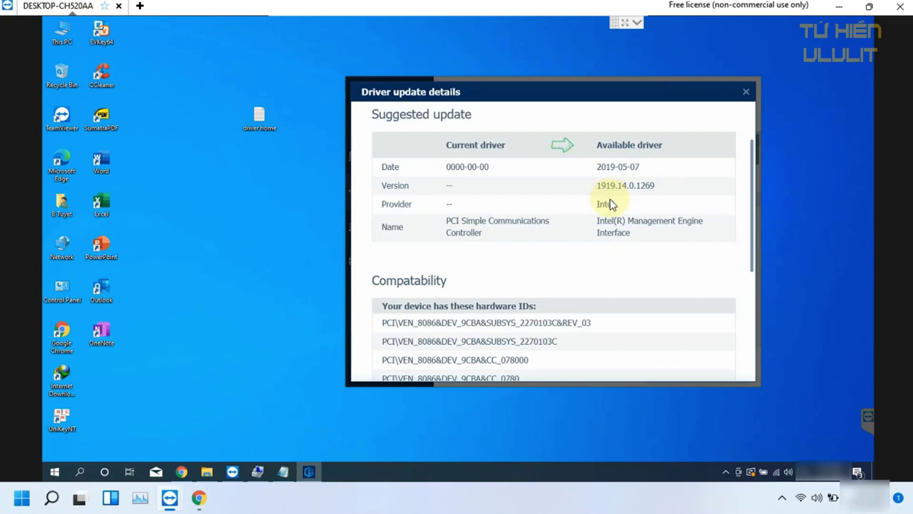
pyautogui.click(746, 91)
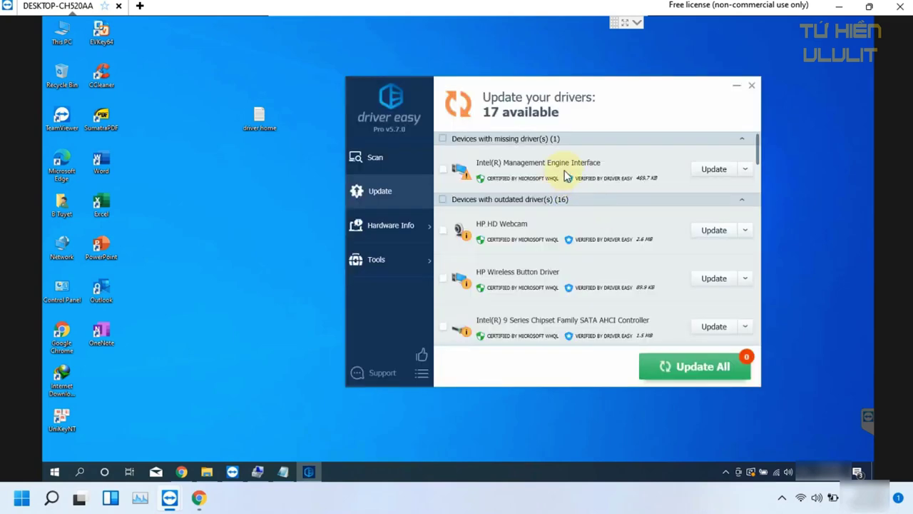
# Install the update for the Intel(R) Management Engine Interface alone, and dismiss the restart notification
pyautogui.click(708, 169)
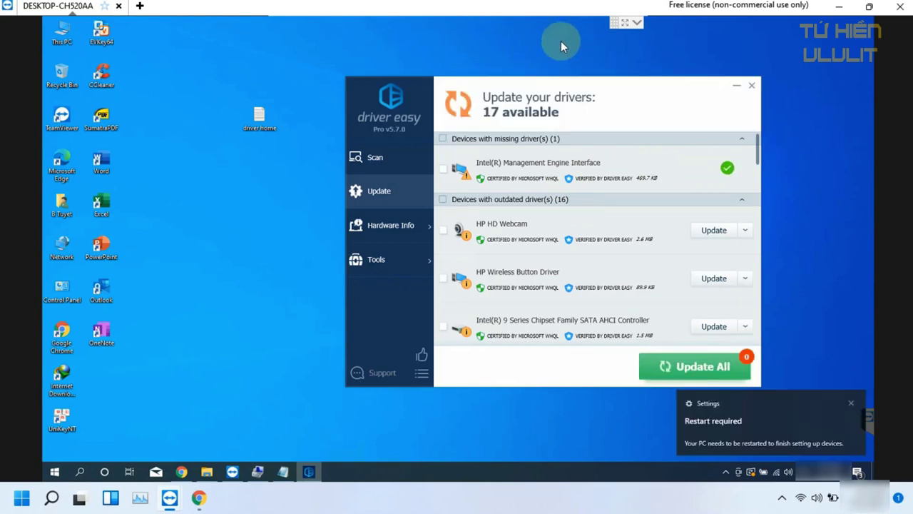
pyautogui.click(851, 403)
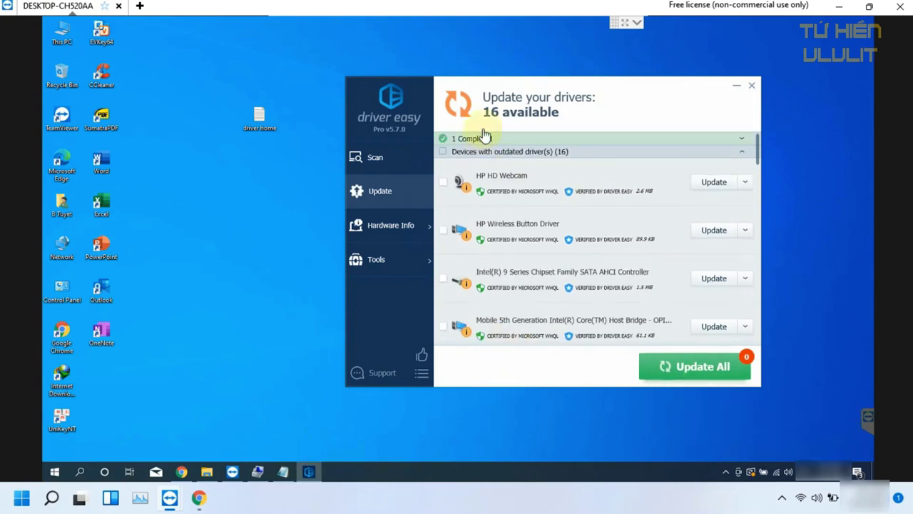
# Check the System devices and remaining categories in Device Manager for the installed driver, and close Driver Easy
pyautogui.click(257, 472)
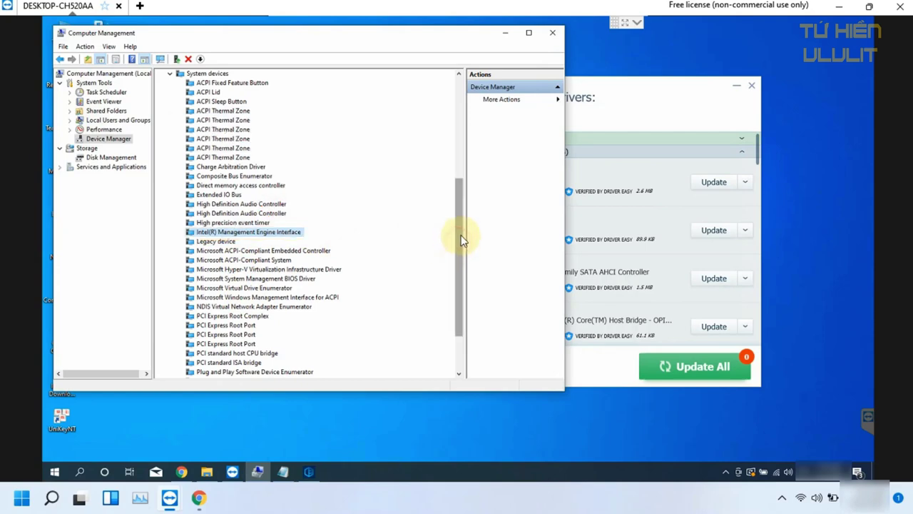
pyautogui.moveTo(461, 235)
pyautogui.mouseDown()
pyautogui.moveTo(468, 175)
pyautogui.moveTo(478, 249)
pyautogui.mouseUp()
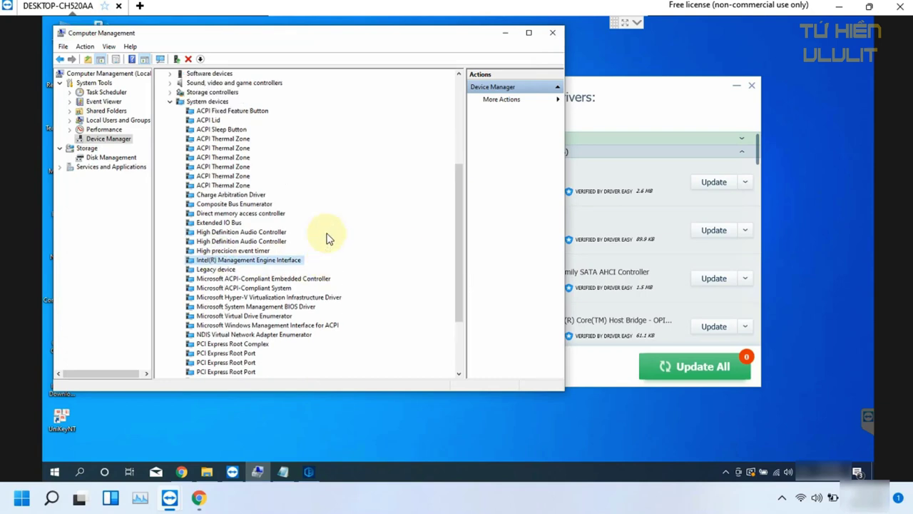
pyautogui.scroll(4, 214, 207)
pyautogui.click(171, 190)
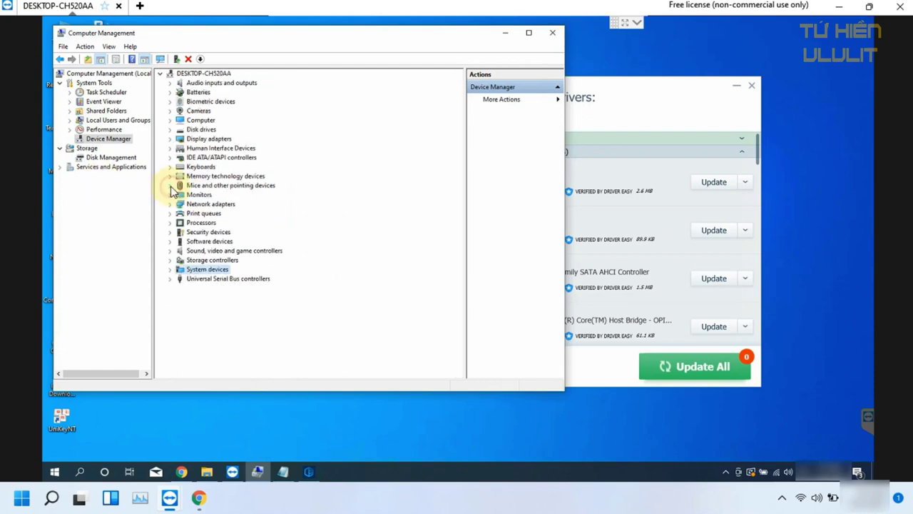
pyautogui.click(170, 278)
pyautogui.click(170, 278)
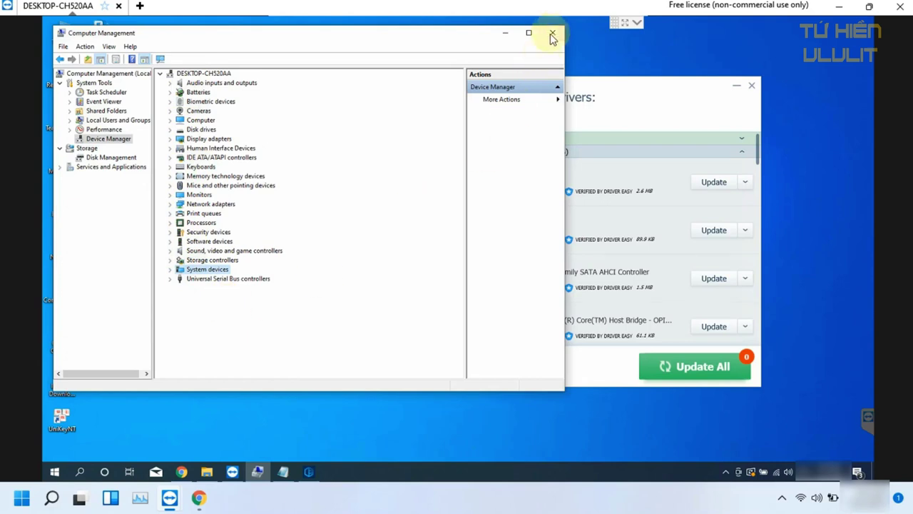
pyautogui.click(649, 92)
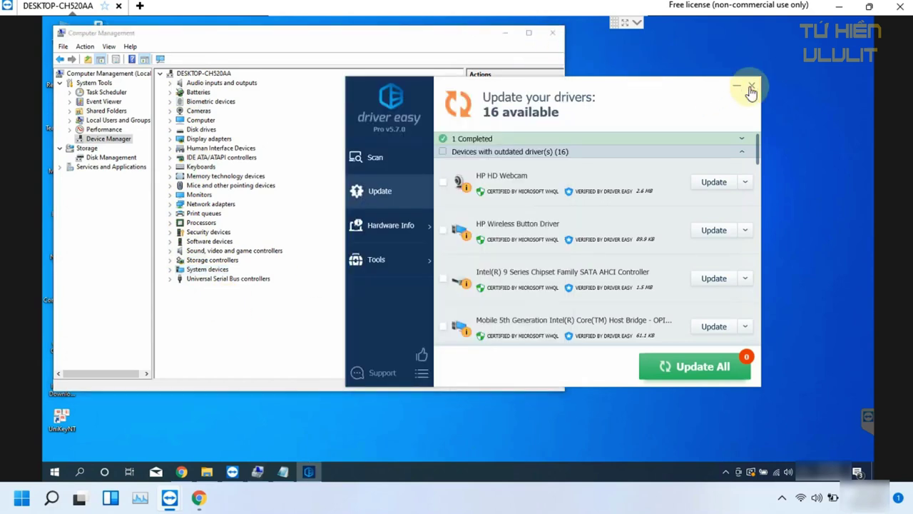
pyautogui.click(752, 86)
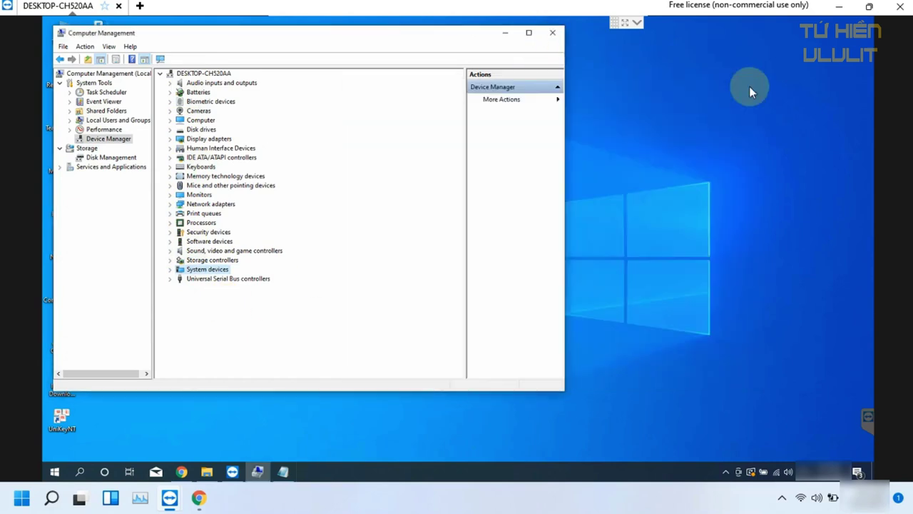
# Examine the devices listed under System devices in Device Manager, and collapse the category
pyautogui.click(171, 270)
pyautogui.scroll(-2, 321, 286)
pyautogui.scroll(3, 320, 285)
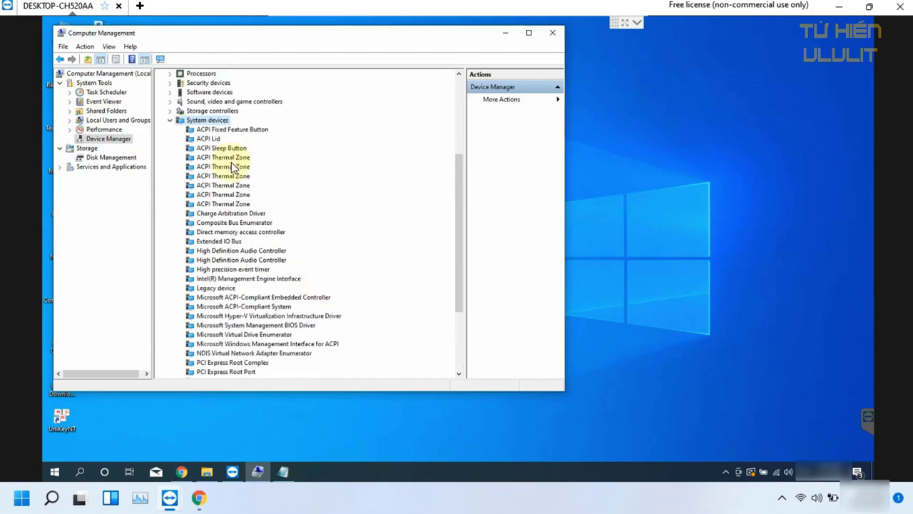
pyautogui.click(173, 118)
# Close Computer Management and refresh the remote desktop
pyautogui.click(552, 32)
pyautogui.rightClick(317, 157)
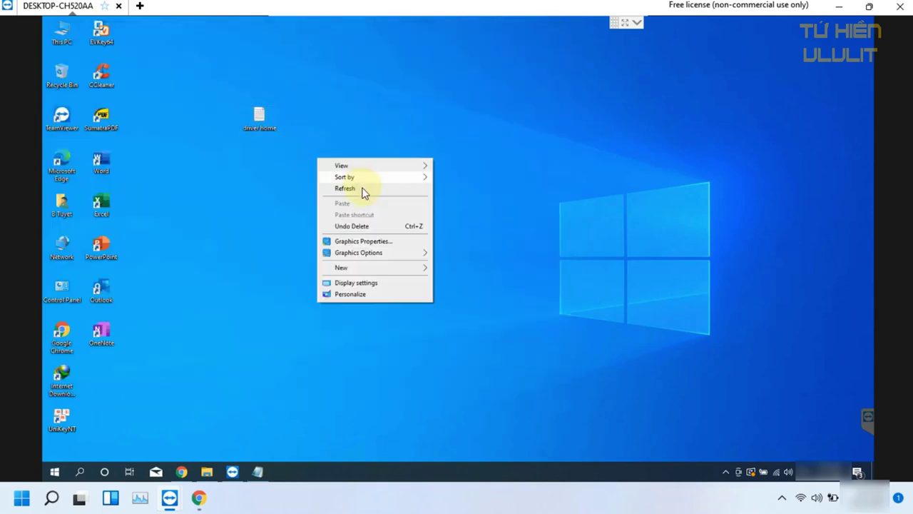
pyautogui.click(362, 188)
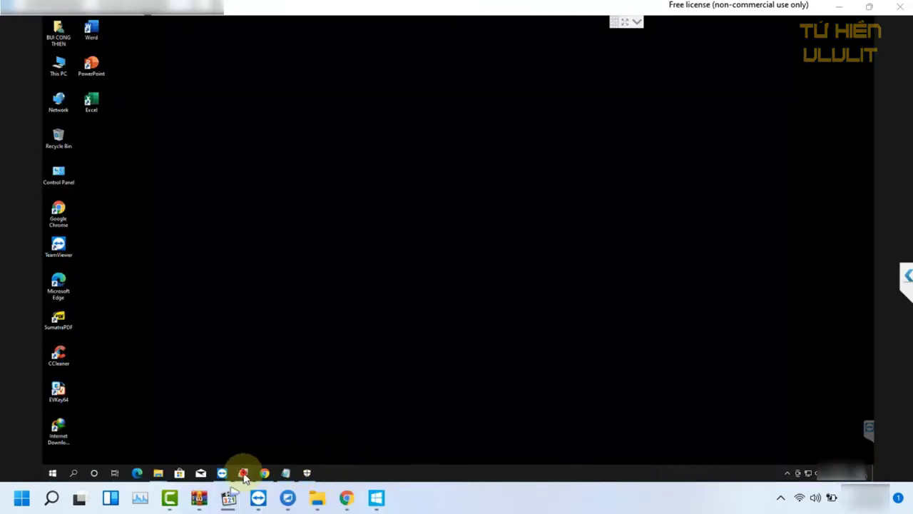
# Bring up Device Manager on the other remote PC, and display the Hardware Ids of the Base System Device
pyautogui.click(243, 473)
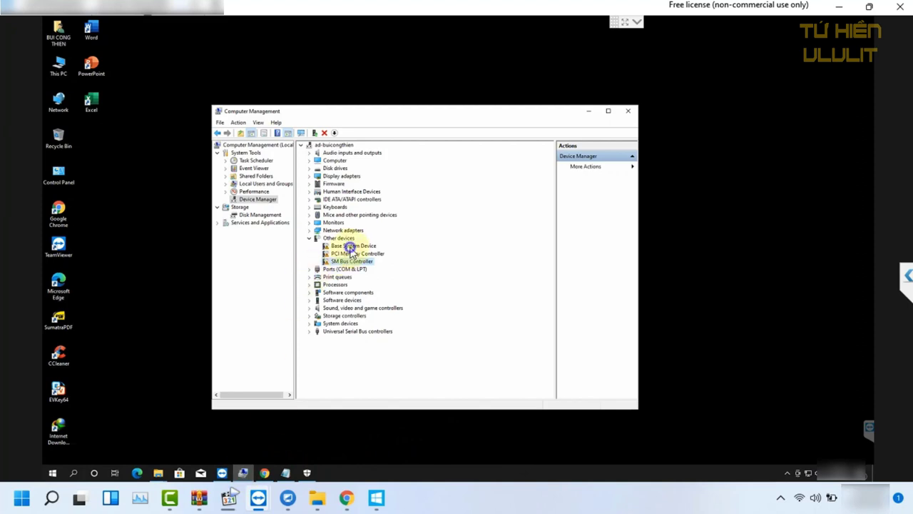
pyautogui.rightClick(350, 247)
pyautogui.click(389, 292)
pyautogui.click(231, 99)
pyautogui.click(243, 141)
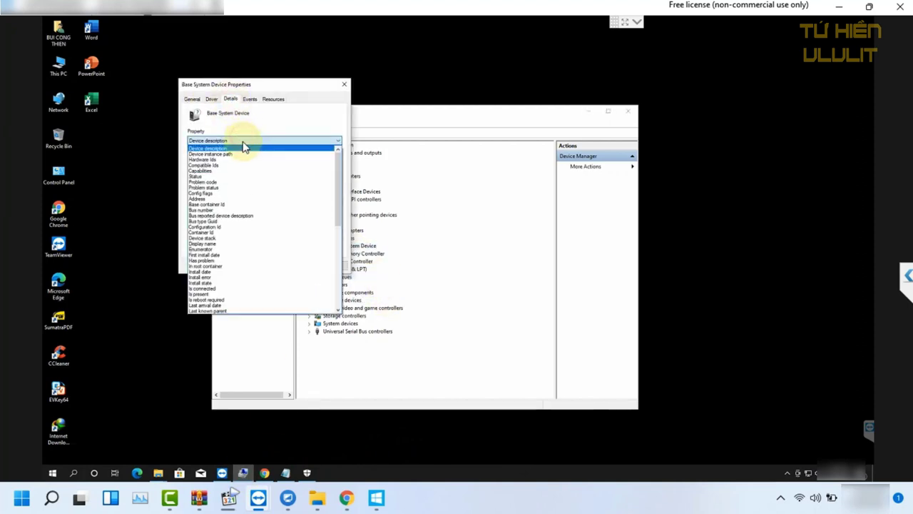
pyautogui.click(220, 160)
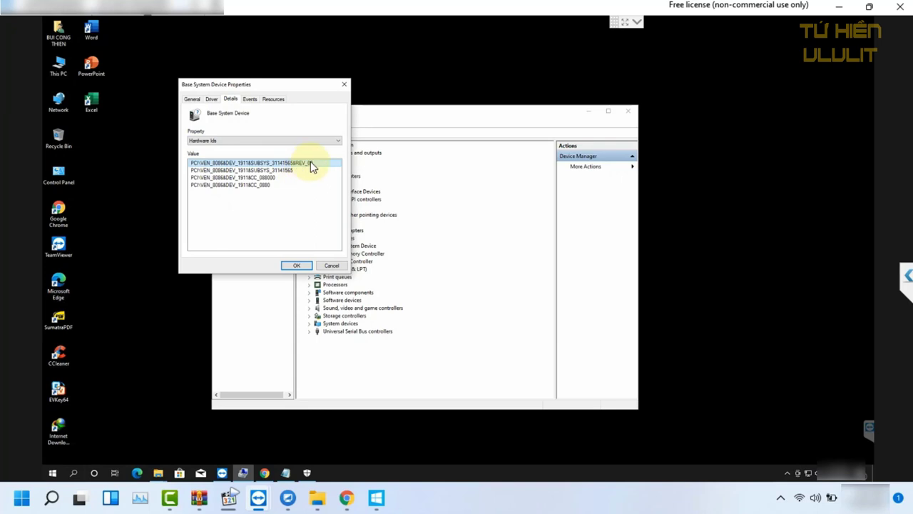
# Close the extra DriverEasy folder window, and open the DriverEasy folder on Local Disk (D:) in the remaining one
pyautogui.moveTo(158, 473)
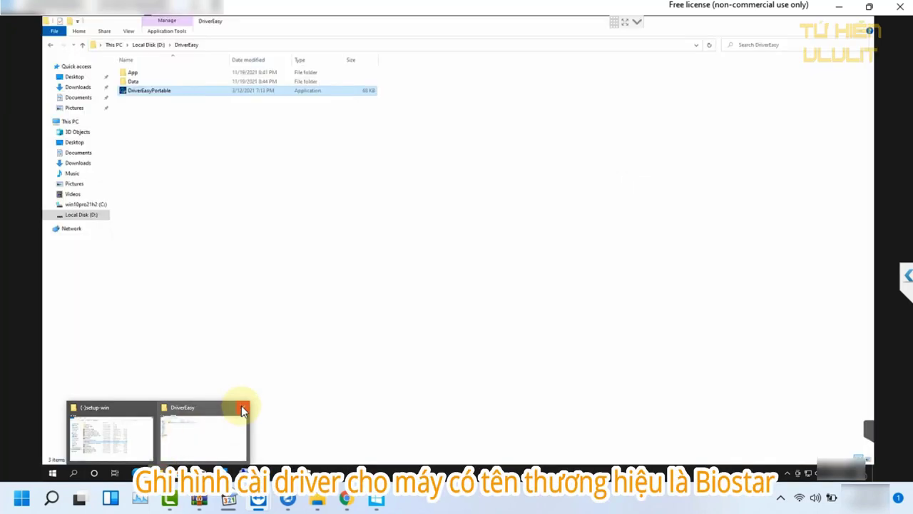
pyautogui.click(243, 408)
pyautogui.click(175, 434)
pyautogui.click(255, 308)
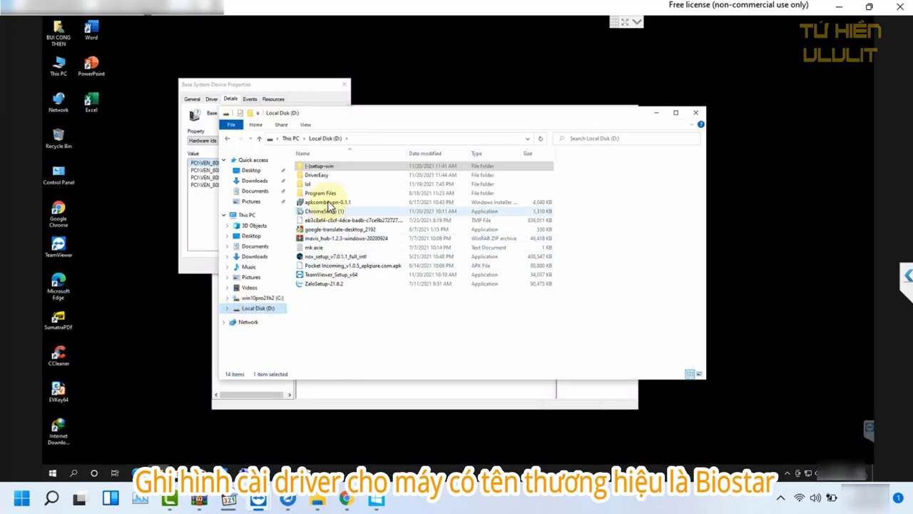
pyautogui.doubleClick(321, 176)
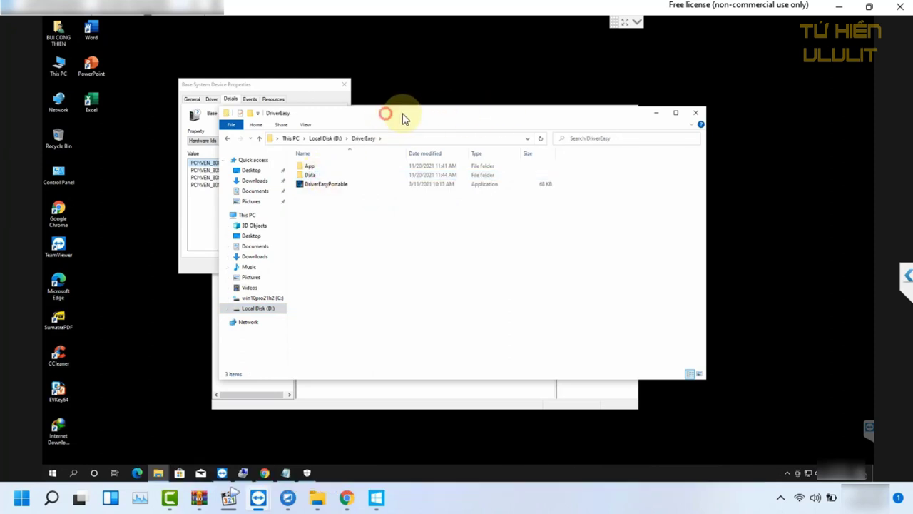
# Launch DriverEasyPortable and scan the PC for missing and outdated drivers, keeping the Base System Device properties in view
pyautogui.moveTo(403, 117); pyautogui.dragTo(527, 109)
pyautogui.click(455, 182)
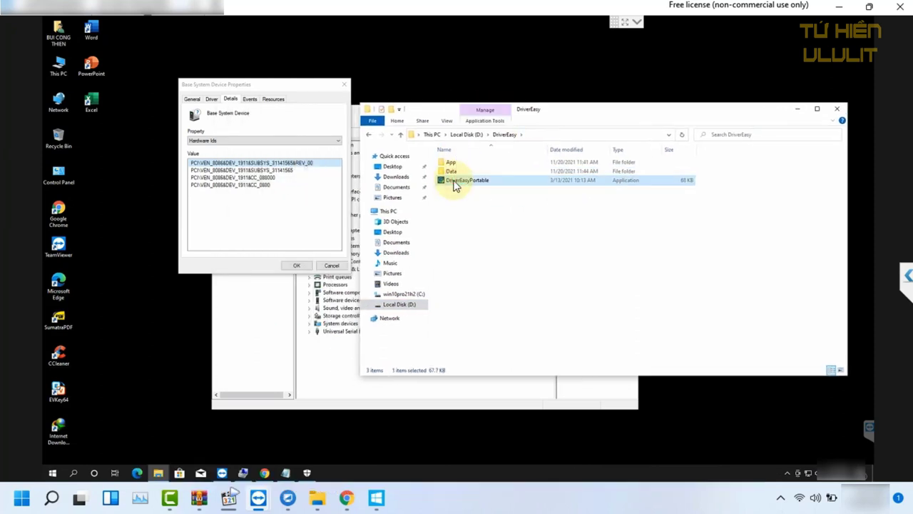
pyautogui.doubleClick(457, 183)
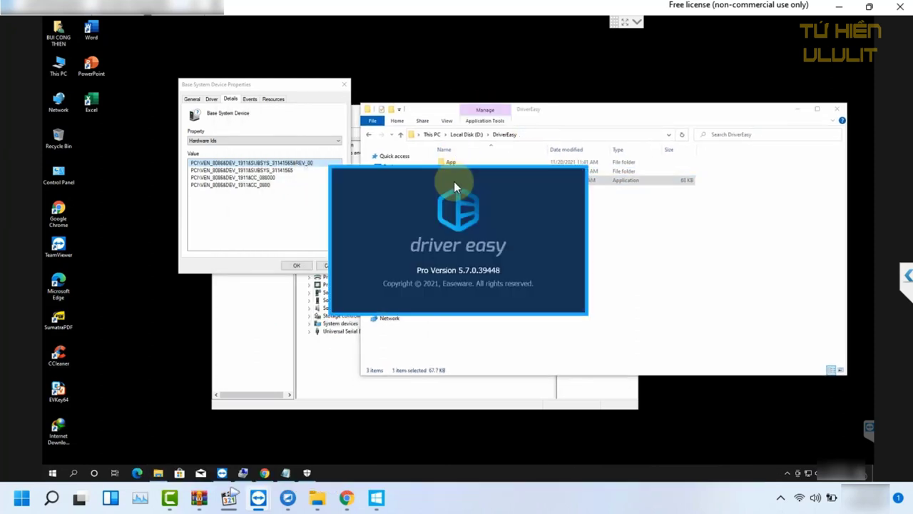
pyautogui.moveTo(388, 126); pyautogui.dragTo(564, 120)
pyautogui.click(674, 282)
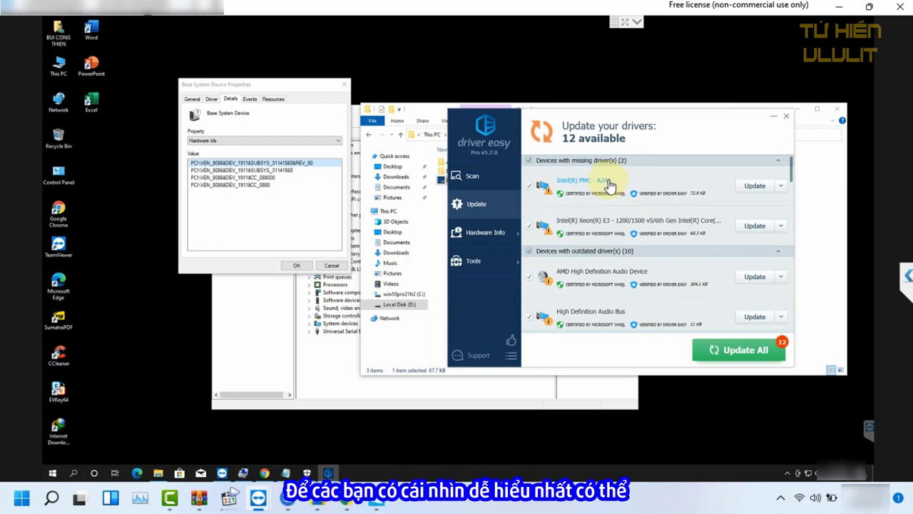
# Compare the Base System Device's hardware IDs with the update details of both missing drivers, and close its properties
pyautogui.click(600, 183)
pyautogui.scroll(-2, 629, 268)
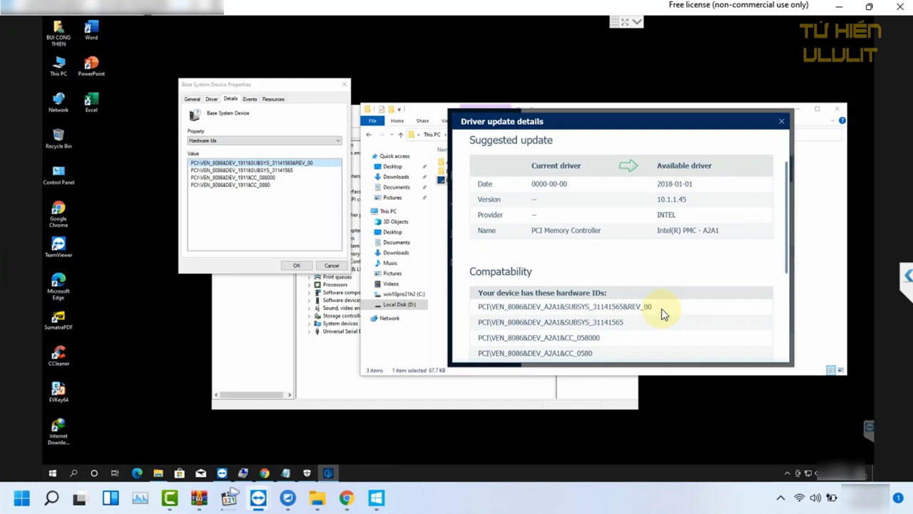
pyautogui.click(781, 122)
pyautogui.click(671, 227)
pyautogui.scroll(-3, 668, 246)
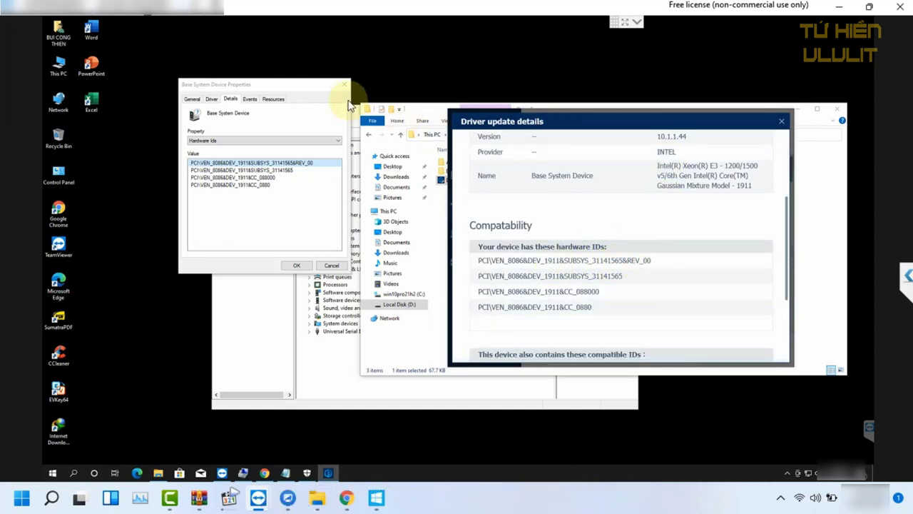
pyautogui.click(781, 121)
pyautogui.click(345, 85)
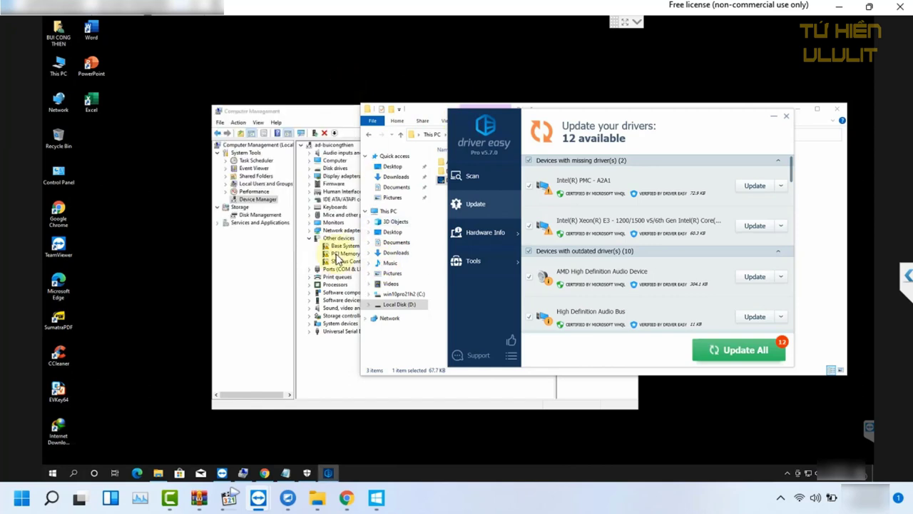
# Display the Hardware Ids of the PCI Memory Controller under Other devices
pyautogui.click(335, 249)
pyautogui.rightClick(337, 246)
pyautogui.rightClick(339, 254)
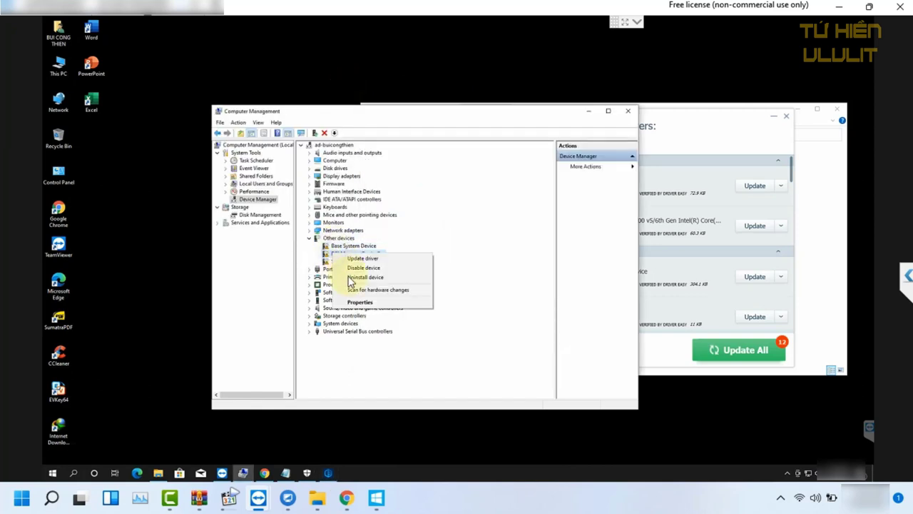
pyautogui.click(360, 302)
pyautogui.click(230, 98)
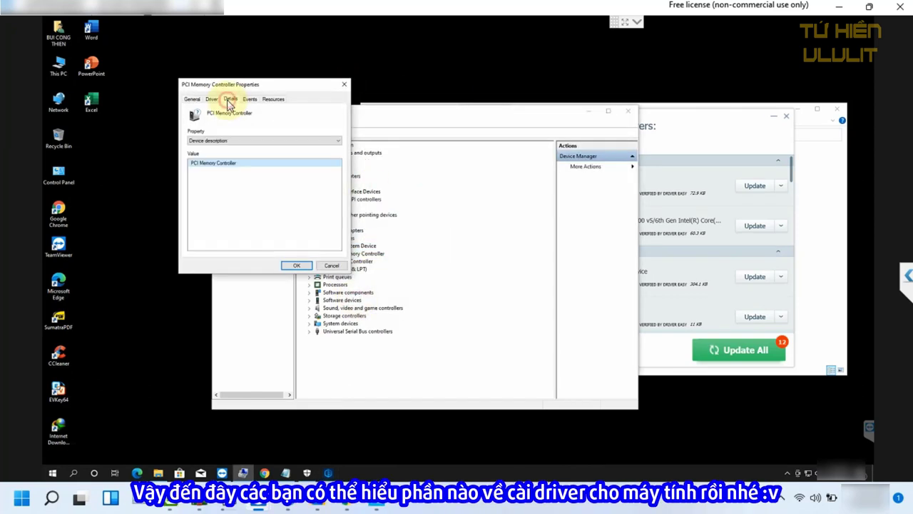
pyautogui.click(255, 140)
pyautogui.click(237, 158)
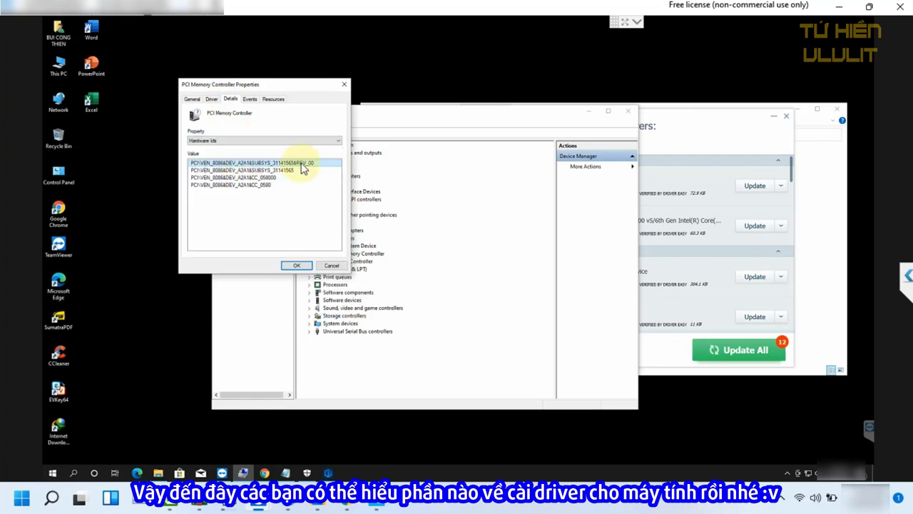
# Compare the PCI Memory Controller's hardware IDs with the Intel(R) PMC - A2A1 driver details, and close both dialogs
pyautogui.click(738, 118)
pyautogui.click(780, 186)
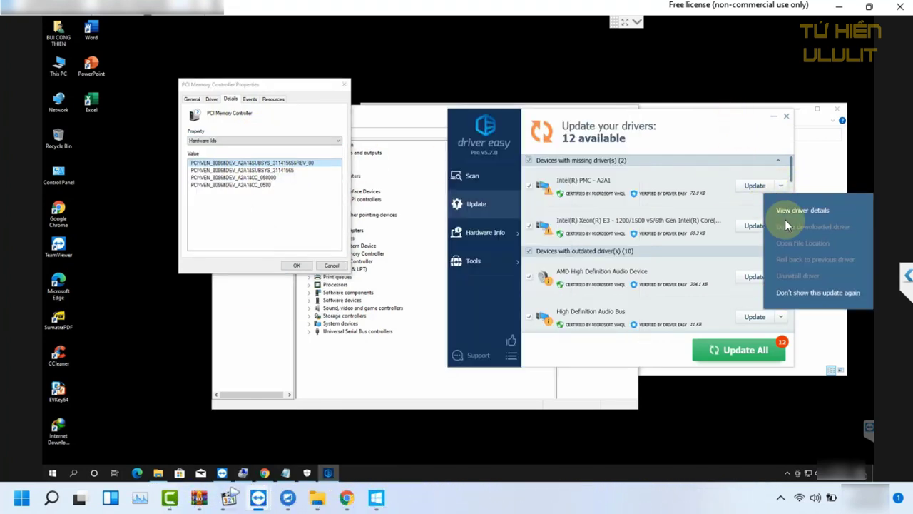
pyautogui.click(791, 211)
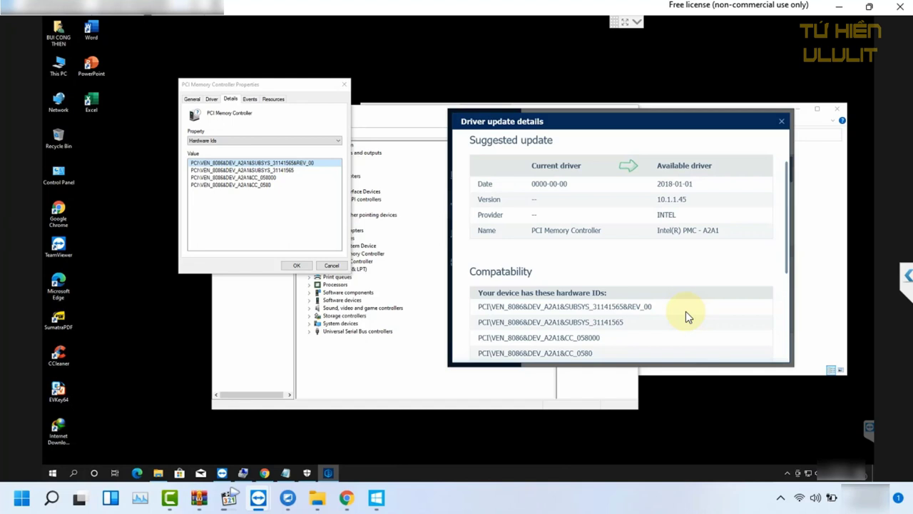
pyautogui.click(345, 85)
pyautogui.click(782, 122)
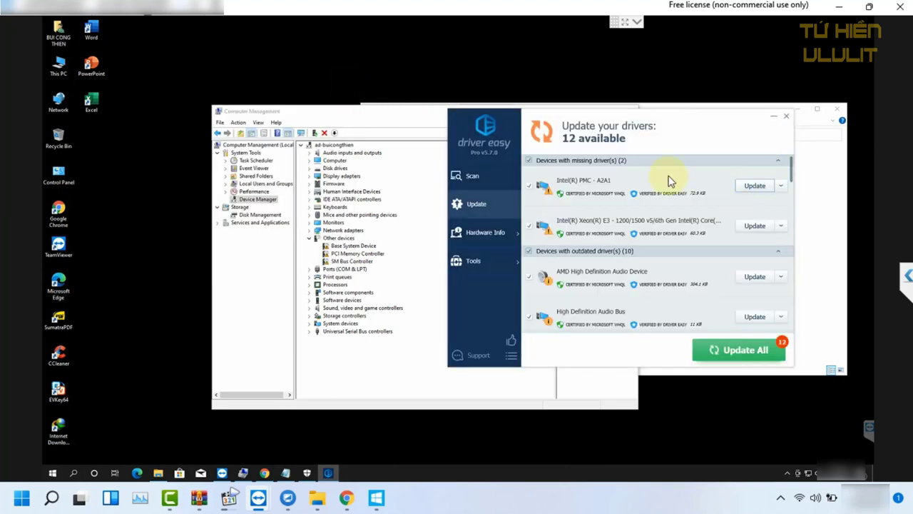
# Install the update for Intel(R) PMC - A2A1 alone, and check the device under System devices in Device Manager
pyautogui.click(754, 187)
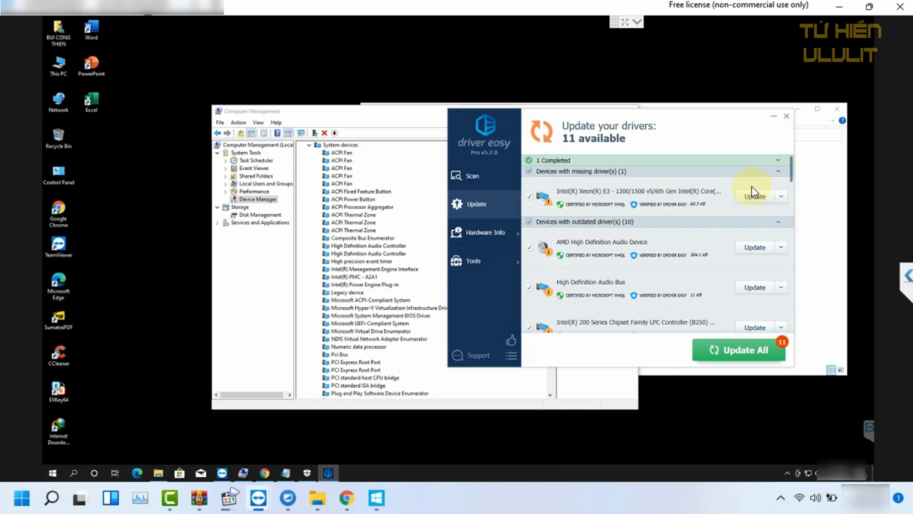
pyautogui.click(351, 276)
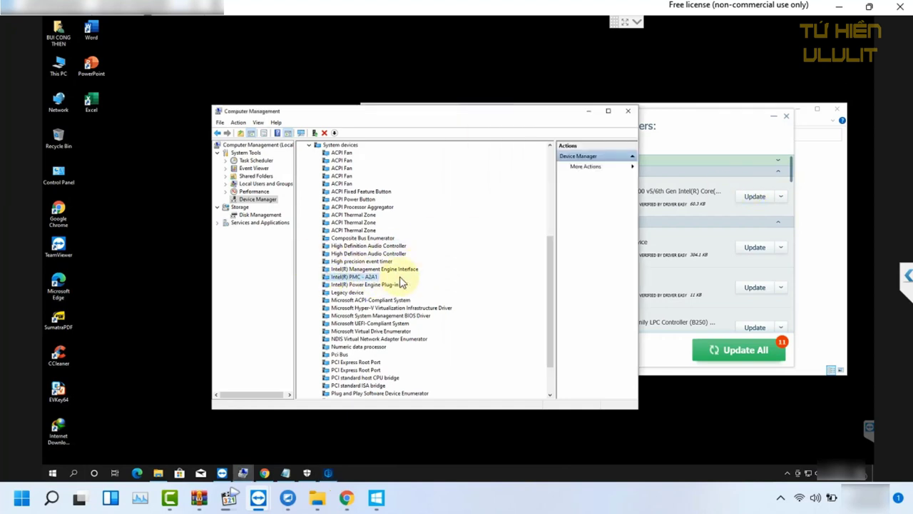
pyautogui.scroll(2, 399, 276)
pyautogui.scroll(-2, 400, 276)
pyautogui.scroll(2, 401, 276)
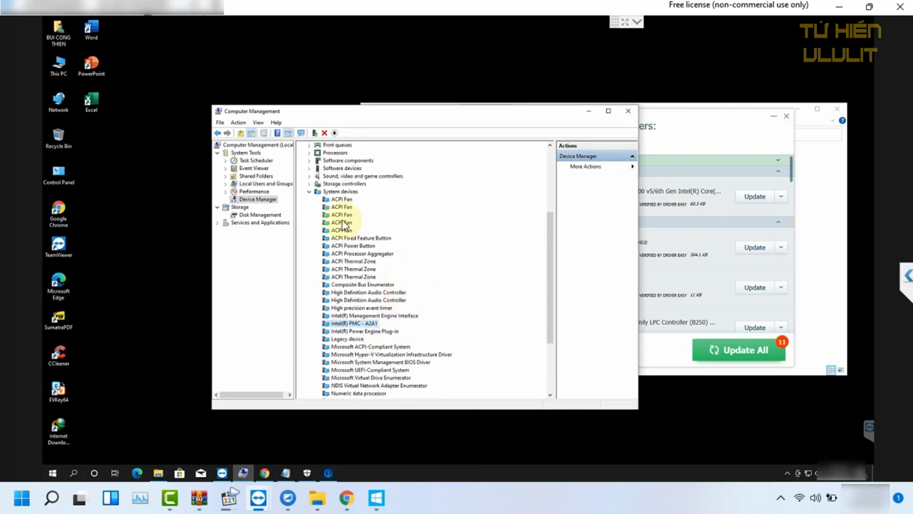
# Deselect the remaining missing and outdated drivers, and install only the Intel(R) Xeon(R) E3 - 1200/1500 v5/6th Gen driver update
pyautogui.click(712, 136)
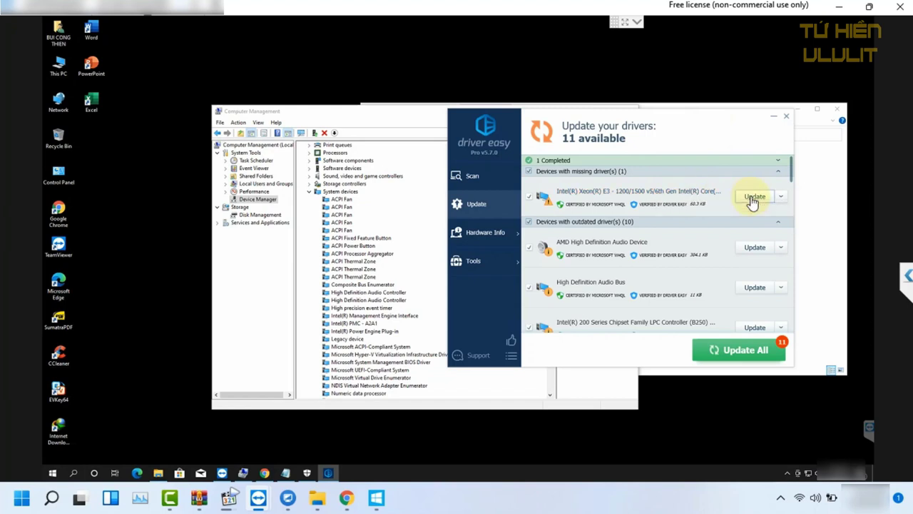
pyautogui.click(532, 172)
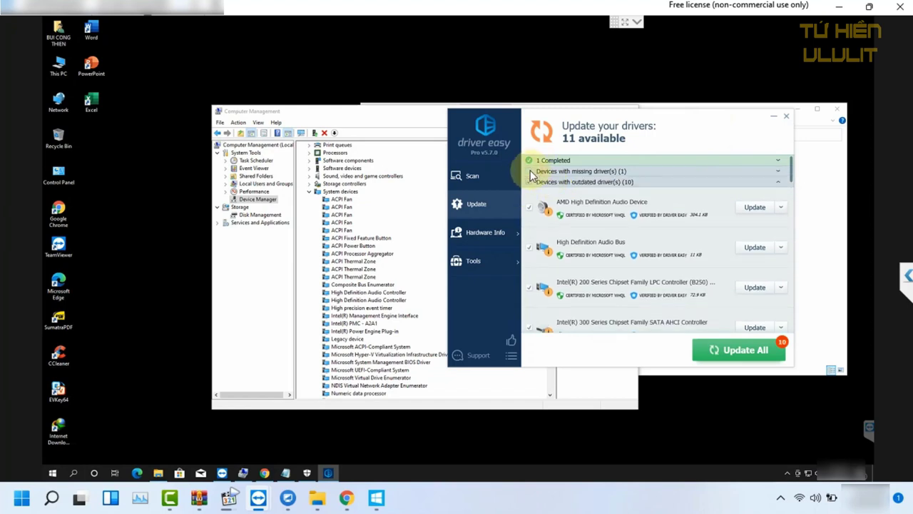
pyautogui.click(777, 182)
pyautogui.click(777, 171)
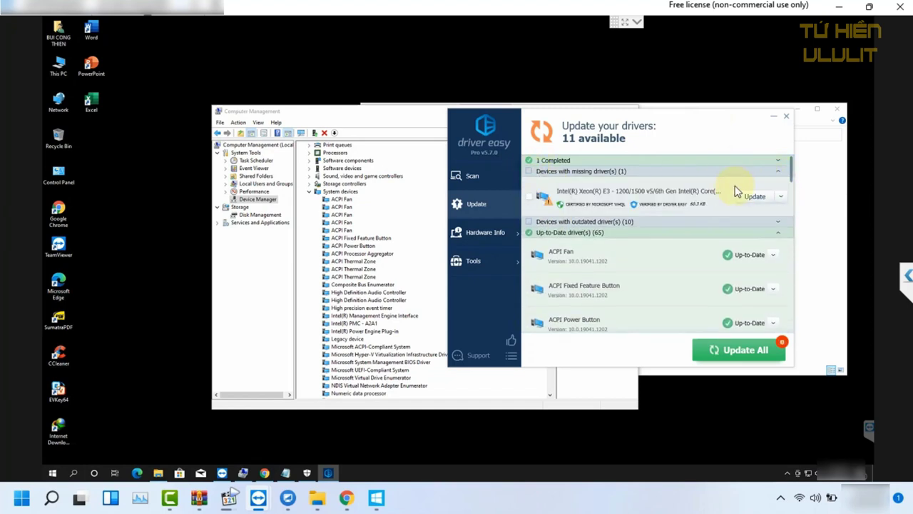
pyautogui.click(753, 196)
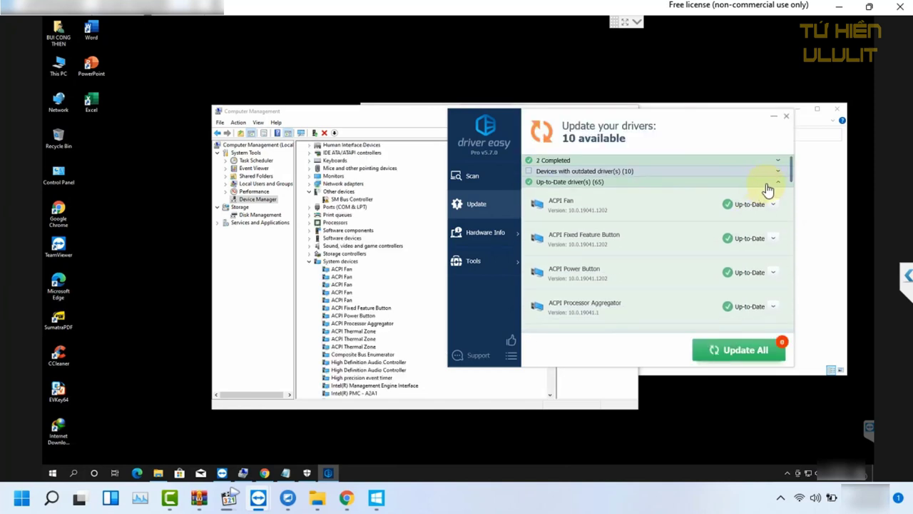
pyautogui.click(777, 185)
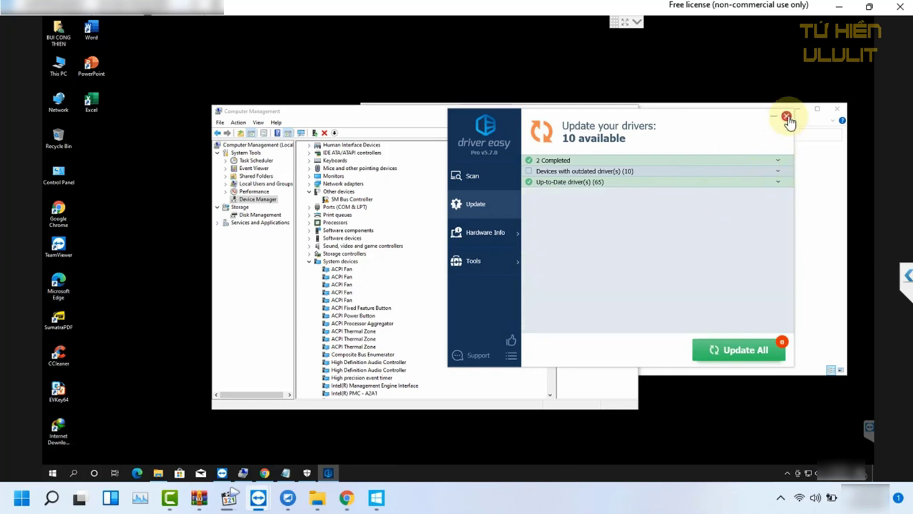
# Check System devices for the installed Intel drivers, and examine the devices remaining under Other devices in Device Manager
pyautogui.click(363, 112)
pyautogui.scroll(-10, 428, 253)
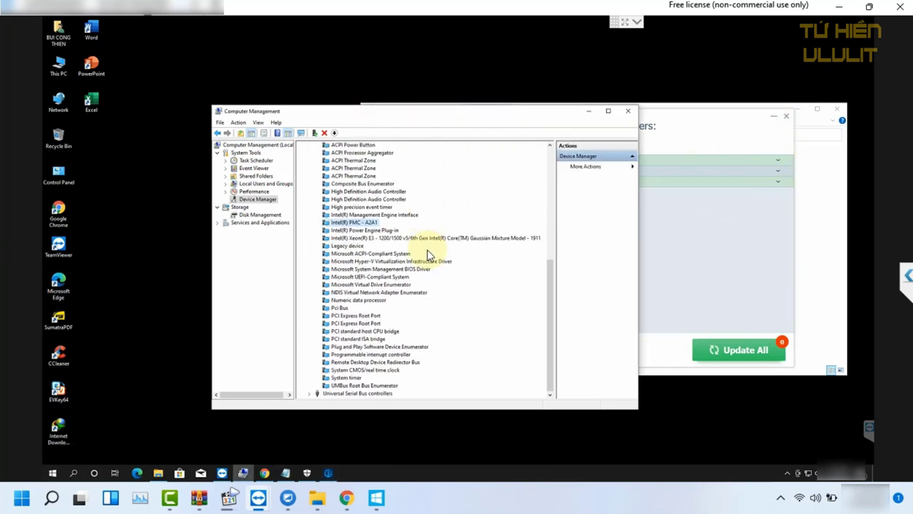
pyautogui.scroll(8, 428, 255)
pyautogui.scroll(3, 428, 255)
pyautogui.click(309, 256)
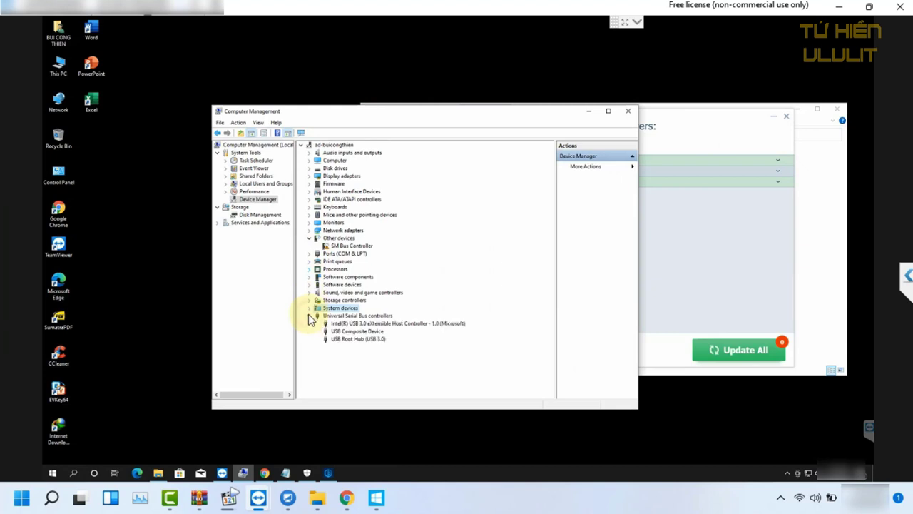
pyautogui.click(310, 316)
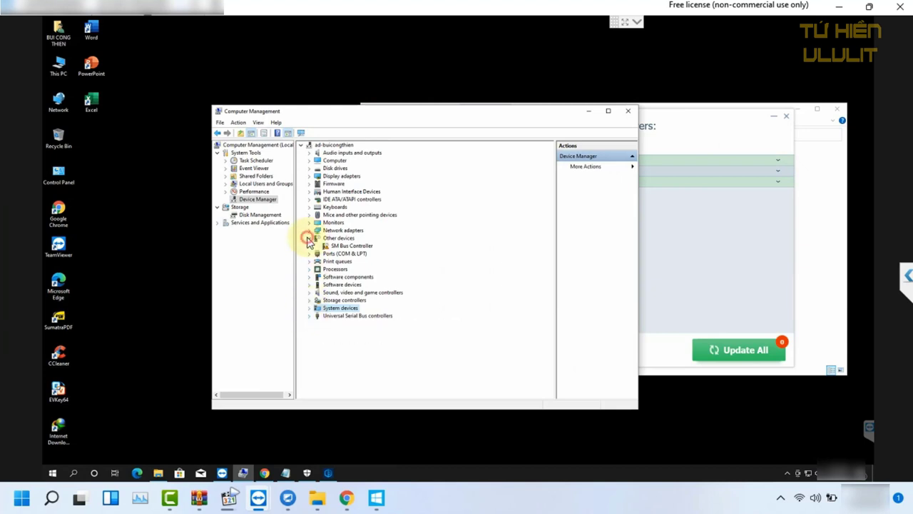
pyautogui.click(309, 308)
pyautogui.scroll(-2, 321, 306)
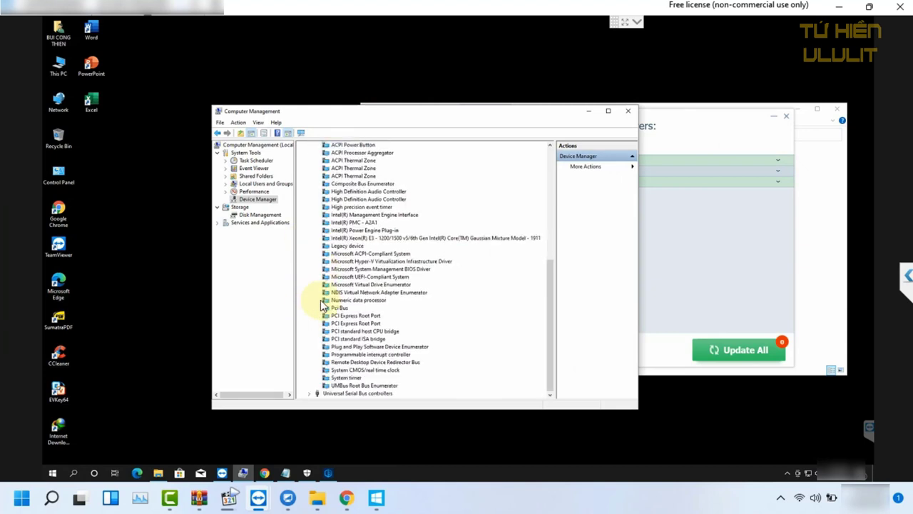
pyautogui.scroll(4, 323, 305)
pyautogui.click(310, 207)
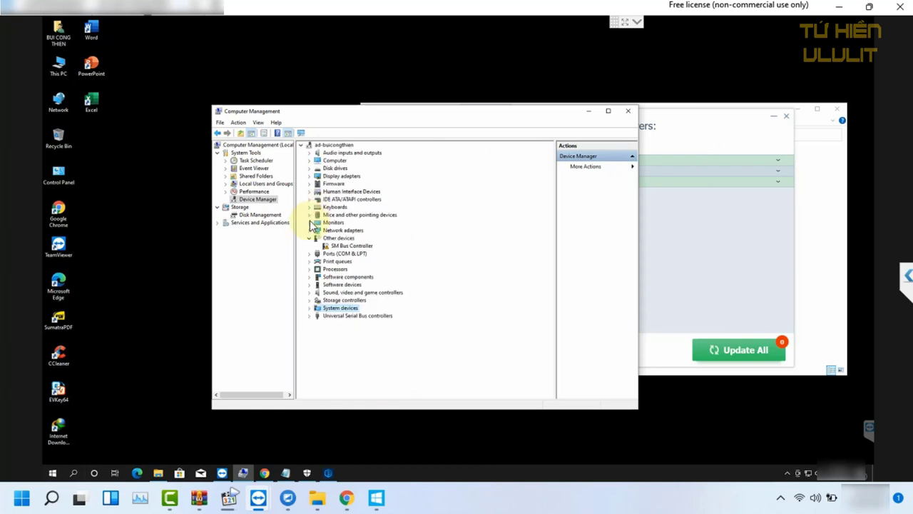
pyautogui.click(310, 238)
pyautogui.click(309, 237)
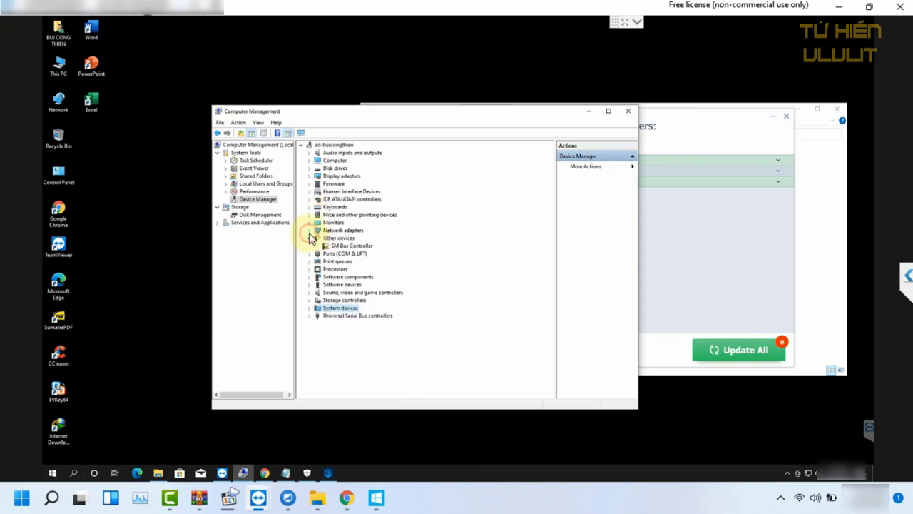
# Check the Network adapters and Other devices categories, minimize Computer Management, close Driver Easy, and refresh the desktop
pyautogui.click(309, 237)
pyautogui.click(309, 237)
pyautogui.click(309, 231)
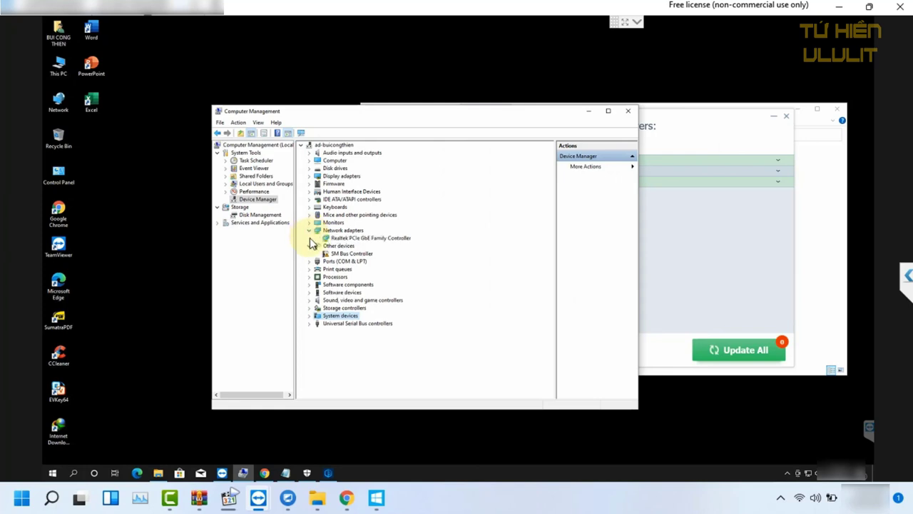
pyautogui.click(309, 231)
pyautogui.click(588, 110)
pyautogui.click(785, 121)
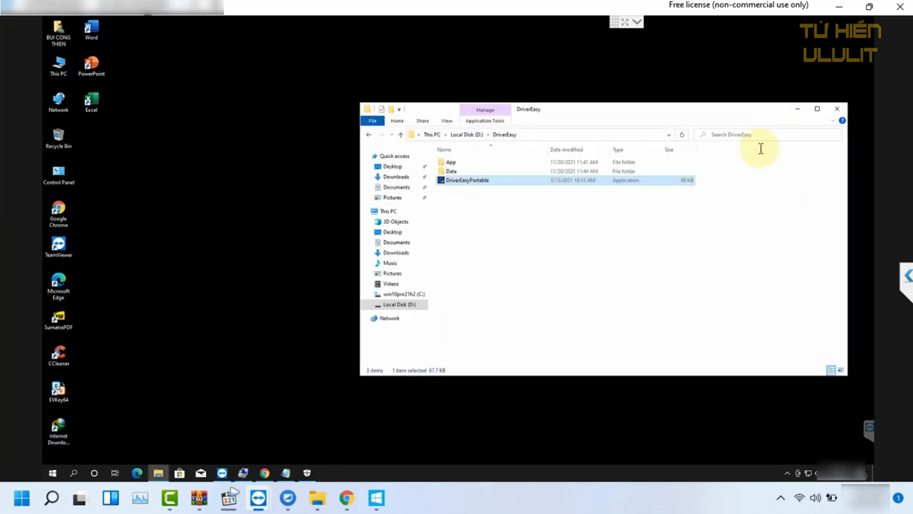
pyautogui.rightClick(249, 134)
pyautogui.click(252, 157)
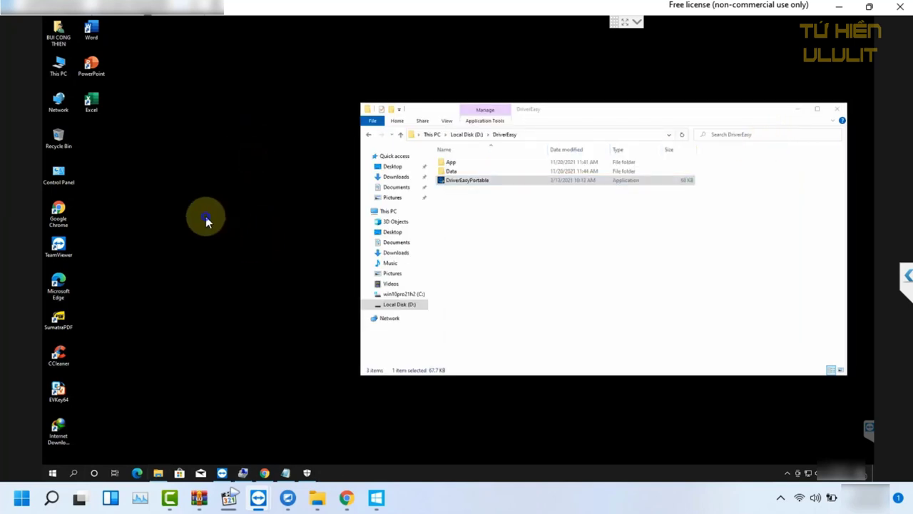
# Open the SM Bus Controller's properties from Device Manager and display its Hardware Ids
pyautogui.click(243, 472)
pyautogui.doubleClick(352, 246)
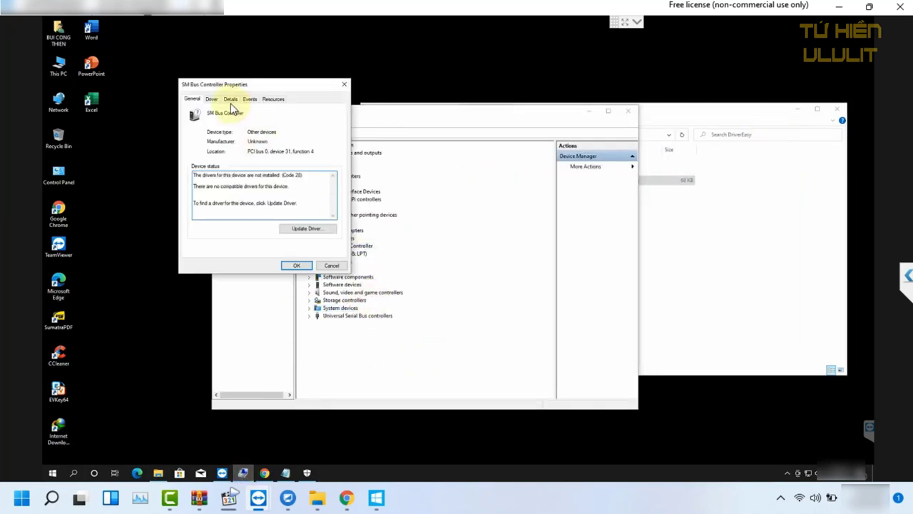
pyautogui.click(230, 98)
pyautogui.click(239, 138)
pyautogui.click(216, 159)
pyautogui.click(231, 139)
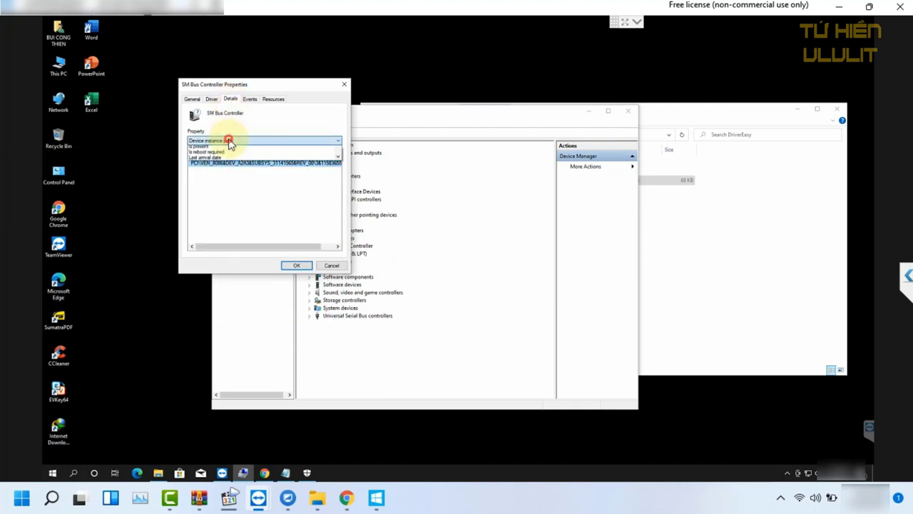
pyautogui.click(224, 159)
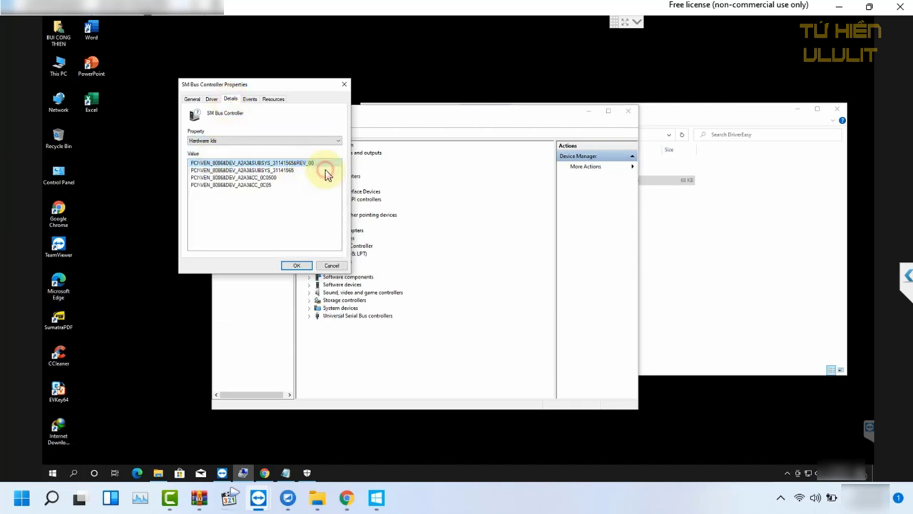
# Switch to Chrome, close the old driver result tabs, and search Google for PCI\VEN_8086&DEV_A2A3&SUBSYS_31141565&REV_00
pyautogui.click(264, 473)
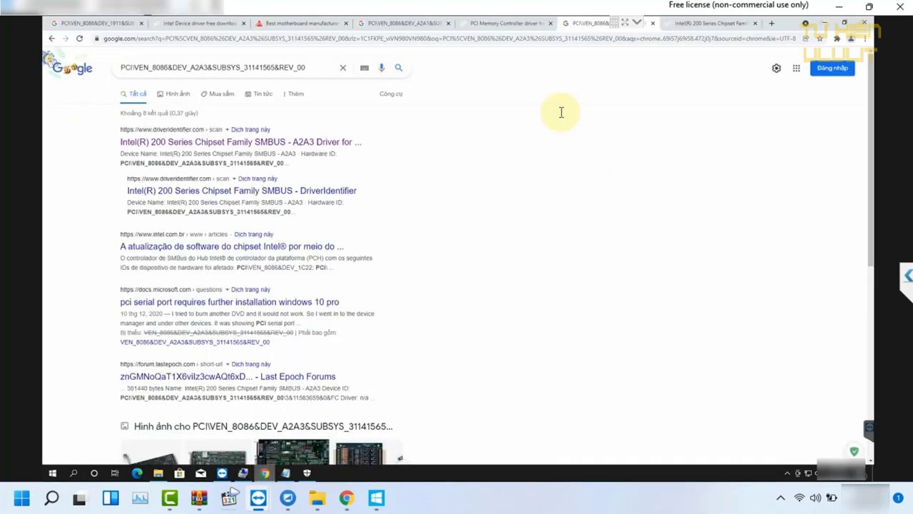
pyautogui.click(662, 25)
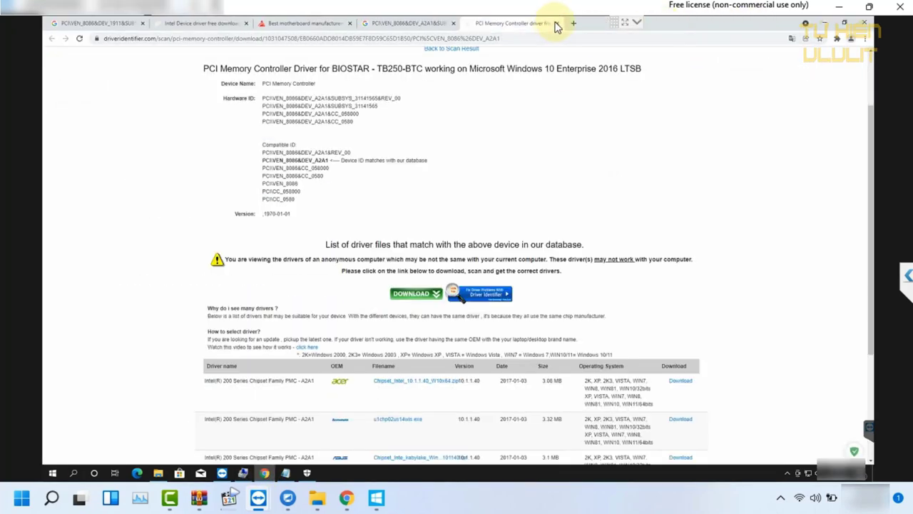
pyautogui.click(558, 23)
pyautogui.moveTo(327, 67); pyautogui.dragTo(77, 76)
pyautogui.write('PCI\\VEN_8086&DEV_A2A3&SUBSYS_31141565&REV_00')
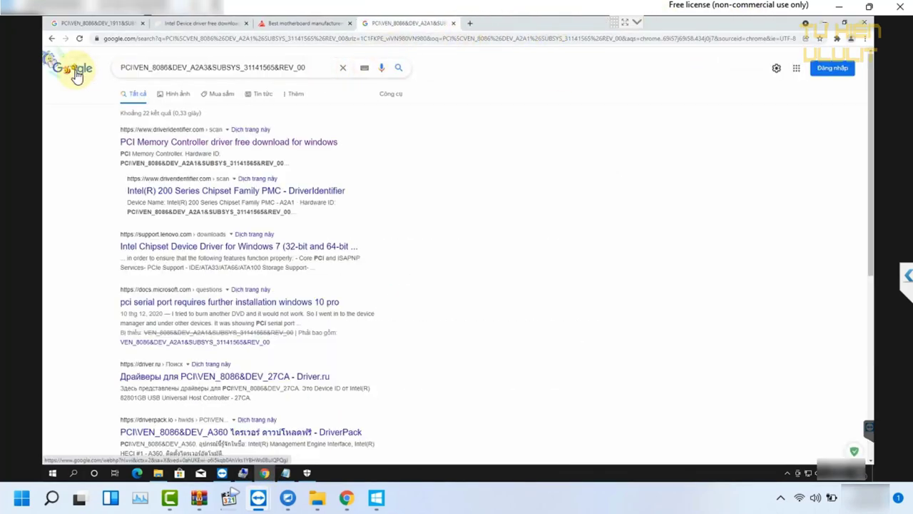
pyautogui.press('Return')
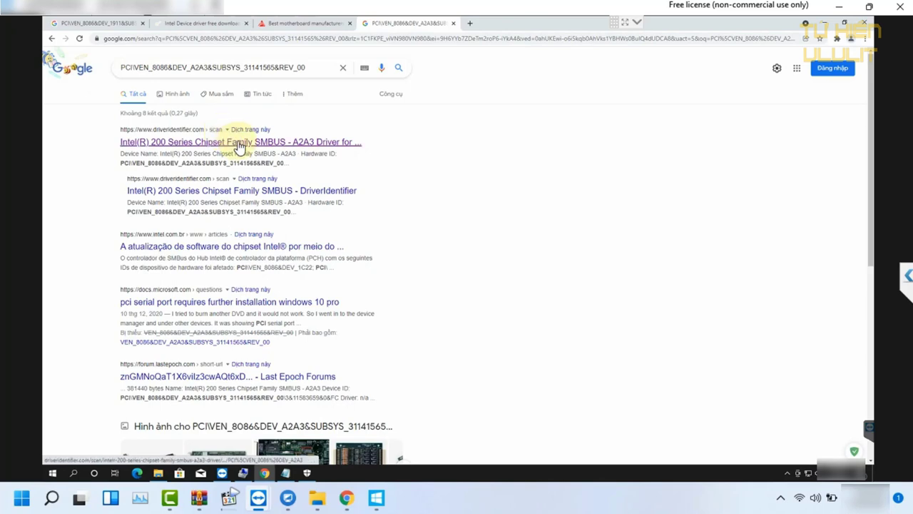
# Open the DriverIdentifier result for Intel(R) 200 Series Chipset Family SMBUS - A2A3, and proceed to the Chipset_10.1.1.40_Public.zip download page
pyautogui.click(255, 145)
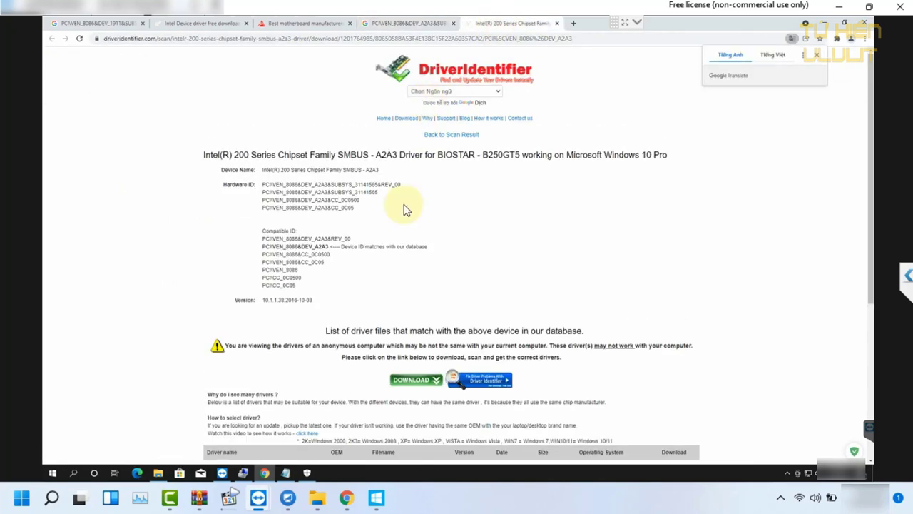
pyautogui.scroll(-2, 399, 230)
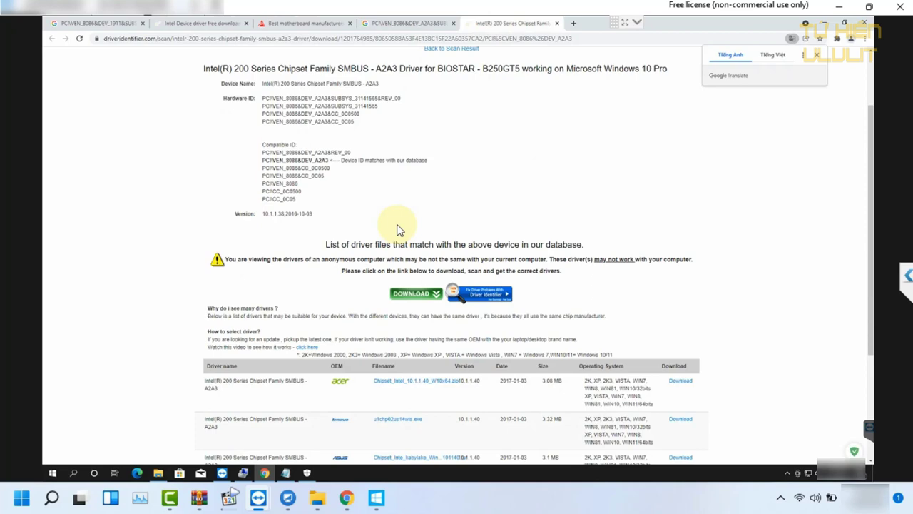
pyautogui.scroll(-4, 412, 284)
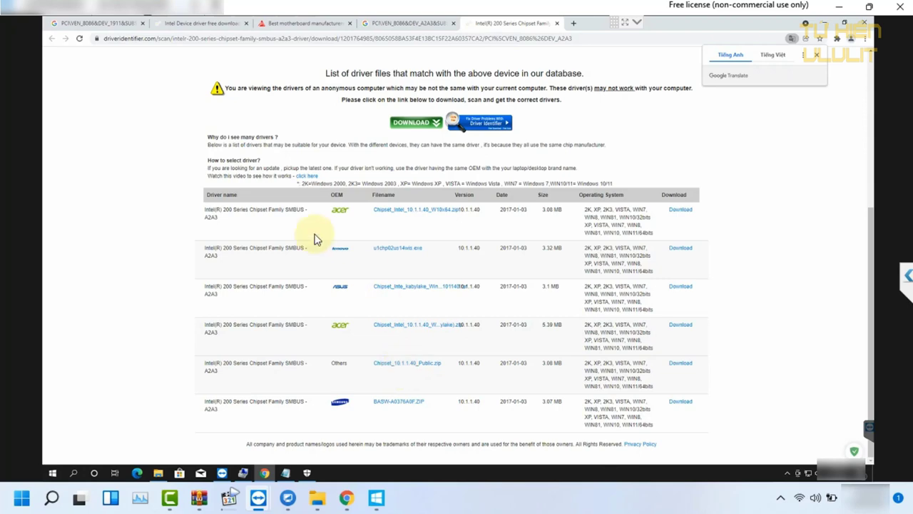
pyautogui.rightClick(418, 364)
pyautogui.click(450, 369)
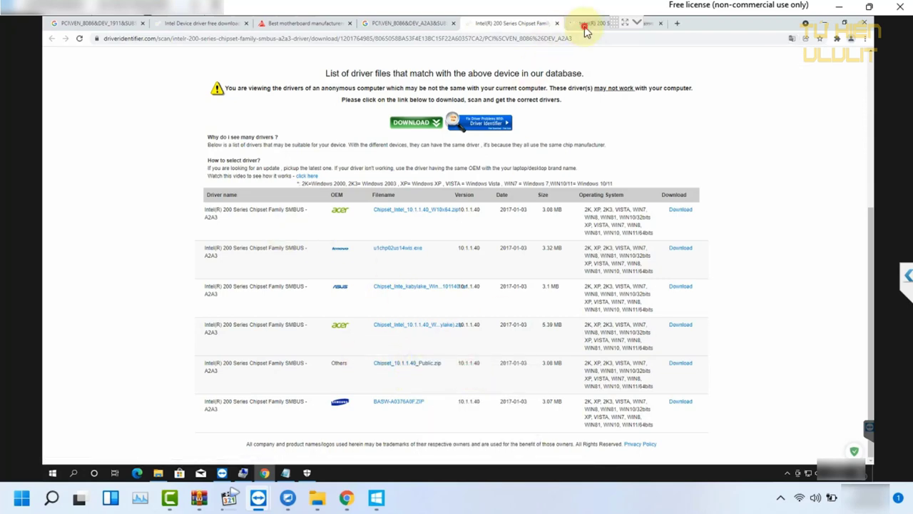
pyautogui.click(590, 22)
pyautogui.scroll(-3, 460, 305)
pyautogui.click(460, 305)
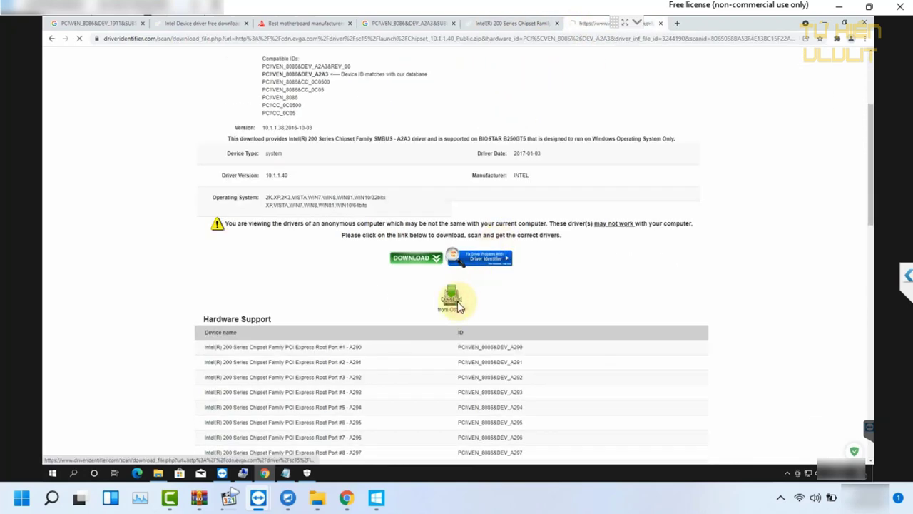
# Review the BIOSTAR TB250-BTC download page for a matching chipset driver, and search the page for "200"
pyautogui.click(319, 23)
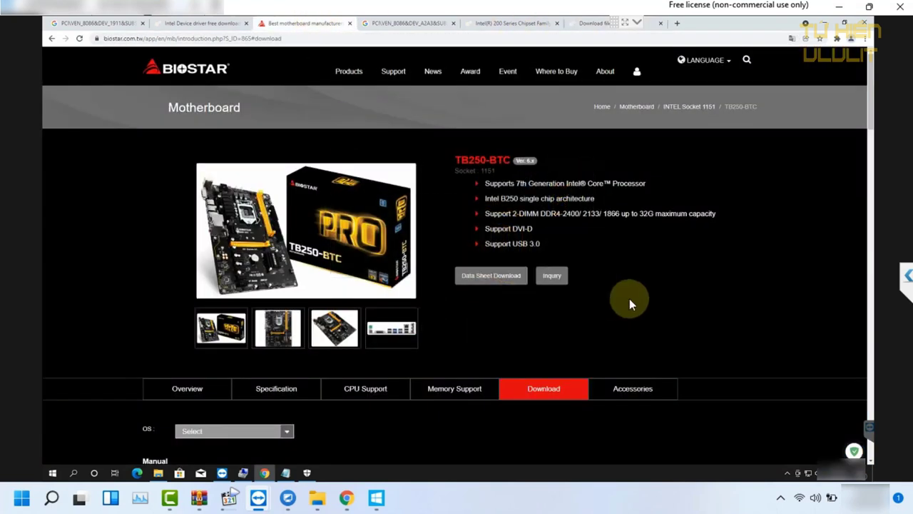
pyautogui.scroll(-4, 648, 305)
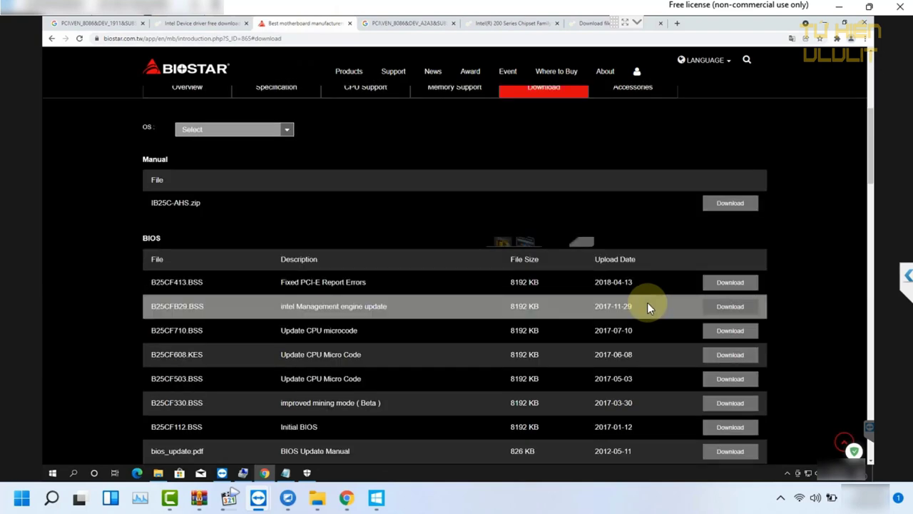
pyautogui.scroll(-3, 647, 302)
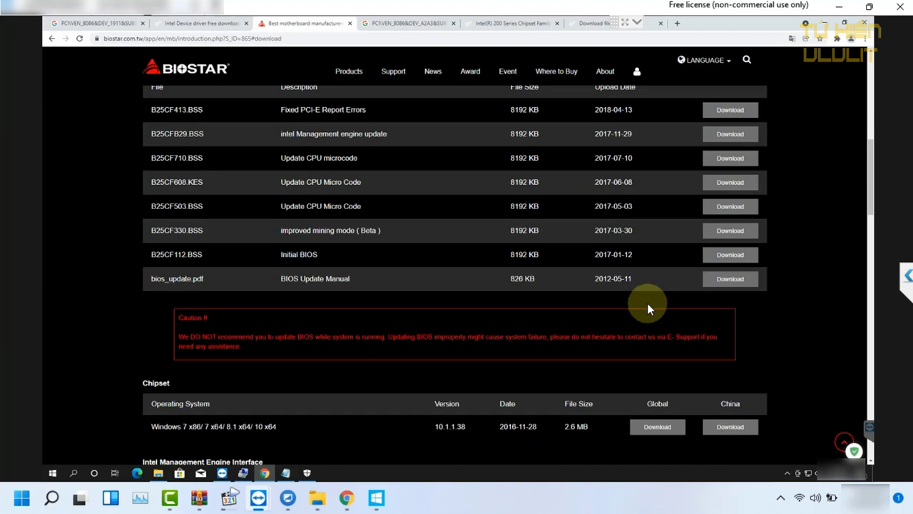
pyautogui.hotkey('ctrl', 'f')
pyautogui.write('200')
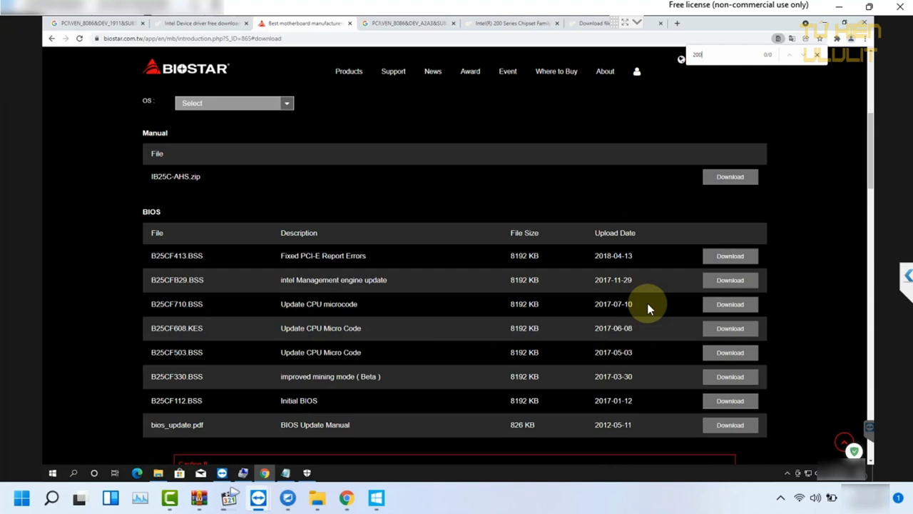
# Try to download Chipset_10.1.1.40_Public.zip from the manufacturer server in a separate tab, and close that tab
pyautogui.click(589, 22)
pyautogui.rightClick(347, 244)
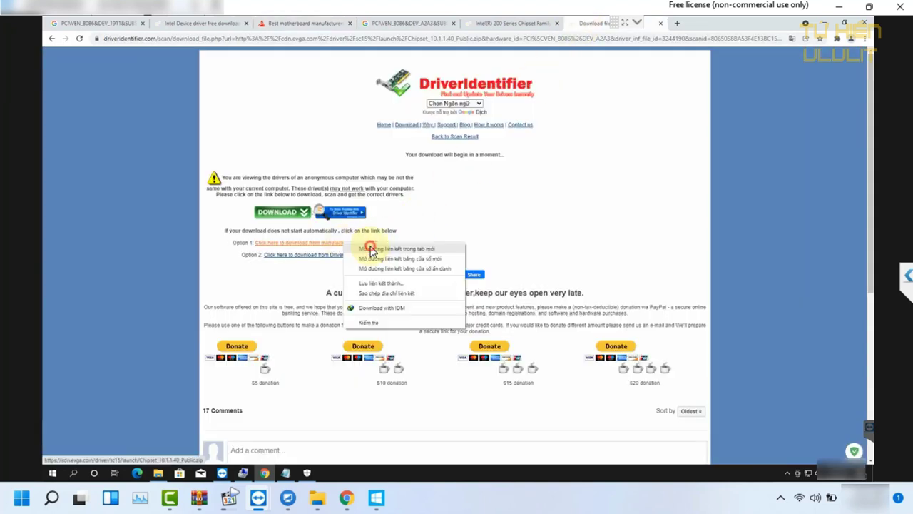
pyautogui.click(369, 250)
pyautogui.click(709, 24)
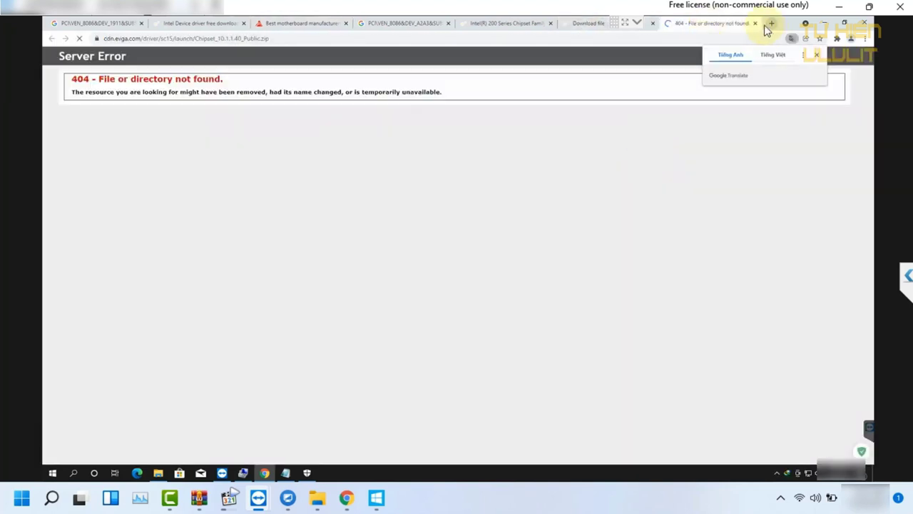
pyautogui.click(755, 24)
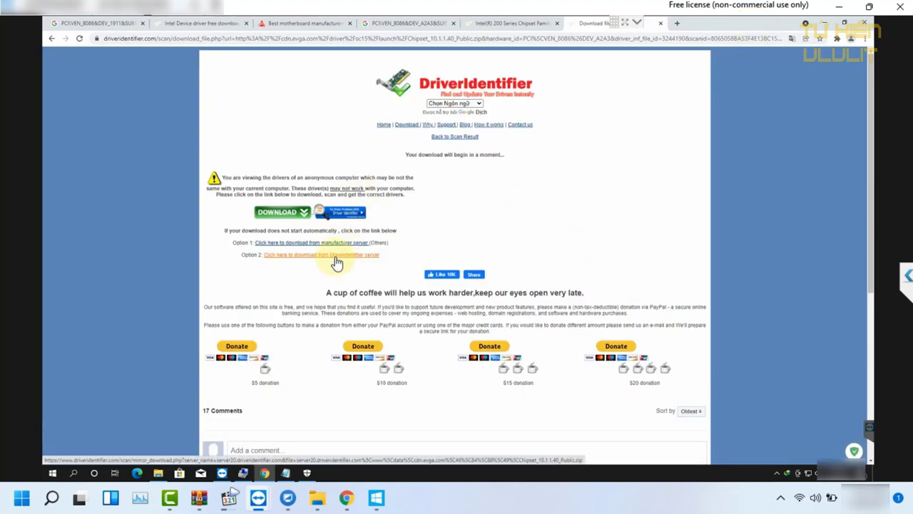
# Download Chipset_10.1.1.40_Public.zip from the DriverIdentifier server to D:\ and open its folder
pyautogui.rightClick(372, 256)
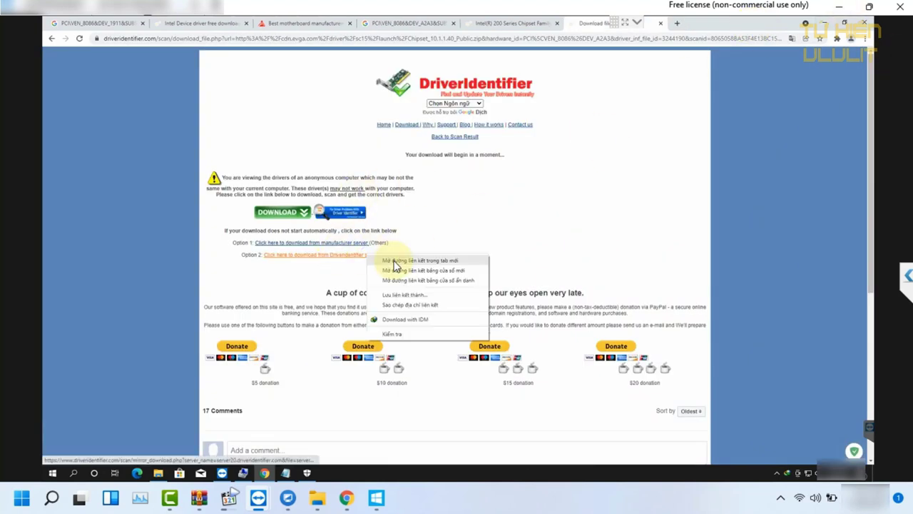
pyautogui.click(406, 263)
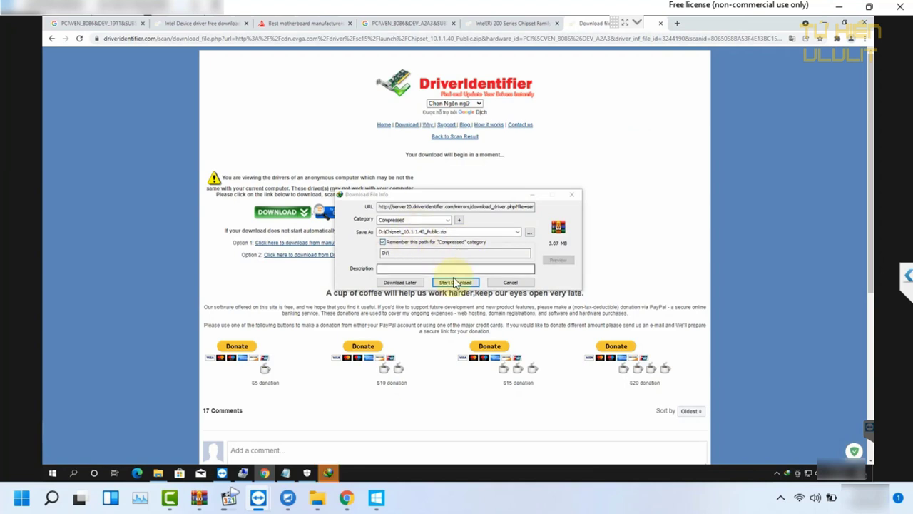
pyautogui.click(461, 279)
pyautogui.click(465, 274)
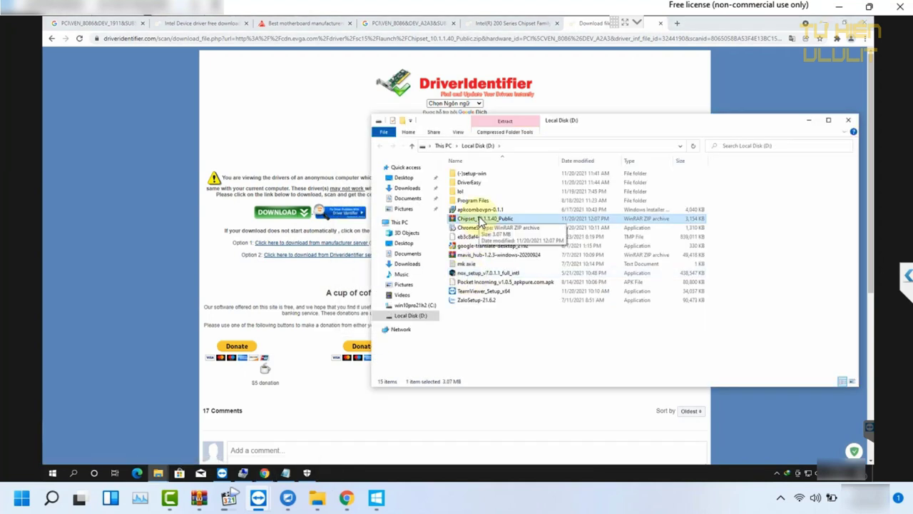
# Extract the chipset folder from Chipset_10.1.1.40_Public.zip to the desktop, and close the archive and file windows
pyautogui.doubleClick(480, 222)
pyautogui.click(92, 123)
pyautogui.rightClick(92, 122)
pyautogui.click(179, 168)
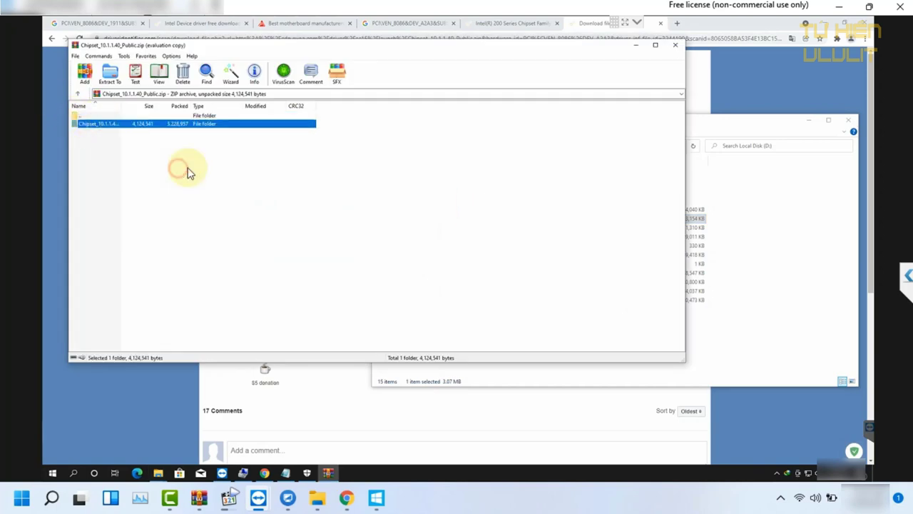
pyautogui.click(401, 294)
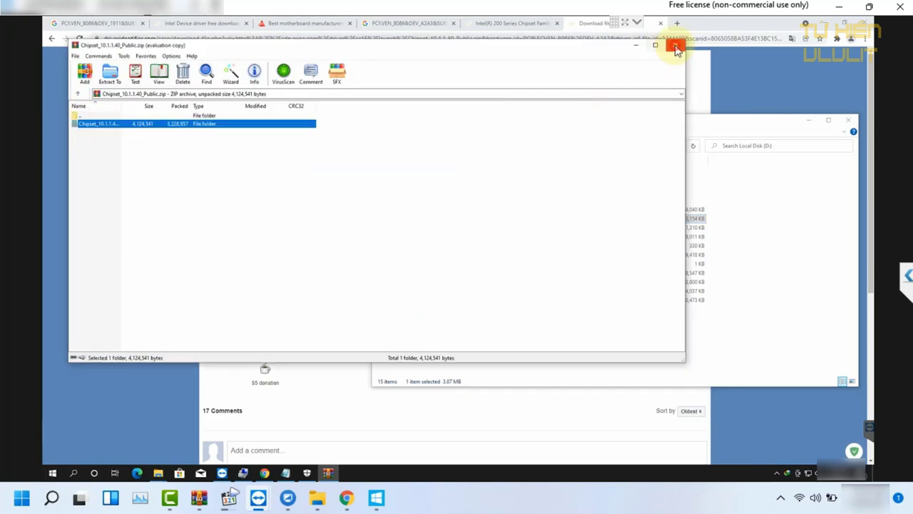
pyautogui.click(675, 45)
pyautogui.click(851, 123)
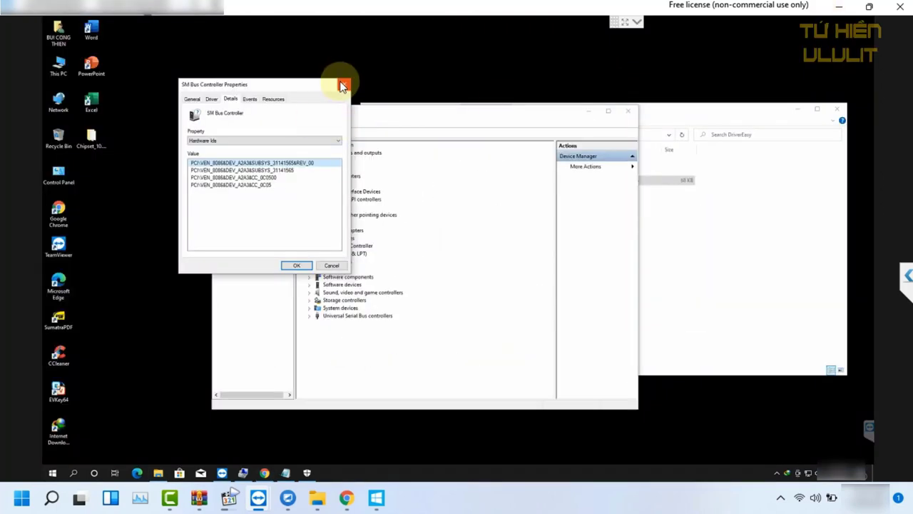
# Close the SM Bus Controller properties, and launch SetupChipset from the extracted Chipset_10.1.1.40_Public folder
pyautogui.click(343, 84)
pyautogui.moveTo(97, 143); pyautogui.dragTo(260, 66)
pyautogui.doubleClick(257, 65)
pyautogui.moveTo(539, 141); pyautogui.dragTo(654, 152)
pyautogui.click(604, 214)
pyautogui.doubleClick(605, 214)
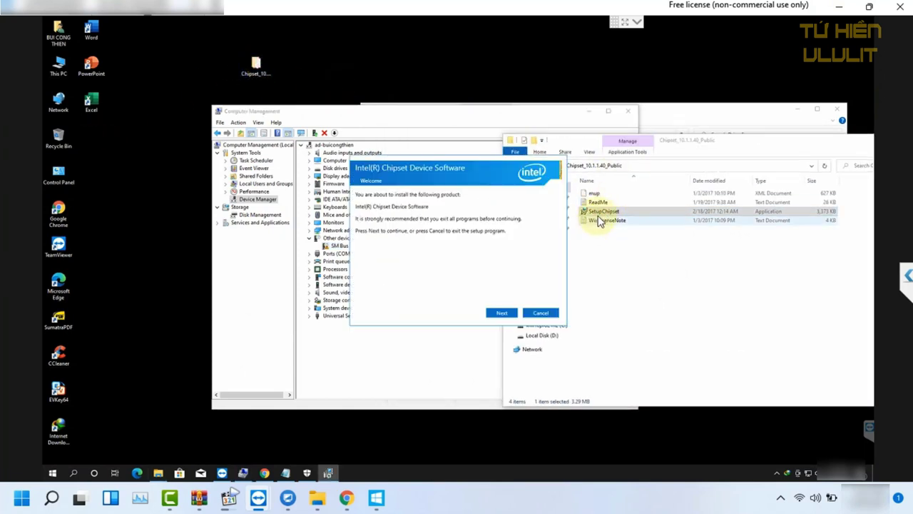
# Install the Intel(R) Chipset Device Software and postpone the restart
pyautogui.moveTo(473, 171); pyautogui.dragTo(623, 229)
pyautogui.click(648, 370)
pyautogui.click(647, 370)
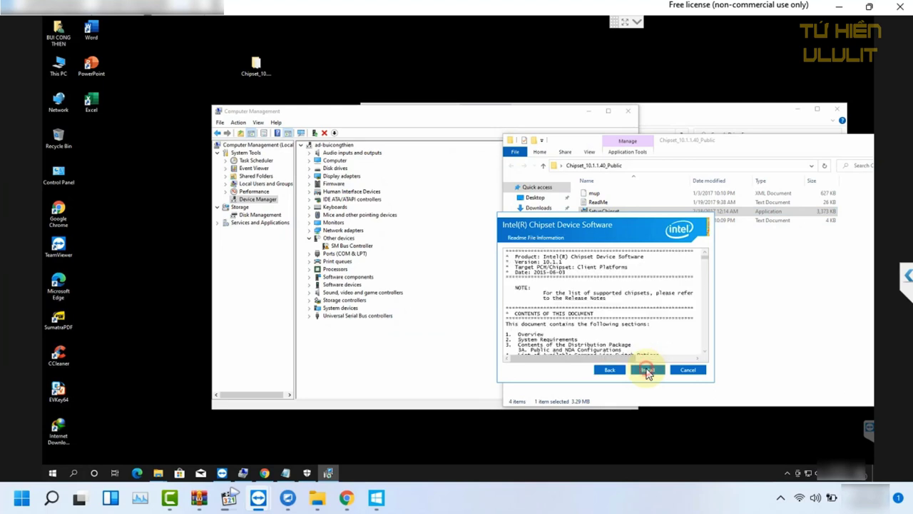
pyautogui.click(646, 370)
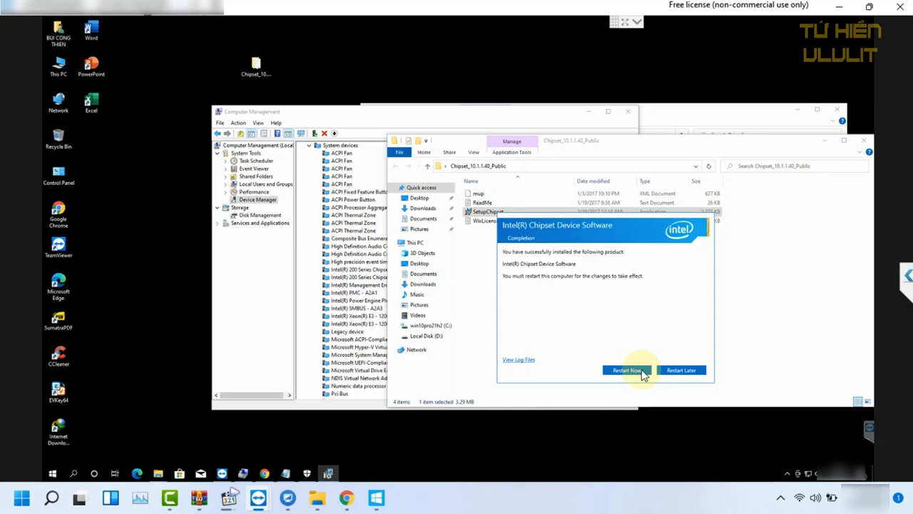
pyautogui.click(681, 370)
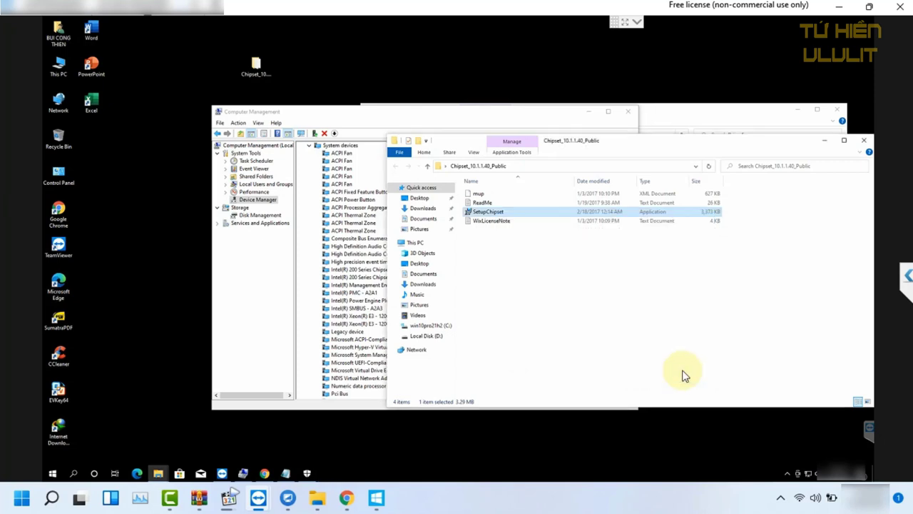
# Close the driver folder, check System devices for Intel(R) SMBUS - A2A3, and review the other device categories in Device Manager
pyautogui.click(864, 140)
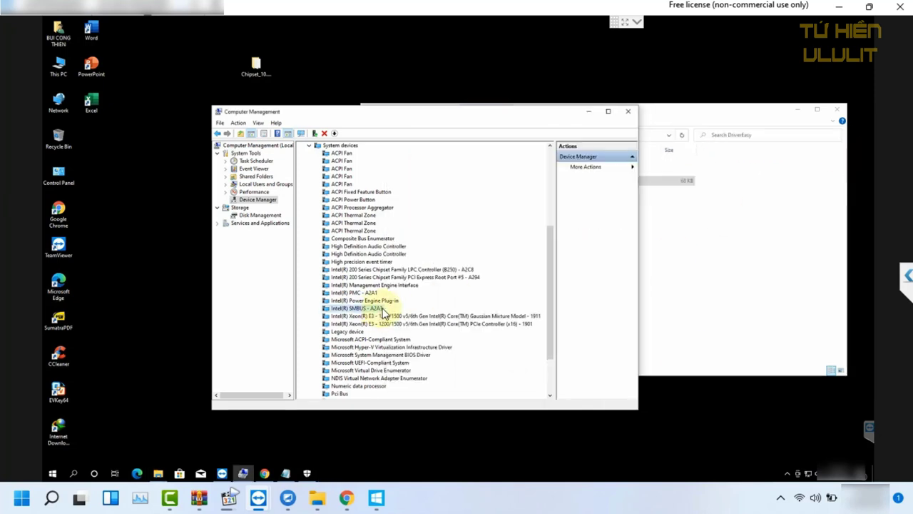
pyautogui.scroll(5, 400, 312)
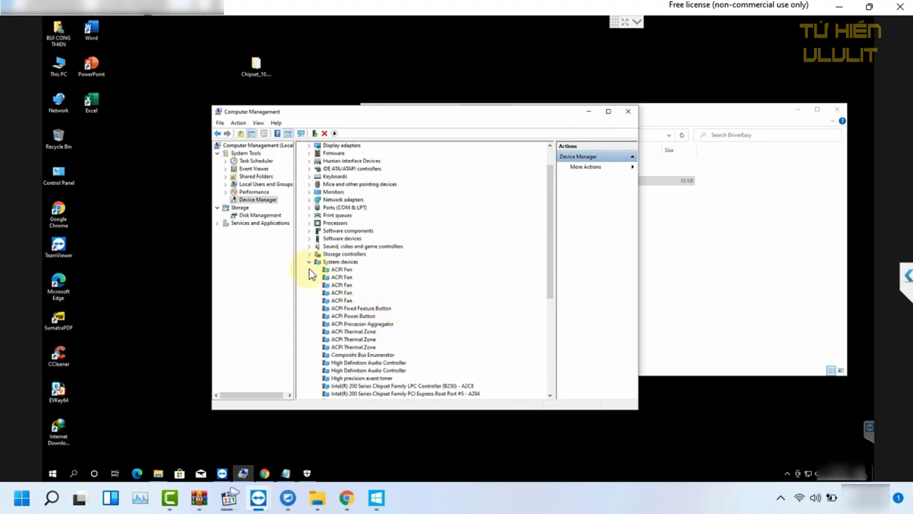
pyautogui.click(310, 262)
pyautogui.click(310, 300)
pyautogui.click(310, 301)
pyautogui.click(311, 285)
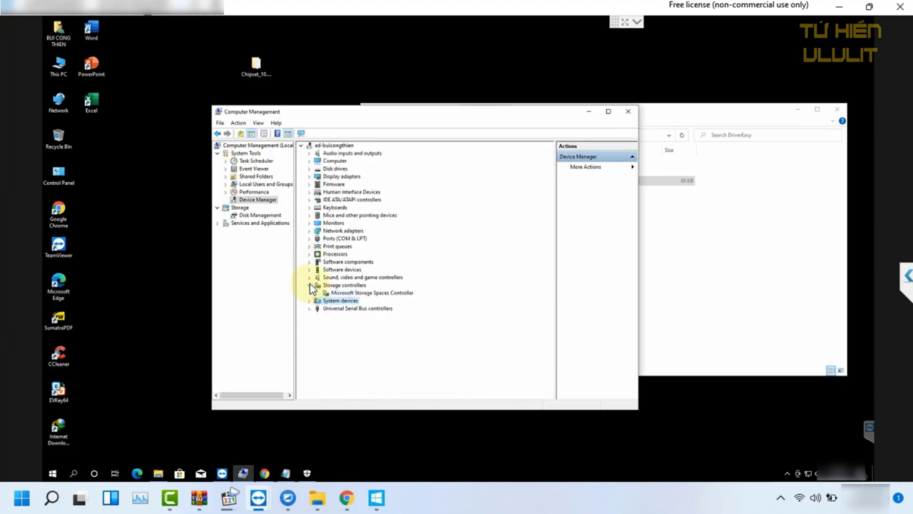
# Review the storage, sound, software and human interface device categories in Device Manager, and close Computer Management
pyautogui.click(311, 286)
pyautogui.click(310, 277)
pyautogui.click(311, 277)
pyautogui.click(310, 269)
pyautogui.click(310, 269)
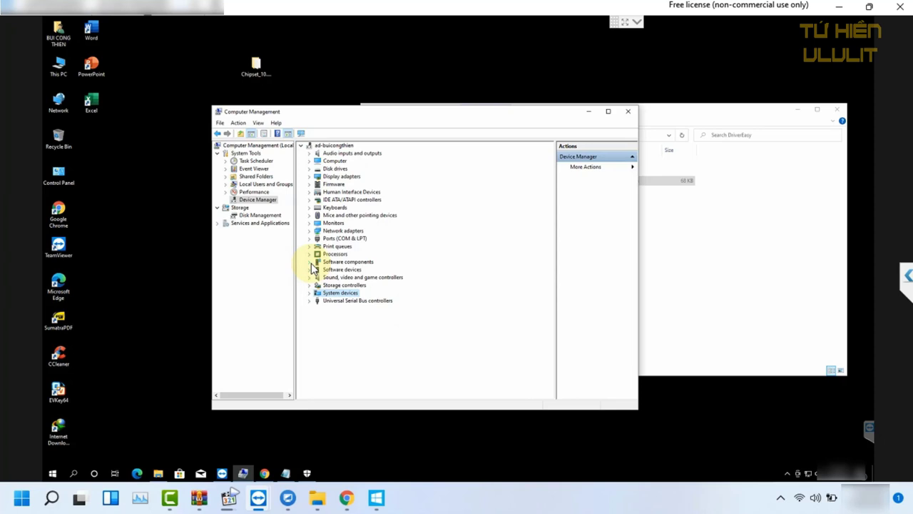
pyautogui.click(309, 192)
pyautogui.click(310, 192)
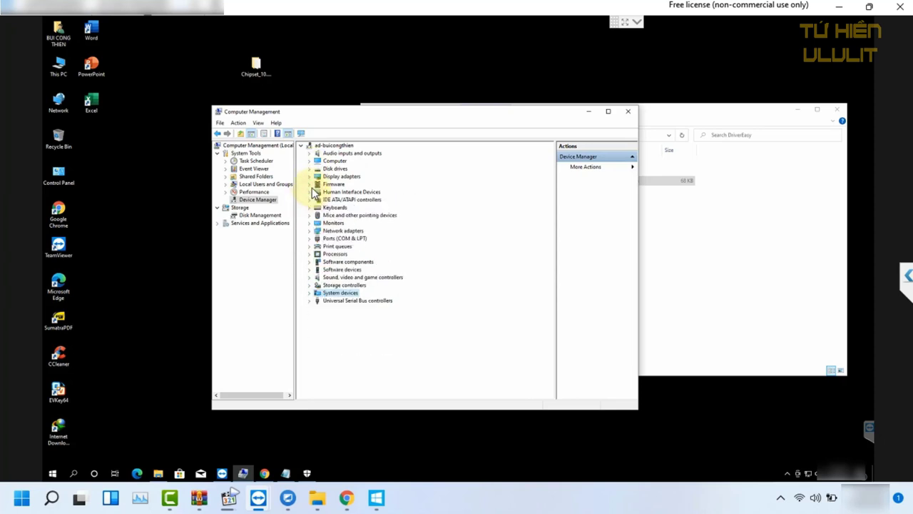
pyautogui.click(628, 111)
pyautogui.rightClick(465, 51)
pyautogui.click(500, 77)
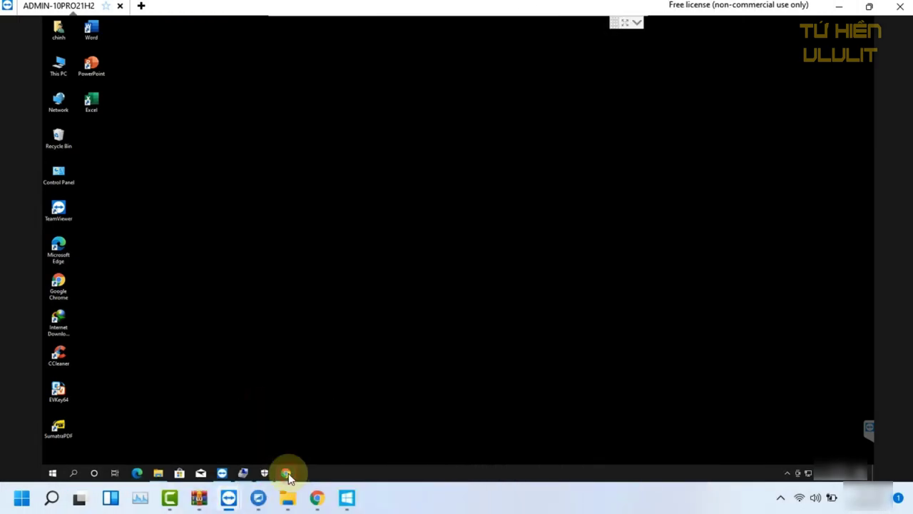
# On the ADMIN-10PRO21H2 remote PC, set aside the MSI support page and copy the first hardware ID of Base System Device
pyautogui.click(288, 473)
pyautogui.click(365, 41)
pyautogui.click(357, 58)
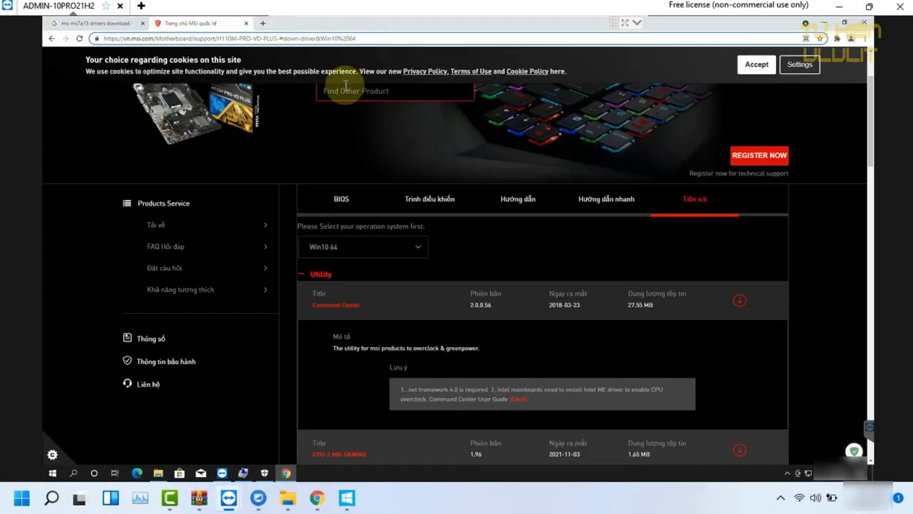
pyautogui.click(824, 25)
pyautogui.click(243, 473)
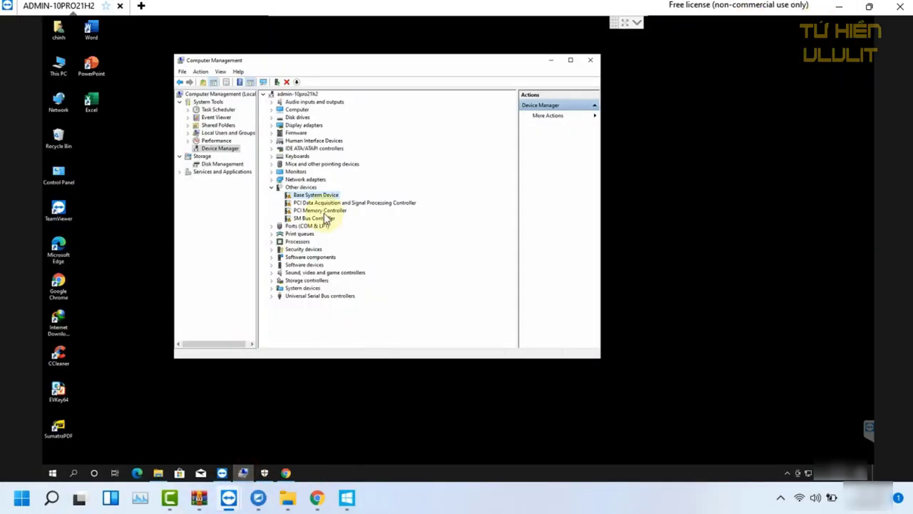
pyautogui.rightClick(314, 194)
pyautogui.click(346, 241)
pyautogui.click(354, 130)
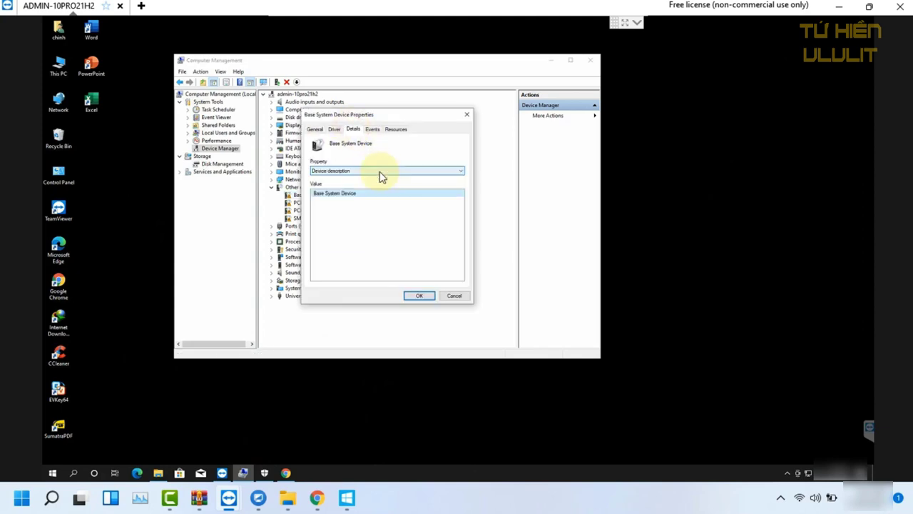
pyautogui.click(381, 171)
pyautogui.click(354, 189)
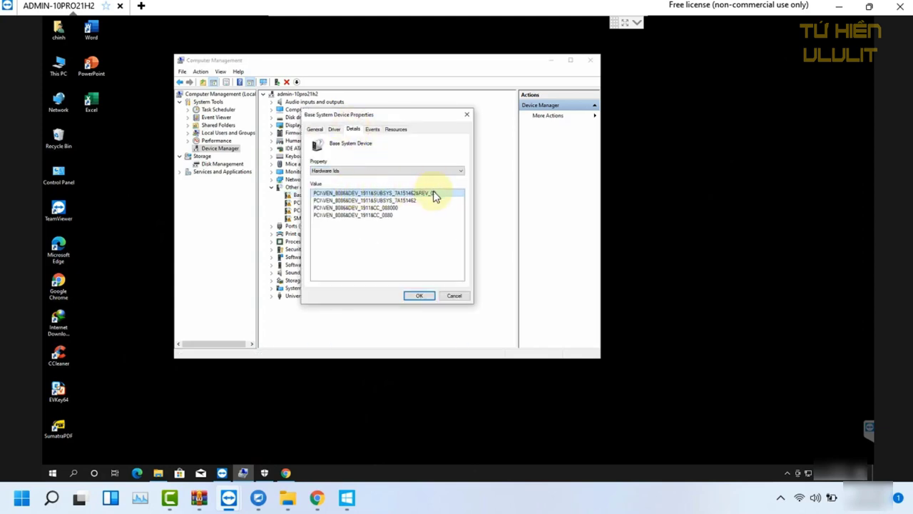
pyautogui.click(419, 296)
# Search the web for PCI\VEN_8086&DEV_1911&SUBSYS_7A151462&REV_00 and open the DriverIdentifier result for MSI MS-7A15 in a new tab
pyautogui.click(286, 472)
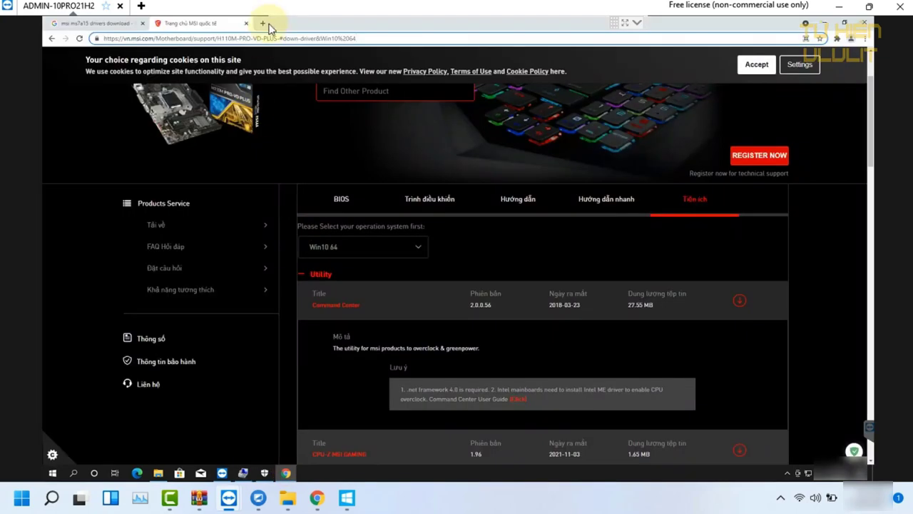
pyautogui.click(265, 23)
pyautogui.write('PCI\\VEN_8086&DEV_1911&SUBSYS_7A151462&REV_00')
pyautogui.press('Return')
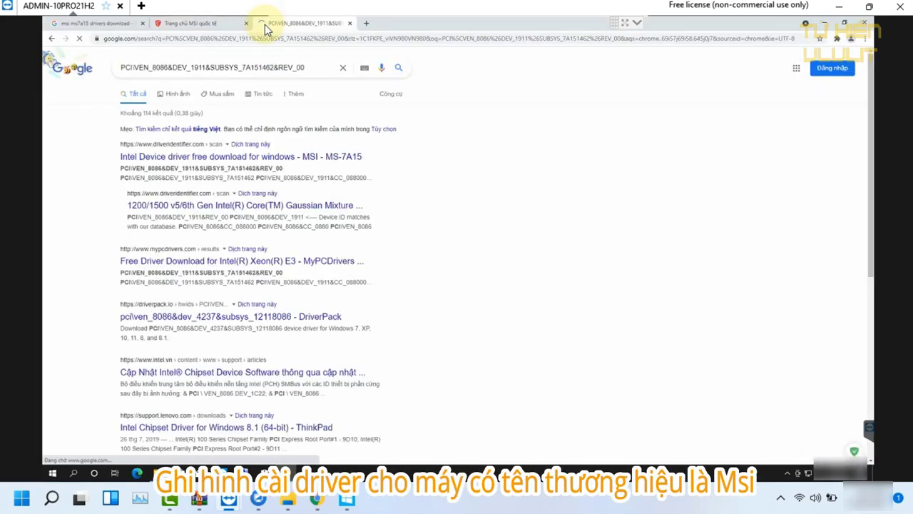
pyautogui.rightClick(307, 159)
pyautogui.click(324, 165)
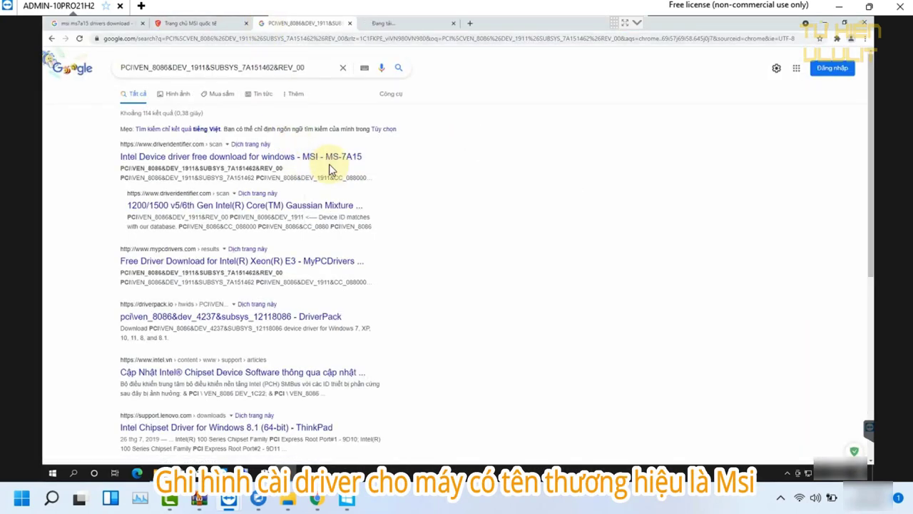
pyautogui.click(391, 23)
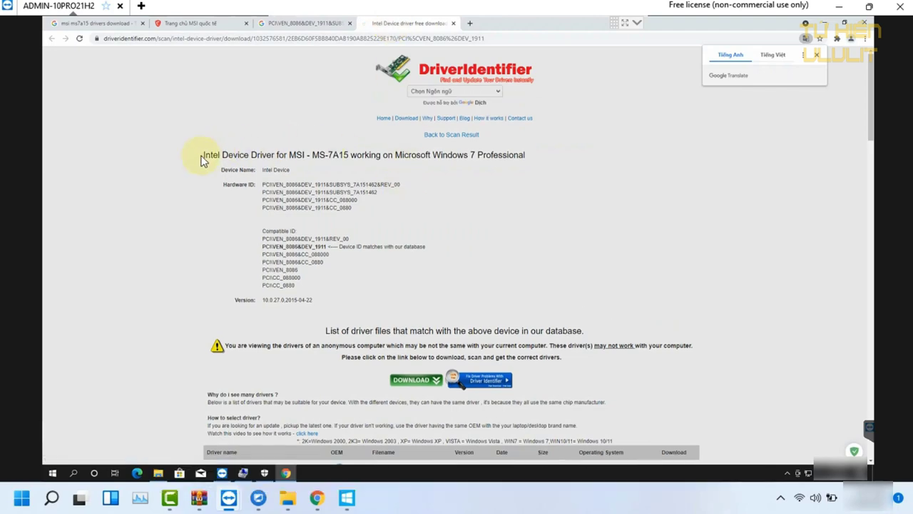
# Examine the matching driver files for the 1911 device, comparing their names, manufacturers, versions and sizes
pyautogui.scroll(-3, 346, 236)
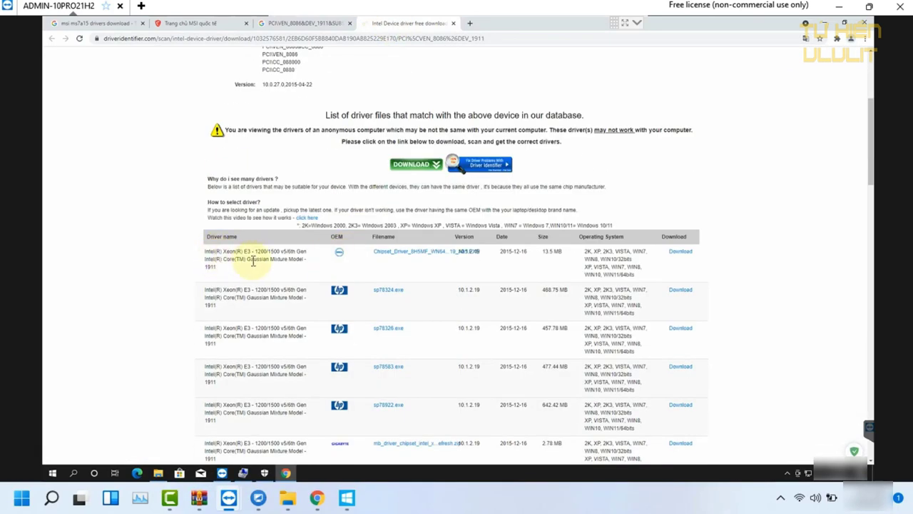
pyautogui.moveTo(256, 254); pyautogui.dragTo(298, 252)
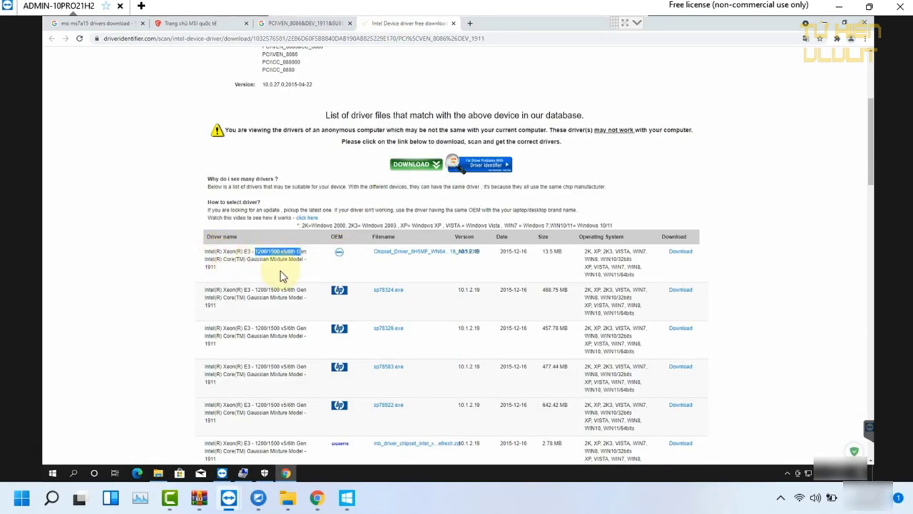
pyautogui.click(279, 271)
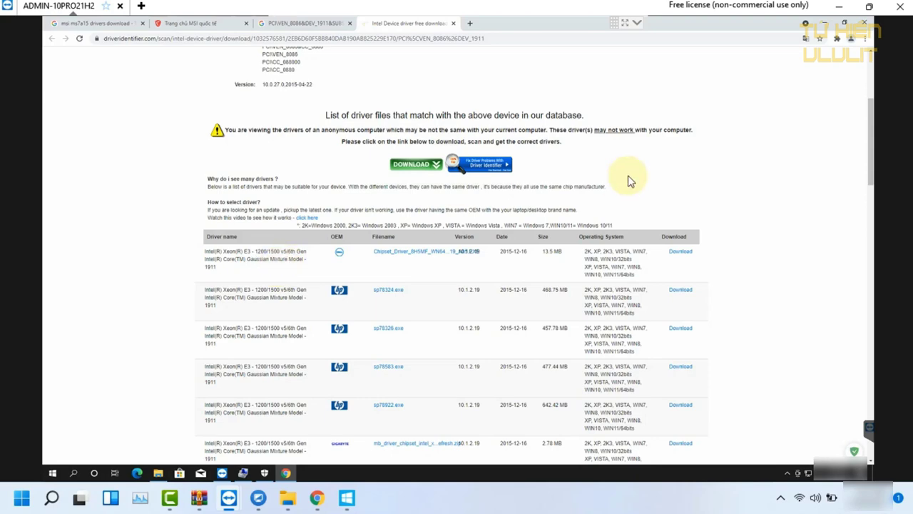
pyautogui.scroll(-5, 662, 215)
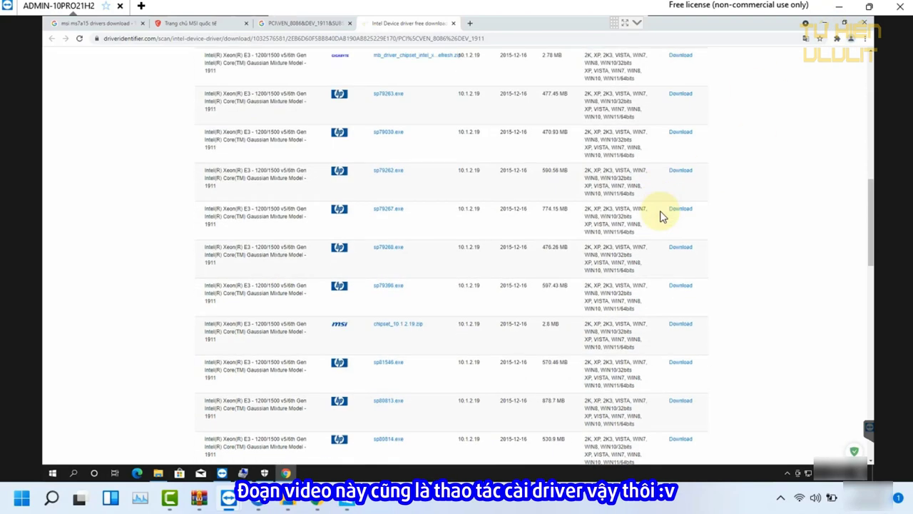
pyautogui.scroll(-1, 662, 215)
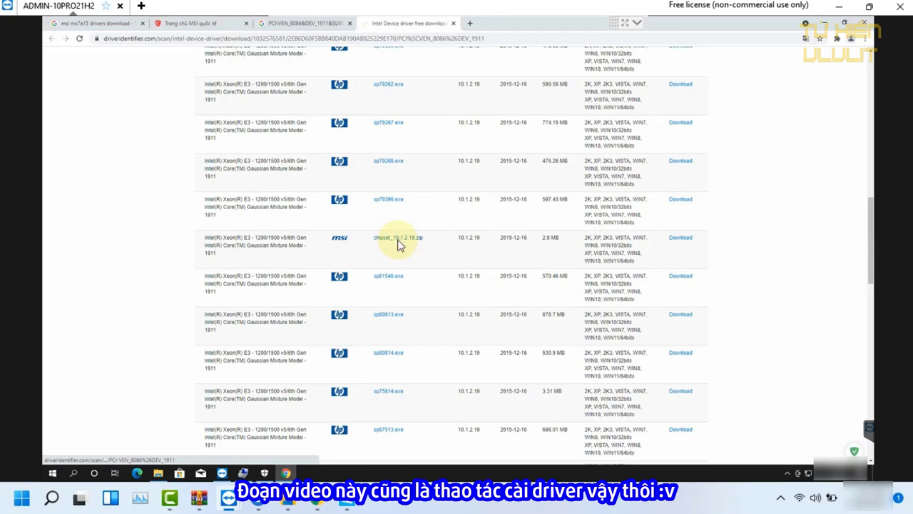
pyautogui.scroll(3, 398, 245)
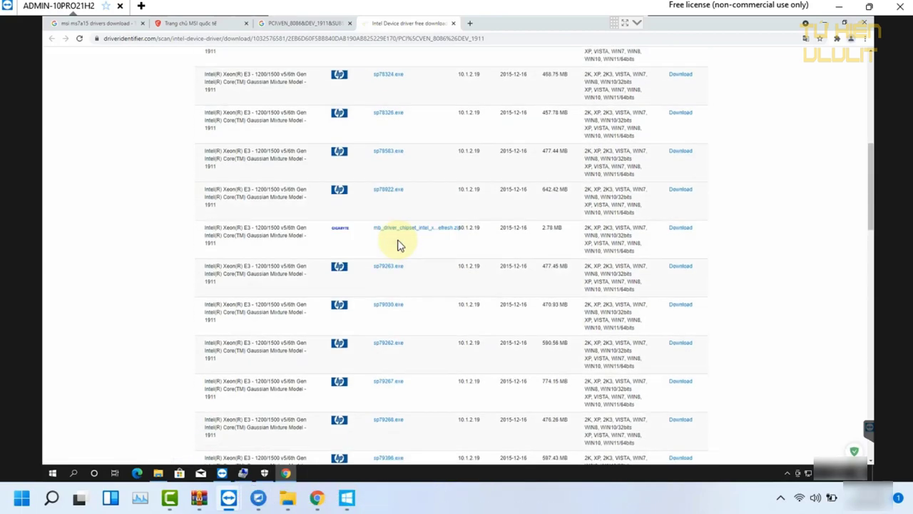
pyautogui.scroll(5, 398, 245)
pyautogui.scroll(-15, 398, 244)
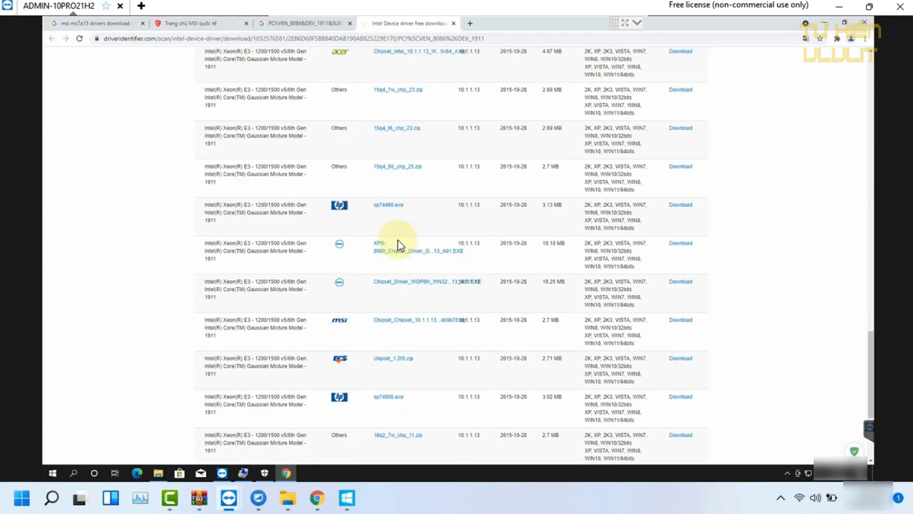
pyautogui.scroll(-2, 398, 243)
pyautogui.scroll(1, 406, 235)
pyautogui.scroll(2, 520, 218)
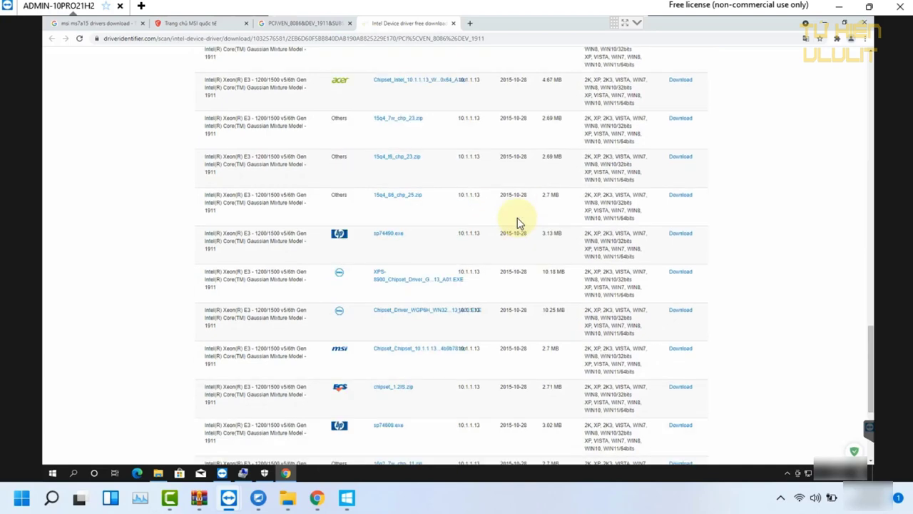
pyautogui.scroll(10, 517, 219)
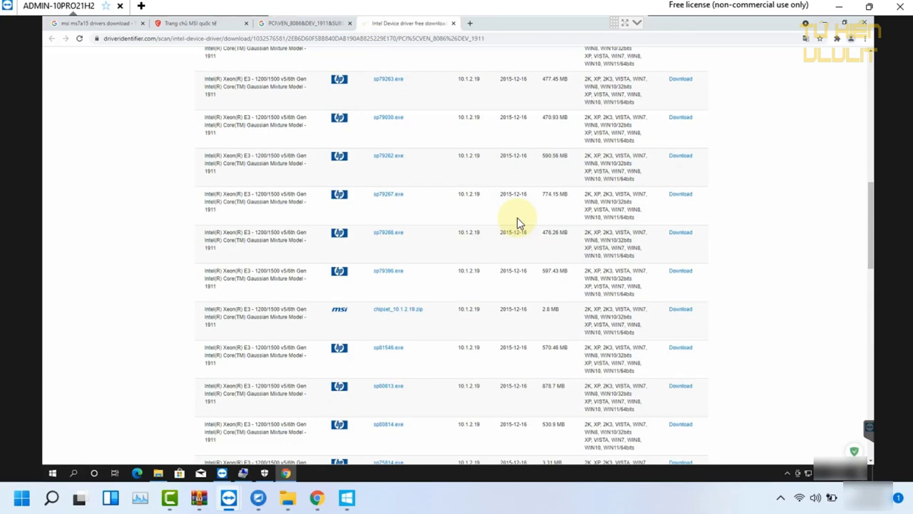
pyautogui.scroll(7, 501, 313)
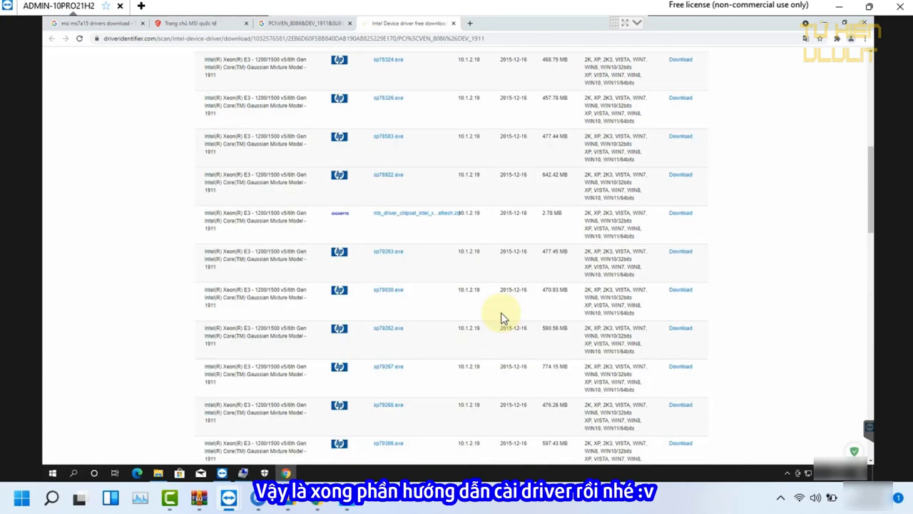
pyautogui.scroll(-2, 503, 310)
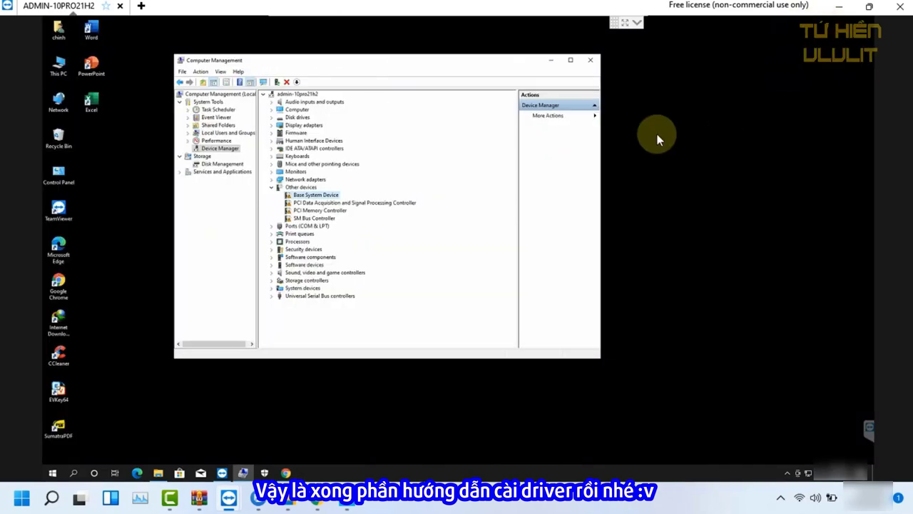
# Copy the first hardware ID of PCI Data Acquisition and Signal Processing Controller from its properties in Device Manager
pyautogui.rightClick(330, 203)
pyautogui.click(354, 251)
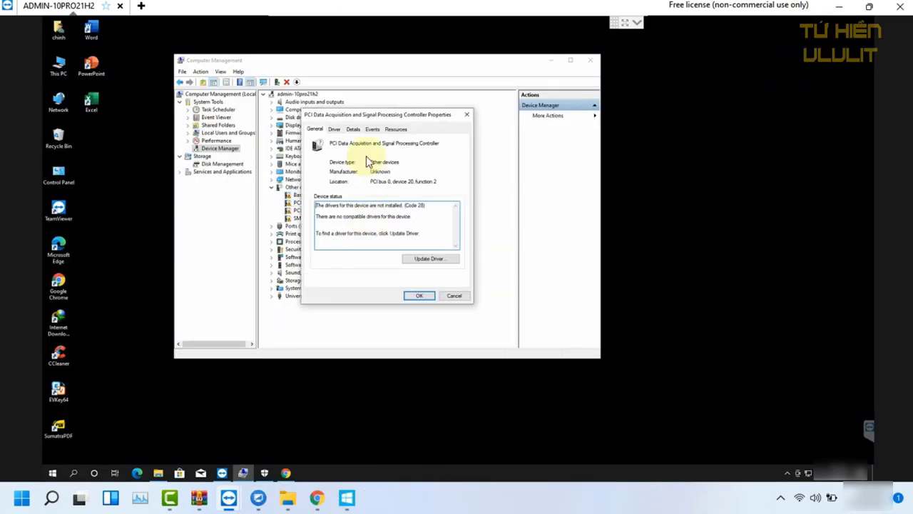
pyautogui.click(355, 129)
pyautogui.click(359, 171)
pyautogui.click(350, 189)
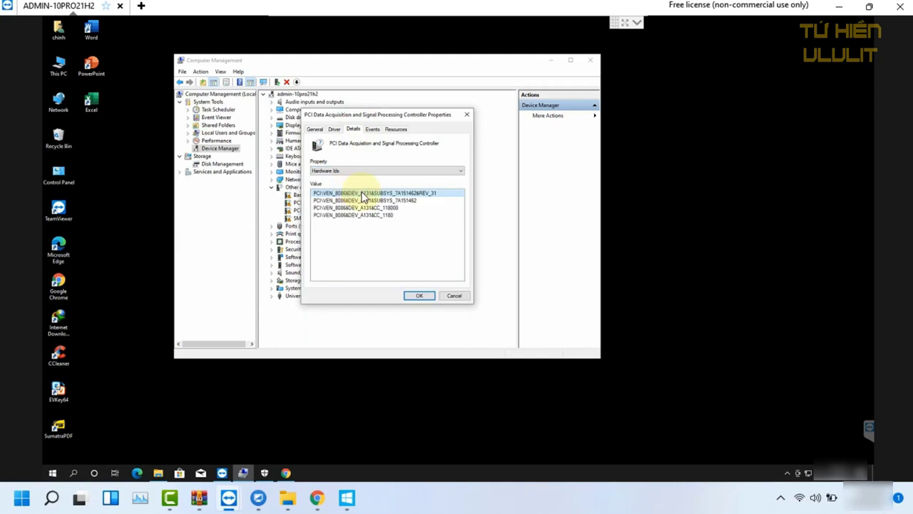
pyautogui.rightClick(378, 194)
pyautogui.click(381, 196)
pyautogui.click(421, 295)
# Search the web for PCI\VEN_8086&DEV_A131&SUBSYS_7A151462&REV_31 and review the driver list in the DriverIdentifier result for MSI MS-7A15
pyautogui.click(286, 473)
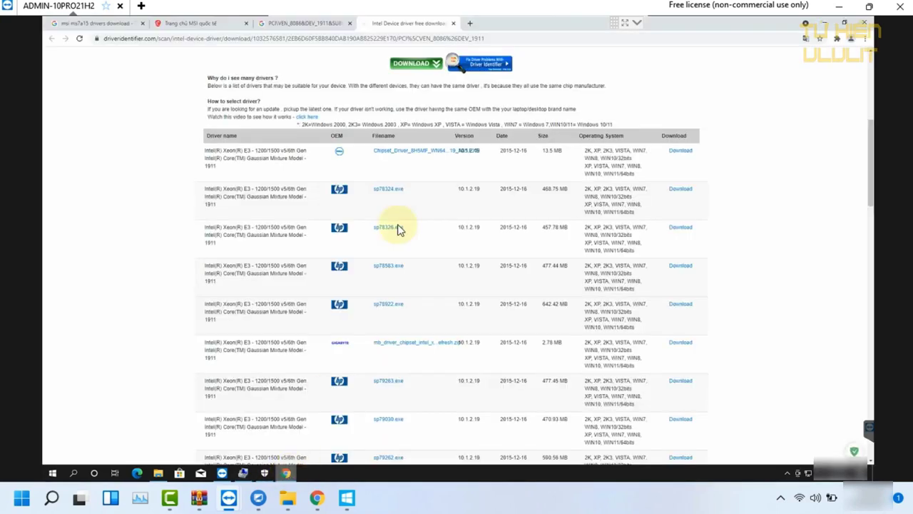
pyautogui.click(469, 25)
pyautogui.hotkey('ctrl', 'v')
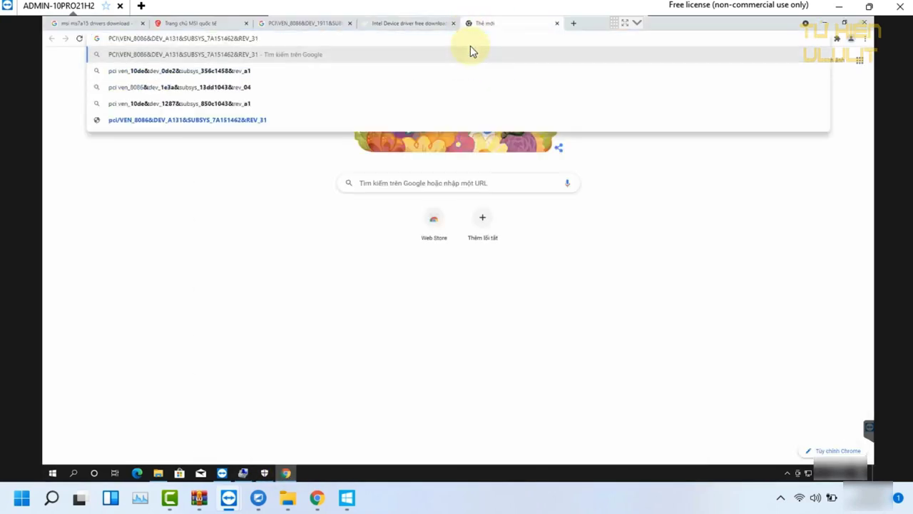
pyautogui.press('Return')
pyautogui.rightClick(246, 156)
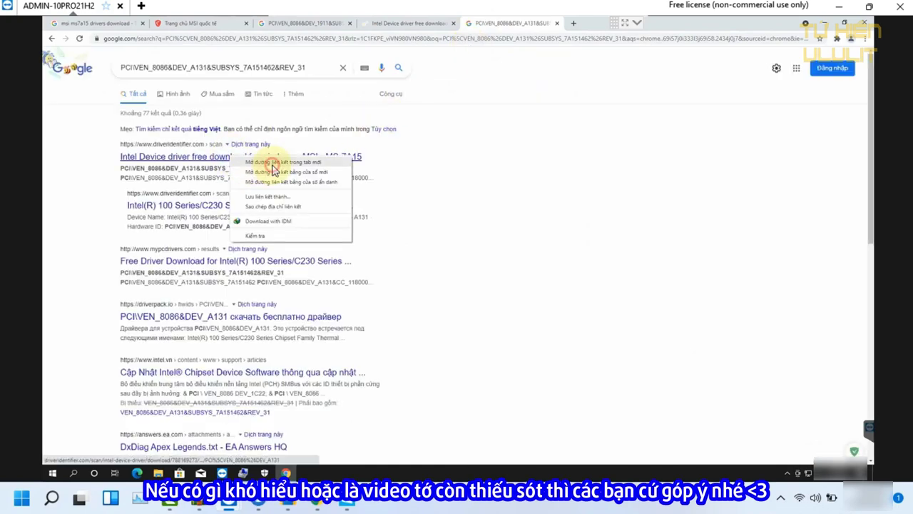
pyautogui.click(279, 162)
pyautogui.click(592, 24)
pyautogui.scroll(-4, 336, 265)
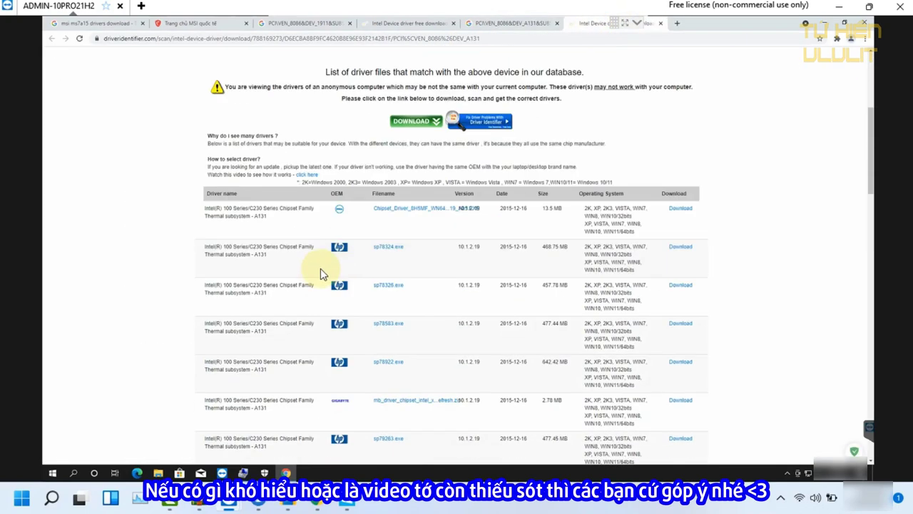
pyautogui.moveTo(269, 222); pyautogui.dragTo(206, 206)
pyautogui.click(271, 223)
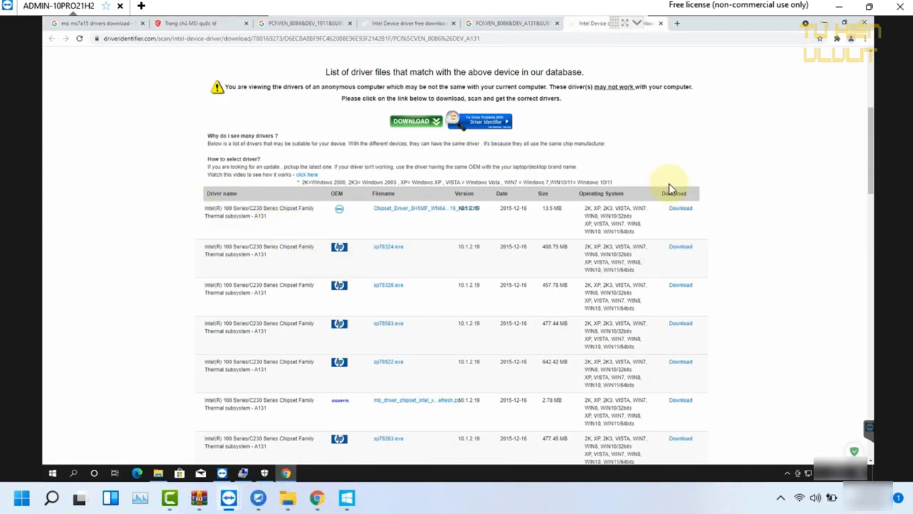
pyautogui.scroll(-5, 381, 361)
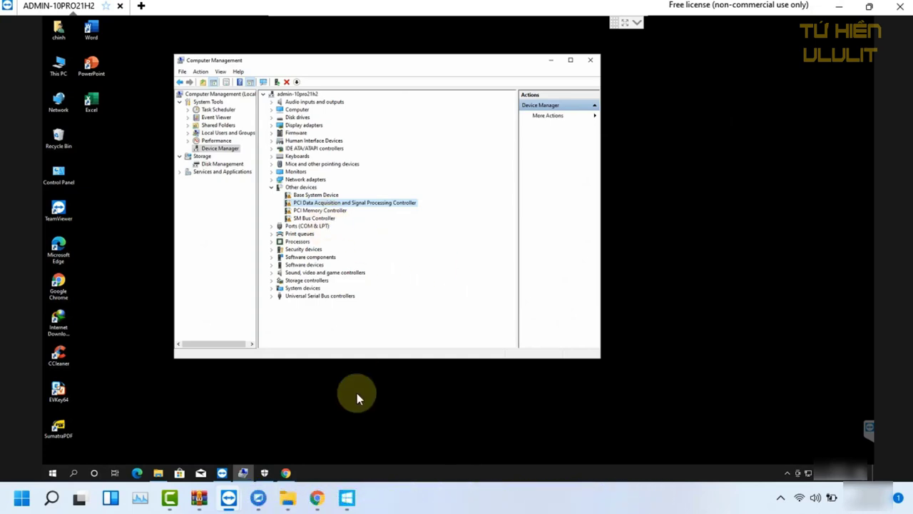
# Launch Driver Easy from the DriverEasy folder on drive D, close the other windows, and scan the PC for drivers
pyautogui.click(158, 477)
pyautogui.doubleClick(323, 183)
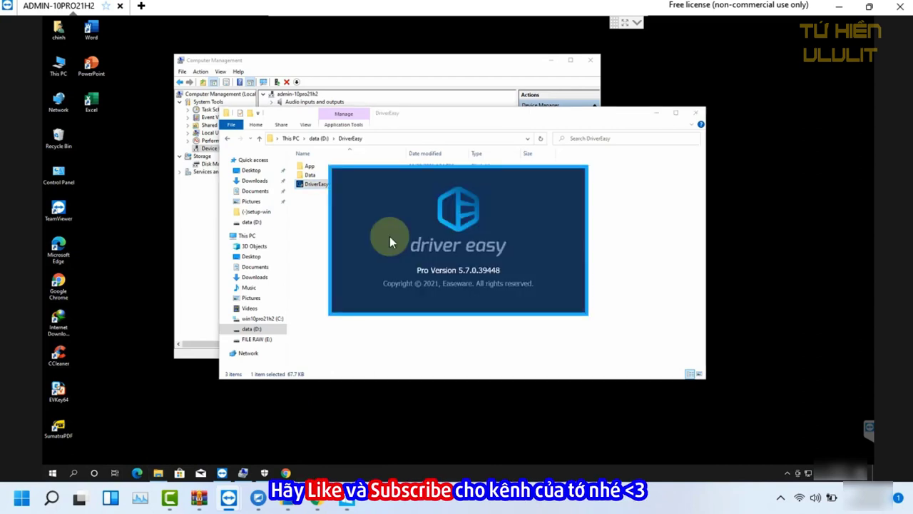
pyautogui.click(590, 60)
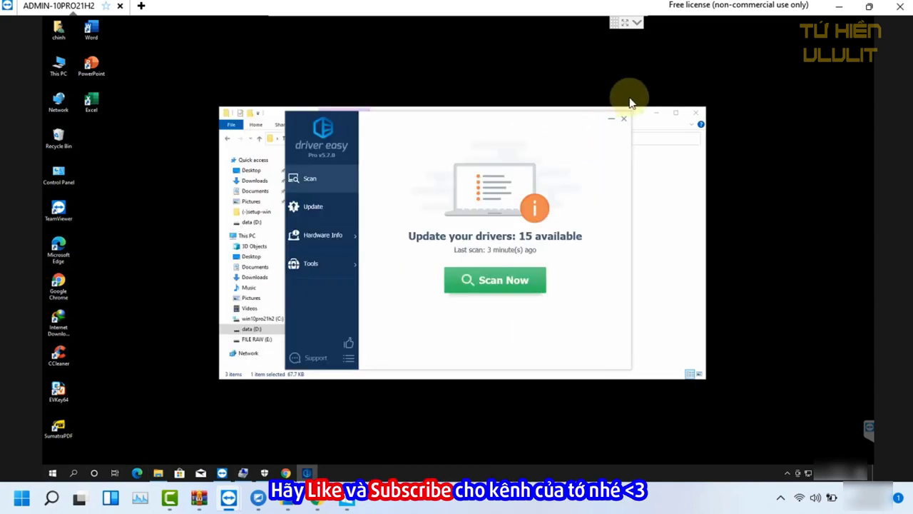
pyautogui.click(656, 114)
pyautogui.click(696, 112)
pyautogui.click(503, 280)
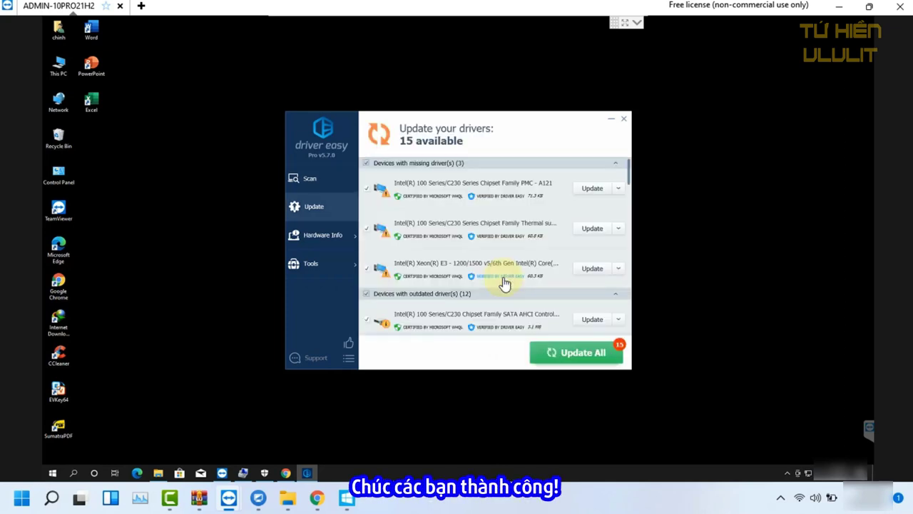
# Deselect all missing and outdated drivers, and view the update details and hardware IDs of the Gaussian Mixture Model - 1911 device
pyautogui.click(369, 298)
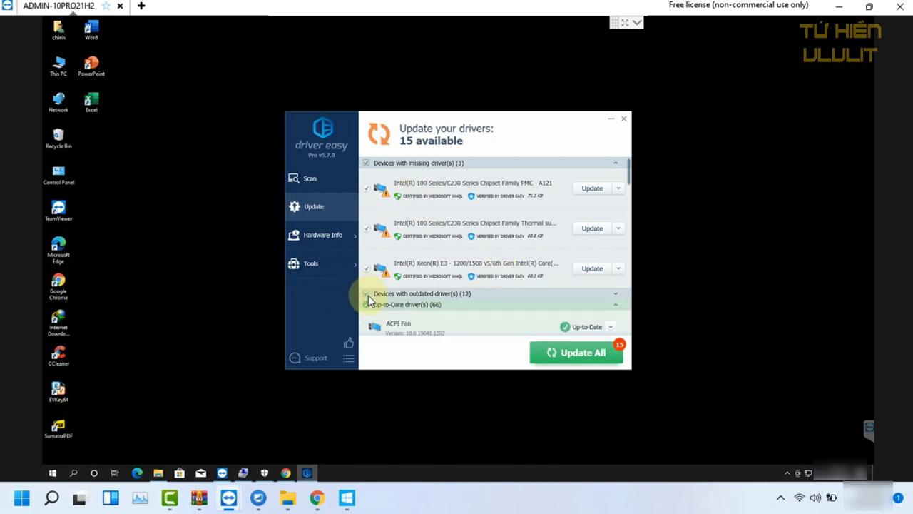
pyautogui.click(366, 163)
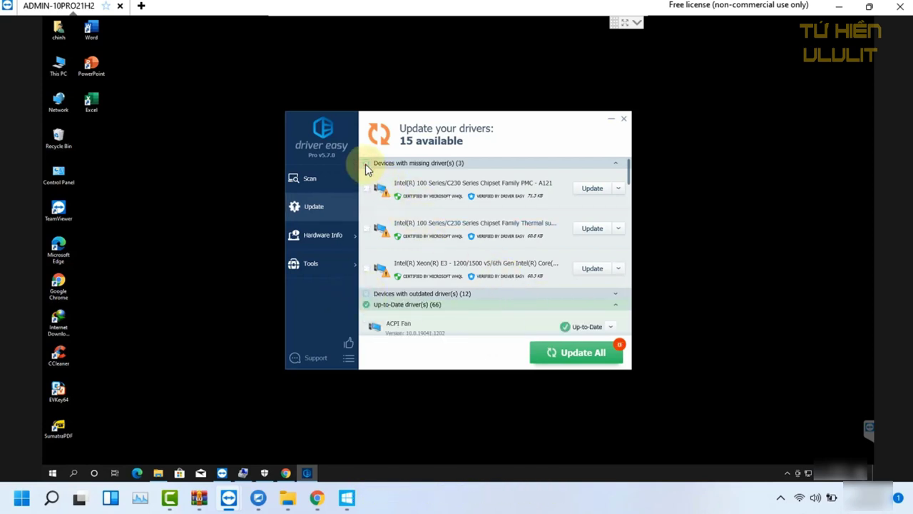
pyautogui.click(490, 266)
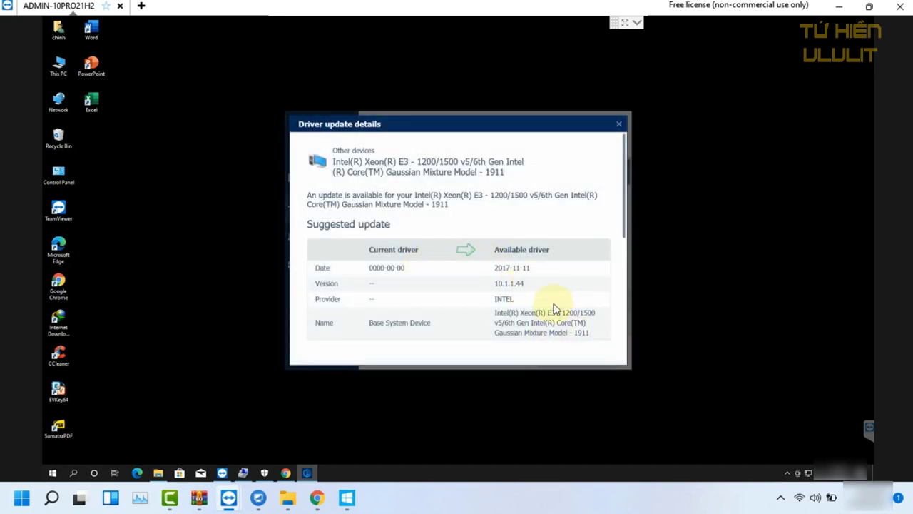
pyautogui.scroll(-3, 554, 308)
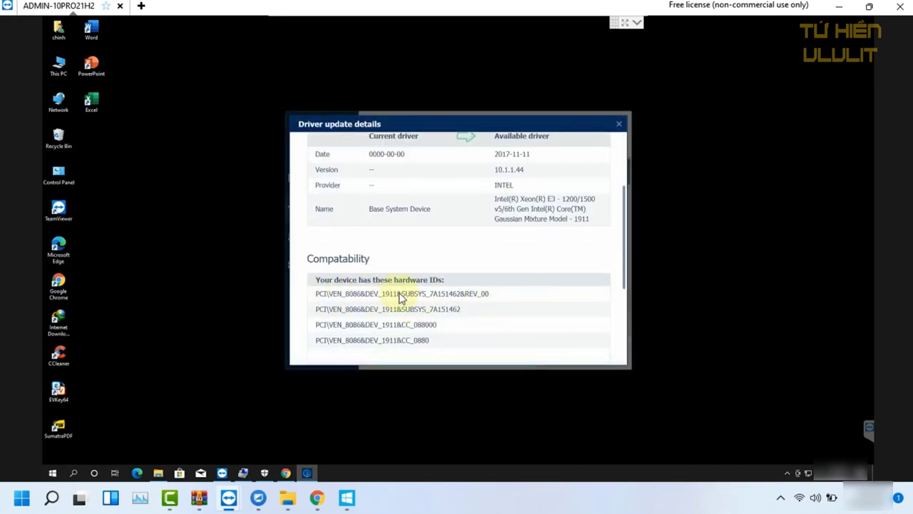
# Compare the 1911 device's hardware IDs in Driver Easy with those on the DriverIdentifier page and in the Google search
pyautogui.click(287, 472)
pyautogui.click(406, 24)
pyautogui.scroll(5, 342, 208)
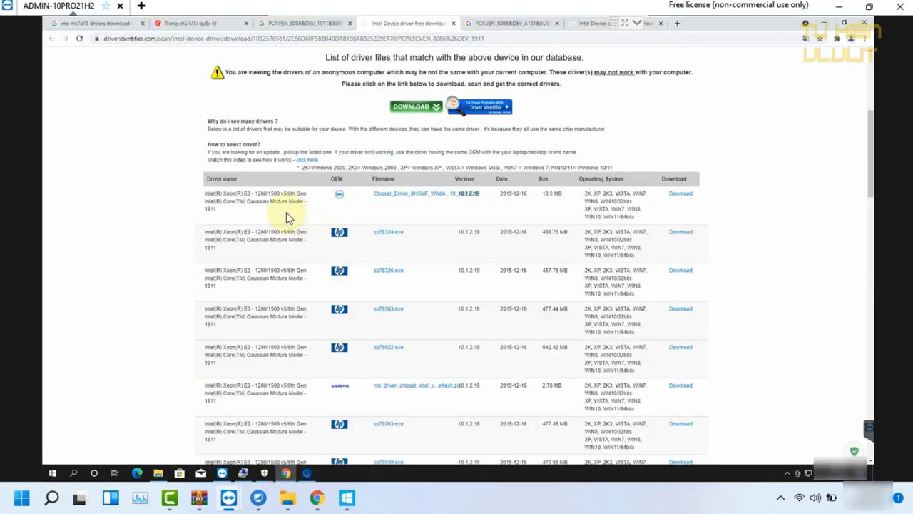
pyautogui.scroll(2, 274, 205)
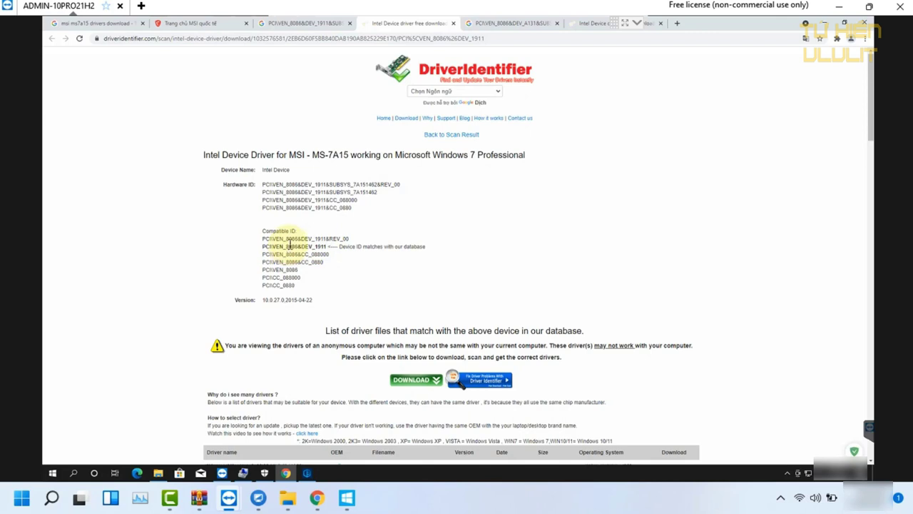
pyautogui.click(329, 23)
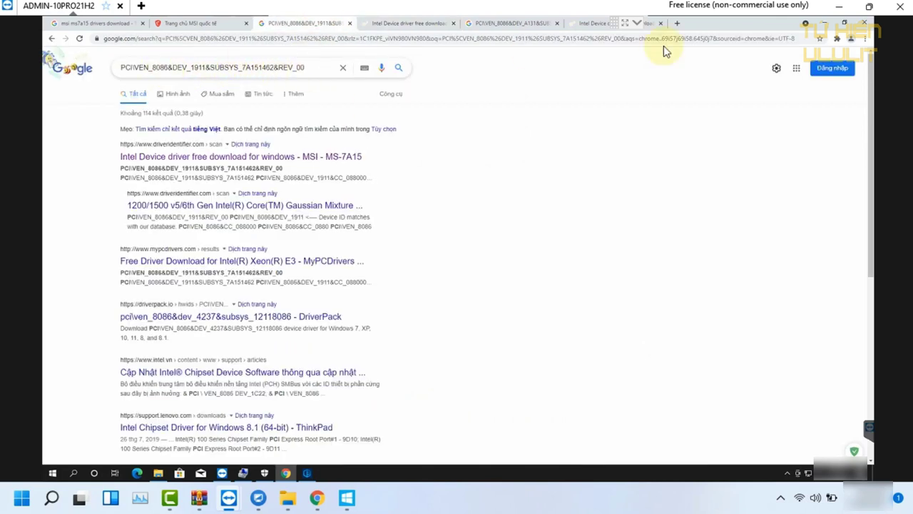
pyautogui.click(824, 25)
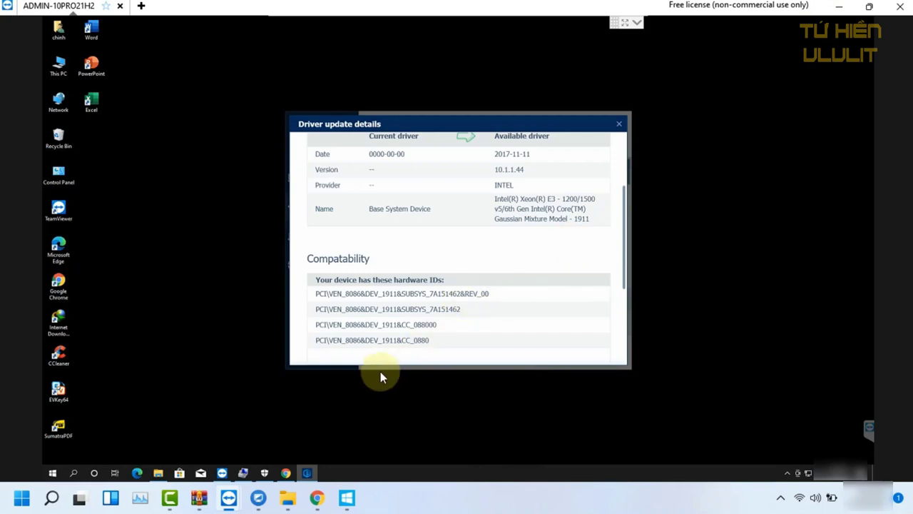
pyautogui.click(285, 474)
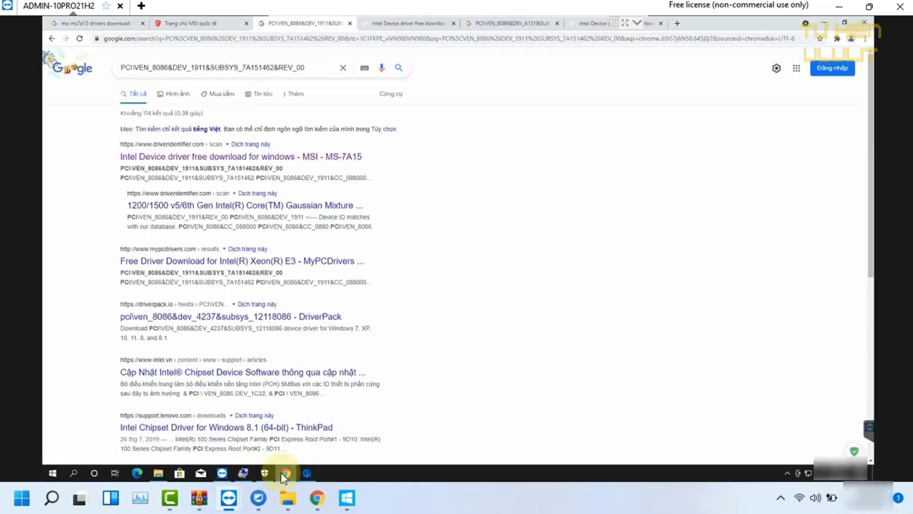
pyautogui.click(285, 474)
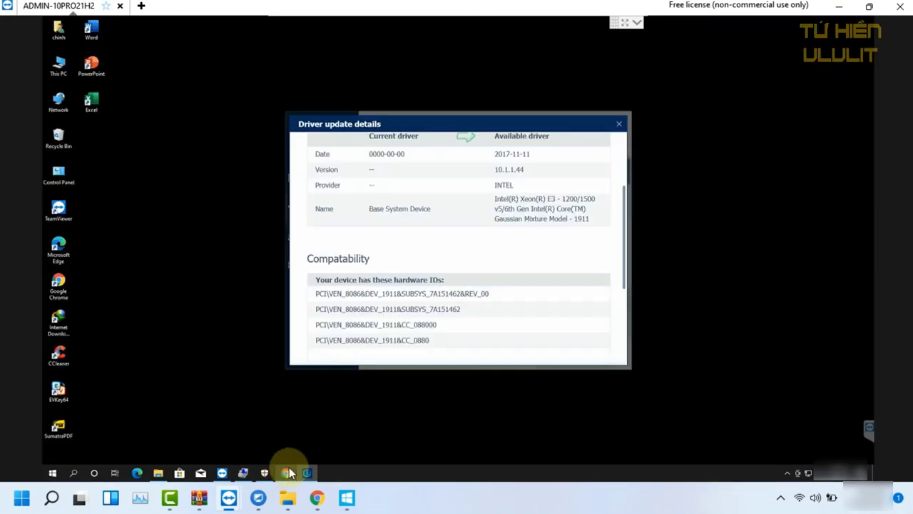
# Install the Gaussian Mixture Model - 1911 driver with Driver Easy and check the remaining unknown devices in Device Manager
pyautogui.click(619, 126)
pyautogui.click(591, 270)
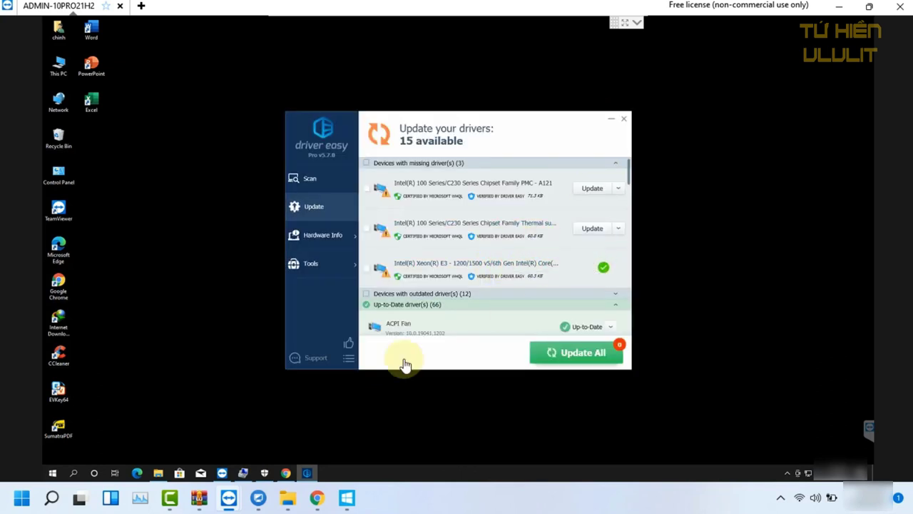
pyautogui.click(244, 474)
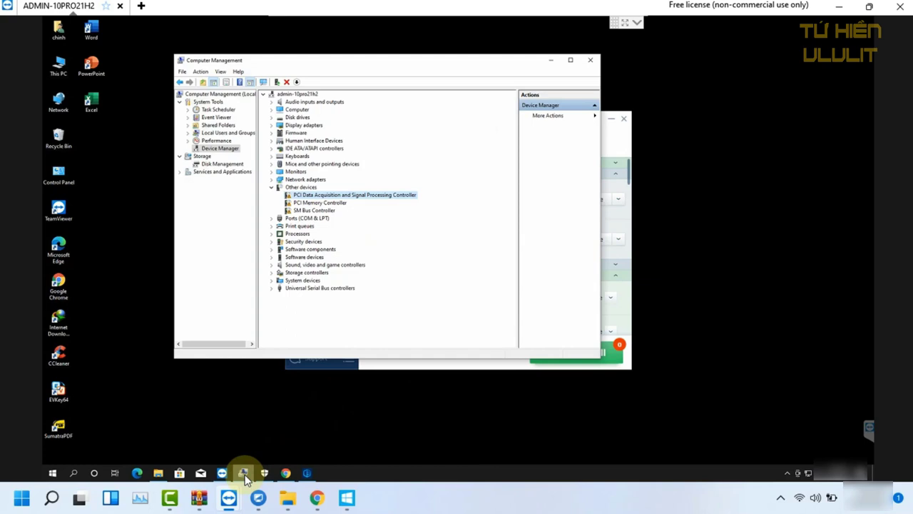
pyautogui.click(244, 474)
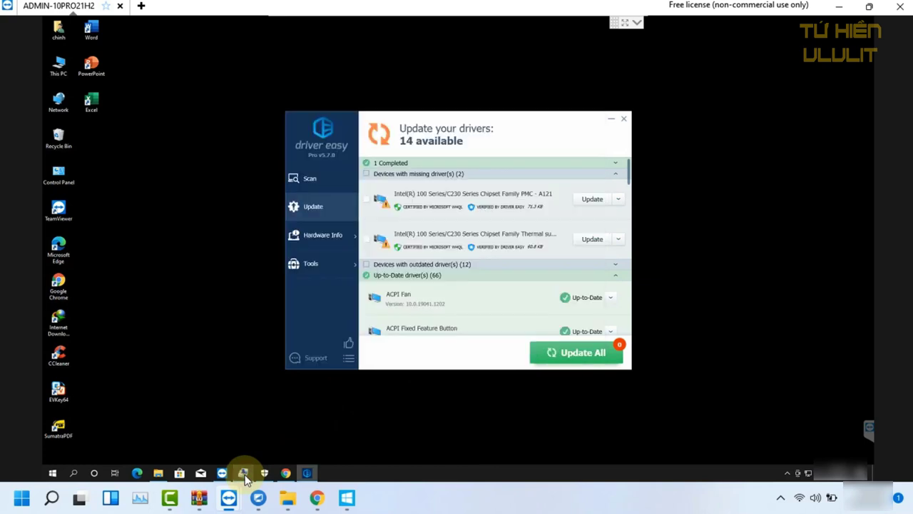
# View the update details of the Chipset Family Thermal subsystem - A131 and check the matching DriverIdentifier page in the browser
pyautogui.click(500, 235)
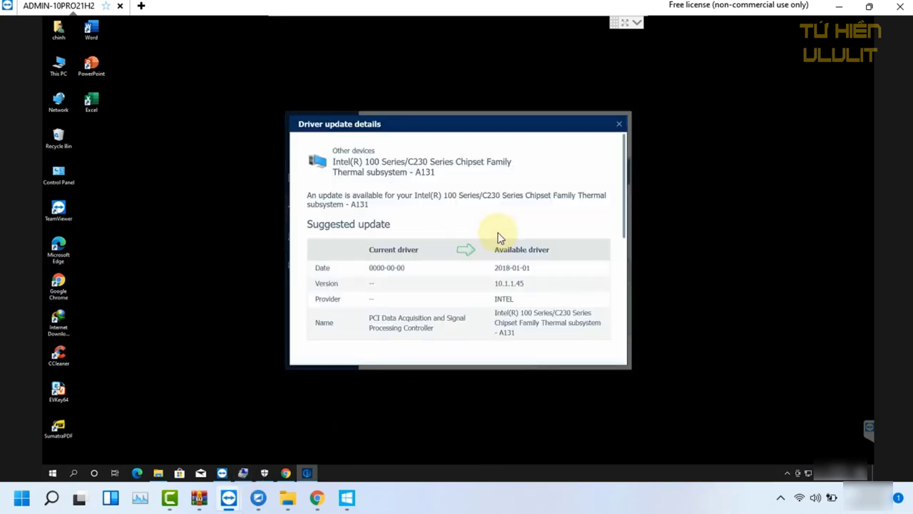
pyautogui.click(619, 126)
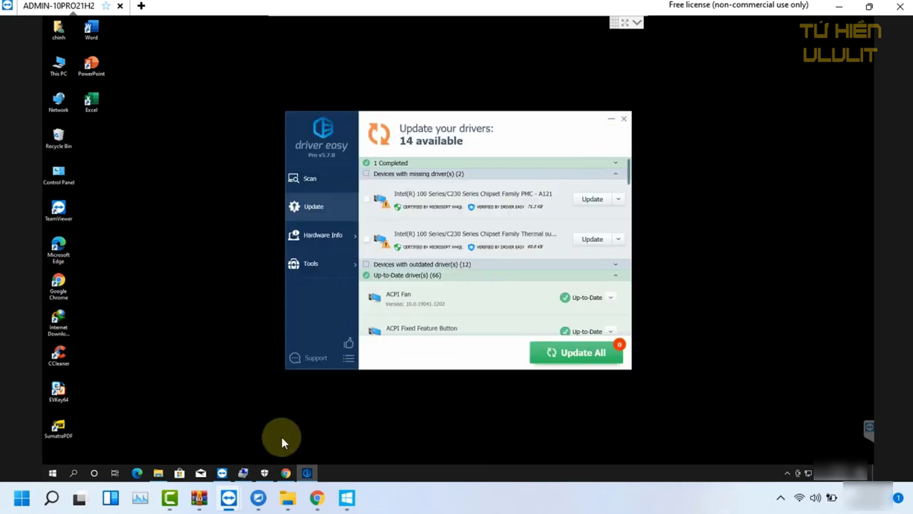
pyautogui.click(285, 472)
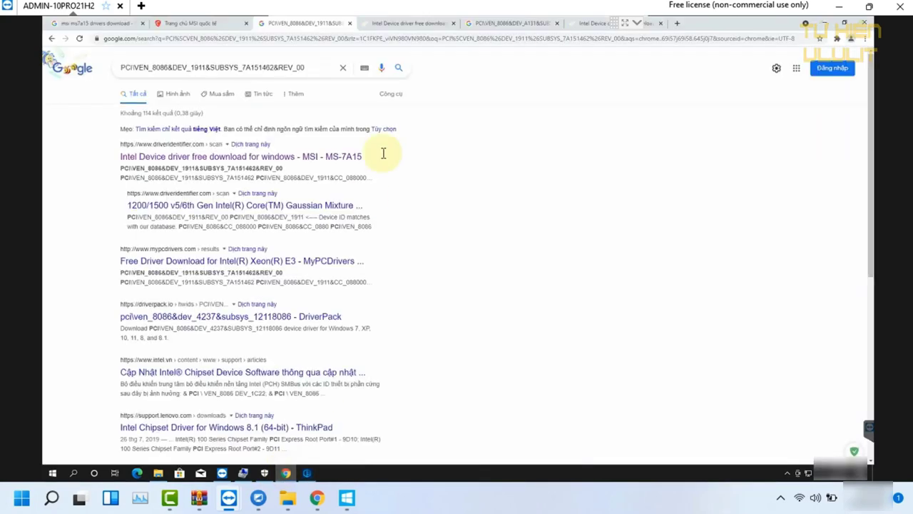
pyautogui.click(586, 23)
pyautogui.scroll(6, 434, 173)
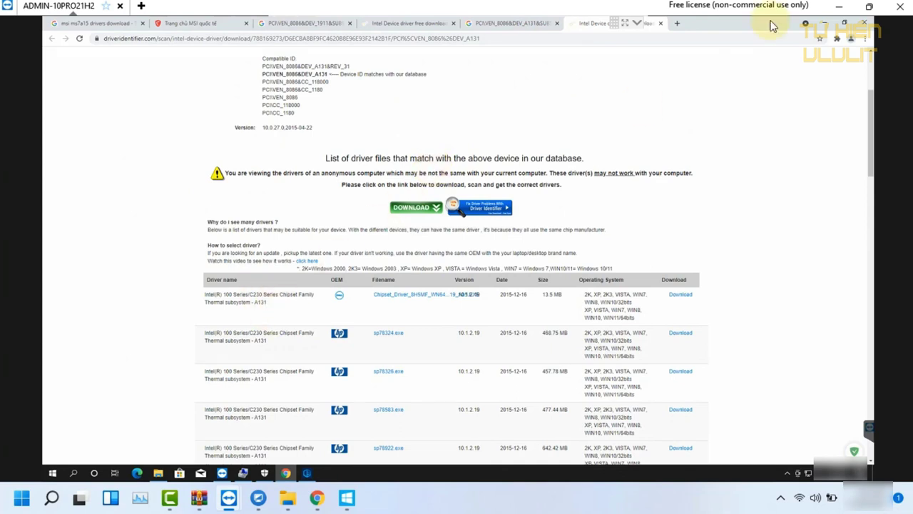
pyautogui.click(806, 23)
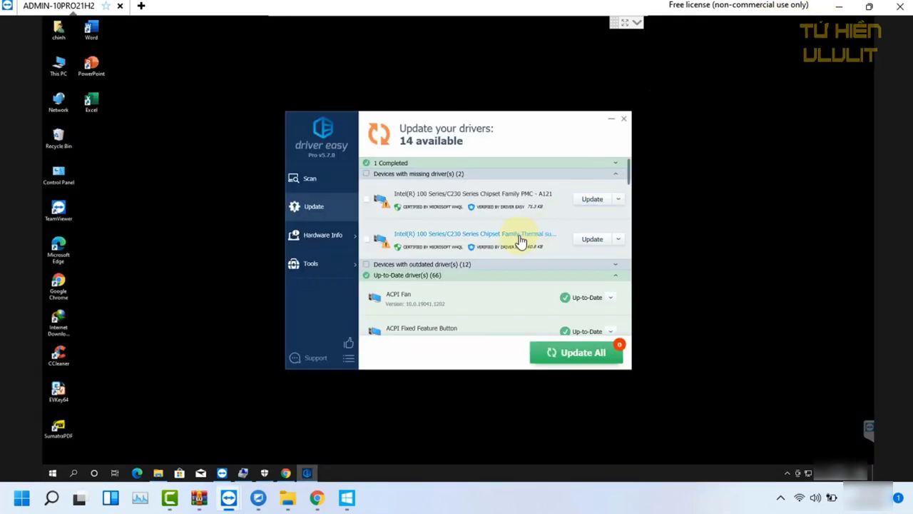
# View the hardware IDs of the Chipset Family PMC - A121 update and compare them with the open DriverIdentifier page
pyautogui.click(502, 195)
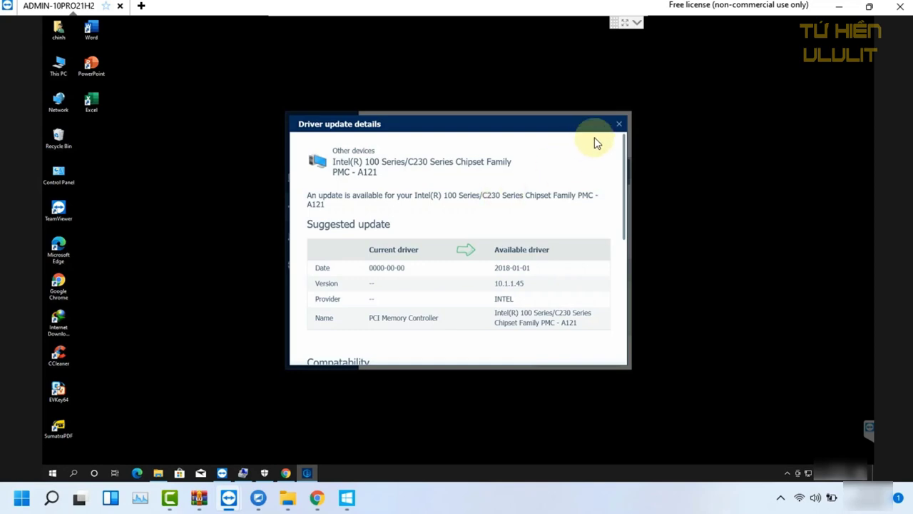
pyautogui.click(618, 124)
pyautogui.click(520, 197)
pyautogui.scroll(-2, 440, 316)
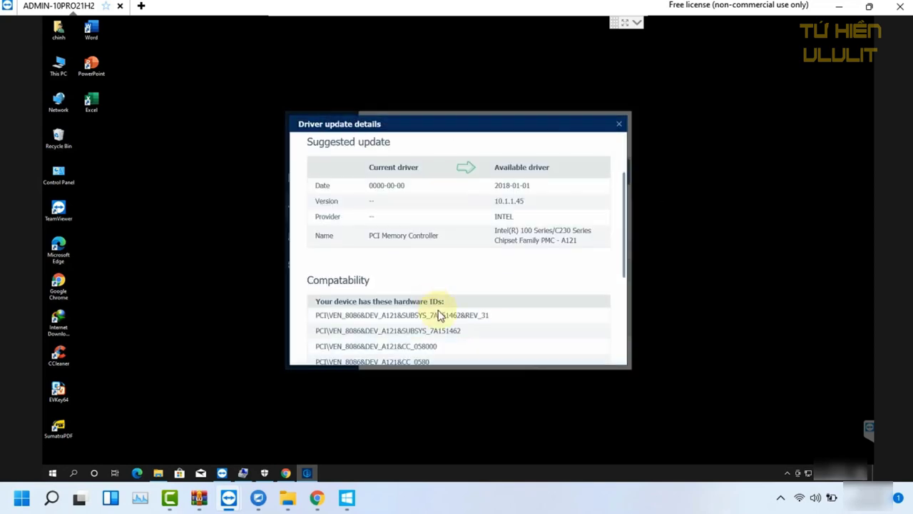
pyautogui.click(285, 473)
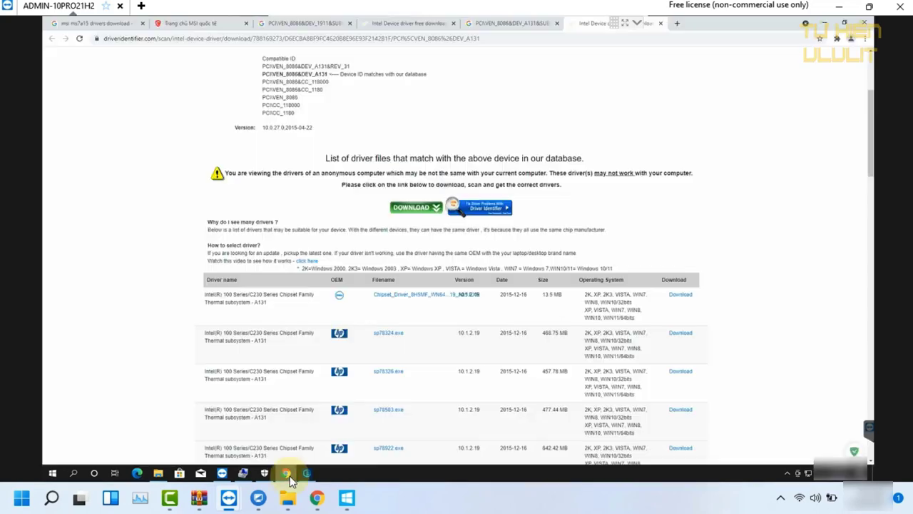
pyautogui.scroll(2, 369, 267)
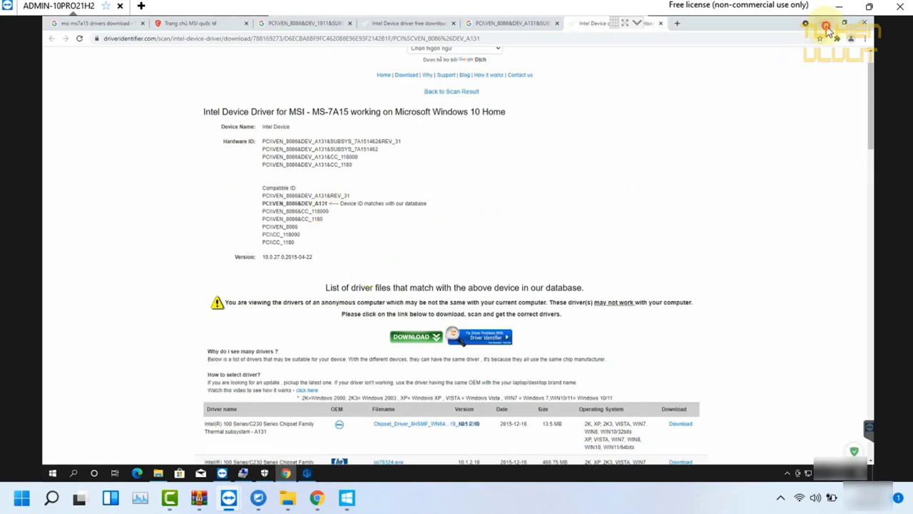
# Compare the hardware IDs in the Thermal subsystem - A131 update details with those listed on the DriverIdentifier page
pyautogui.click(307, 472)
pyautogui.click(618, 124)
pyautogui.click(485, 230)
pyautogui.scroll(-3, 456, 287)
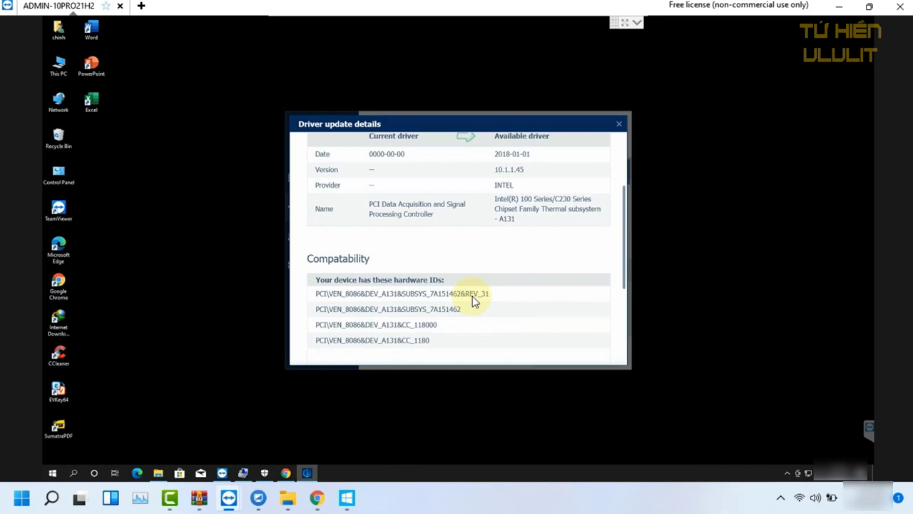
pyautogui.scroll(3, 474, 301)
pyautogui.click(286, 472)
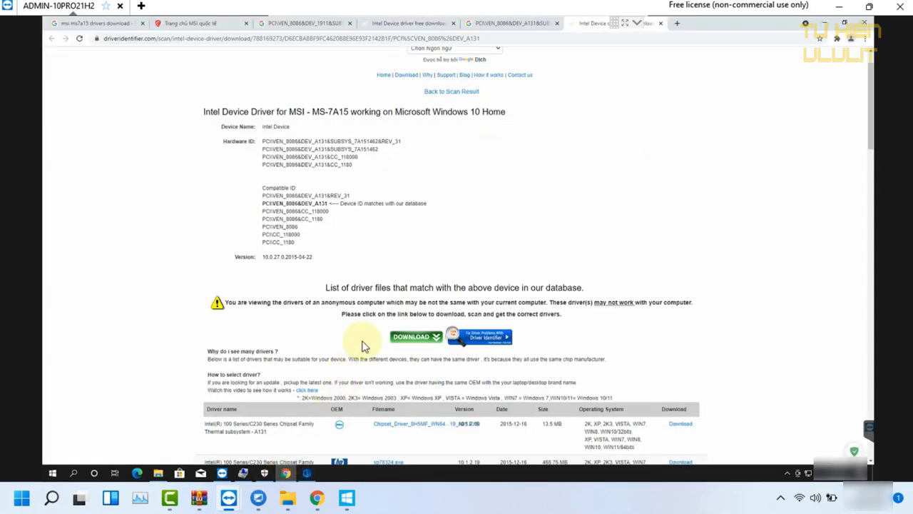
pyautogui.click(824, 26)
pyautogui.scroll(-2, 556, 264)
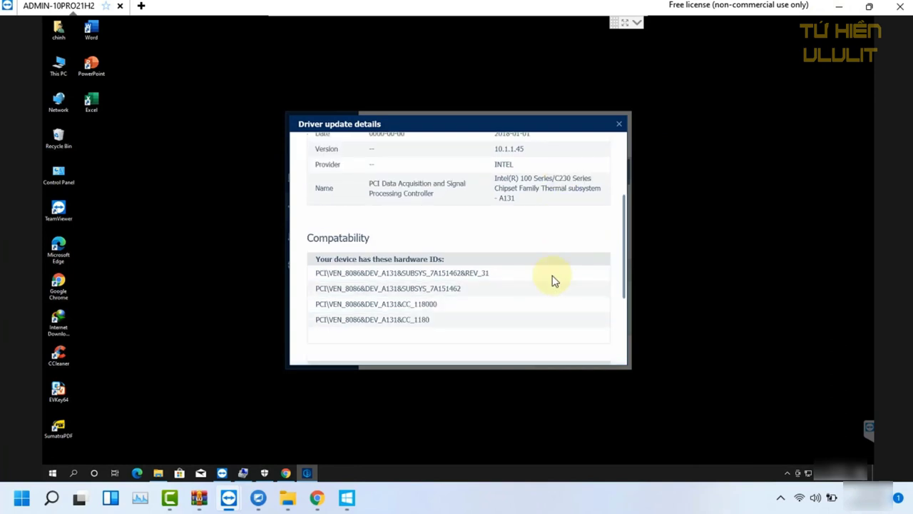
# Close the update details and install the Chipset Family Thermal subsystem - A131 driver with Driver Easy
pyautogui.click(619, 123)
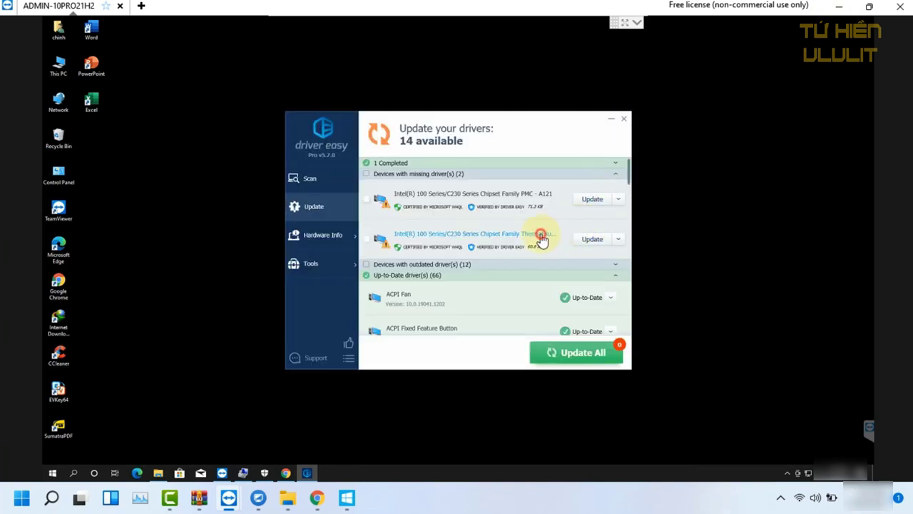
pyautogui.click(540, 235)
pyautogui.press('Escape')
pyautogui.click(592, 240)
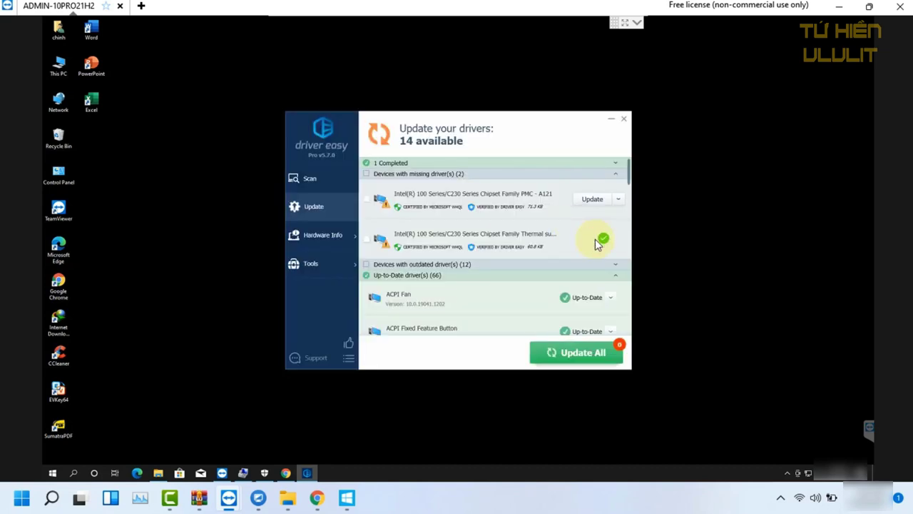
# Check Device Manager for the A131 thermal driver under System devices and the remaining Other devices, then collapse System devices and minimize the window
pyautogui.click(244, 473)
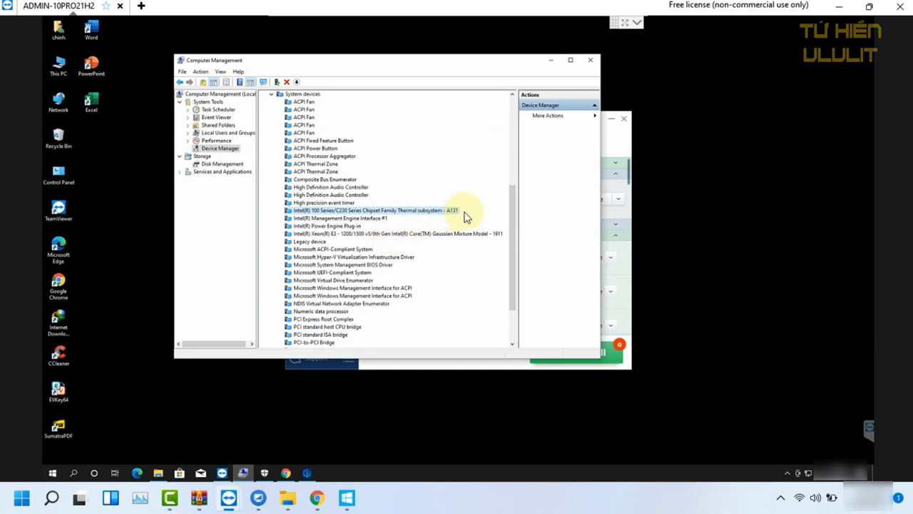
pyautogui.scroll(7, 464, 217)
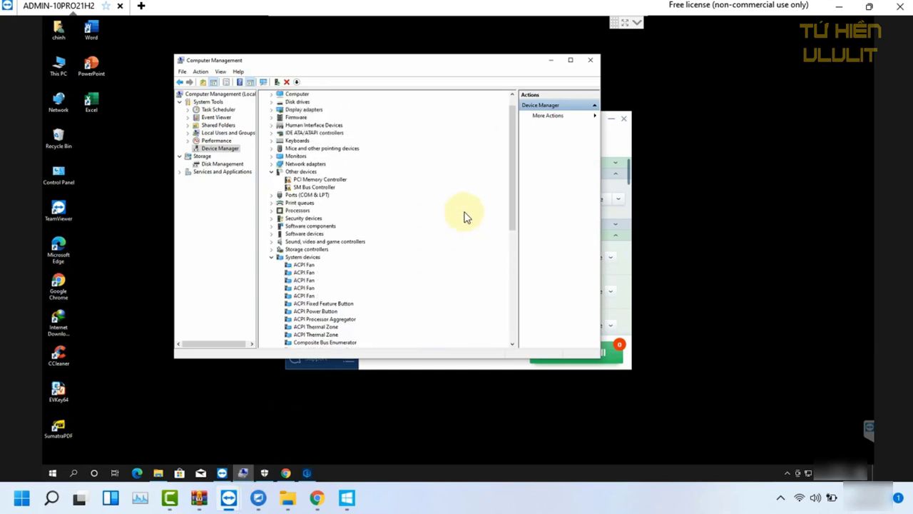
pyautogui.scroll(-2, 464, 217)
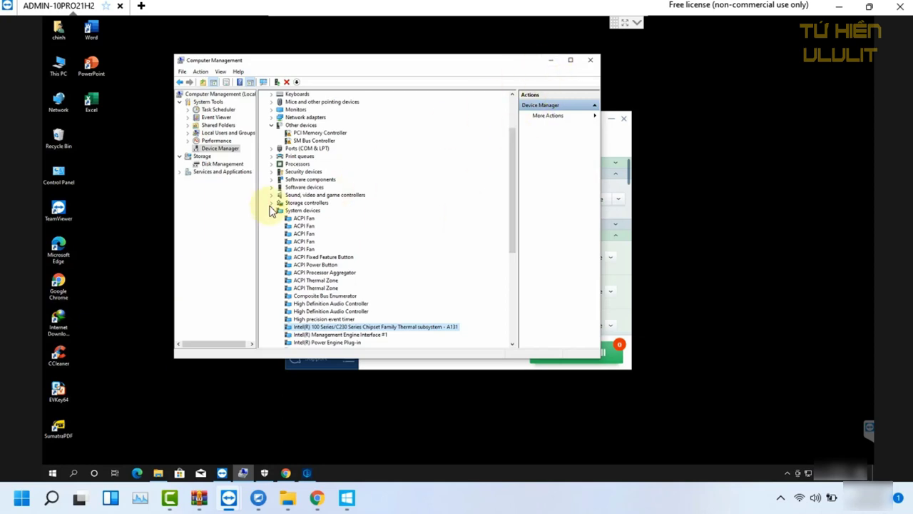
pyautogui.click(272, 213)
pyautogui.click(550, 60)
# Review the update details of the remaining missing driver, Chipset Family PMC - A121, in Driver Easy
pyautogui.click(483, 193)
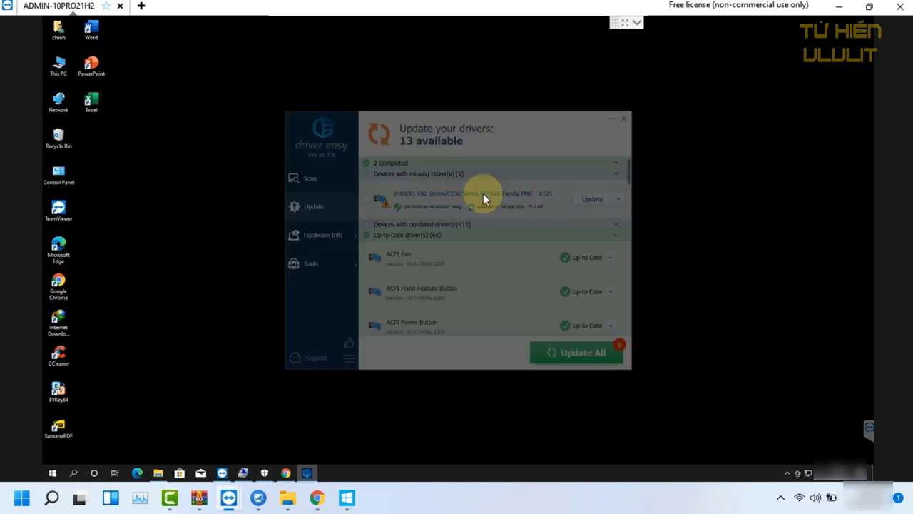
pyautogui.scroll(-2, 502, 280)
pyautogui.click(618, 124)
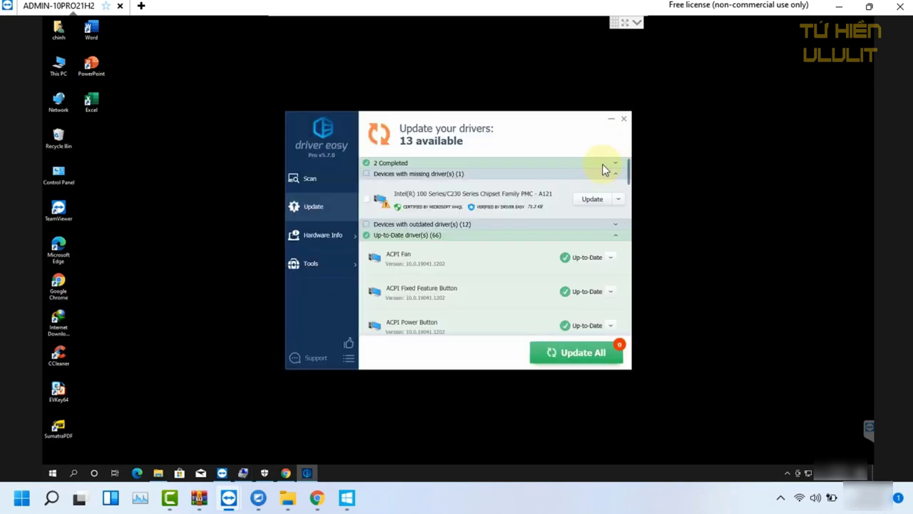
# Display the hardware IDs of PCI Memory Controller in its properties in Device Manager
pyautogui.click(243, 473)
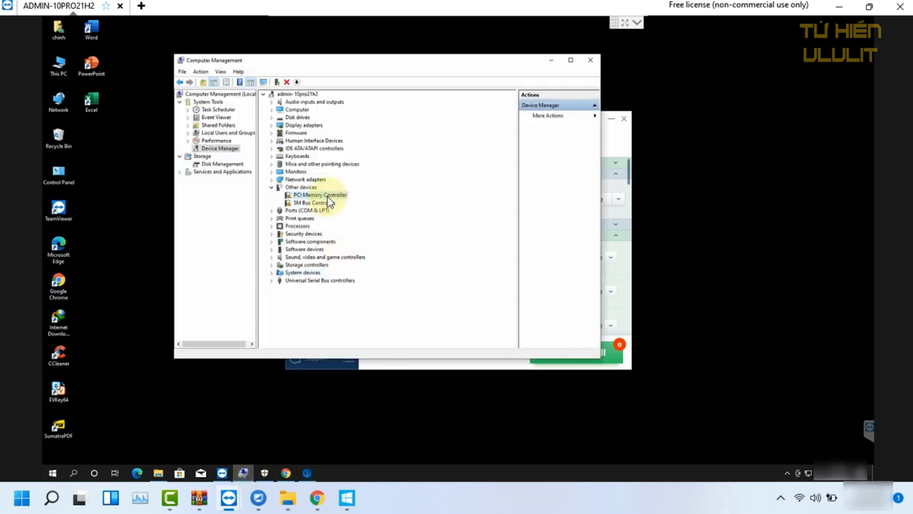
pyautogui.rightClick(330, 202)
pyautogui.click(354, 245)
pyautogui.click(353, 130)
pyautogui.click(353, 171)
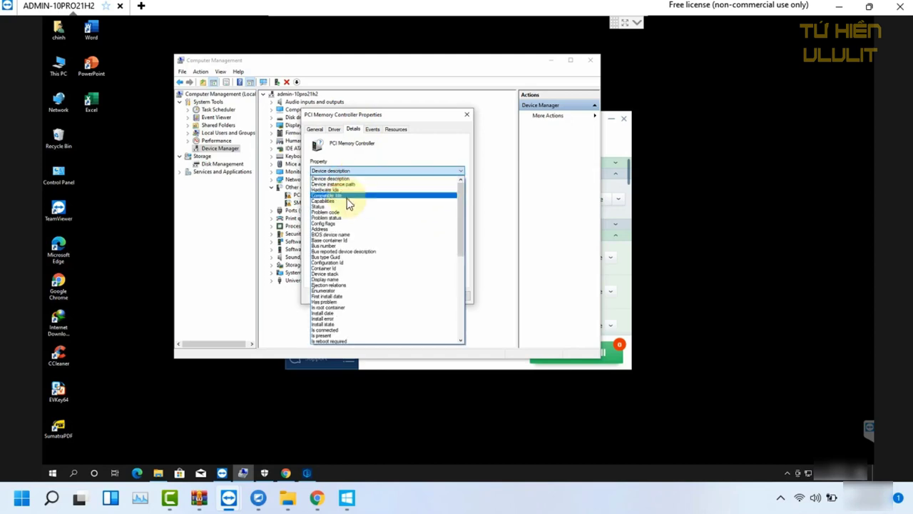
pyautogui.click(348, 190)
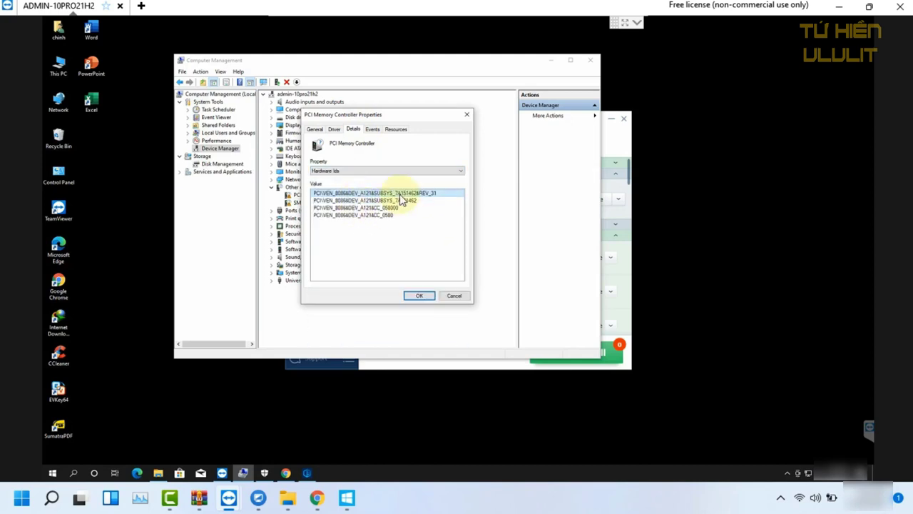
# Open the update details of Chipset Family PMC - A121 in Driver Easy and compare its hardware IDs with those of PCI Memory Controller
pyautogui.click(608, 139)
pyautogui.moveTo(540, 130); pyautogui.dragTo(743, 169)
pyautogui.click(709, 229)
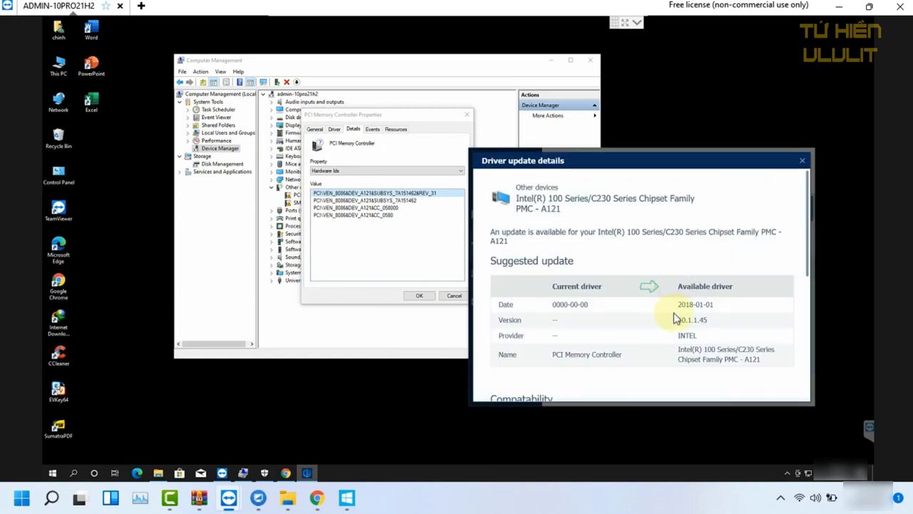
pyautogui.scroll(-3, 673, 332)
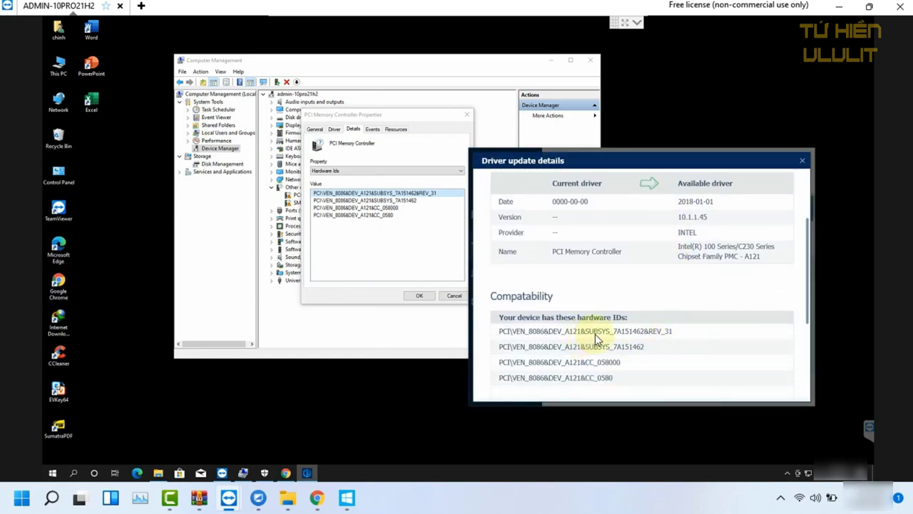
# Close the update details and install the Chipset Family PMC - A121 driver with Driver Easy
pyautogui.click(803, 165)
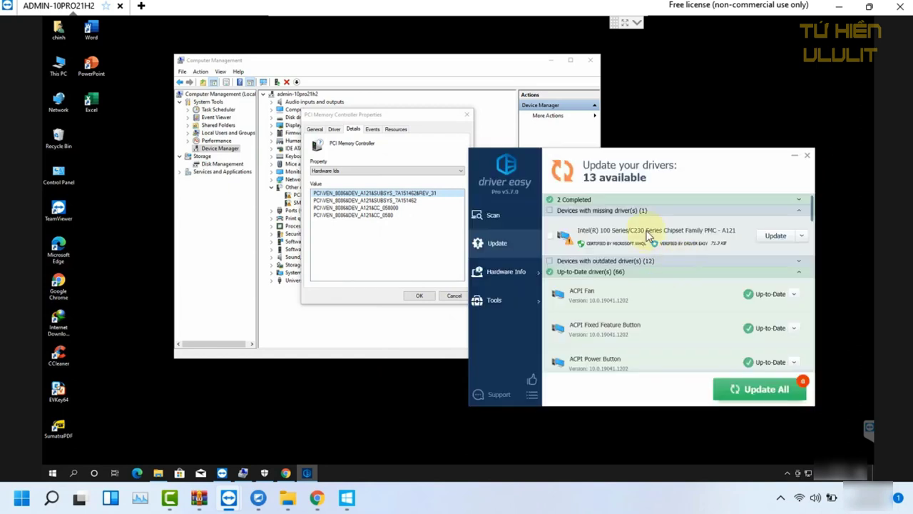
pyautogui.click(776, 237)
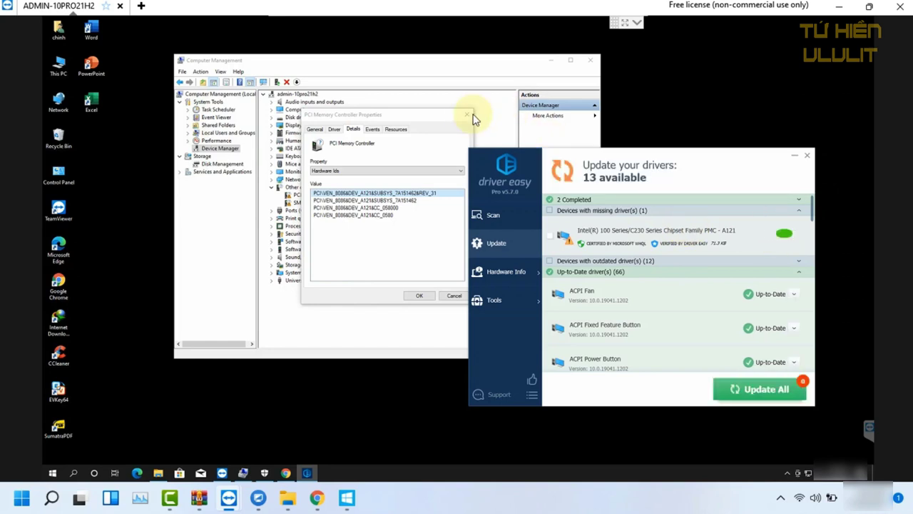
# Check Device Manager for the Chipset Family PMC - A121 driver under System devices and collapse that category
pyautogui.click(581, 132)
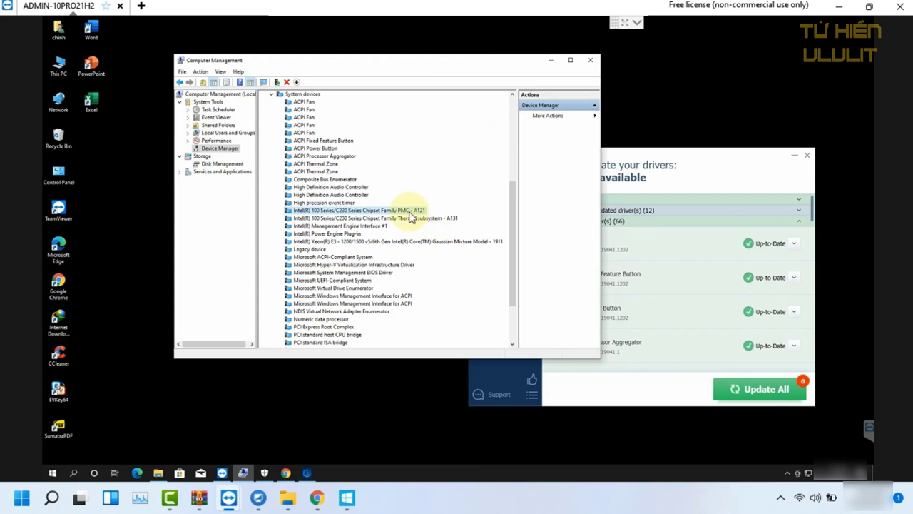
pyautogui.scroll(-3, 512, 240)
pyautogui.scroll(3, 513, 236)
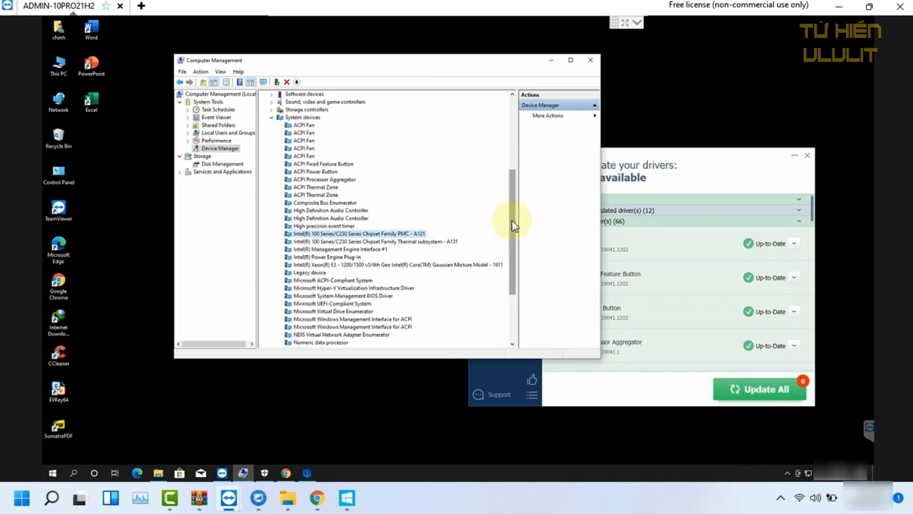
pyautogui.click(273, 122)
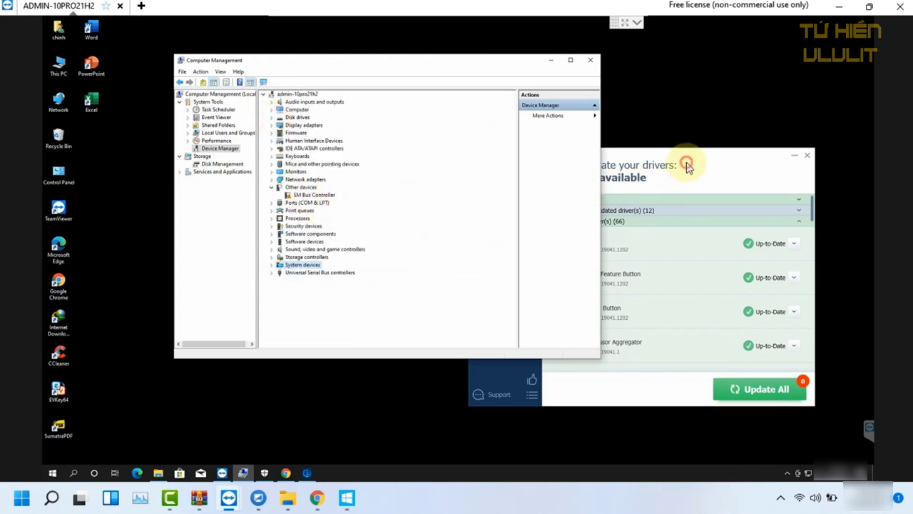
pyautogui.click(688, 165)
# Display the hardware IDs of SM Bus Controller, copy the first one, and close its properties
pyautogui.click(318, 194)
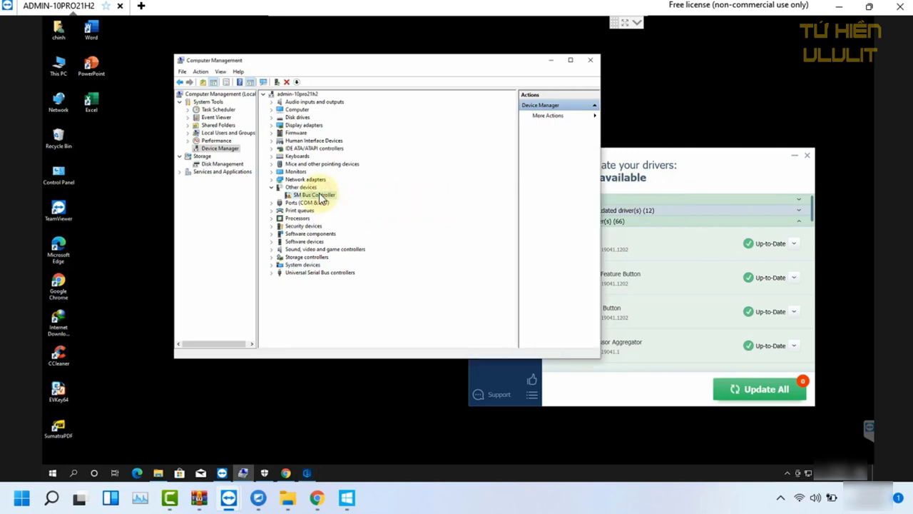
pyautogui.rightClick(319, 195)
pyautogui.click(347, 240)
pyautogui.click(353, 129)
pyautogui.click(385, 170)
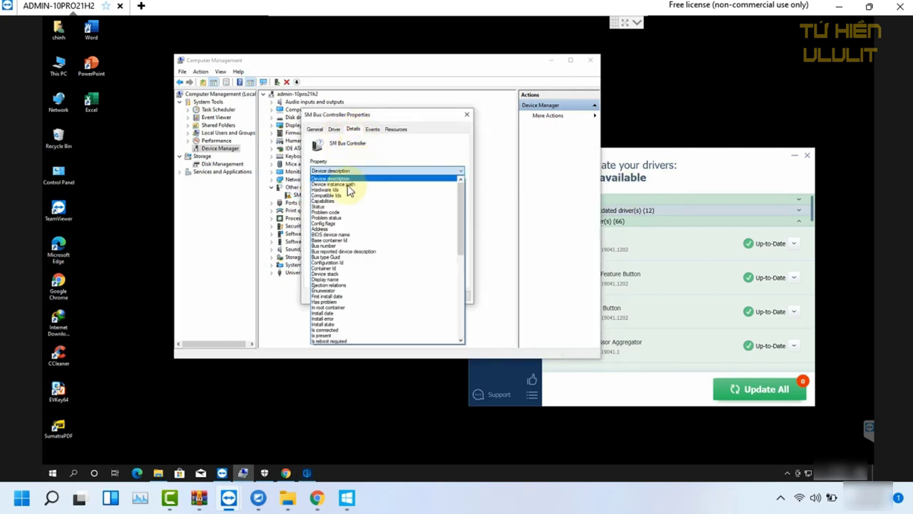
pyautogui.click(343, 181)
pyautogui.click(420, 193)
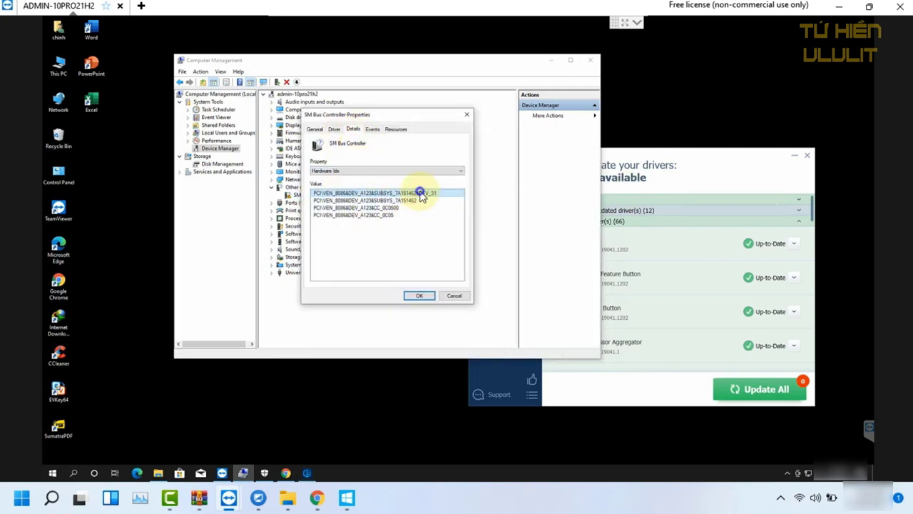
pyautogui.click(441, 197)
pyautogui.click(420, 295)
# Close Driver Easy, switch to Chrome and search Google for PCI\VEN_8086&DEV_A123&SUBSYS_7A151462&REV_31
pyautogui.click(807, 155)
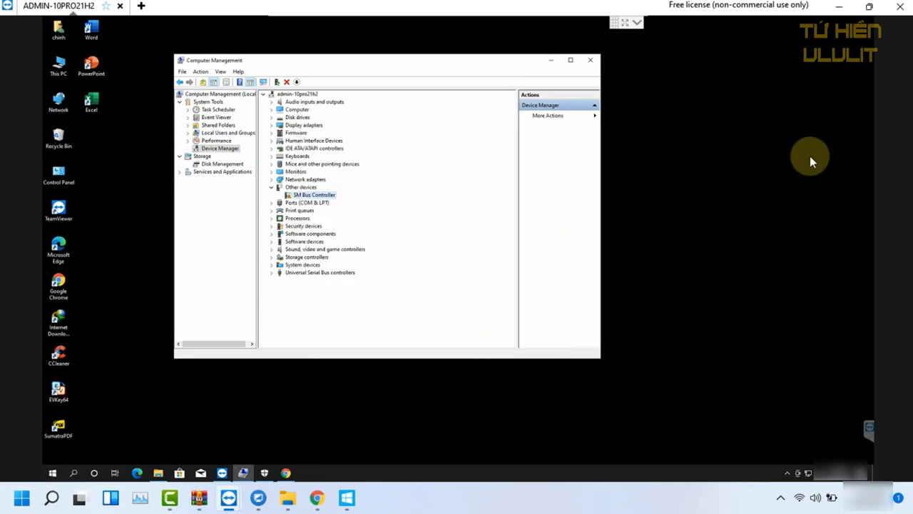
pyautogui.click(277, 477)
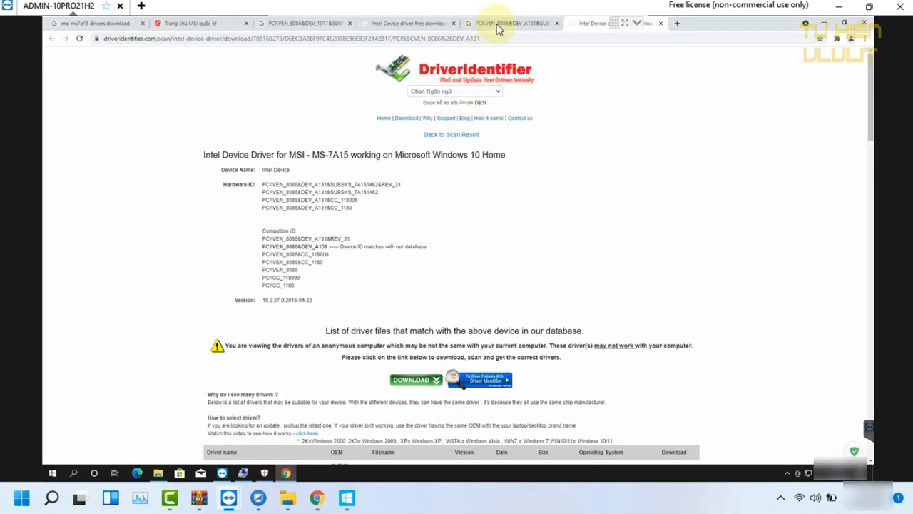
pyautogui.click(511, 26)
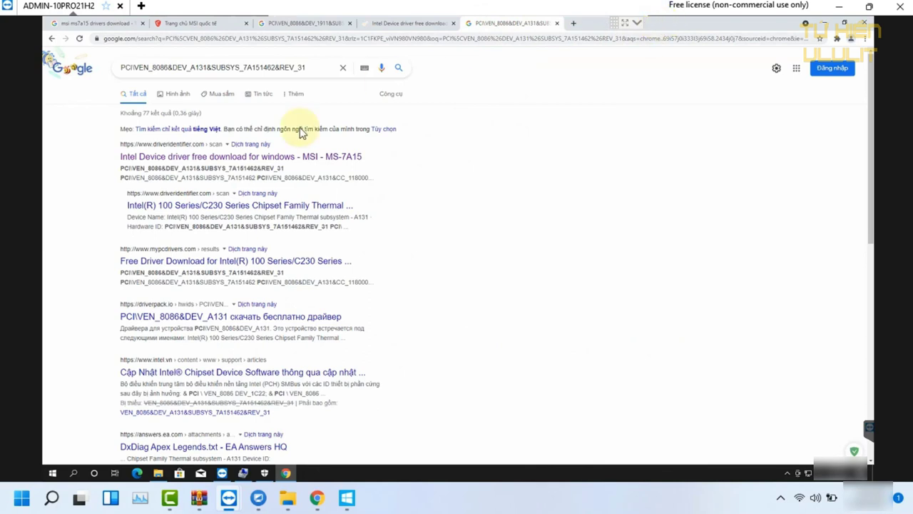
pyautogui.click(344, 68)
pyautogui.hotkey('ctrl', 'v')
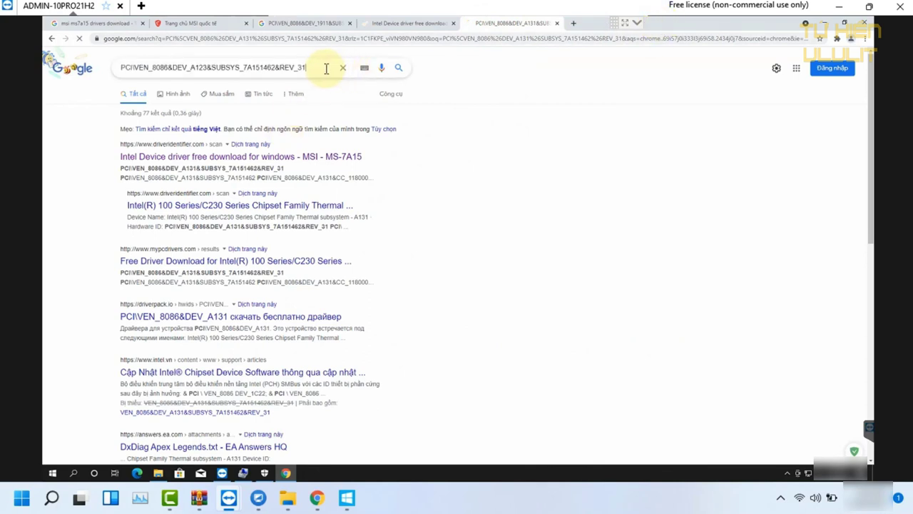
# Open the DriverIdentifier search result for Chipset SMBus - A123 in a new tab and review its matching driver files
pyautogui.rightClick(240, 146)
pyautogui.click(271, 150)
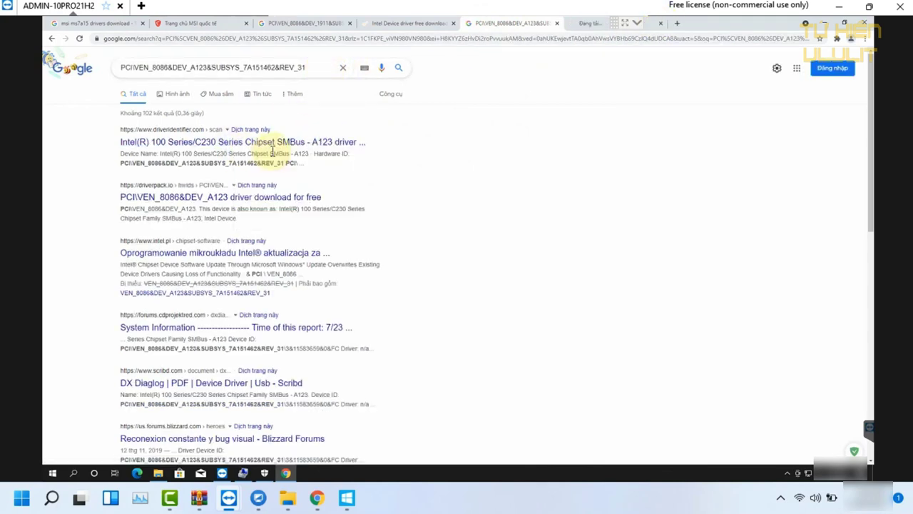
pyautogui.click(590, 23)
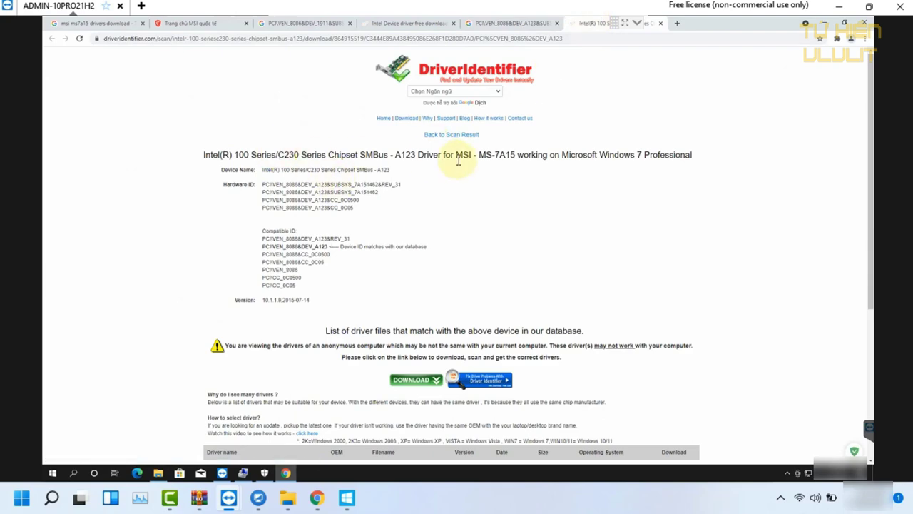
pyautogui.scroll(-3, 416, 252)
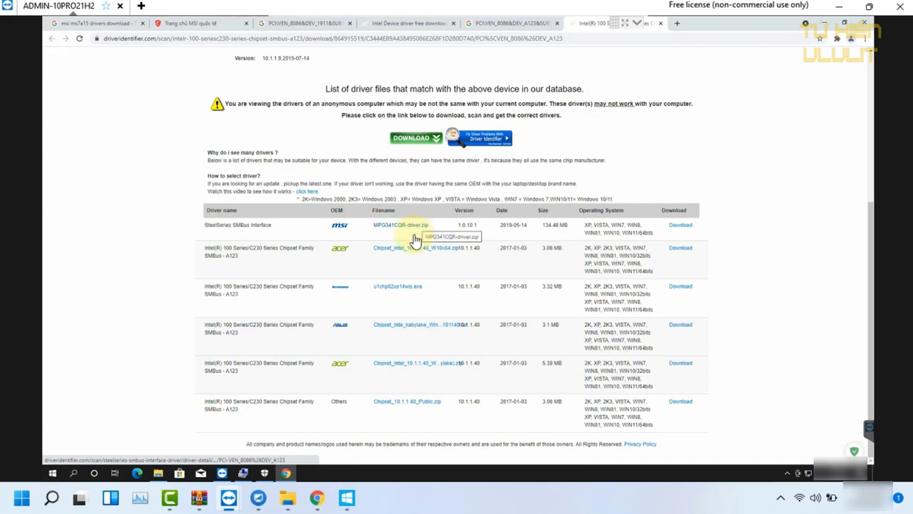
pyautogui.scroll(3, 417, 235)
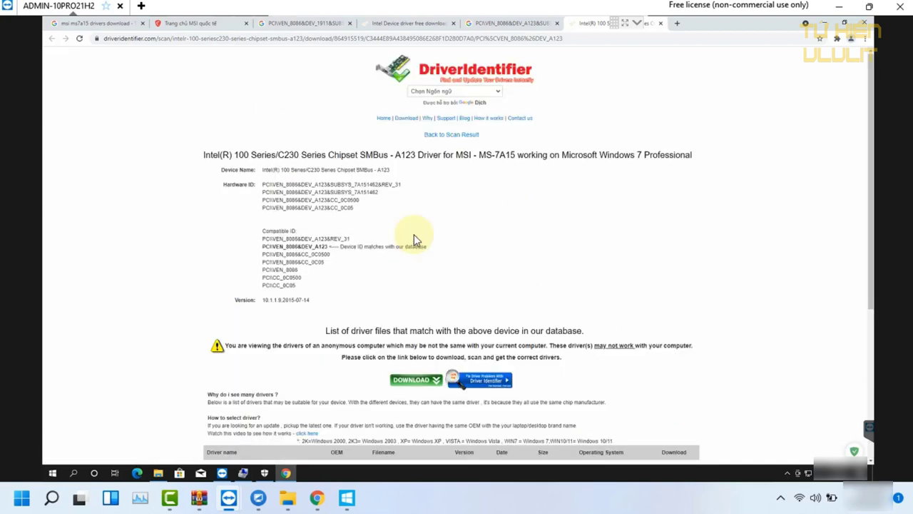
# Search the MSI H110M PRO-VD PLUS support page for "100"
pyautogui.click(184, 23)
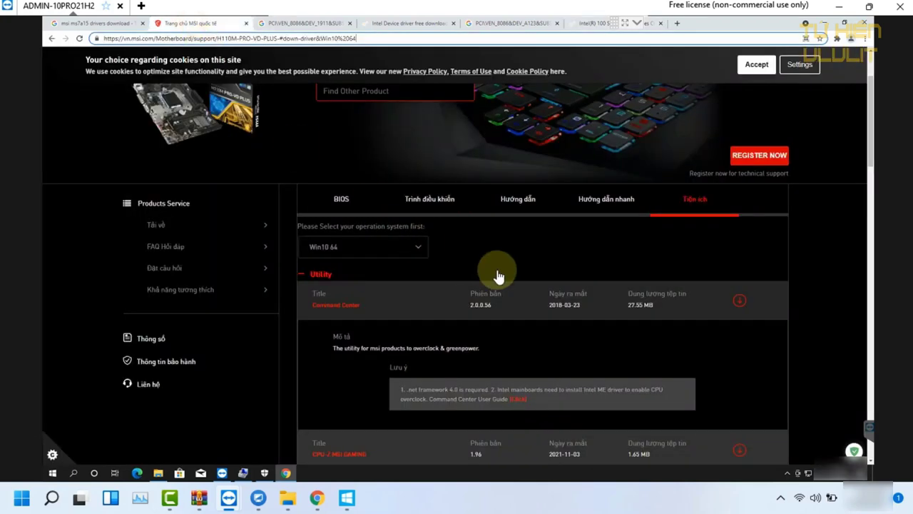
pyautogui.hotkey('ctrl', 'f')
pyautogui.write('100')
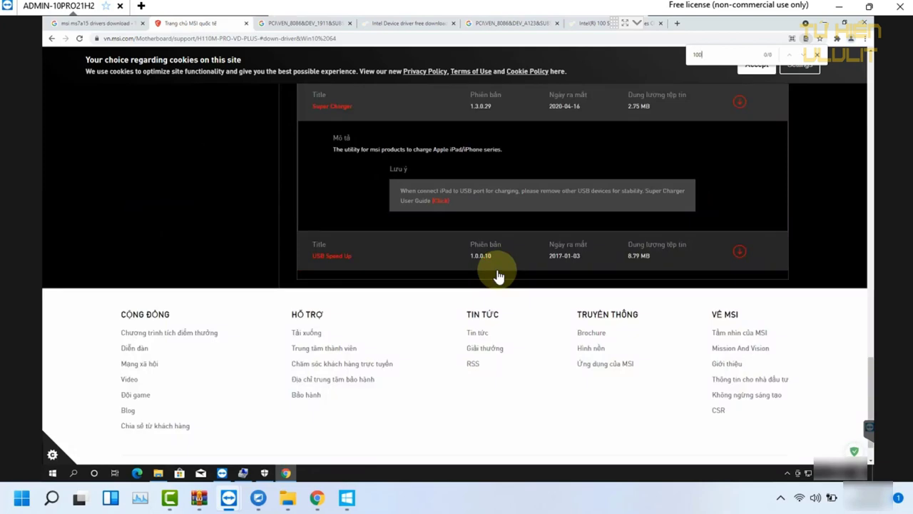
pyautogui.scroll(5, 690, 121)
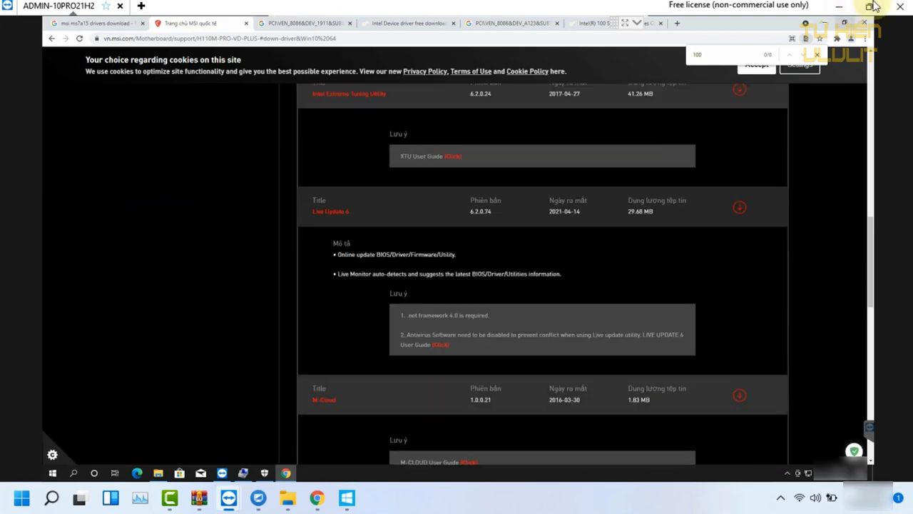
# Return to the DriverIdentifier driver list and open the download page for Chipset_10.1.1.40_Public.zip in a new tab
pyautogui.click(588, 23)
pyautogui.scroll(-3, 374, 219)
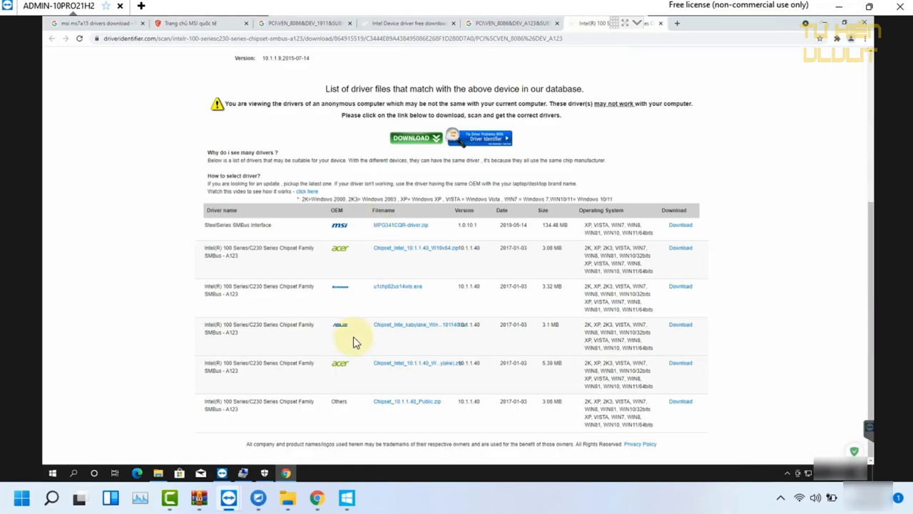
pyautogui.rightClick(391, 404)
pyautogui.click(445, 321)
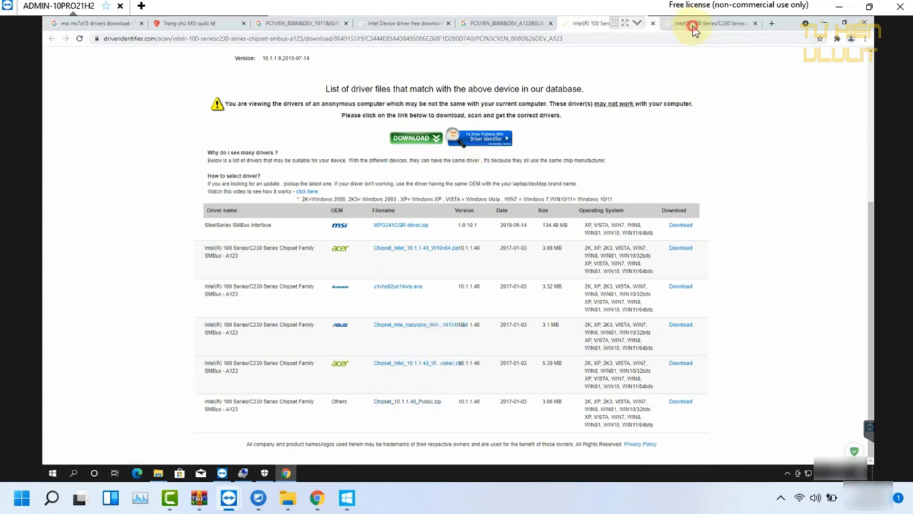
pyautogui.click(691, 22)
pyautogui.scroll(-2, 429, 328)
pyautogui.click(453, 340)
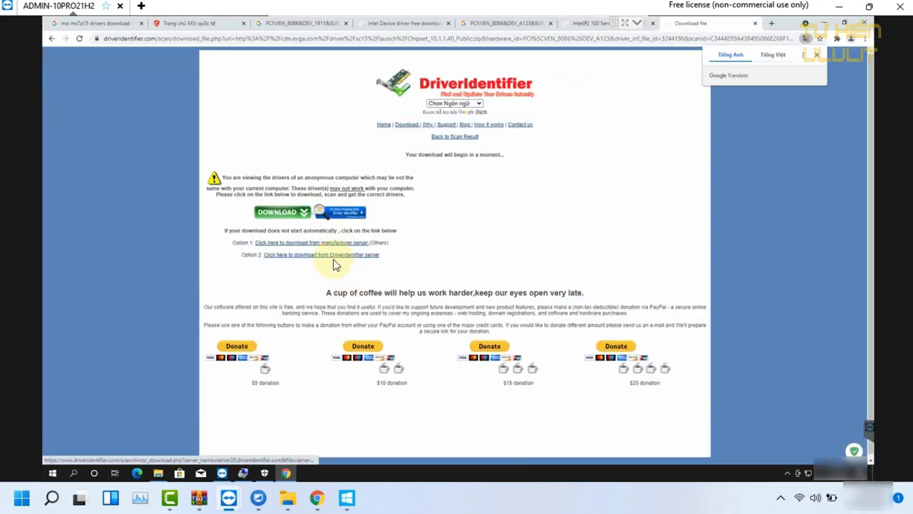
# Download Chipset_10.1.1.40_Public.zip from the DriverIdentifier server to D:\, close the DriverIdentifier tabs and minimize Chrome
pyautogui.rightClick(333, 256)
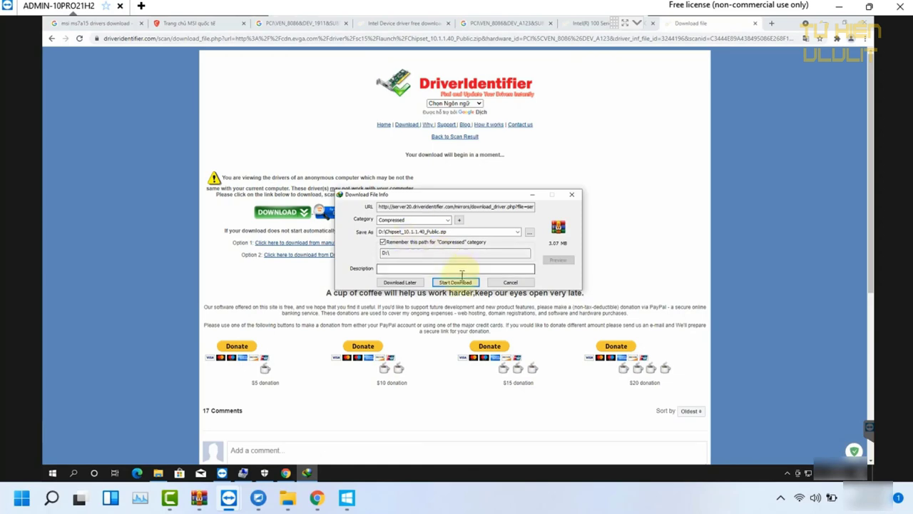
pyautogui.click(458, 281)
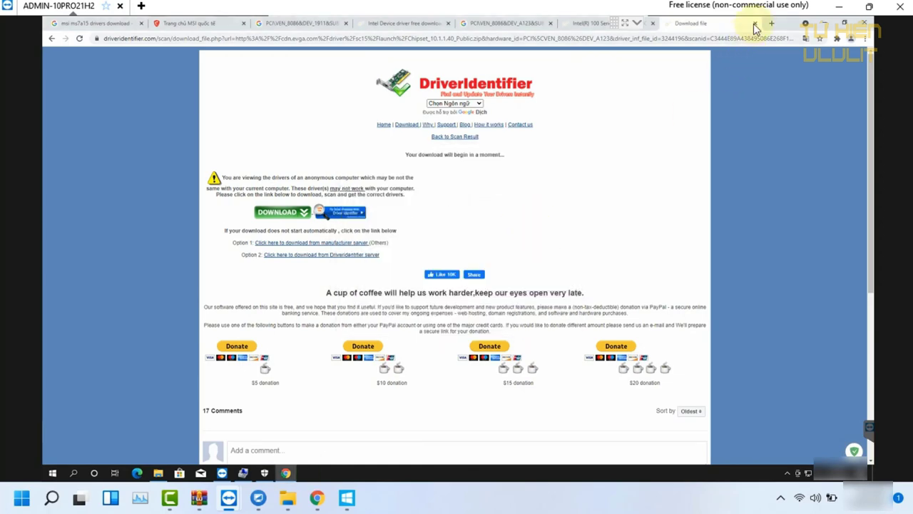
pyautogui.click(755, 23)
pyautogui.click(660, 23)
pyautogui.click(825, 23)
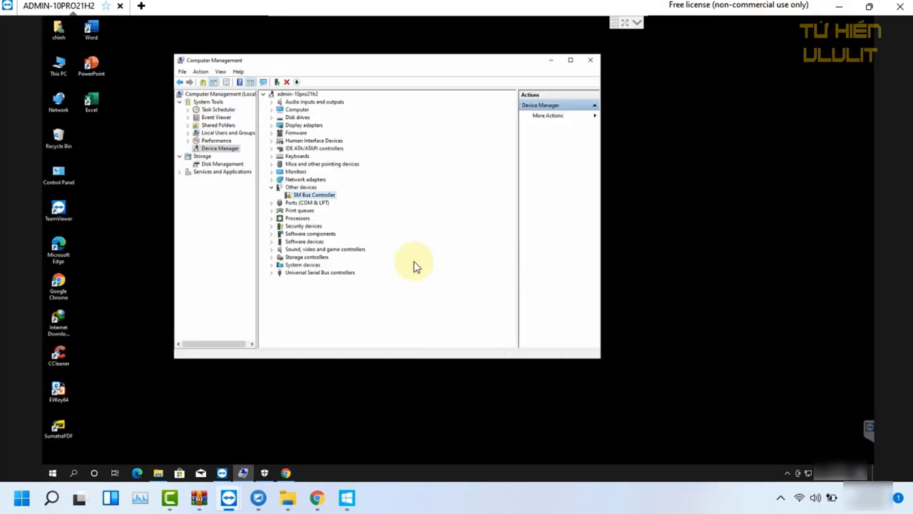
# Extract the folder in Chipset_10.1.1.40_Public.zip from drive D: to the desktop, and close the archive and File Explorer
pyautogui.click(158, 473)
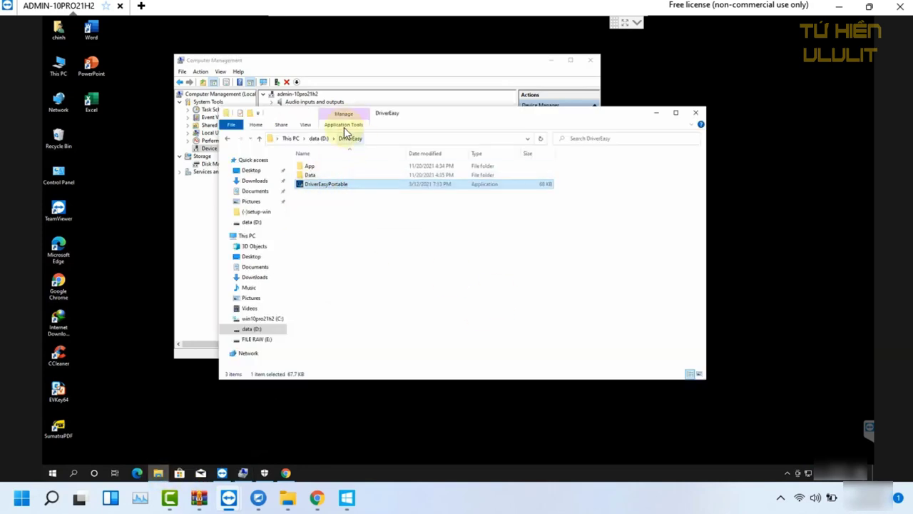
pyautogui.click(319, 138)
pyautogui.doubleClick(333, 211)
pyautogui.rightClick(213, 156)
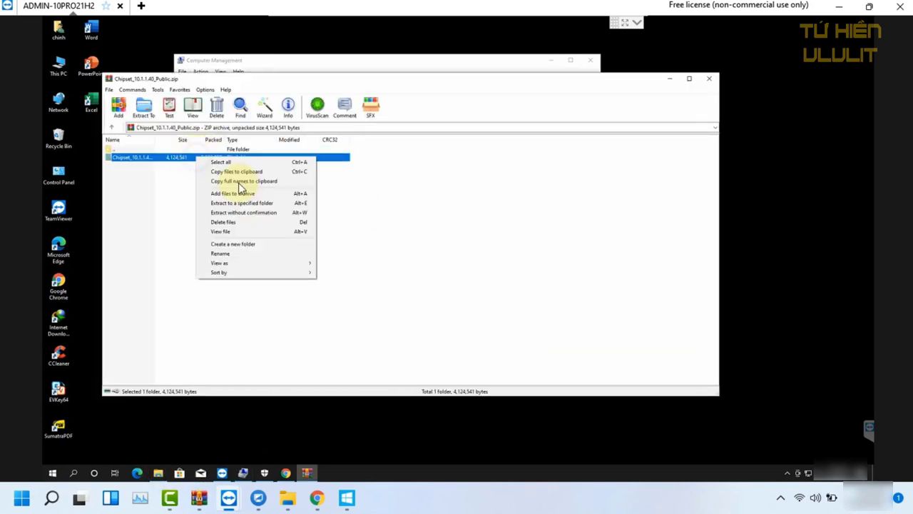
pyautogui.click(293, 203)
pyautogui.click(430, 326)
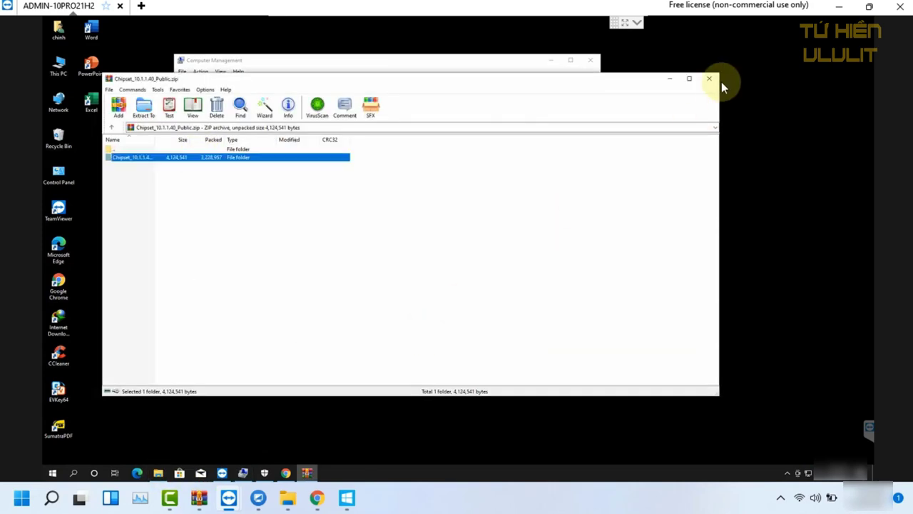
pyautogui.click(710, 78)
pyautogui.click(696, 112)
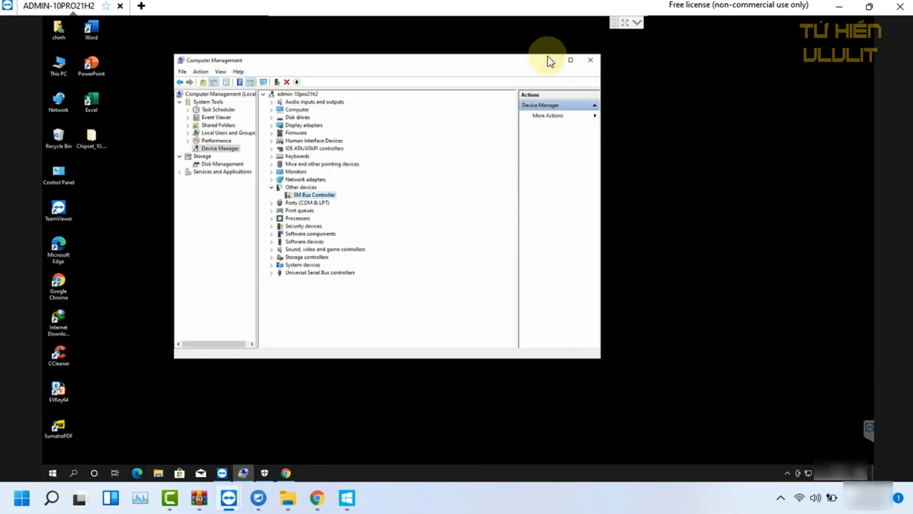
# Minimize Computer Management, open the extracted chipset folder and install Intel Chipset Device Software with SetupChipset
pyautogui.click(552, 60)
pyautogui.moveTo(98, 140); pyautogui.dragTo(353, 167)
pyautogui.doubleClick(353, 171)
pyautogui.click(321, 184)
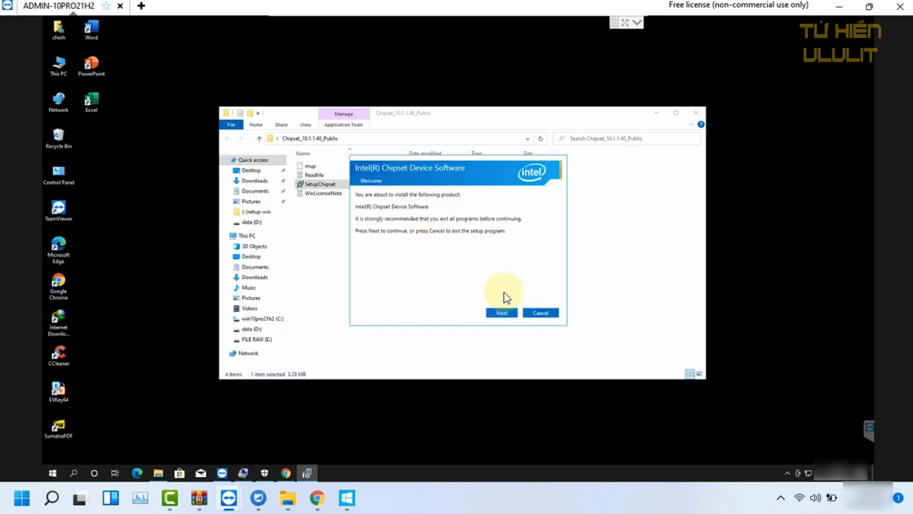
pyautogui.click(501, 312)
pyautogui.click(501, 314)
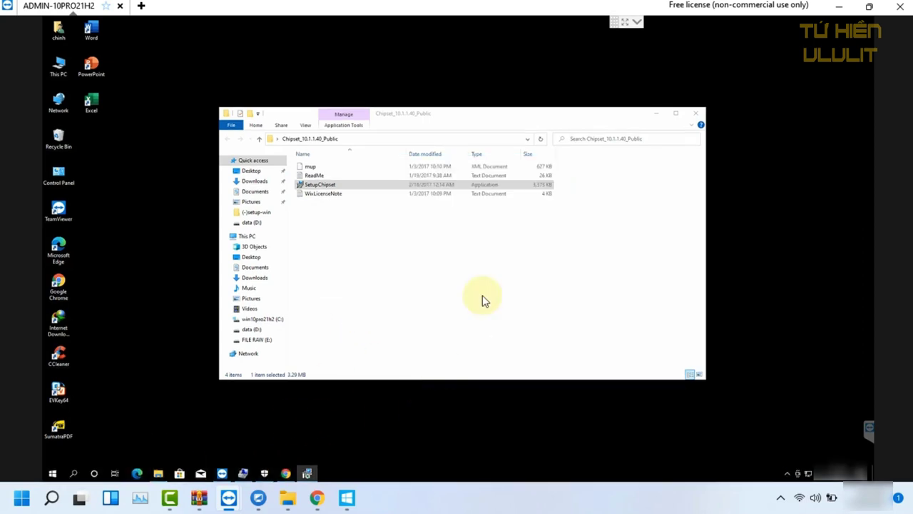
# Check Device Manager for the Chipset Family SMBus - A123 driver under System devices
pyautogui.click(241, 472)
pyautogui.click(431, 236)
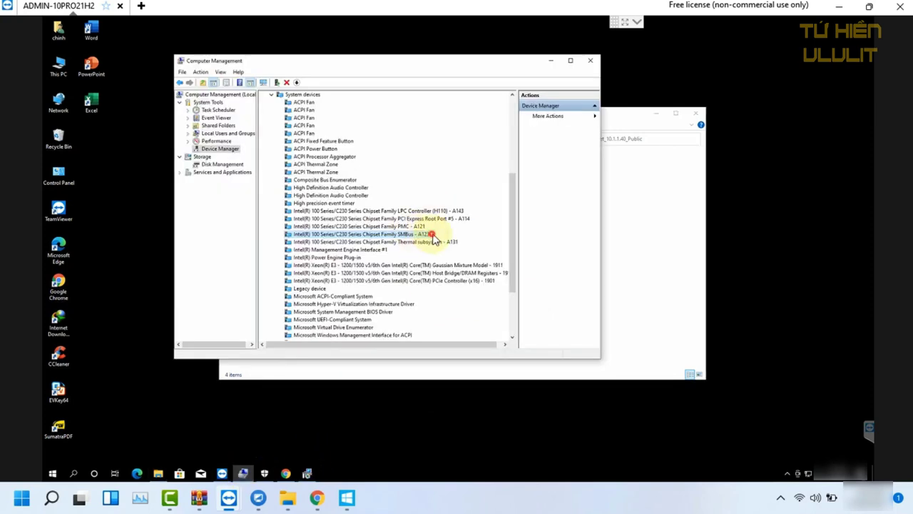
pyautogui.scroll(-2, 475, 242)
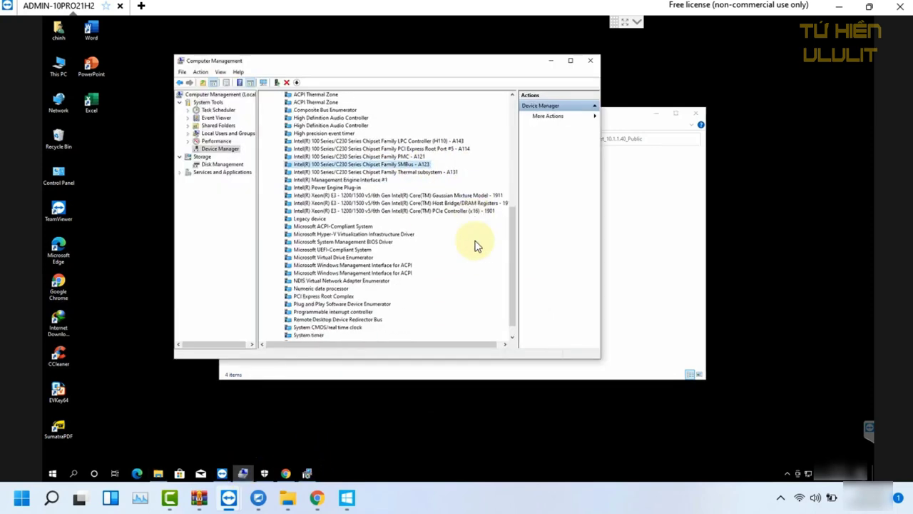
# Collapse System devices in Device Manager and check the processor entries under Processors
pyautogui.scroll(1, 476, 245)
pyautogui.scroll(7, 475, 243)
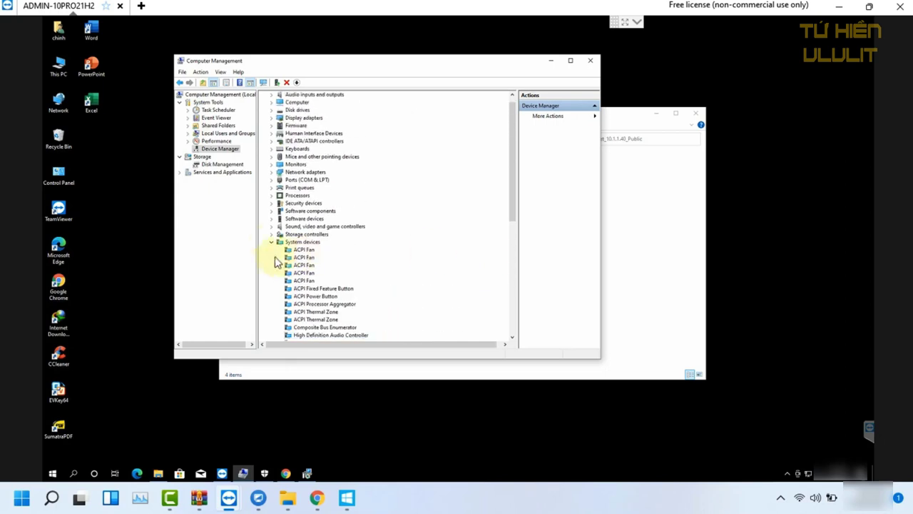
pyautogui.click(272, 242)
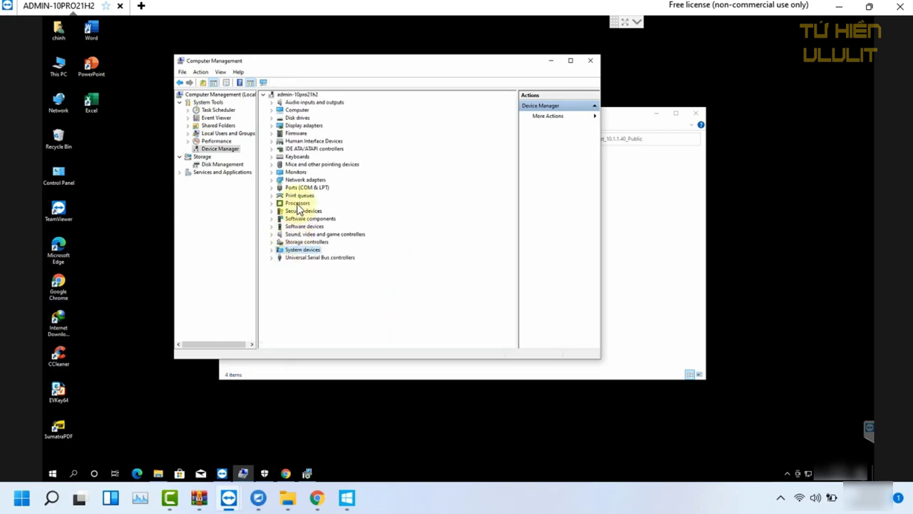
pyautogui.click(272, 203)
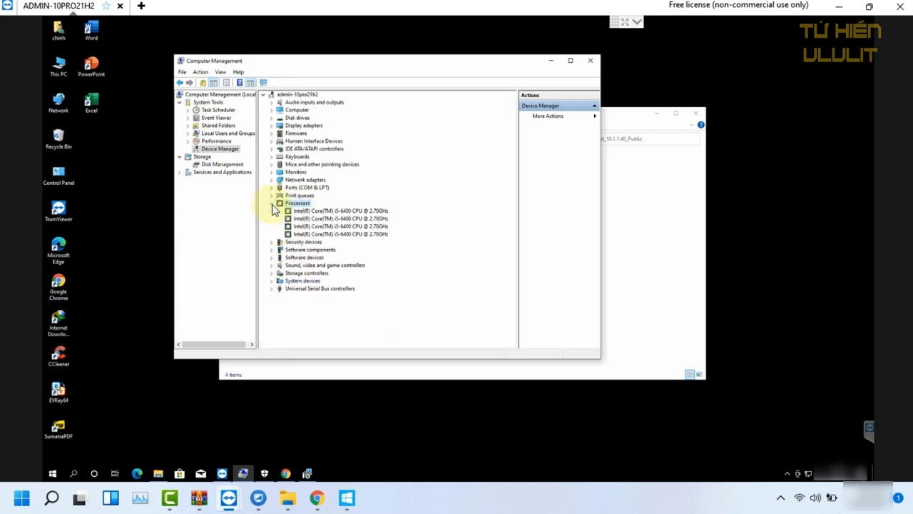
pyautogui.click(272, 203)
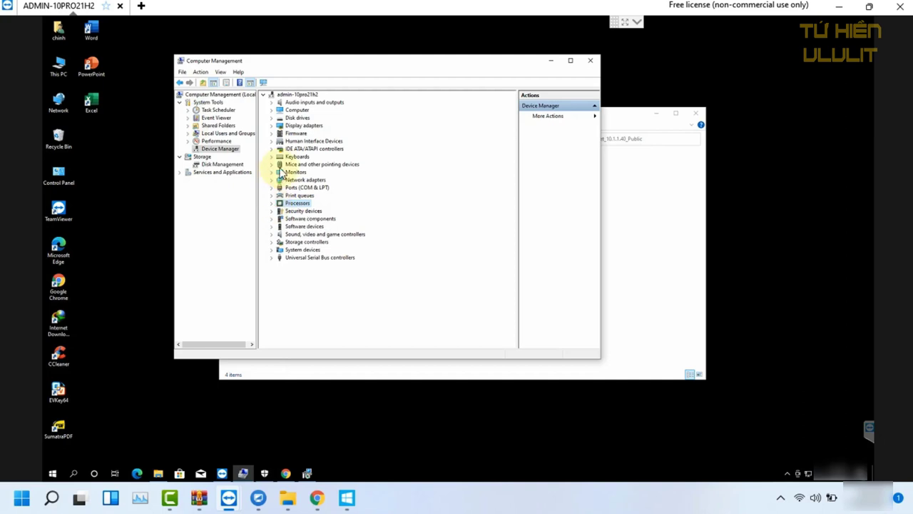
# Close Computer Management, the Chipset_10.1.1.40_Public folder window and the chipset installer
pyautogui.click(590, 60)
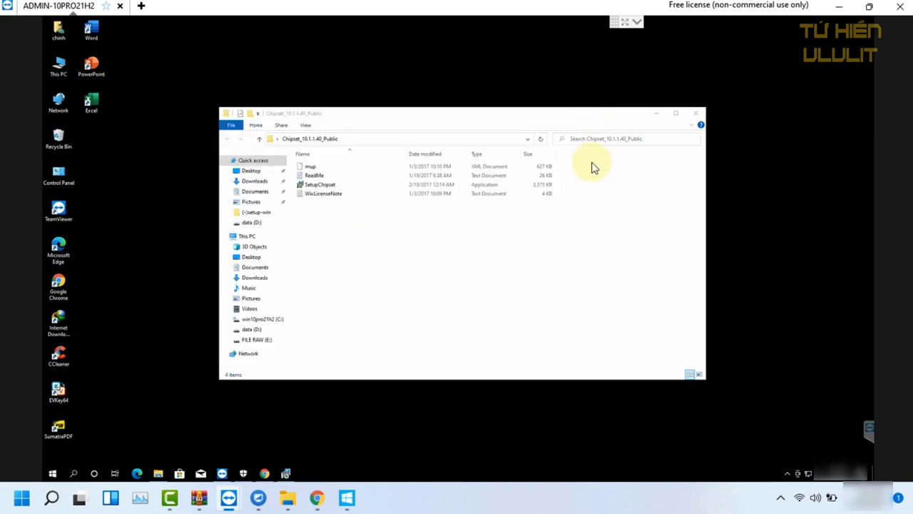
pyautogui.click(697, 116)
pyautogui.click(529, 313)
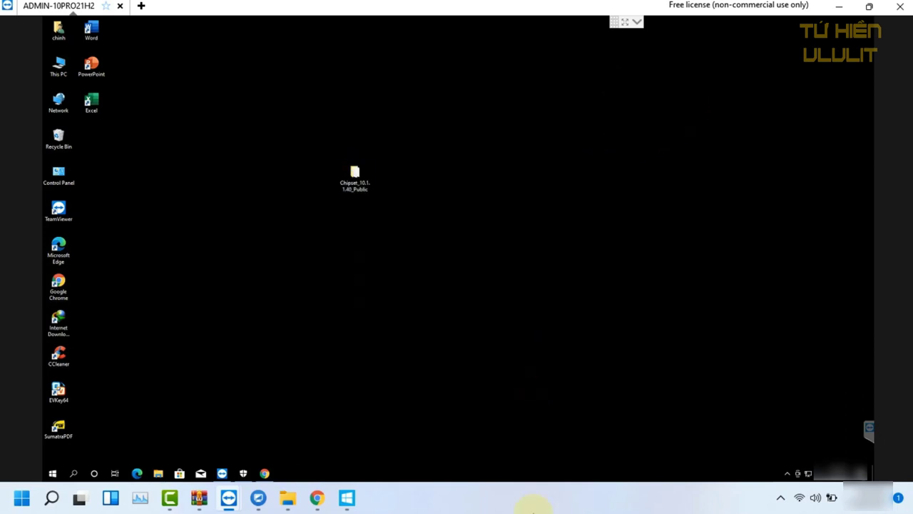